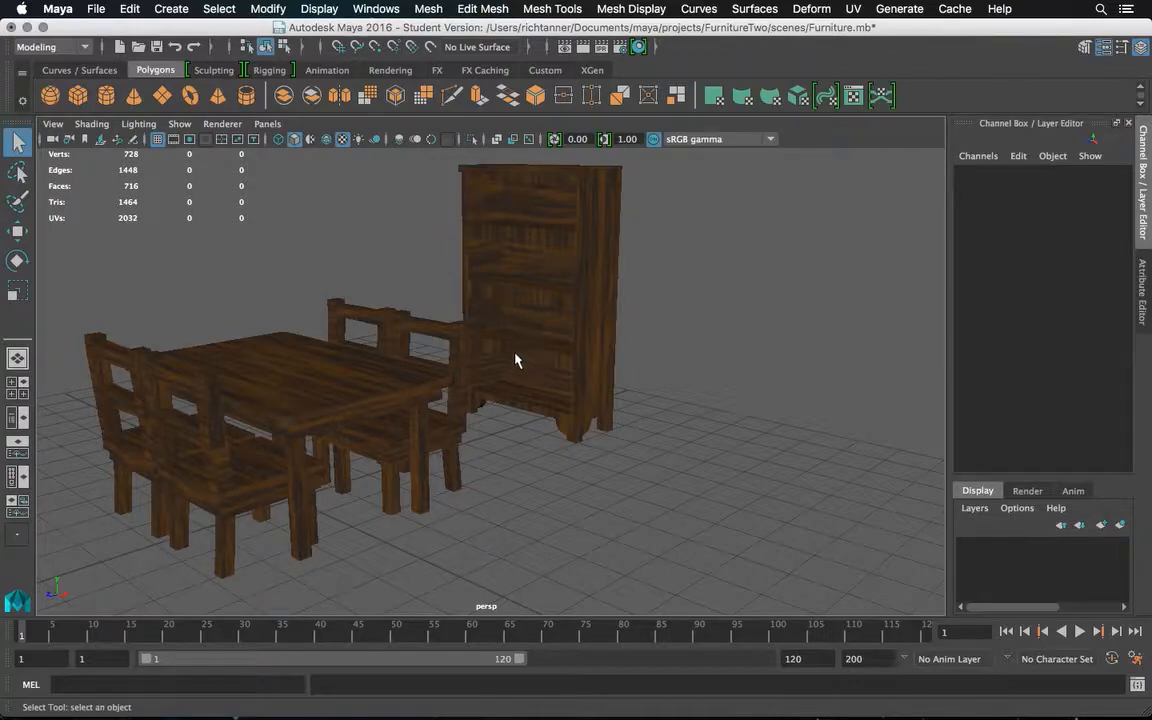
Hide the table and the four chairs but not the bookcase, and check the hidden objects in the Outliner
scroll(533, 358, down, 5)
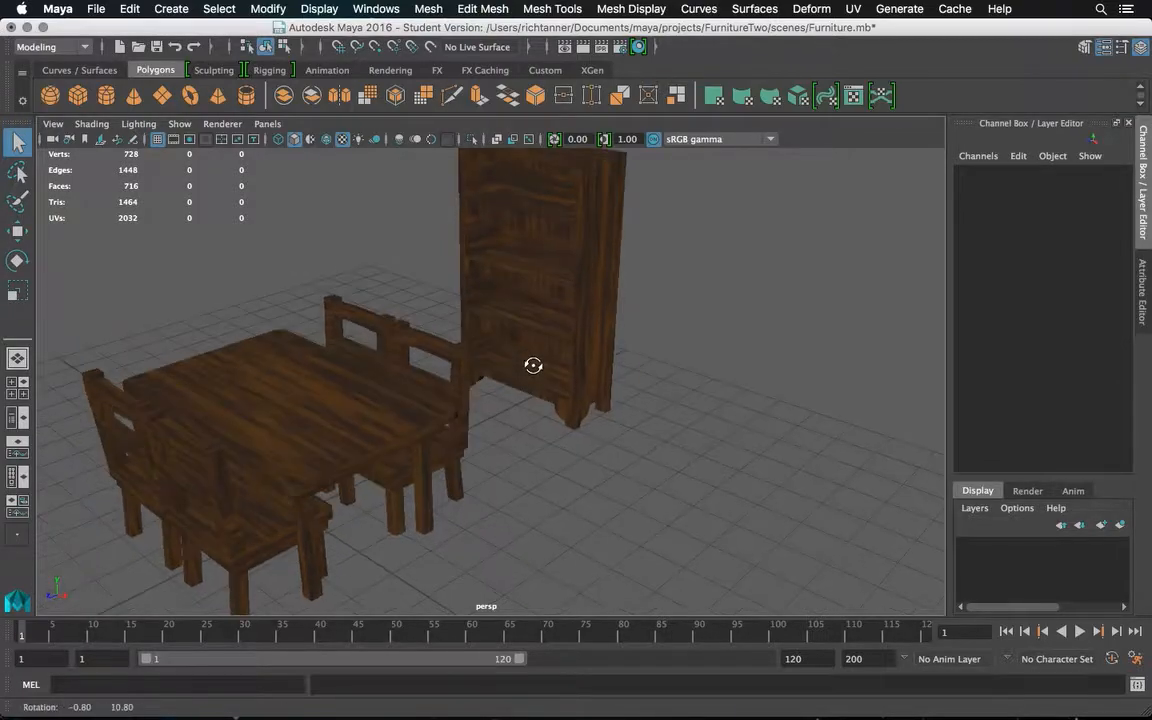
scroll(553, 358, down, 3)
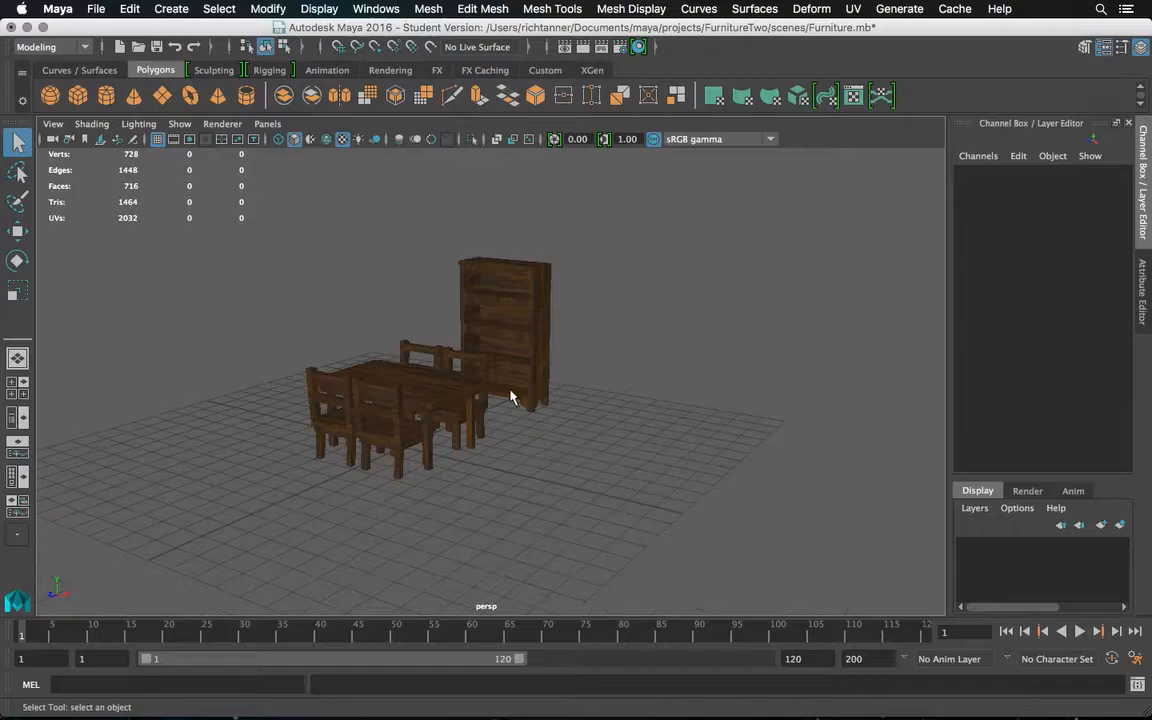
drag(428, 448, 294, 313)
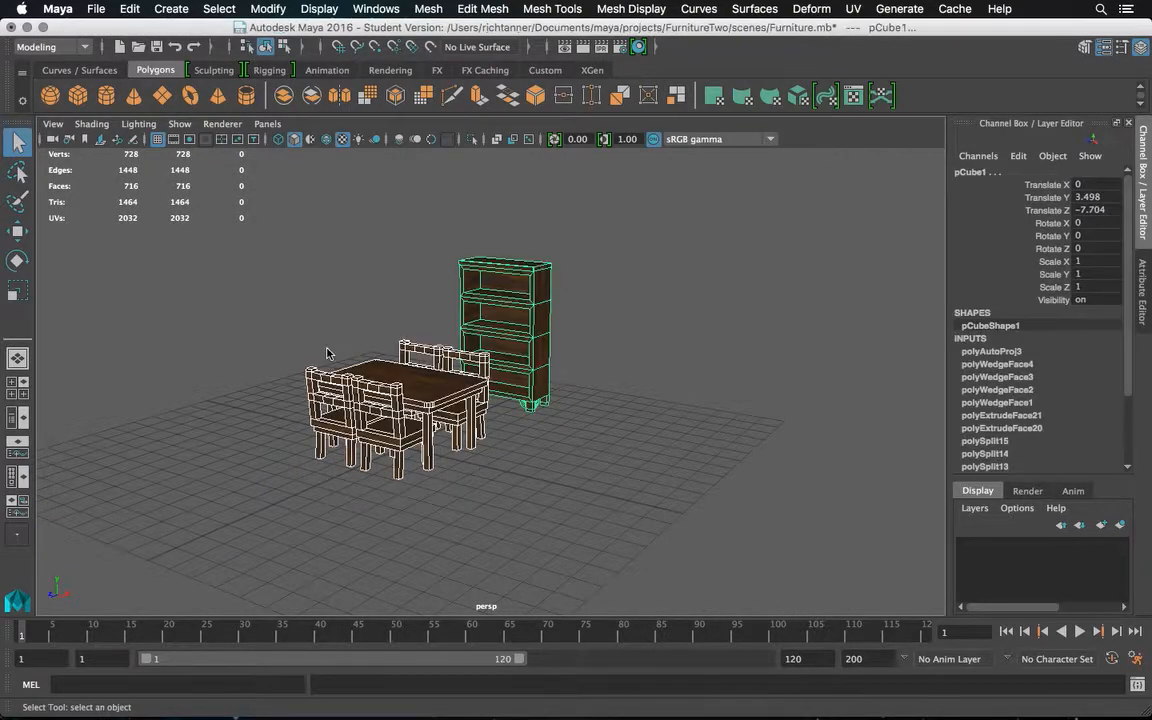
ctrl+click(522, 332)
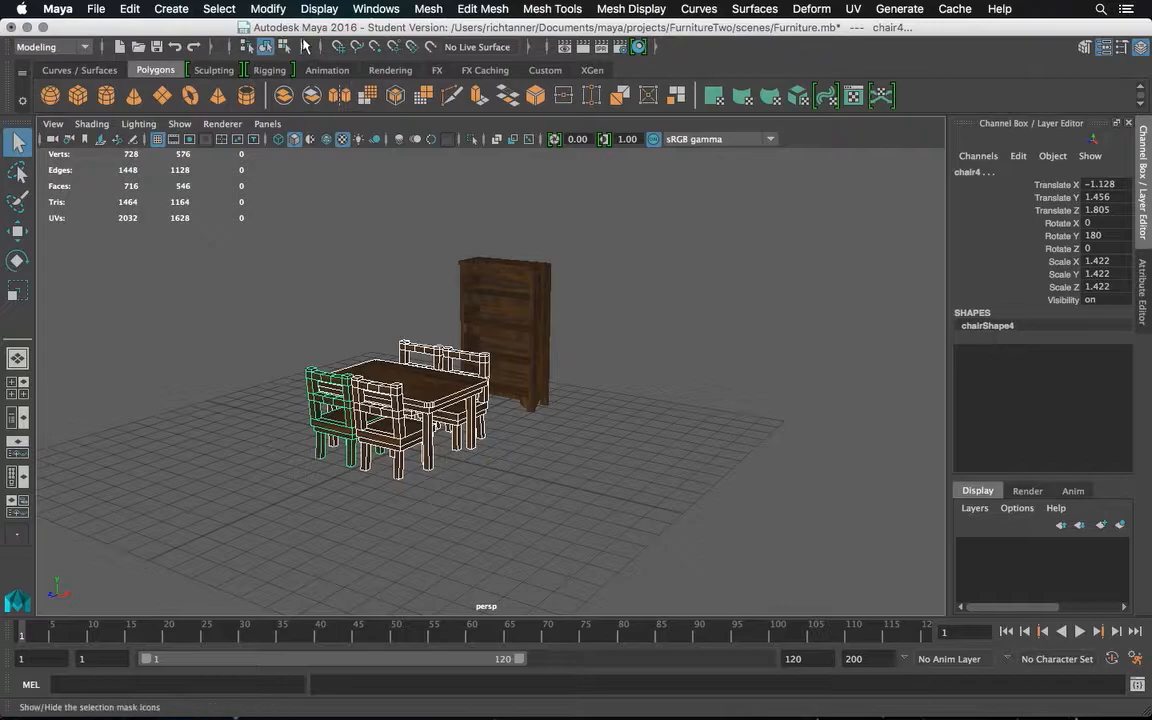
click(319, 9)
mouse_move(328, 88)
mouse_move(330, 110)
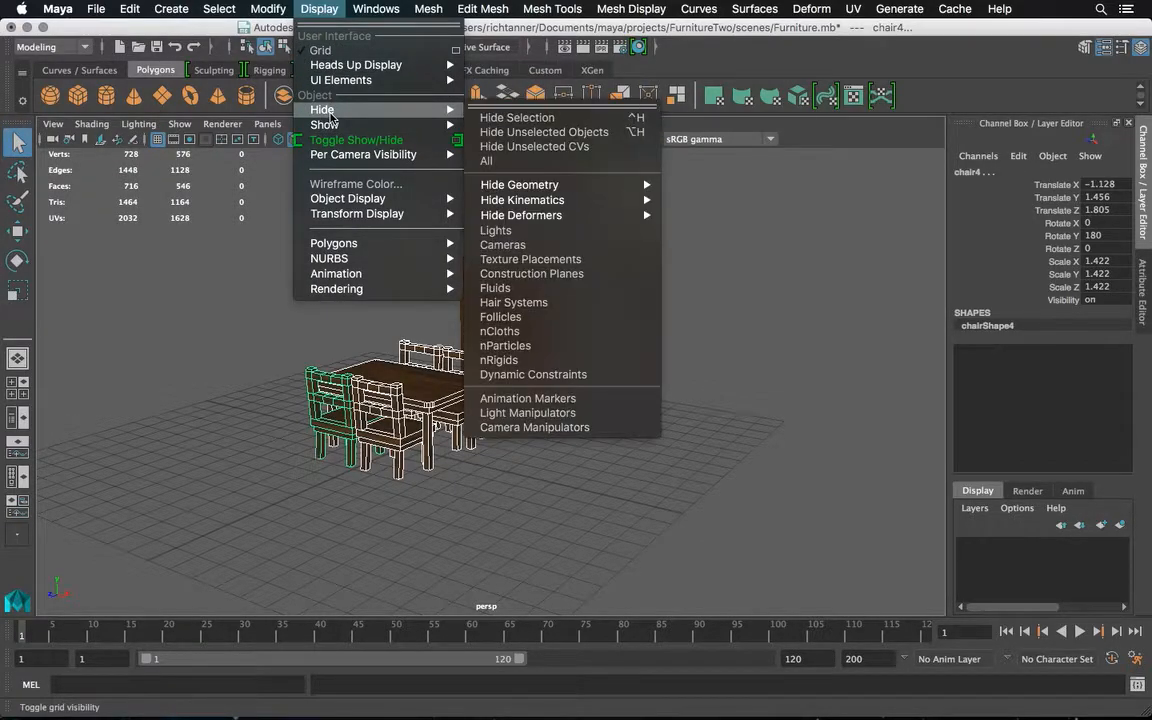
click(527, 118)
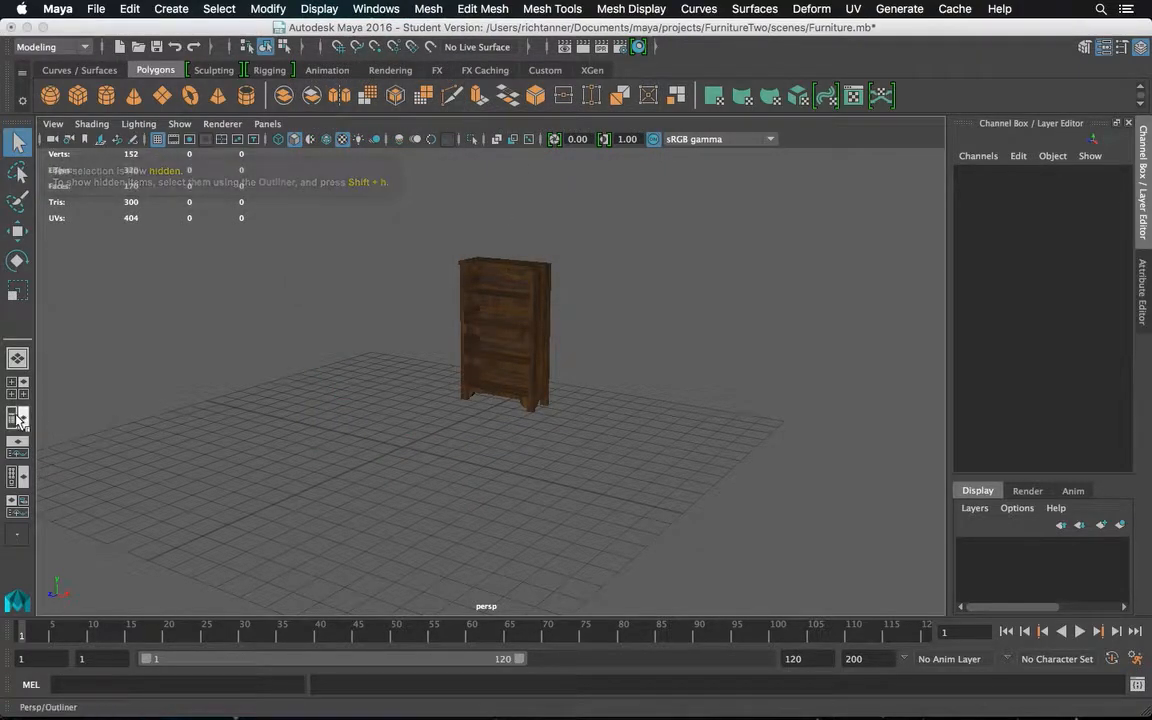
click(17, 379)
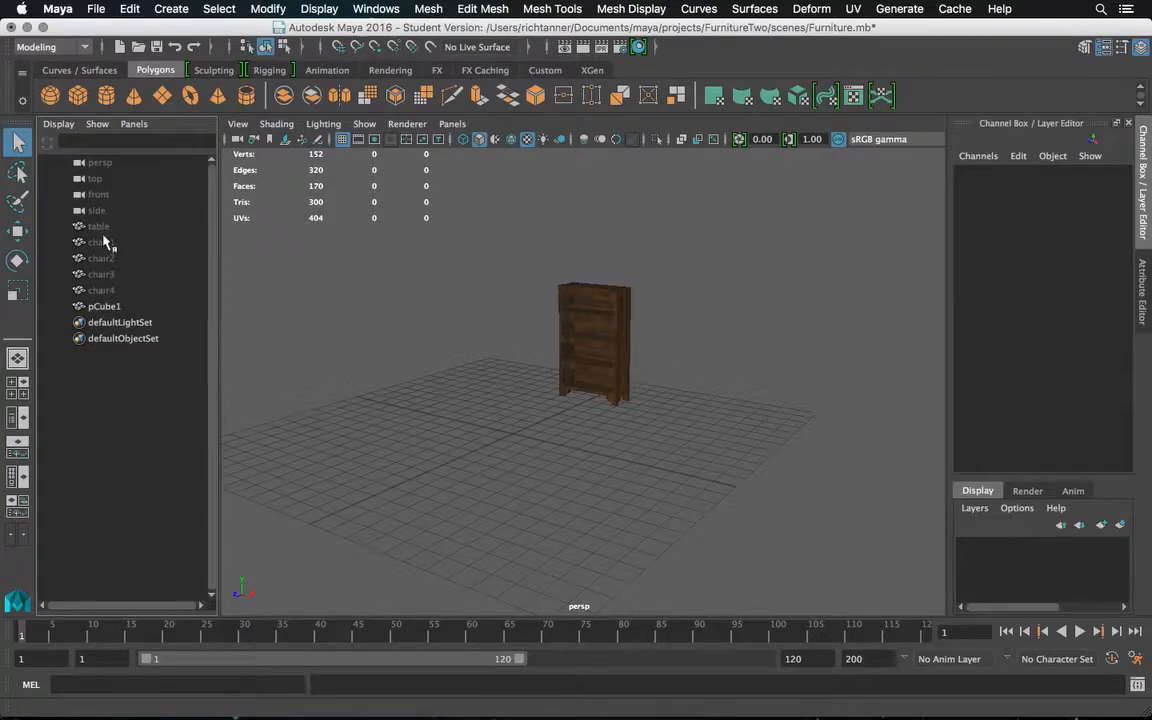
click(17, 356)
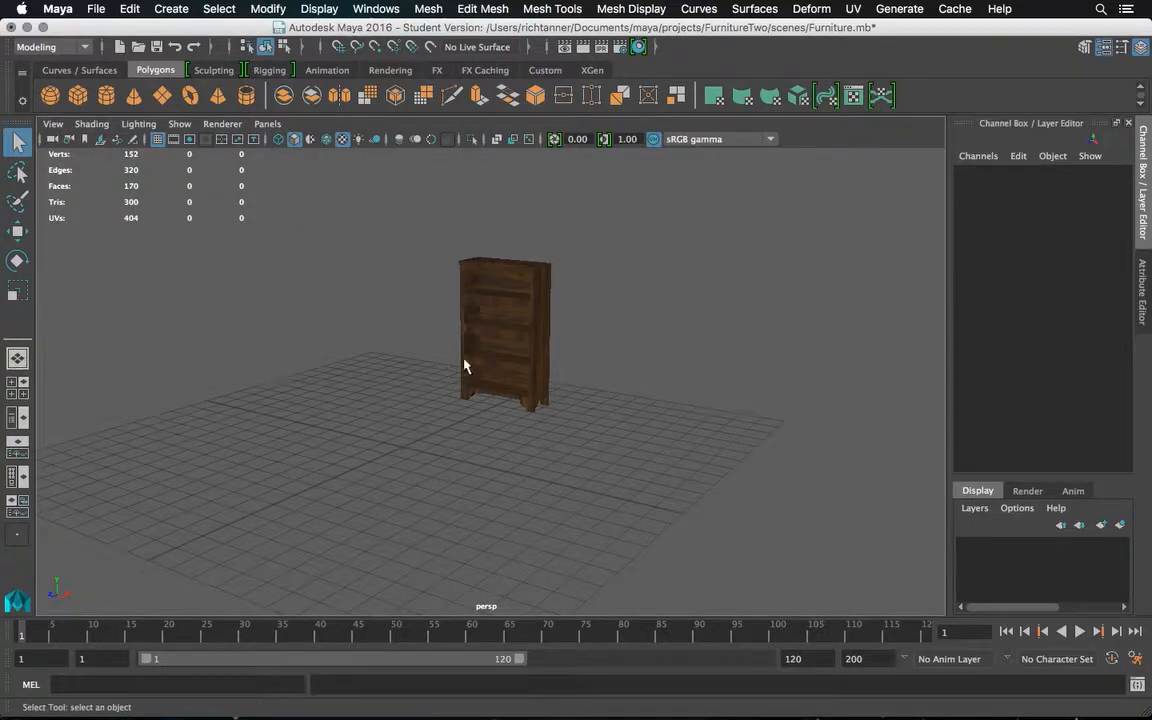
Create a polygon cube and a polygon sphere, and move the sphere about -0.895 along Z so it partly overlaps the cube
alt+drag(464, 360, 448, 363)
scroll(448, 364, up, 5)
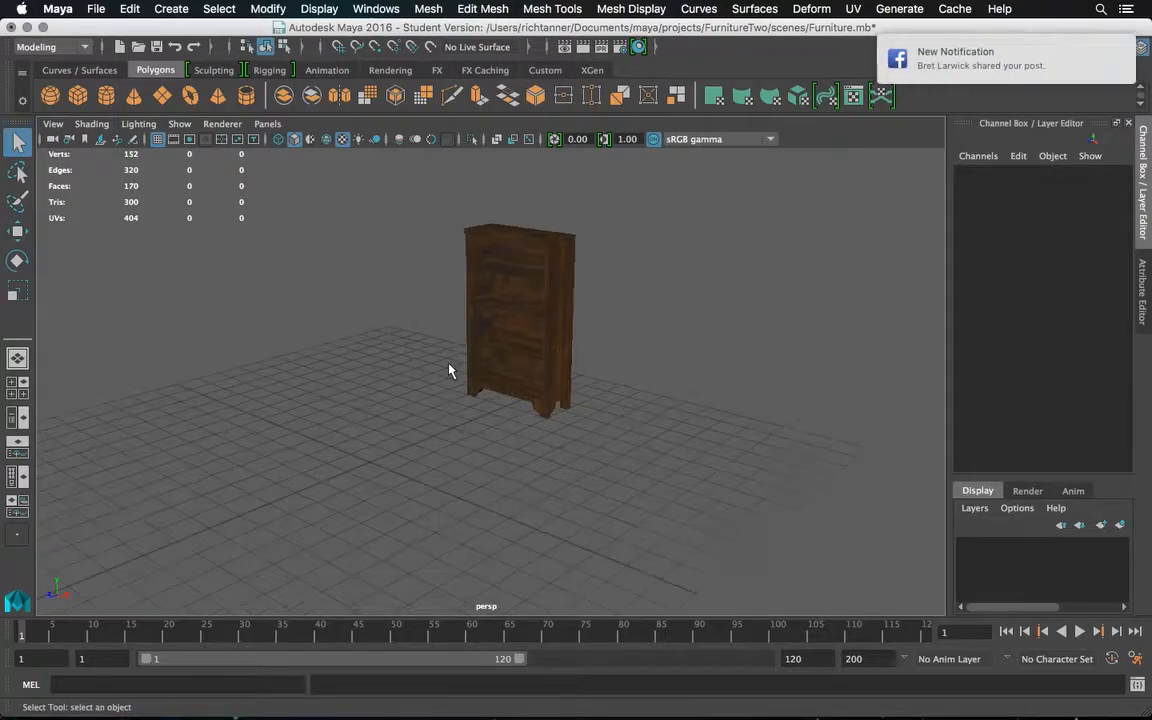
click(84, 95)
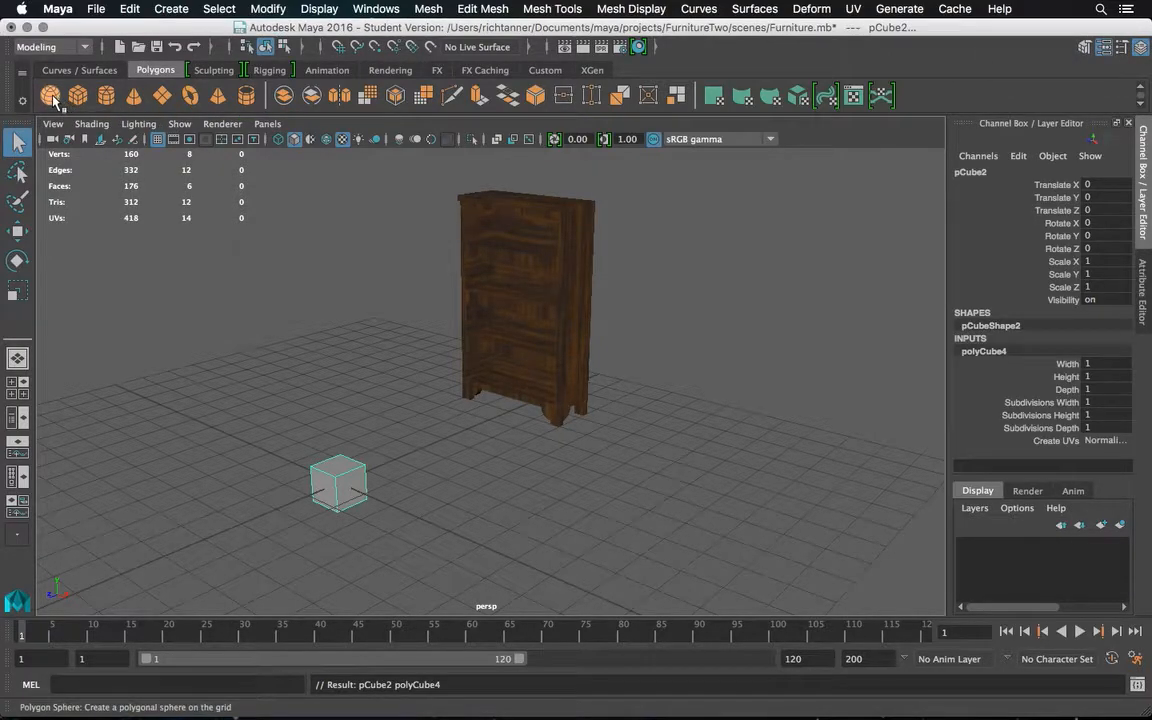
click(50, 95)
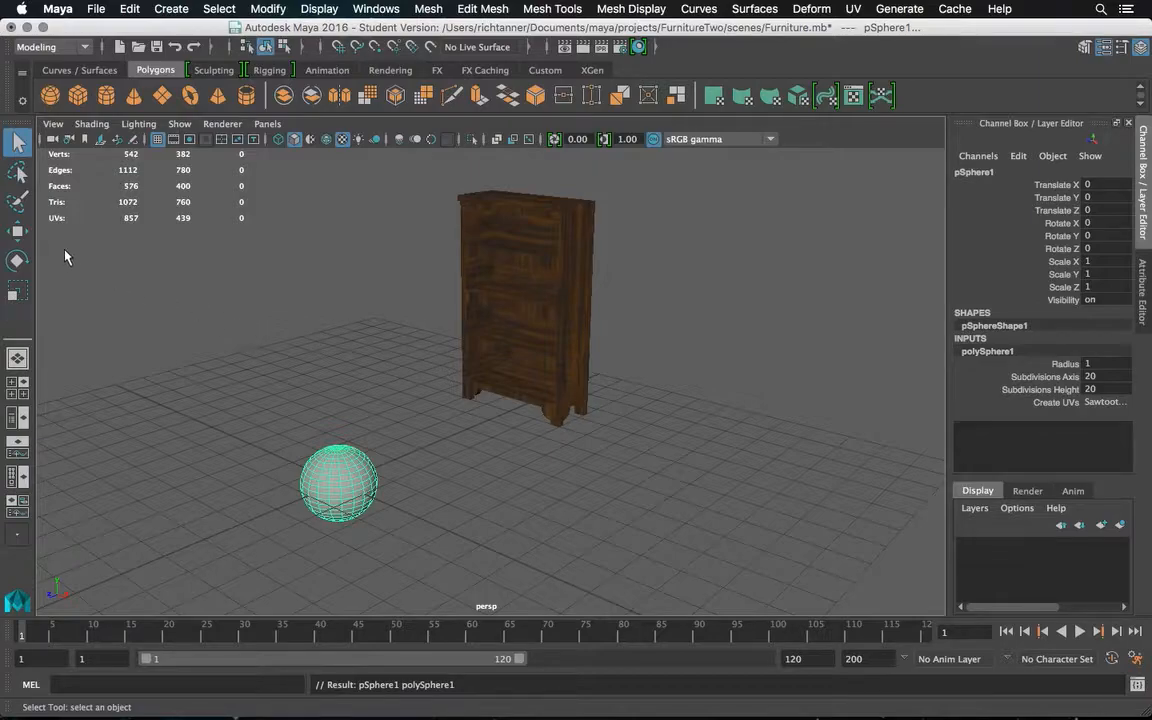
click(17, 231)
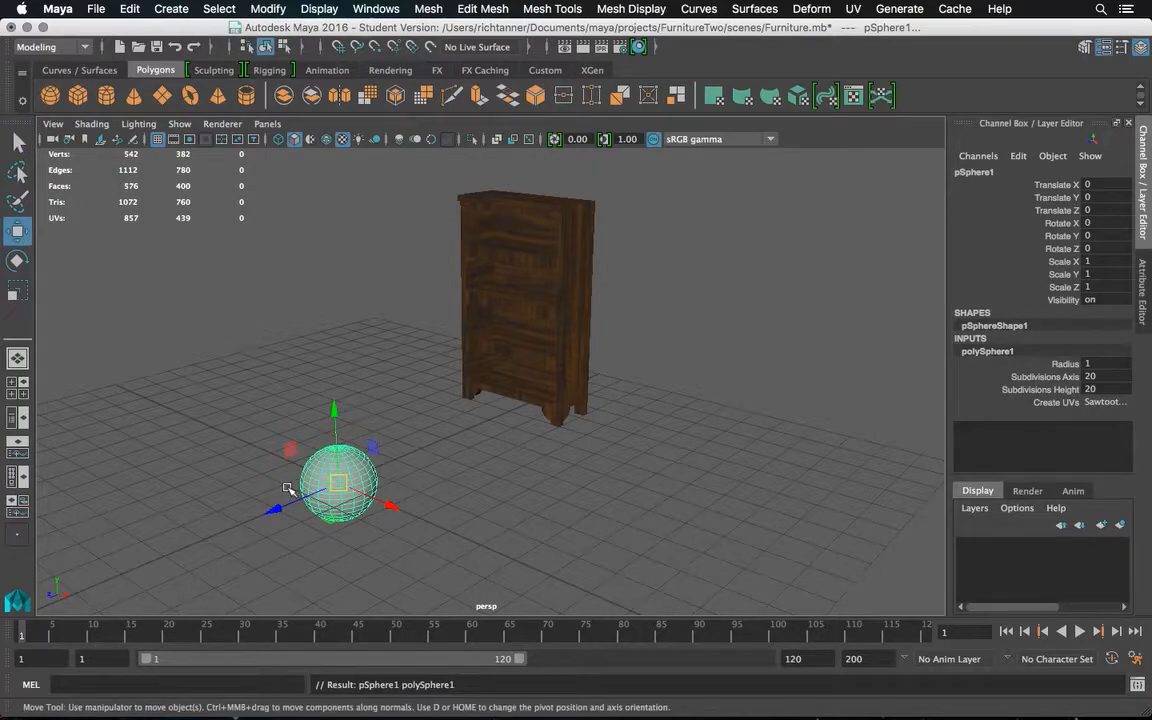
drag(279, 506, 320, 500)
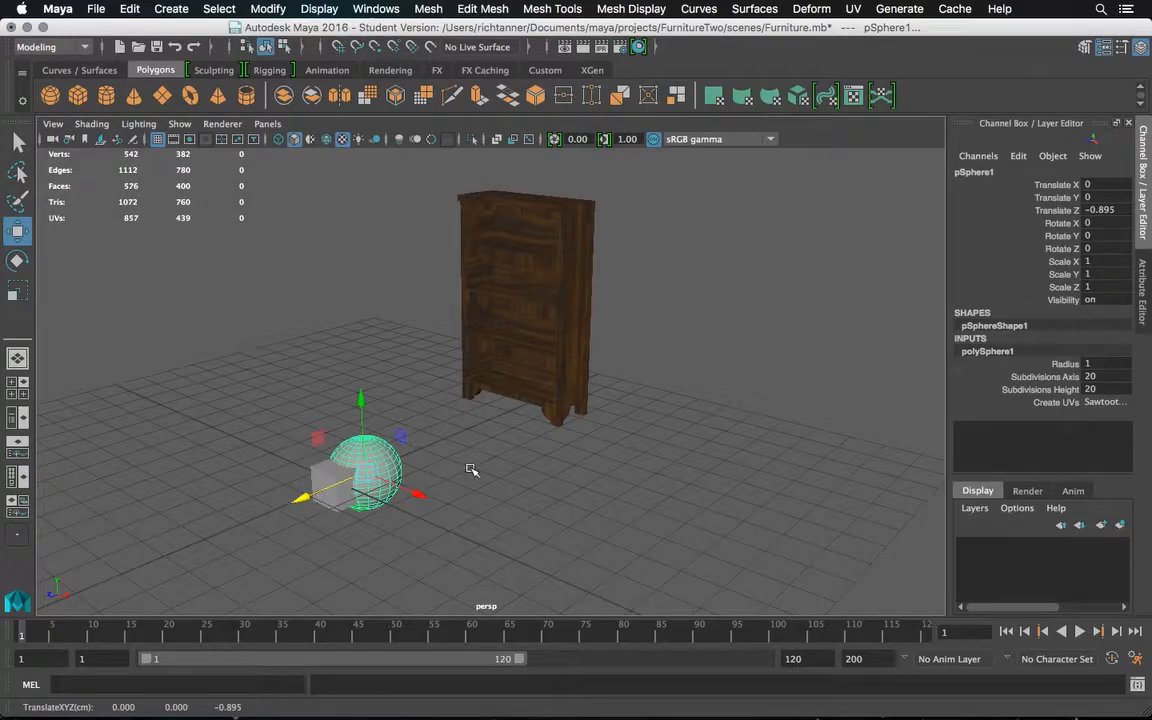
Select the cube and sphere together and configure Duplicate Special with a Y rotation of 0 and 3 copies
alt+drag(578, 458, 538, 453)
scroll(466, 465, down, 2)
shift+drag(423, 388, 249, 543)
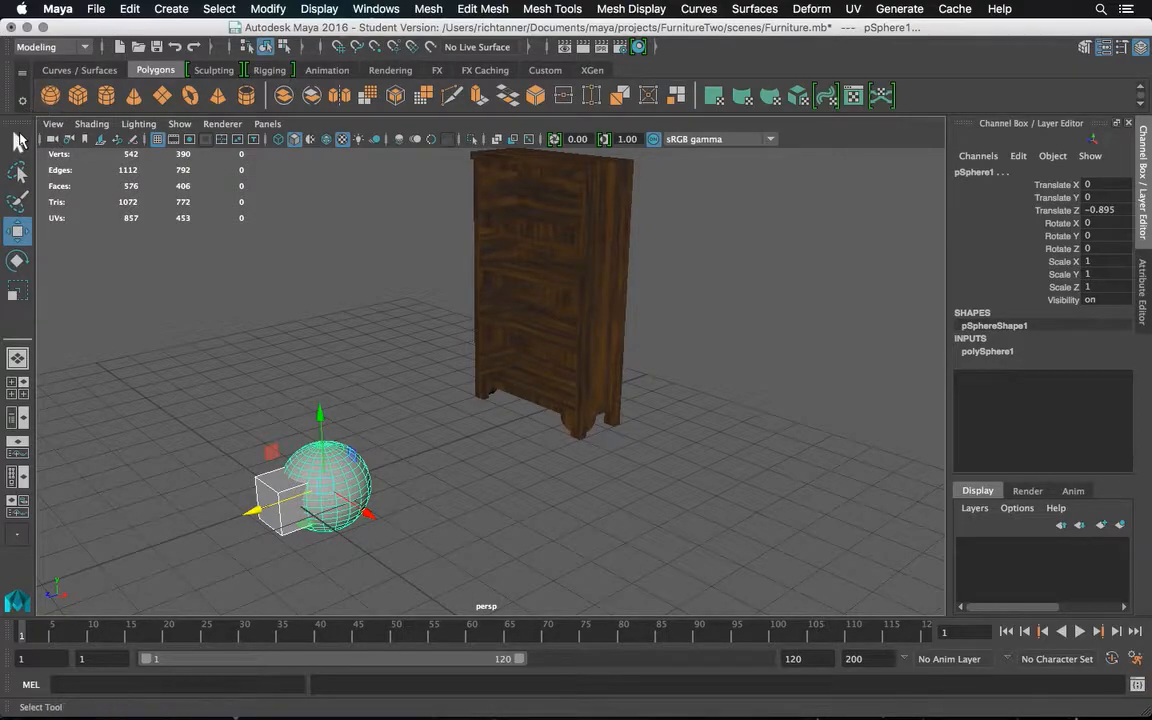
click(18, 143)
click(129, 9)
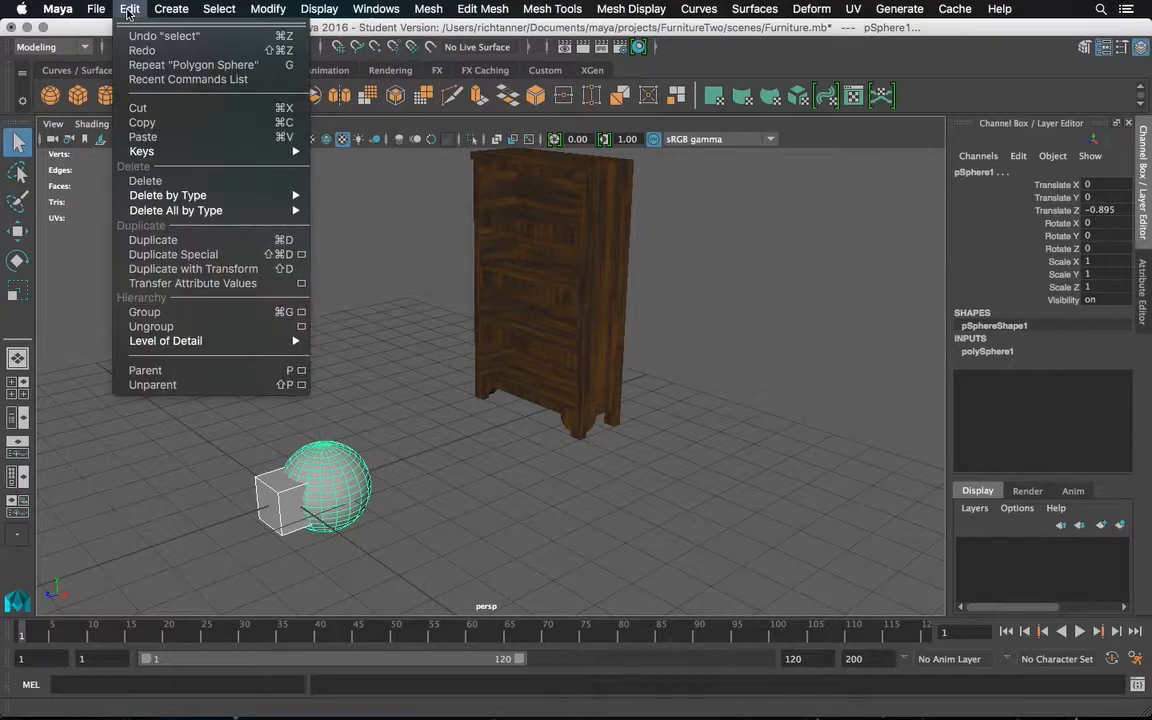
click(301, 254)
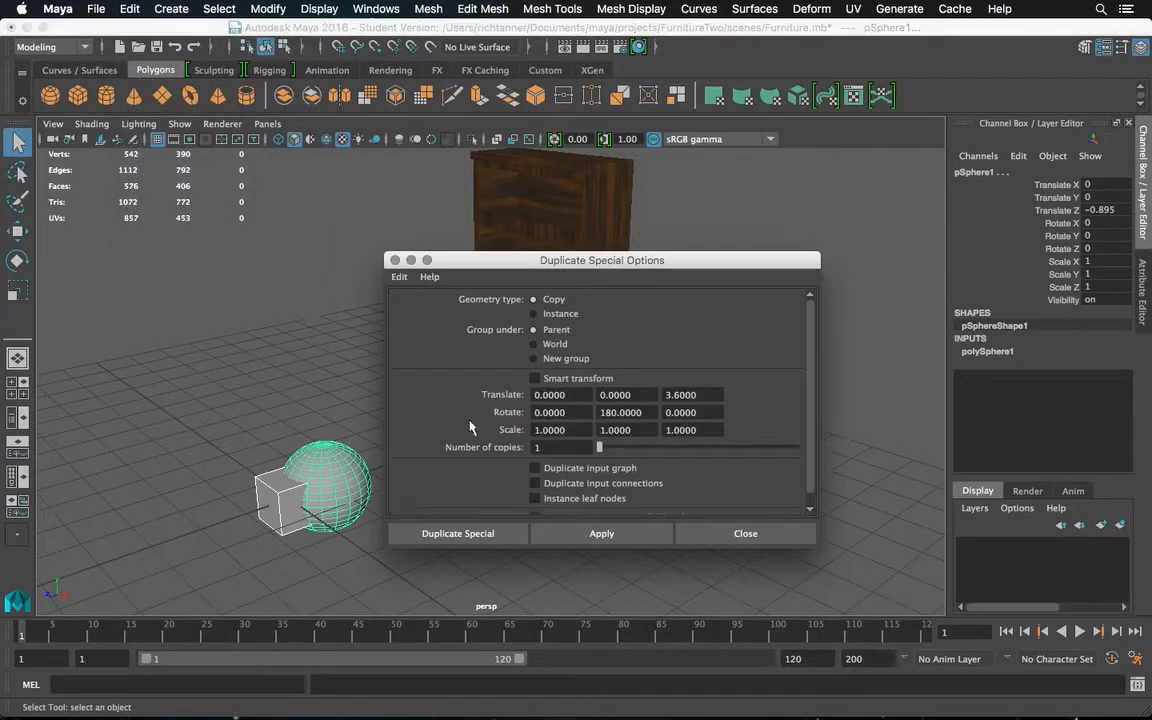
double_click(635, 415)
click(635, 414)
double_click(637, 414)
key(BackSpace)
double_click(571, 447)
Set the Duplicate Special translation to 3 in X and 0 in Z, and duplicate the cube and sphere
click(716, 396)
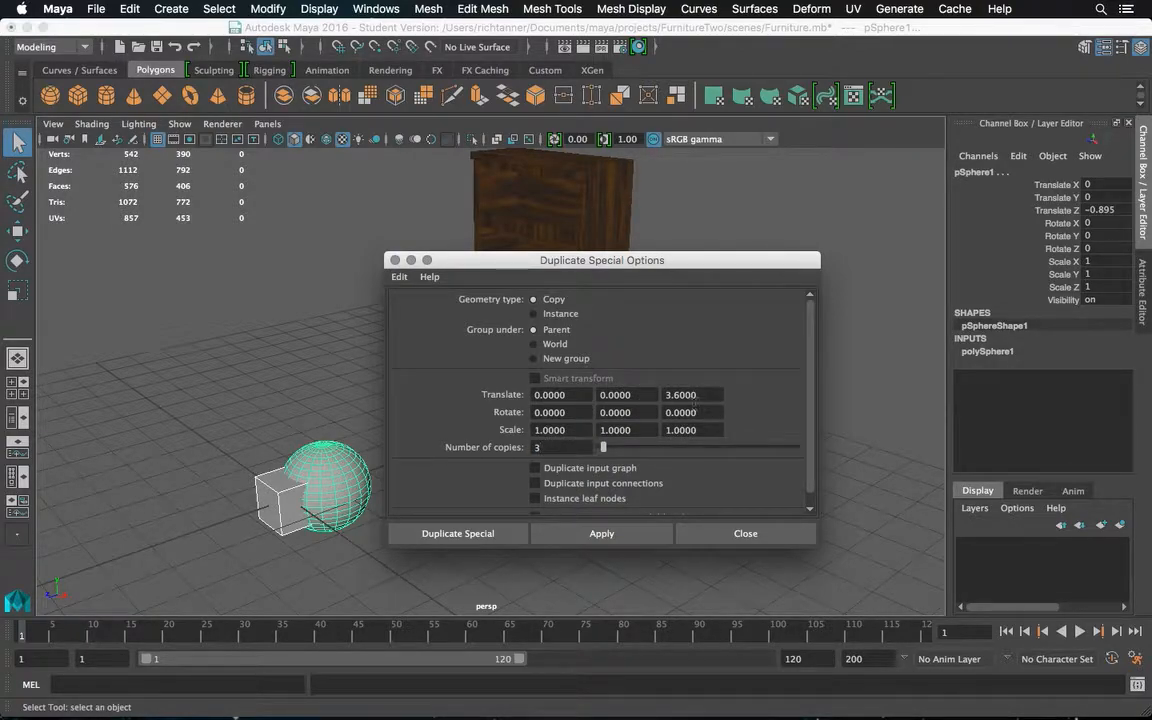
drag(704, 396, 662, 396)
key(BackSpace)
click(585, 394)
drag(570, 395, 532, 395)
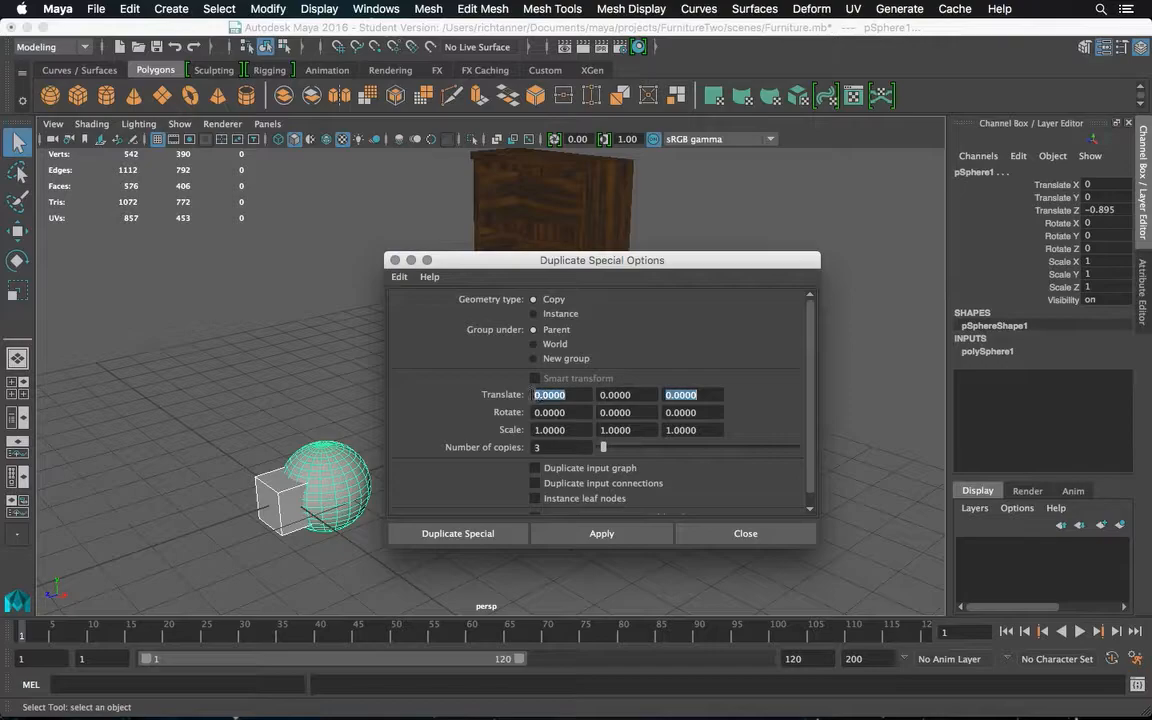
text(3)
click(459, 535)
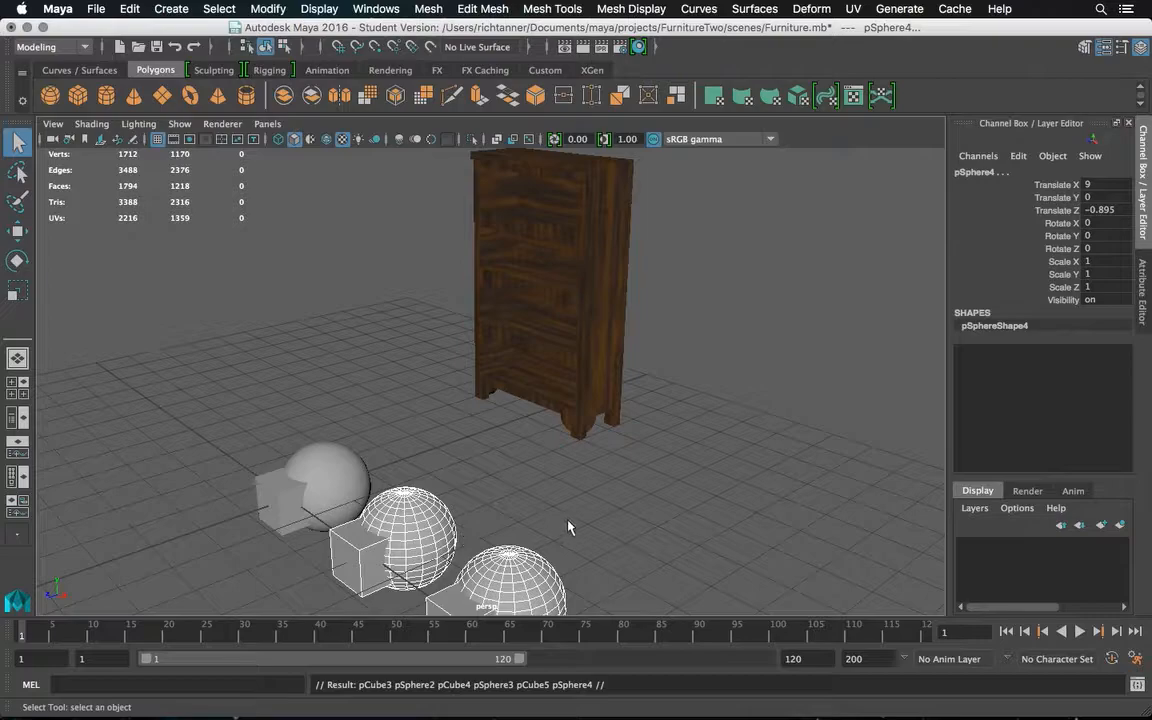
Examine the row of cube-and-sphere pairs, selecting the original cube and sphere individually to check whether they are separate objects
alt+middle_drag(586, 517, 523, 375)
alt+drag(527, 393, 560, 401)
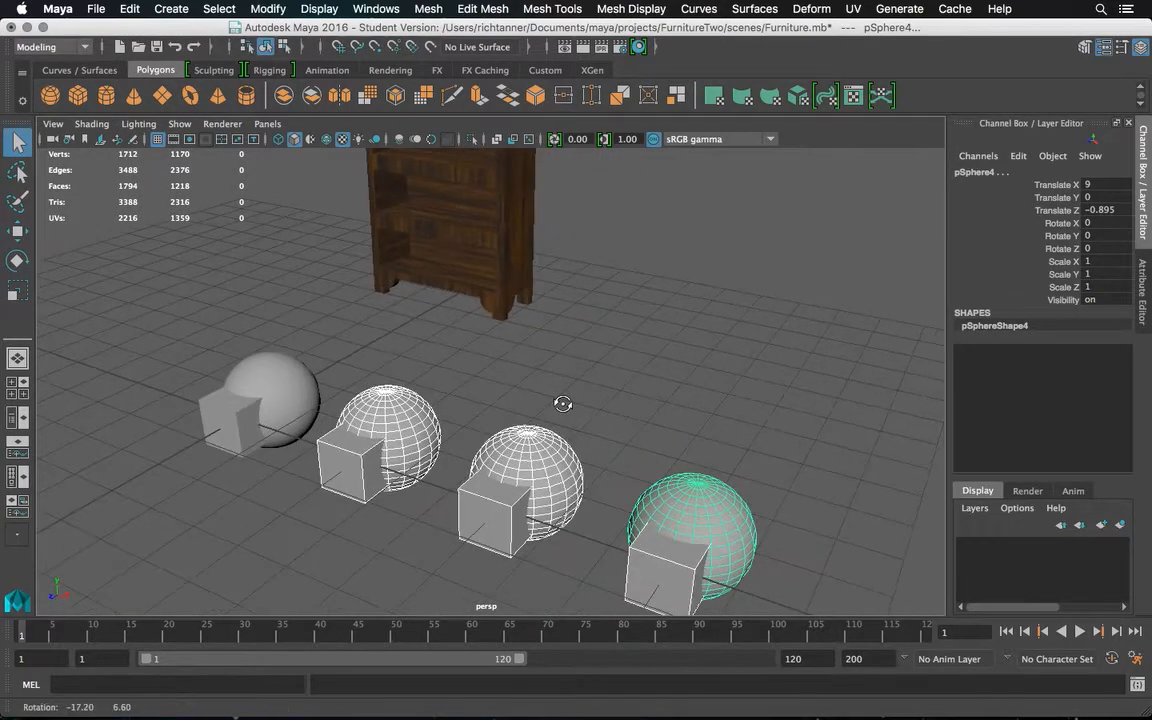
click(593, 404)
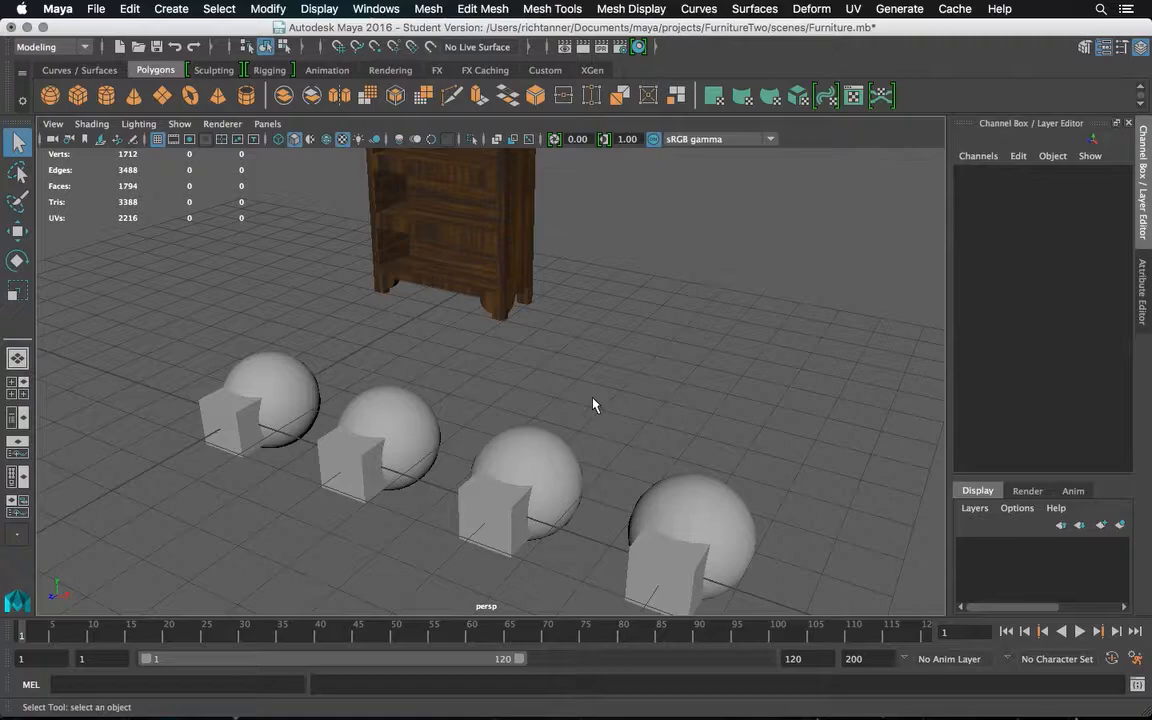
click(277, 390)
click(245, 410)
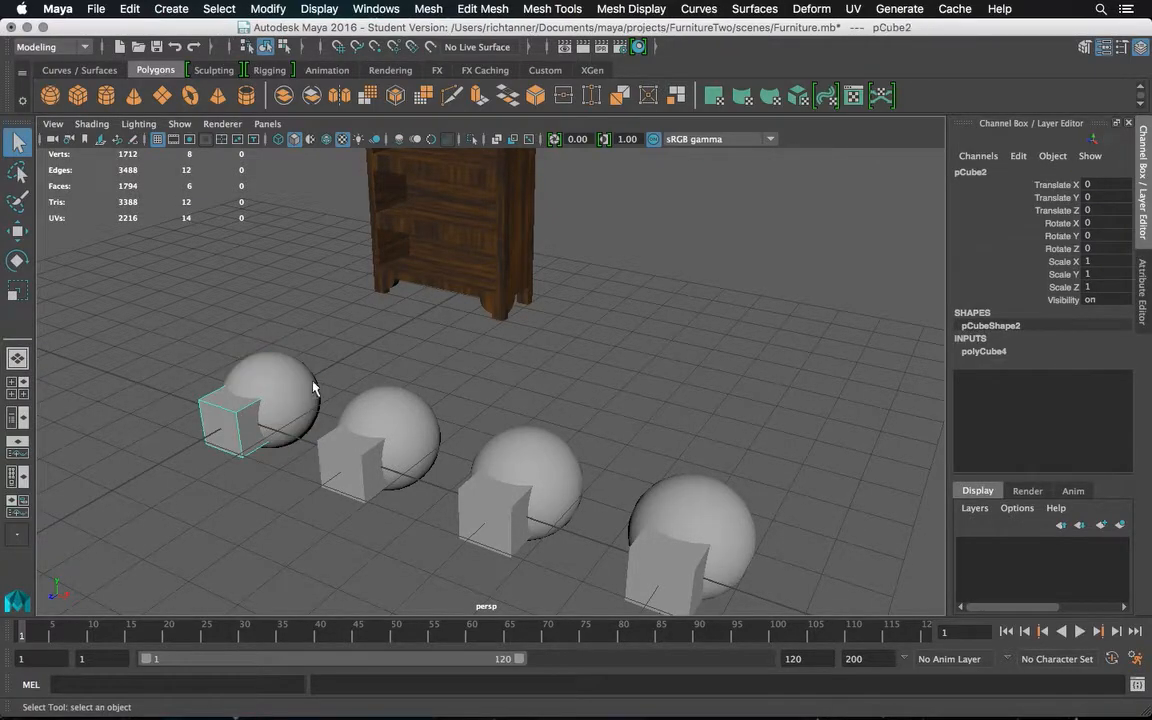
click(288, 393)
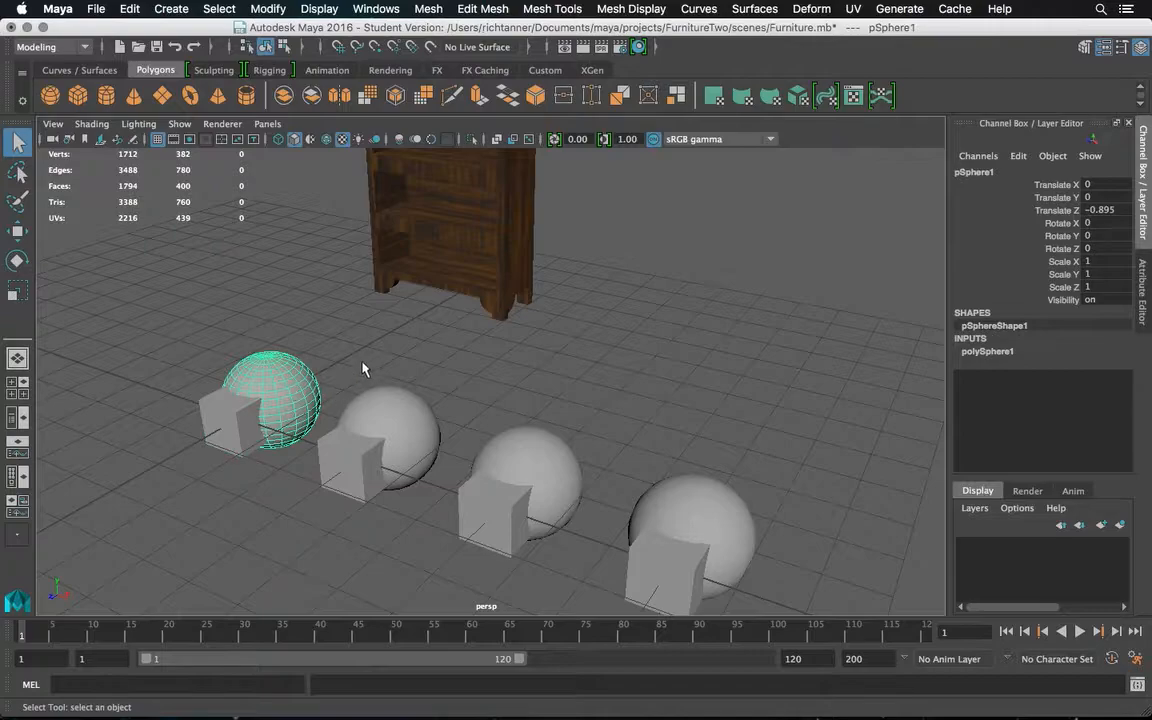
click(374, 354)
click(237, 408)
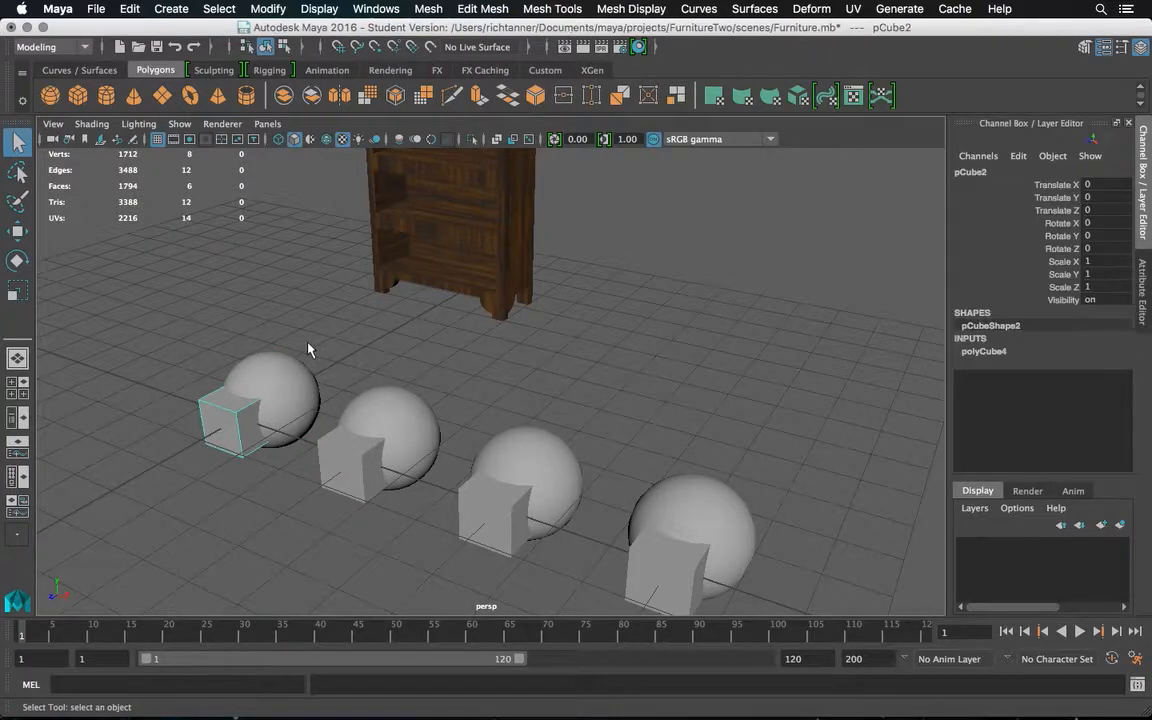
Merge the original sphere and cube with a Boolean Union
click(287, 386)
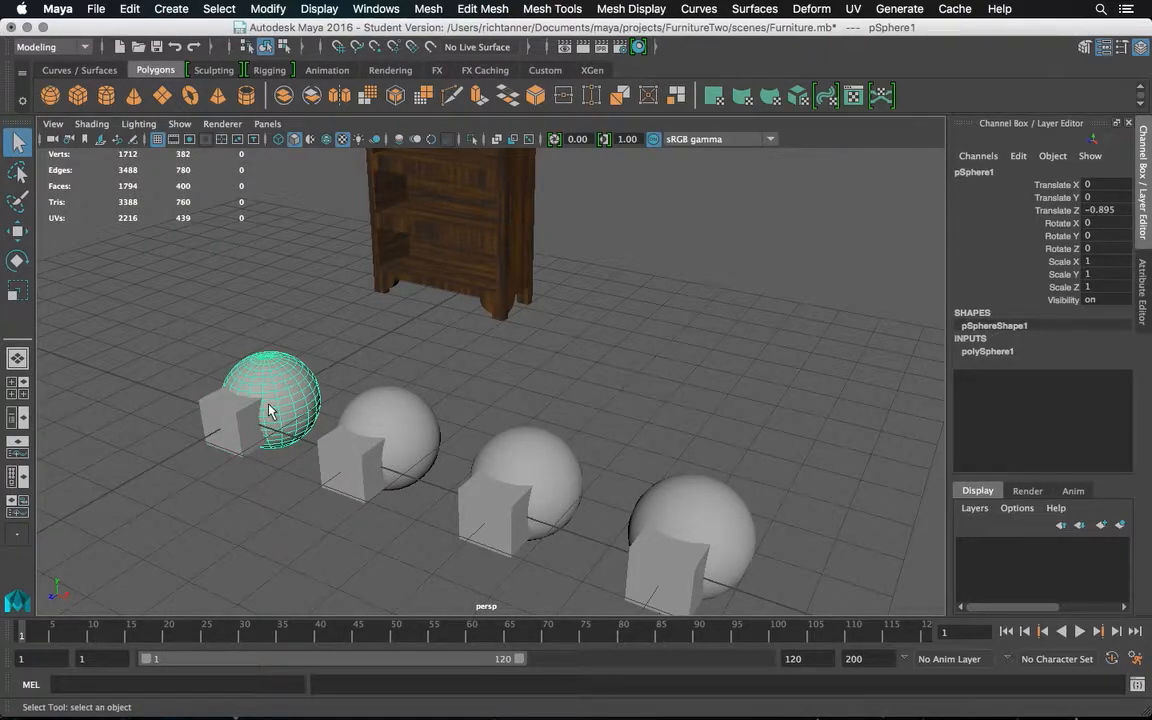
click(234, 414)
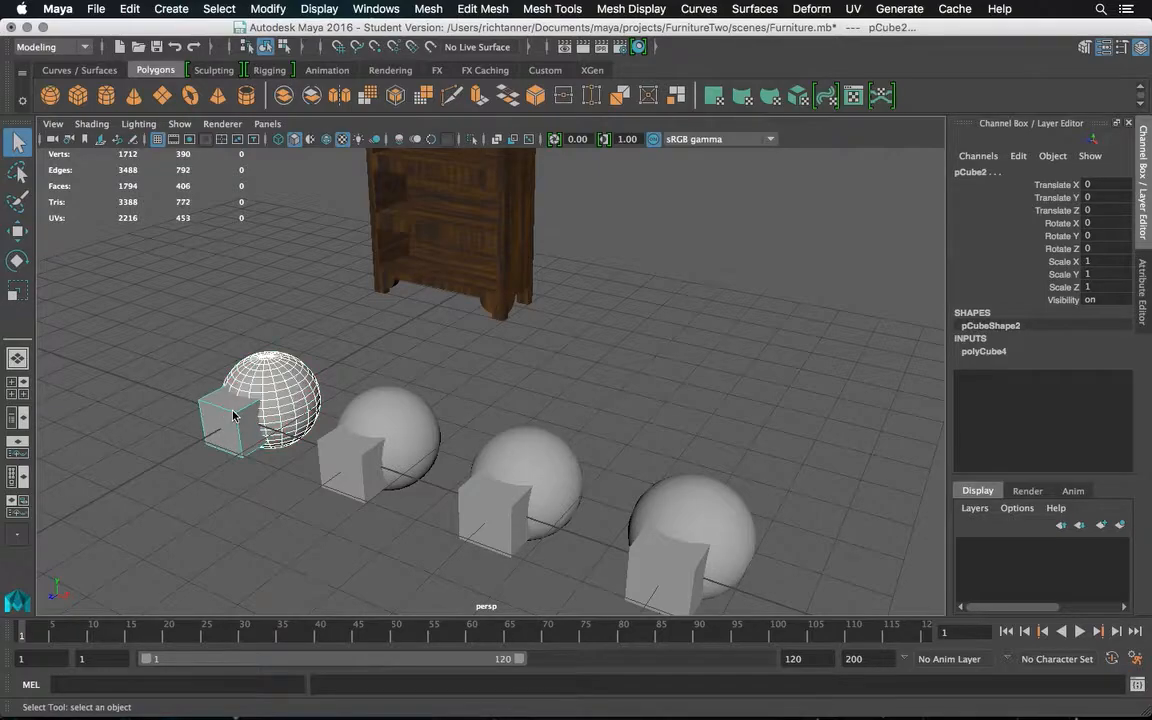
click(428, 9)
mouse_move(462, 51)
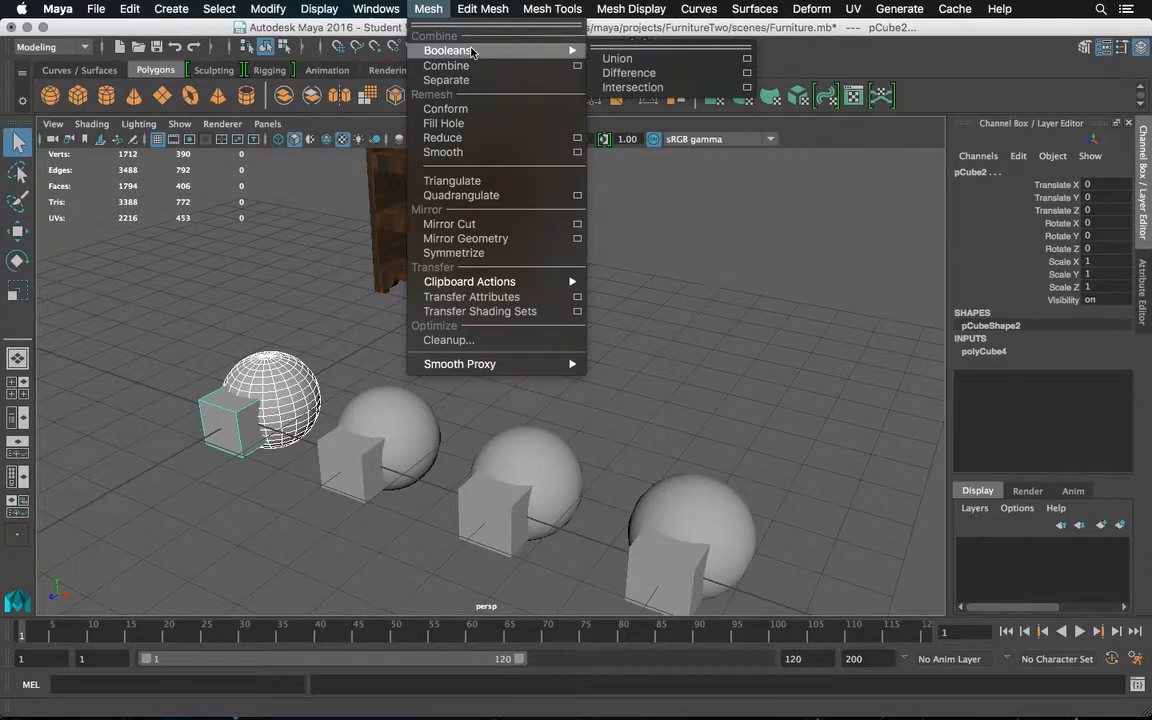
click(619, 60)
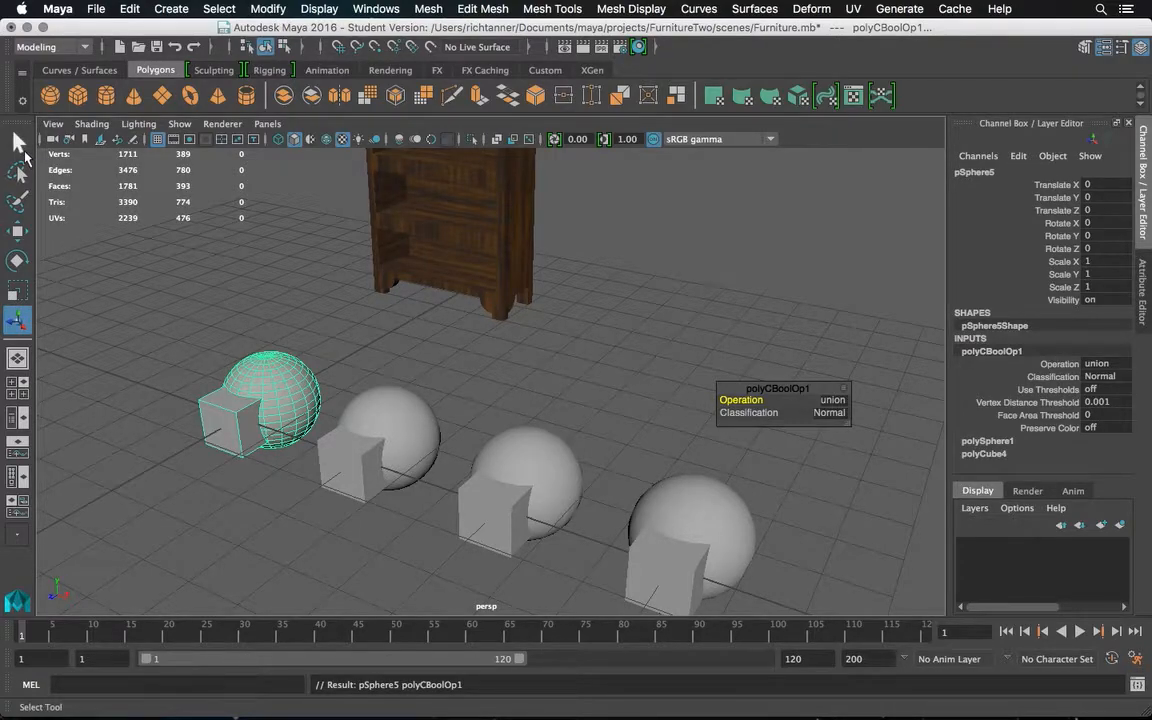
click(18, 143)
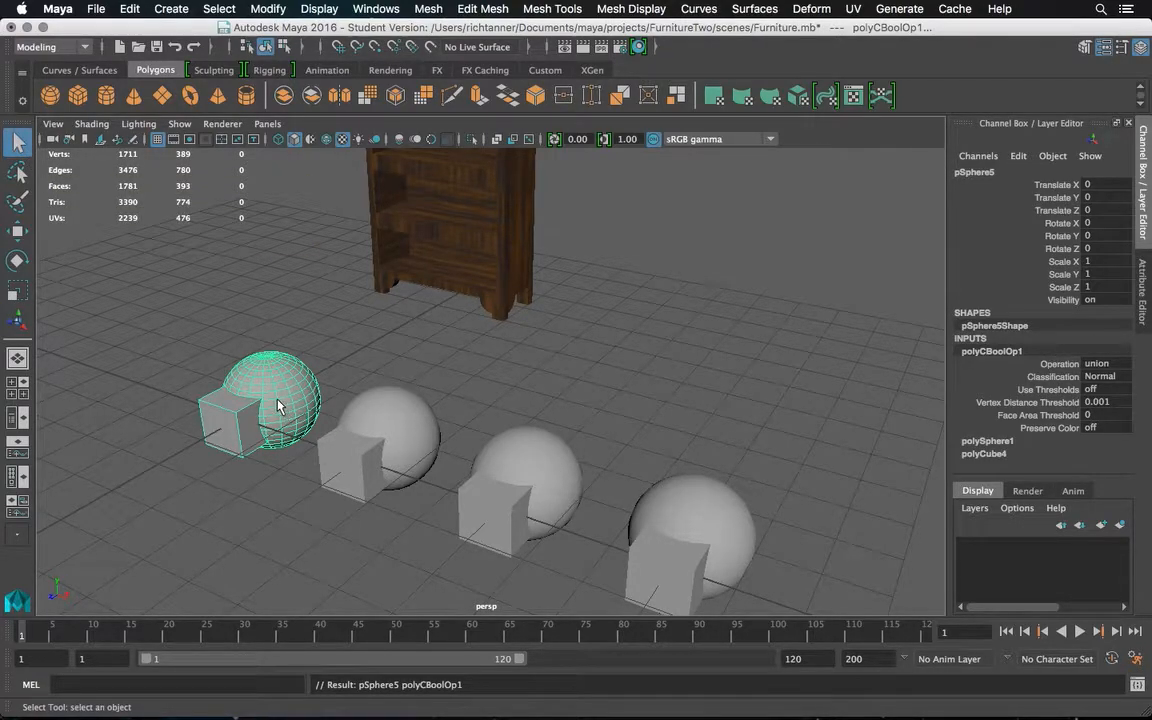
Frame the united shape, turn on X-Ray display, and compare its interior with the adjacent separate sphere and cube
key(f)
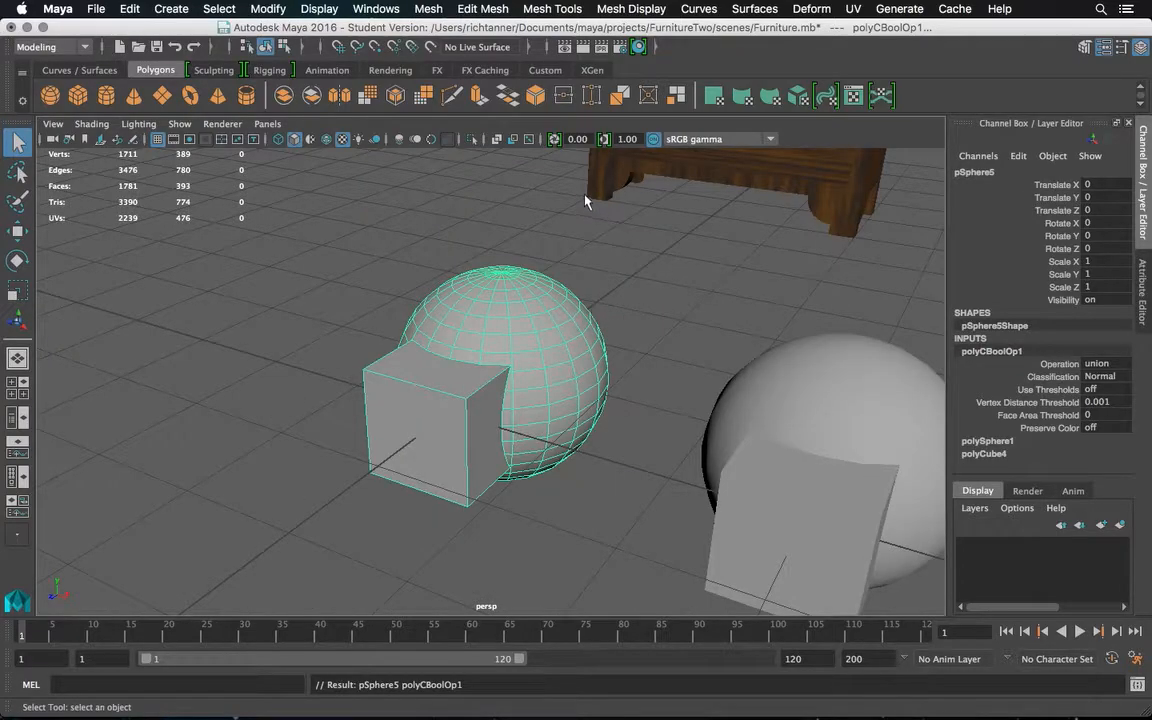
click(497, 139)
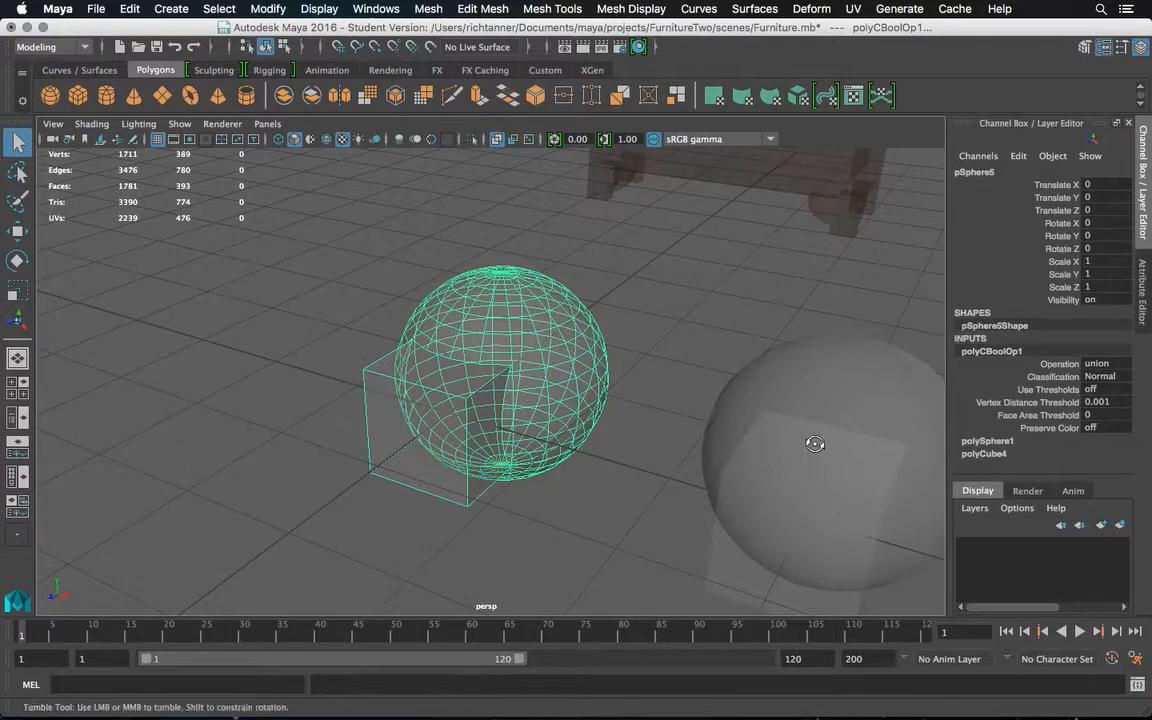
alt+drag(812, 442, 748, 424)
click(735, 448)
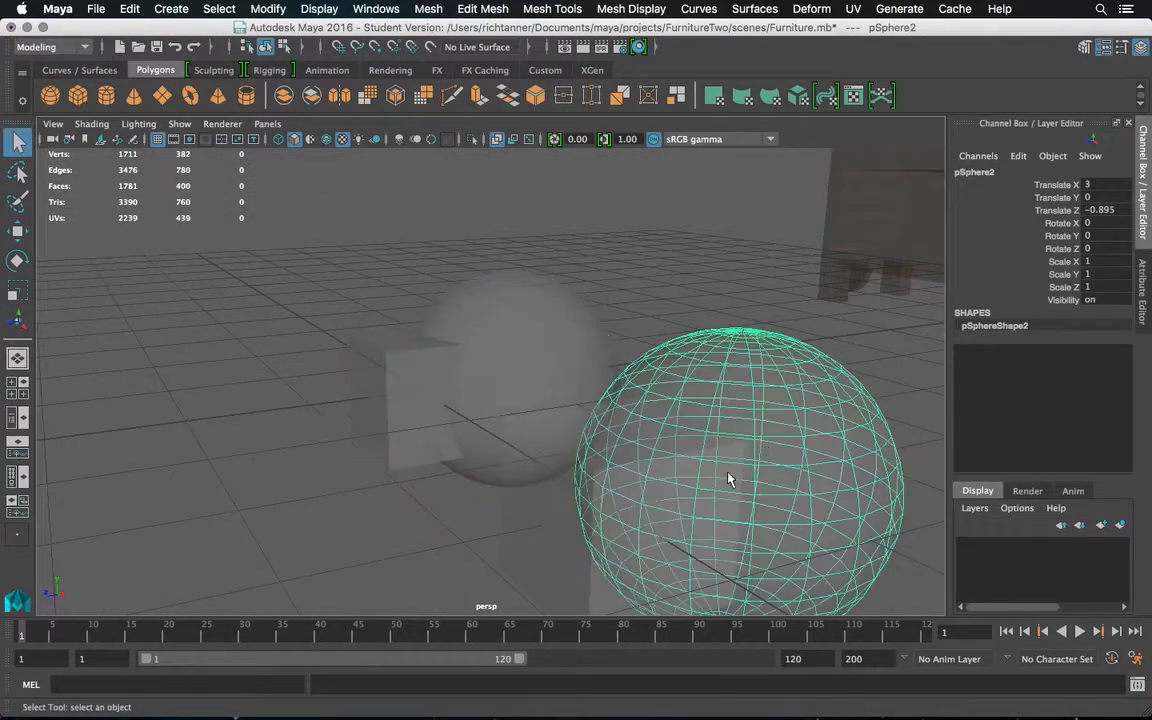
click(586, 512)
click(784, 453)
Select the united sphere and cube and inspect its interior up close in wireframe display
alt+drag(607, 362, 650, 382)
click(442, 371)
alt+drag(514, 365, 491, 386)
scroll(490, 379, up, 3)
alt+drag(445, 497, 510, 432)
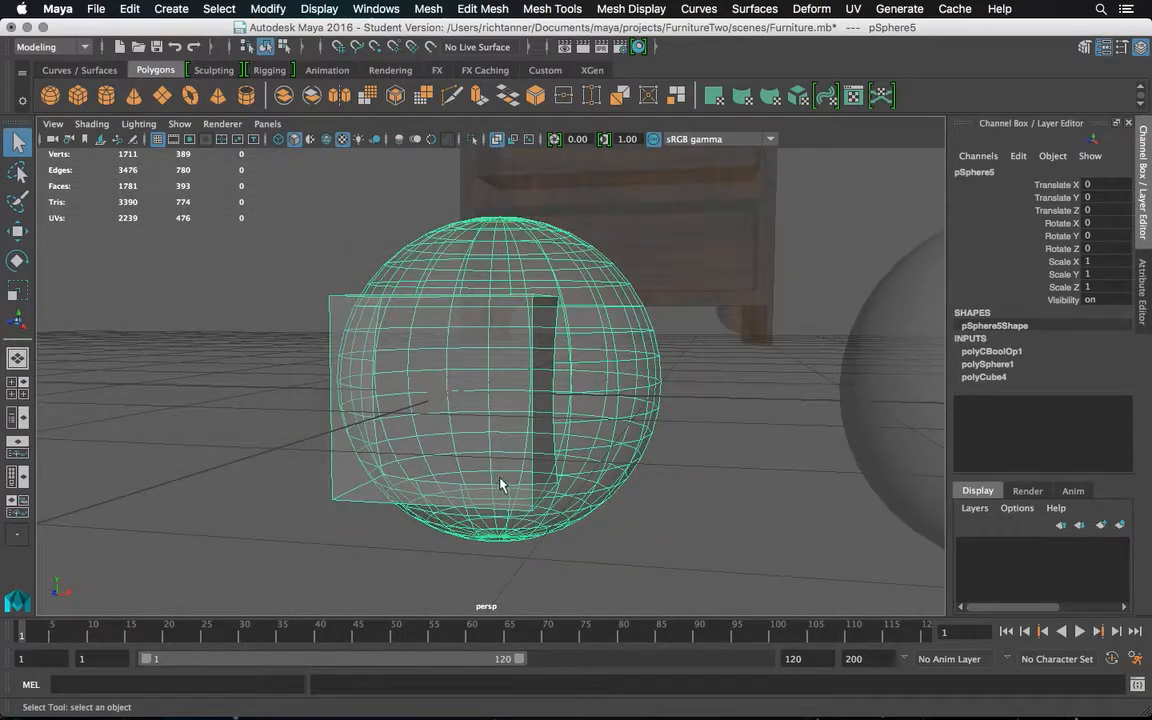
key(4)
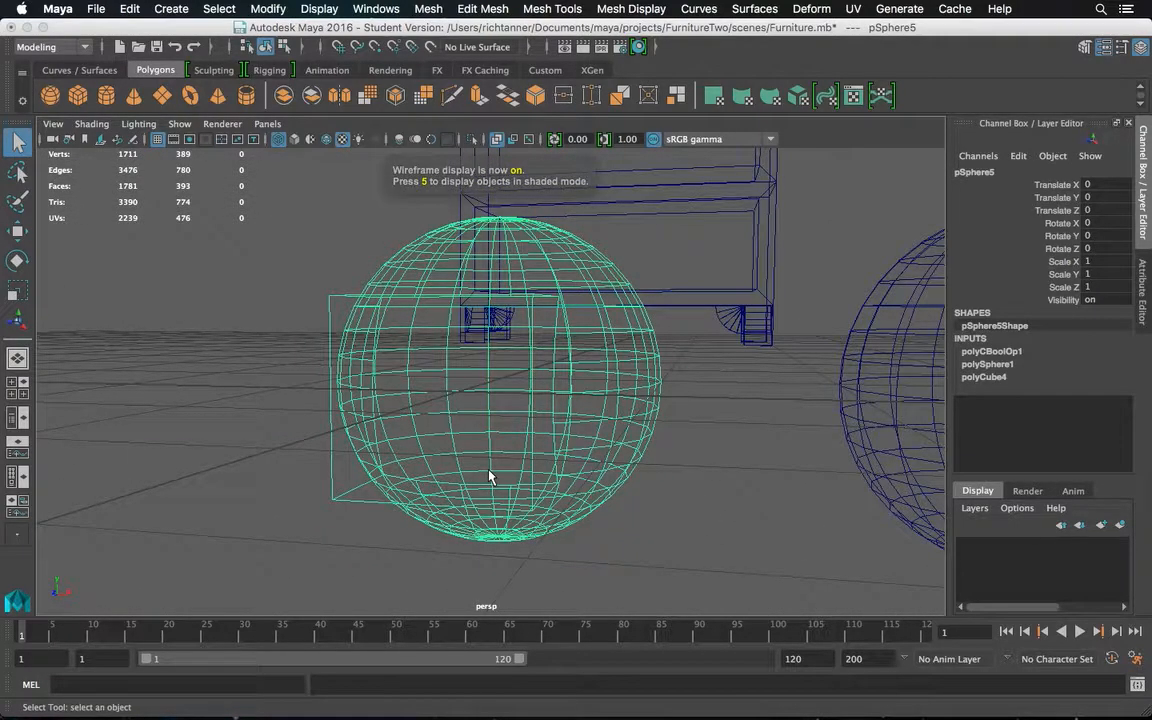
Undo the last selection, restore opaque shaded display, and leave nothing selected
key(ctrl+z)
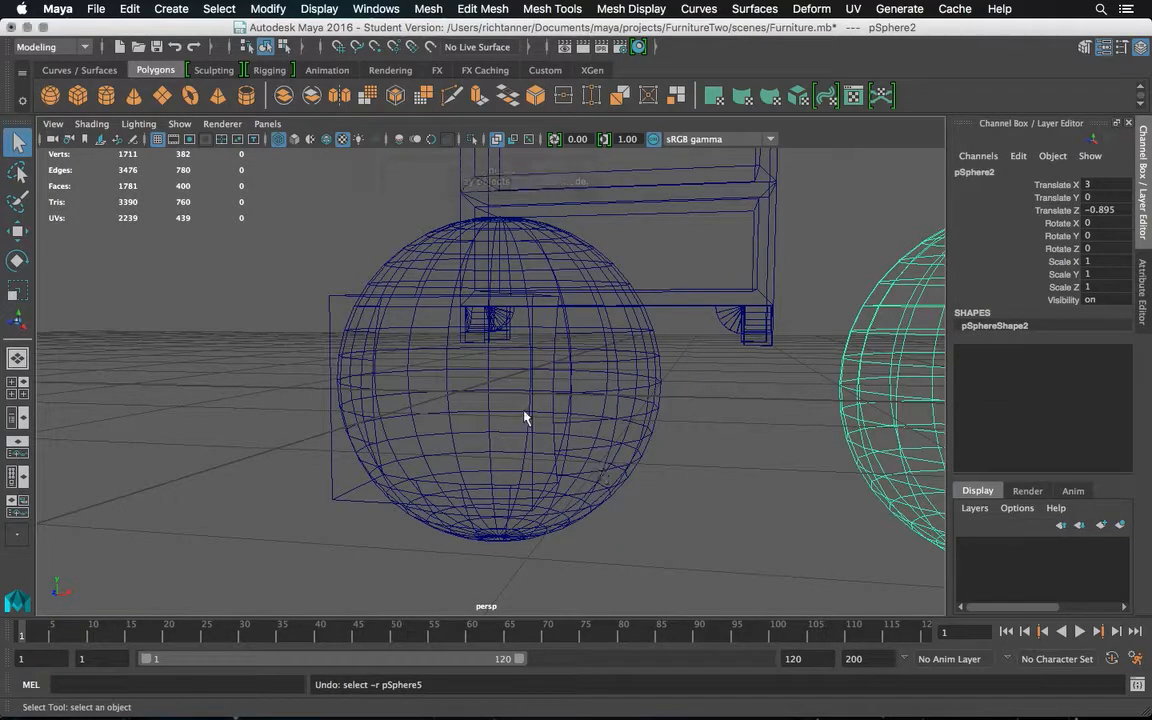
alt+drag(650, 415, 584, 458)
key(5)
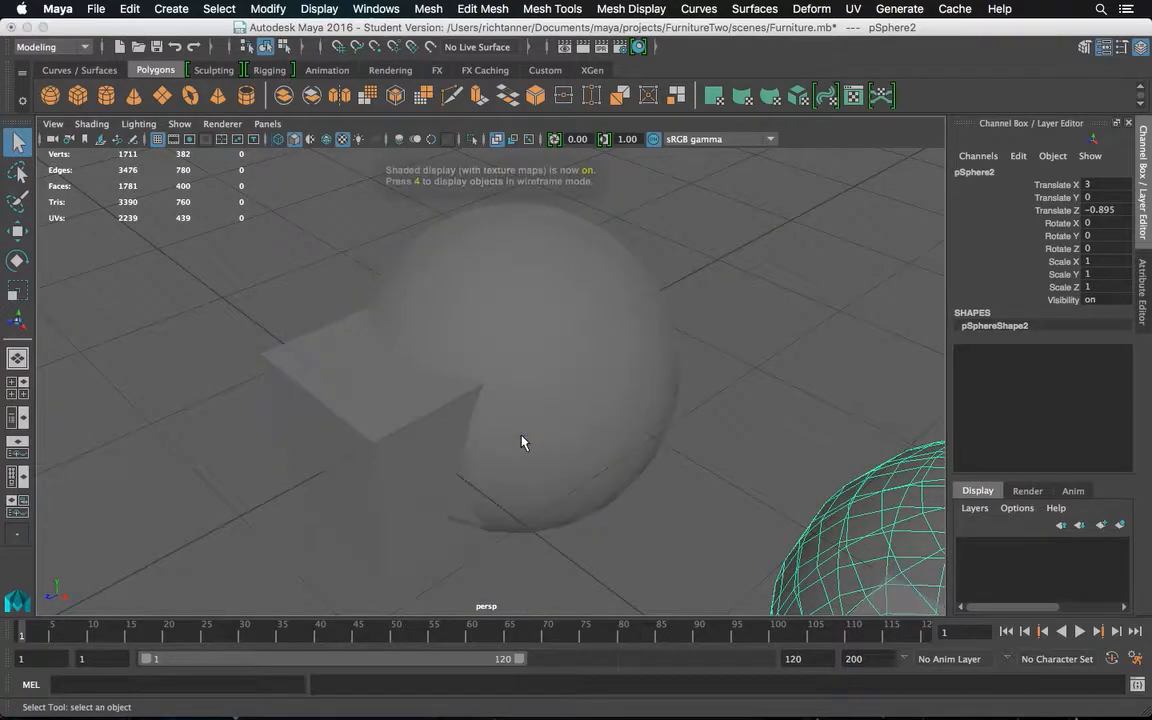
mouse_move(584, 440)
alt+mouse_down()
mouse_move(440, 328)
mouse_move(507, 309)
mouse_move(496, 329)
alt+mouse_up()
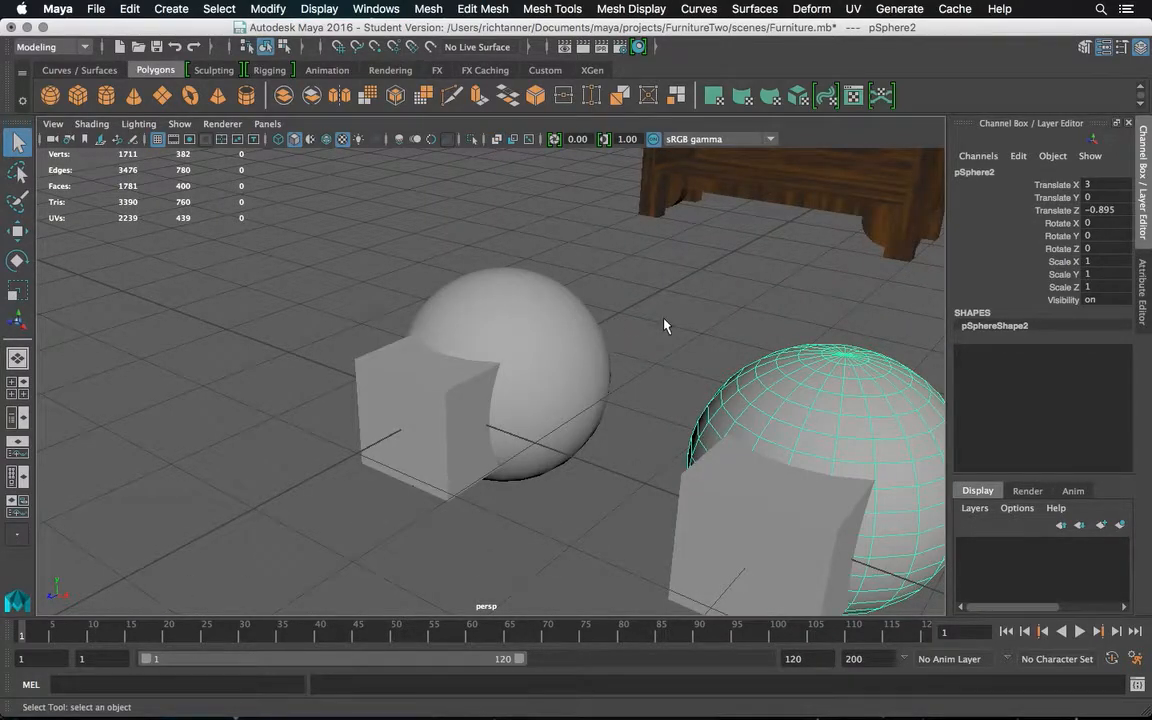
alt+drag(666, 324, 555, 311)
click(743, 283)
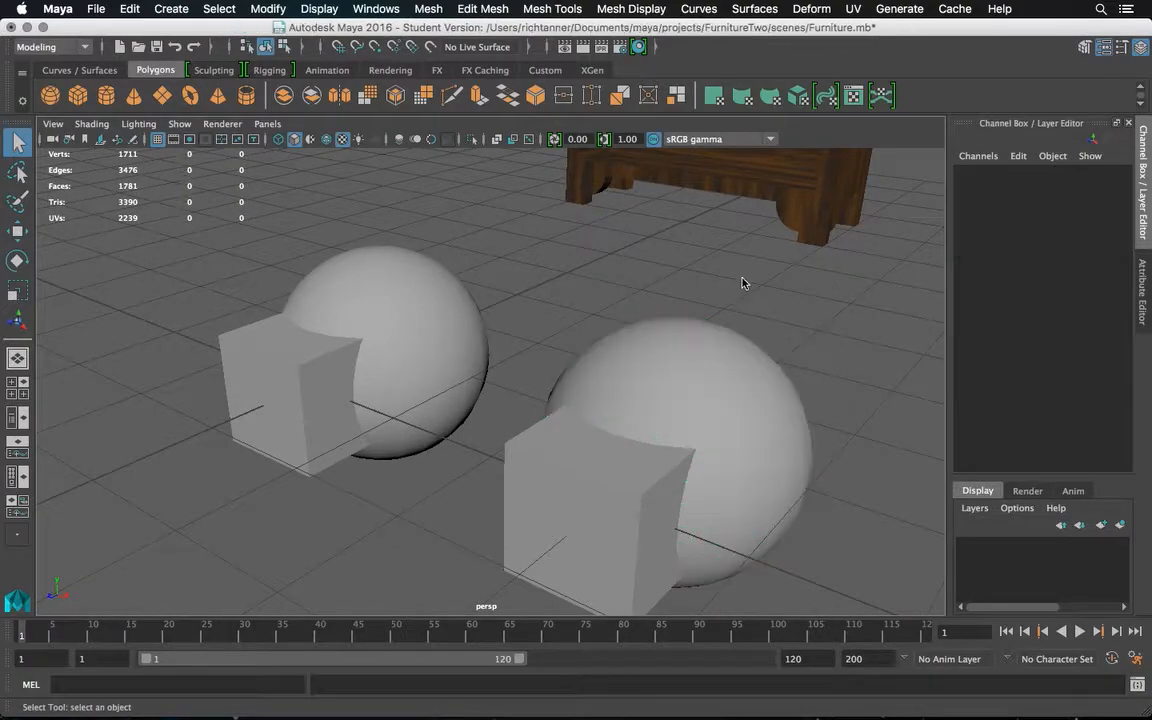
Subtract the cube from the sphere in the second cube-and-sphere pair with a Boolean Difference
click(702, 394)
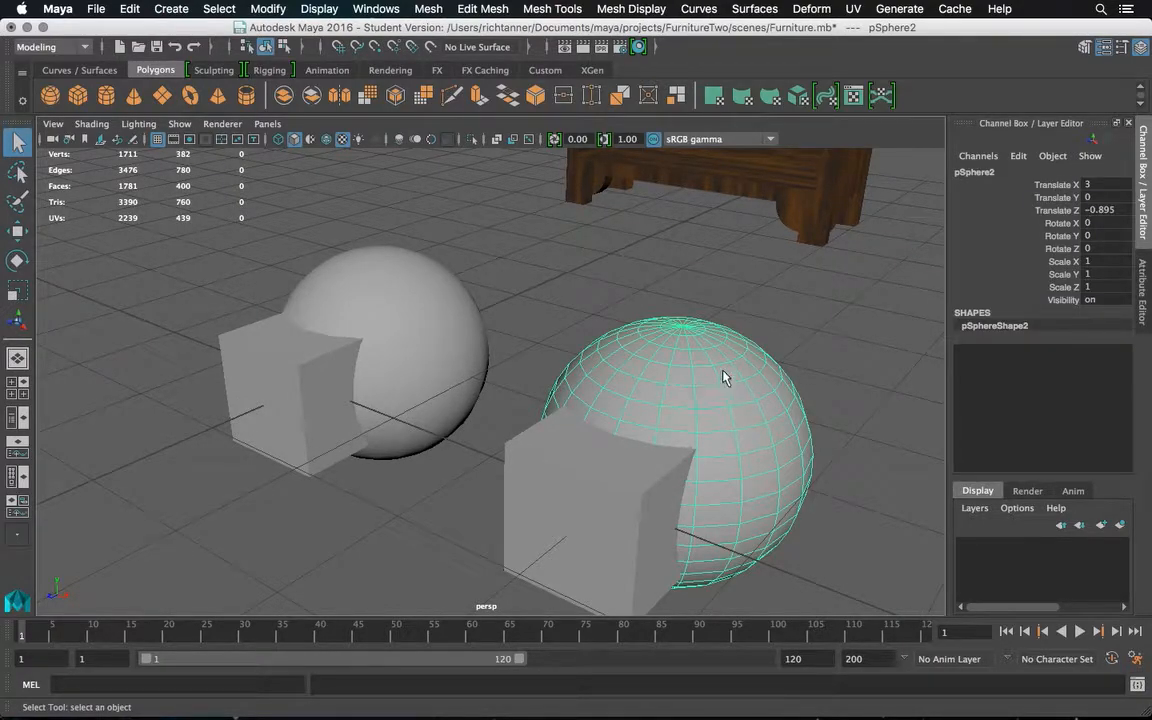
alt+middle_drag(727, 380, 622, 291)
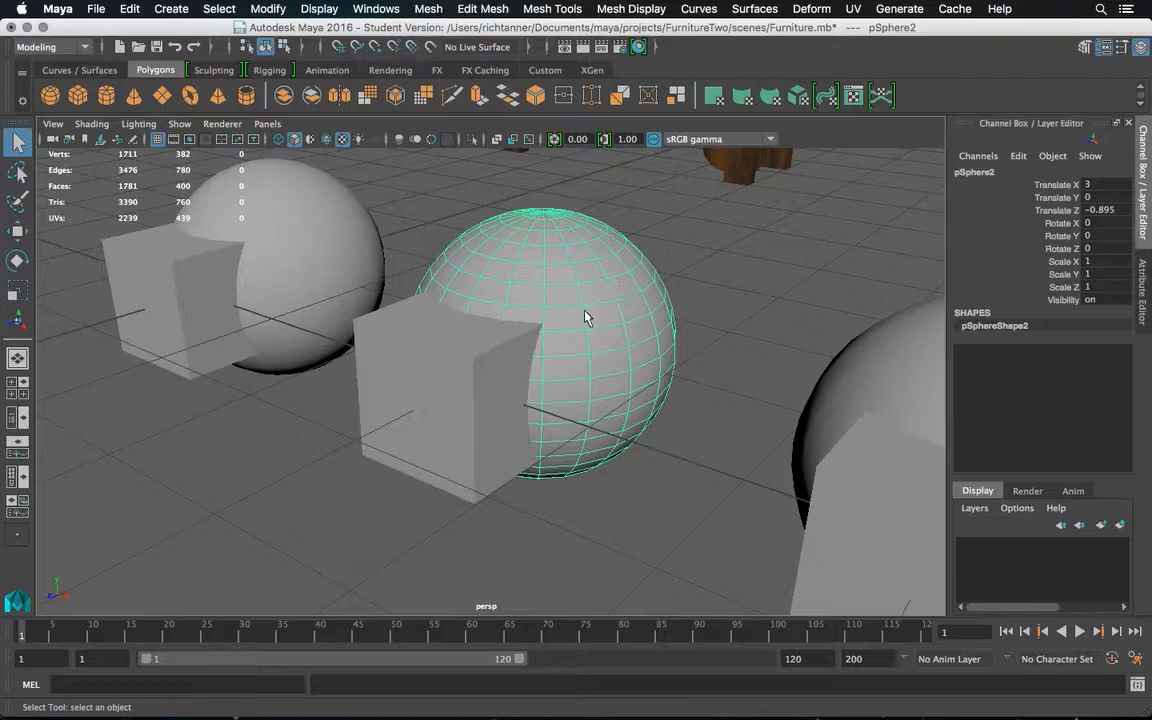
click(442, 366)
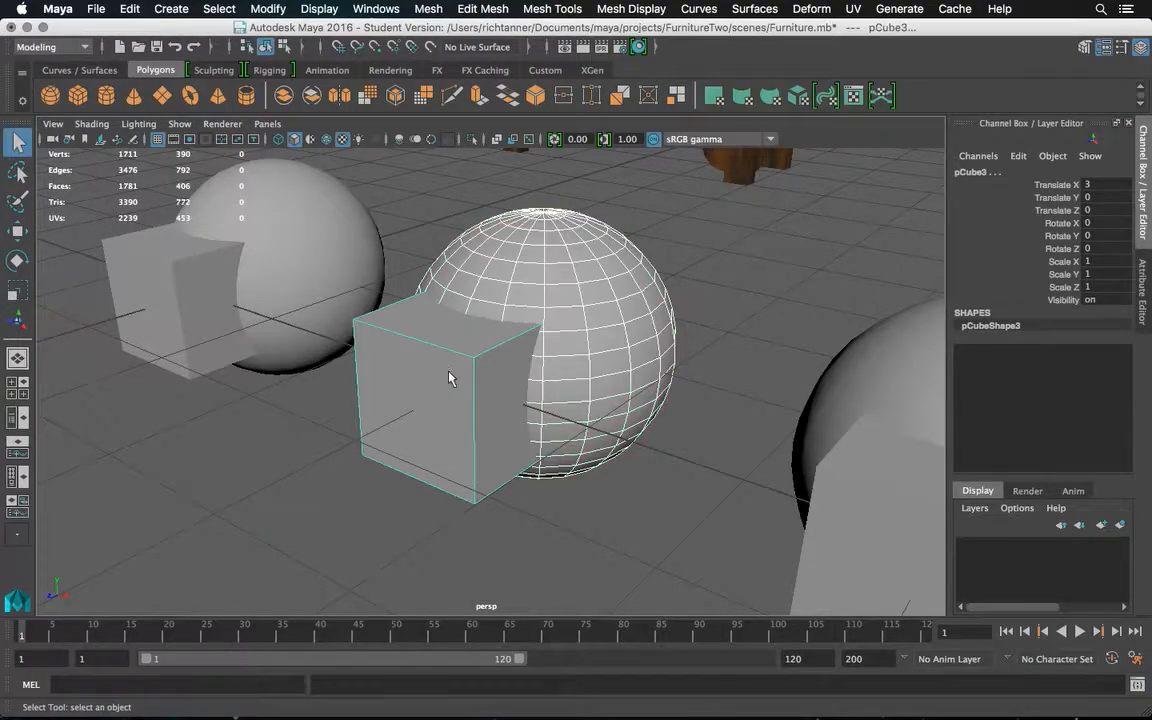
click(478, 10)
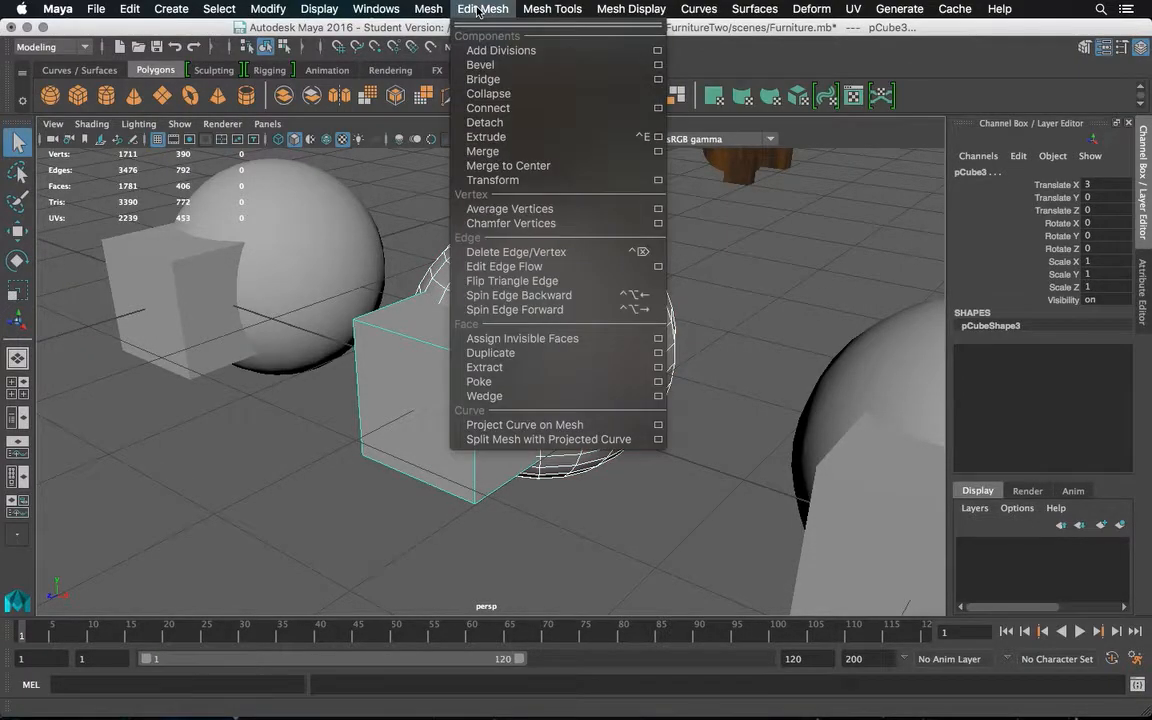
mouse_move(429, 10)
mouse_move(451, 51)
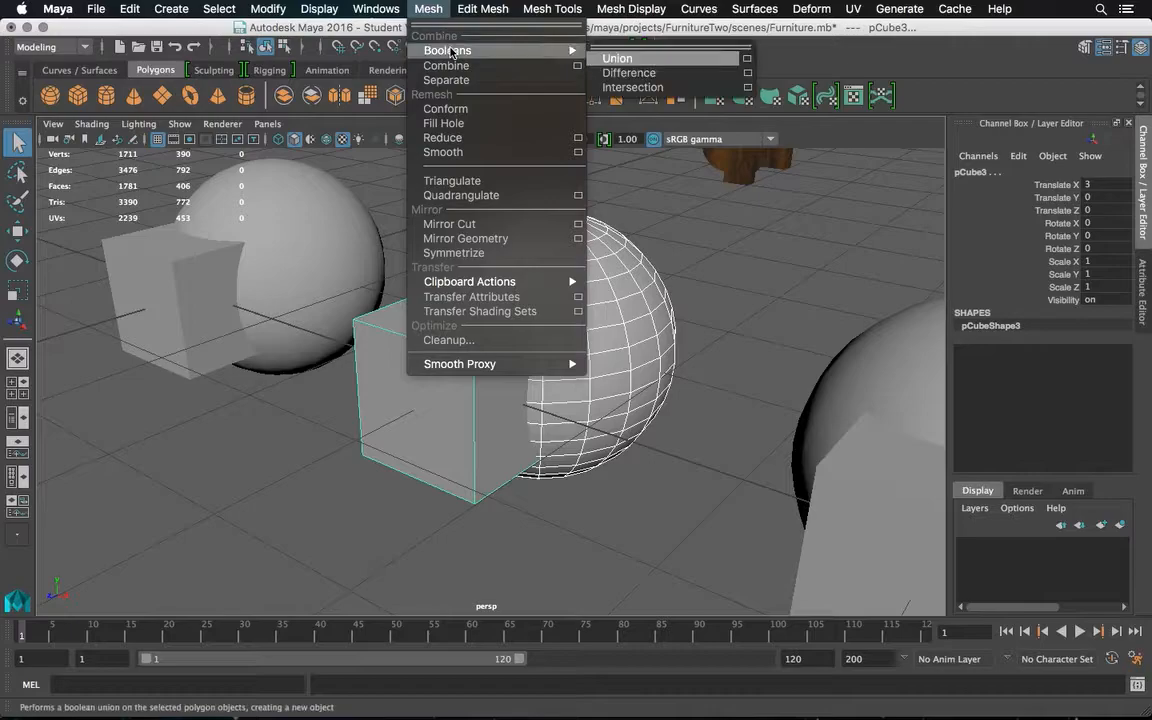
click(617, 75)
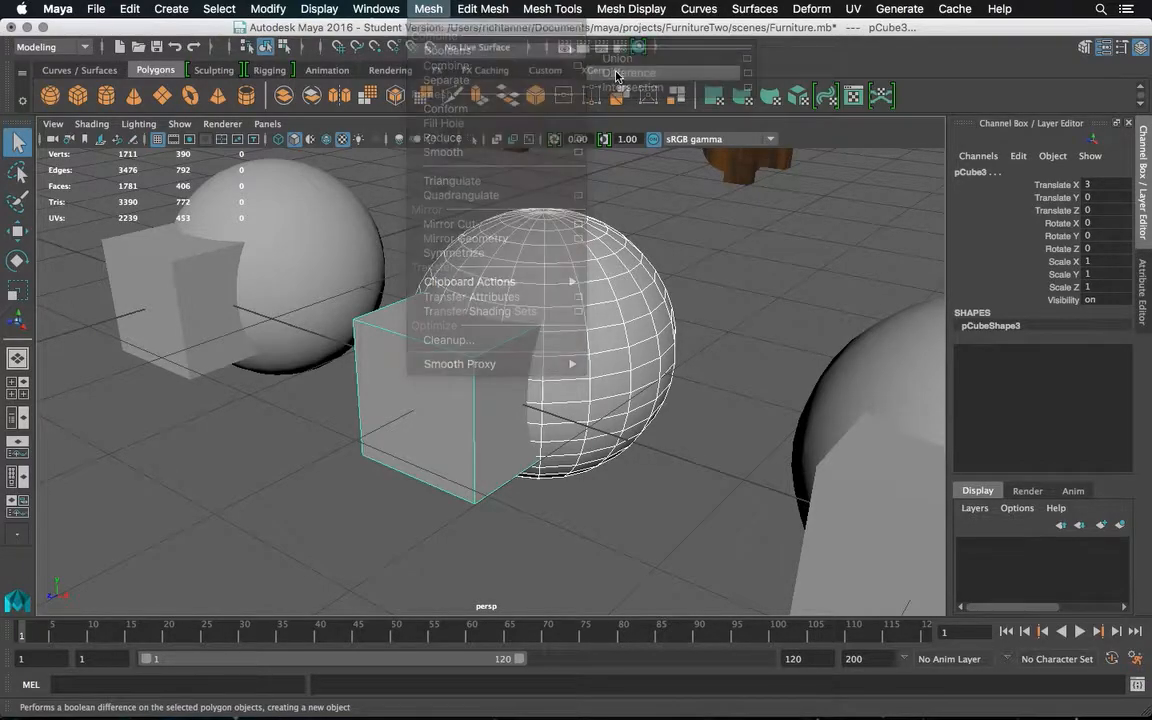
click(700, 255)
Subtract the sphere from the cube in the third pair with a Boolean Difference, using the cube as the first selected object
alt+drag(681, 254, 699, 270)
alt+middle_drag(694, 259, 541, 266)
alt+drag(541, 265, 452, 172)
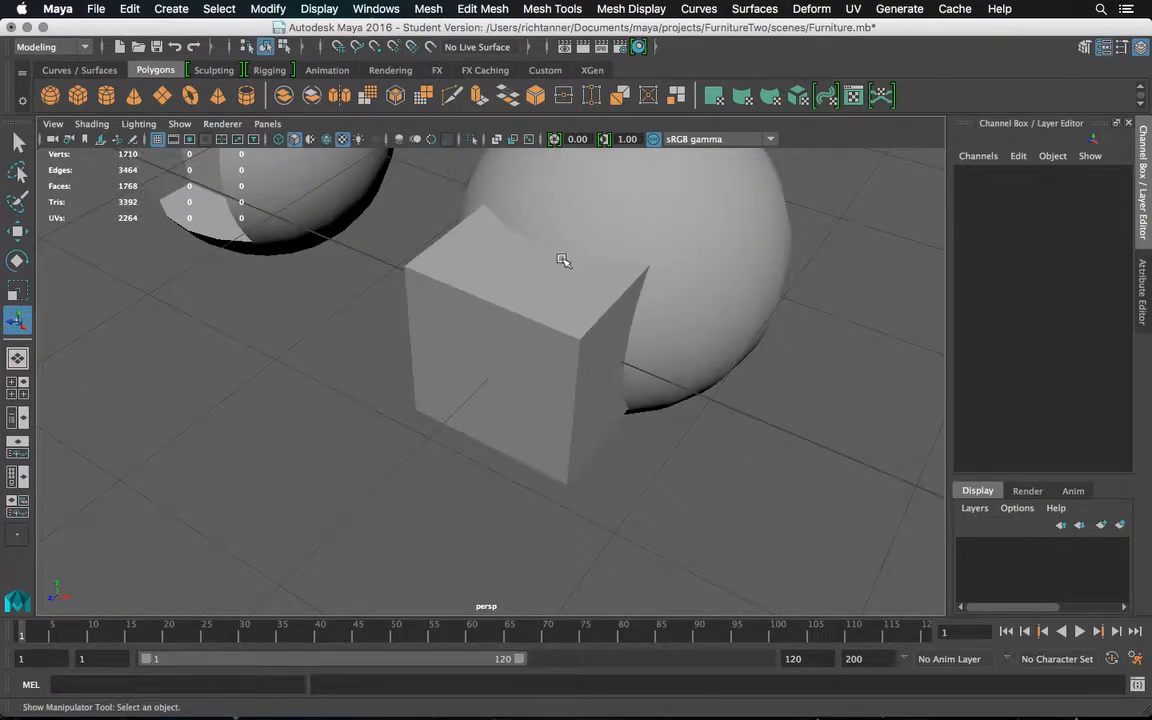
click(479, 270)
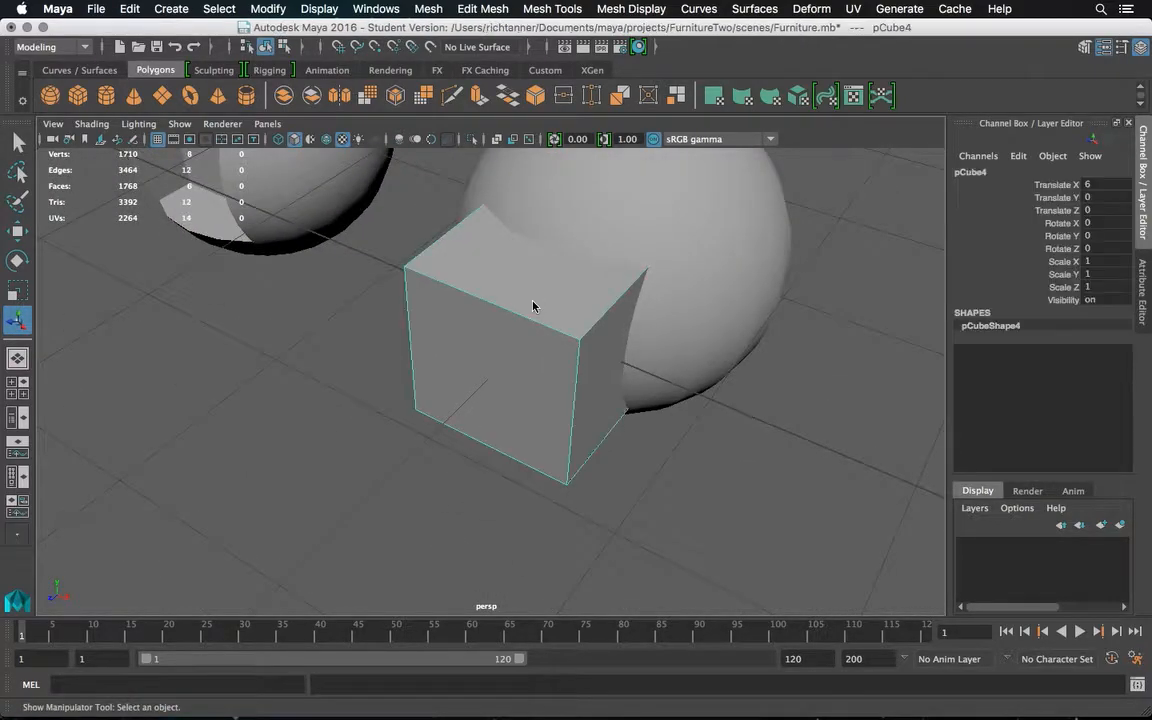
click(716, 233)
scroll(716, 233, down, 5)
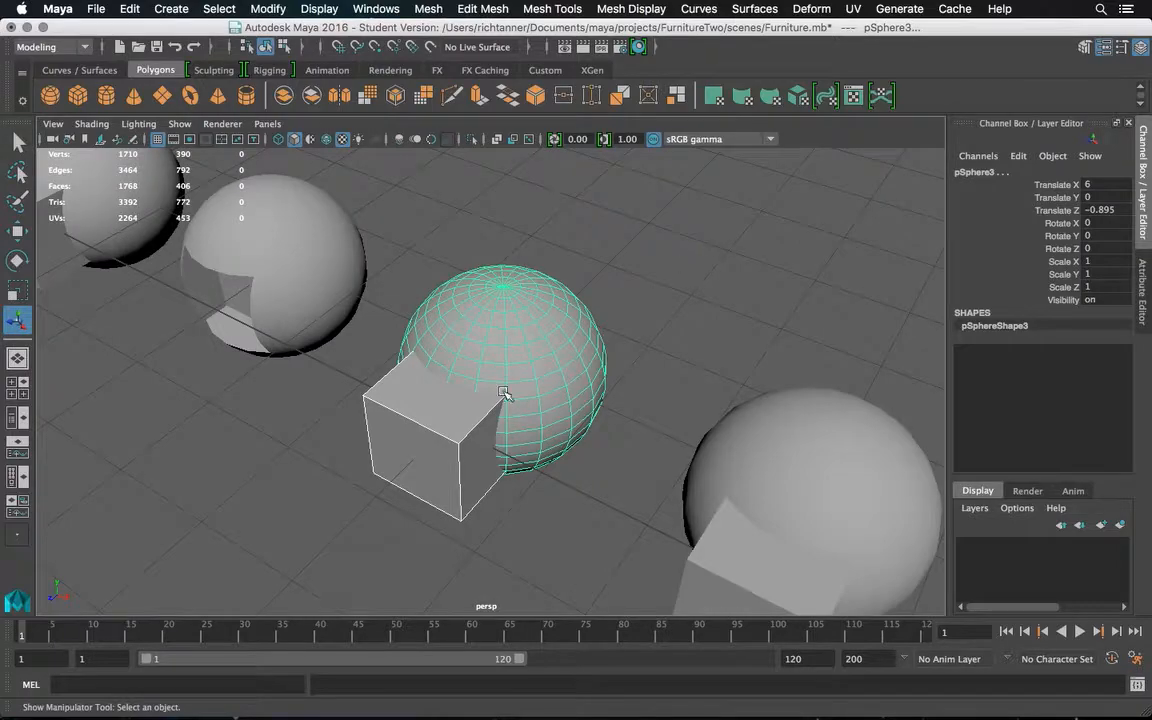
click(446, 430)
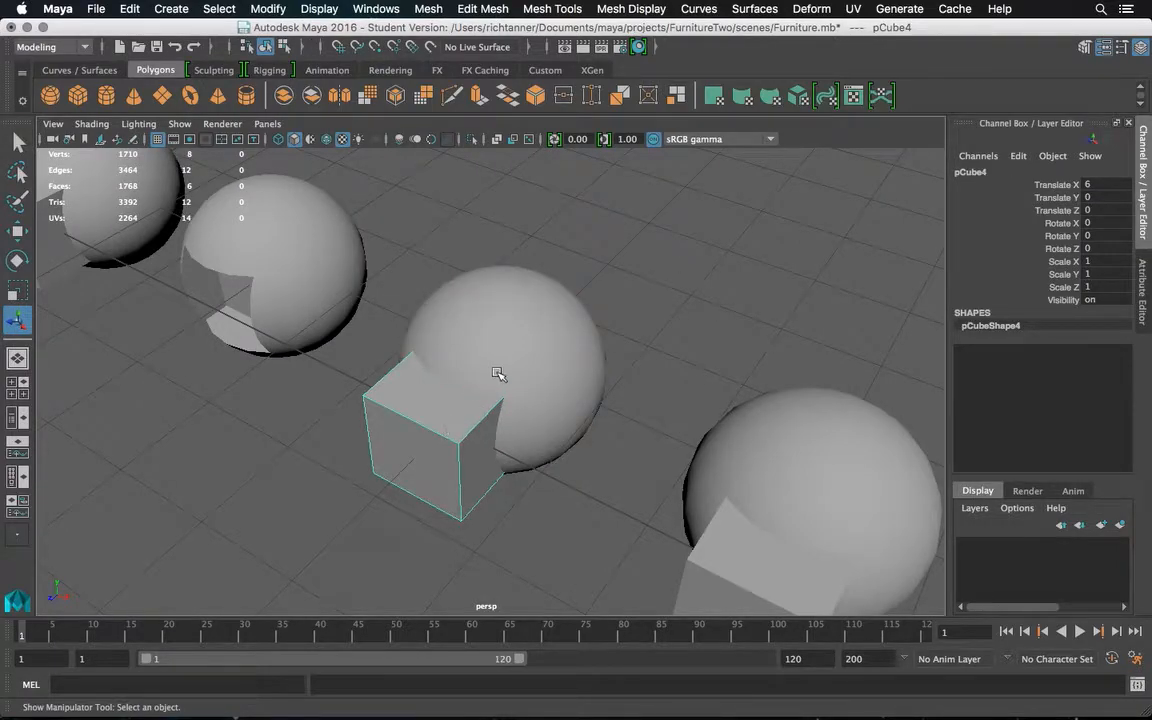
click(525, 302)
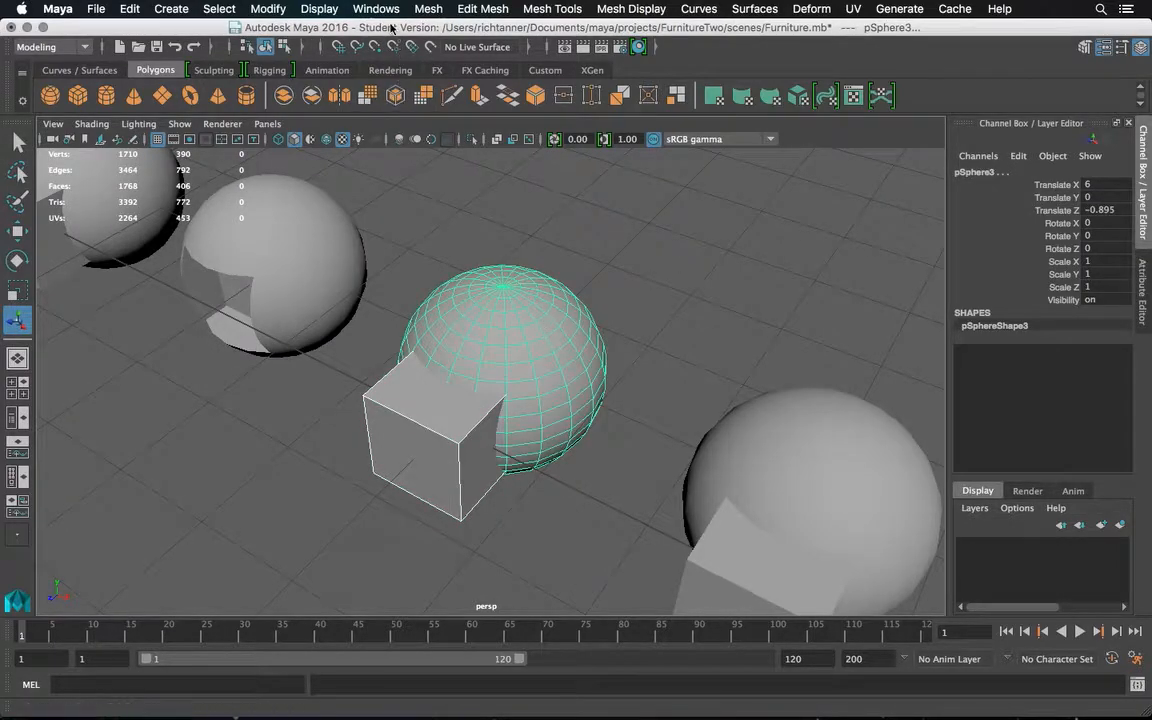
click(428, 8)
mouse_move(451, 52)
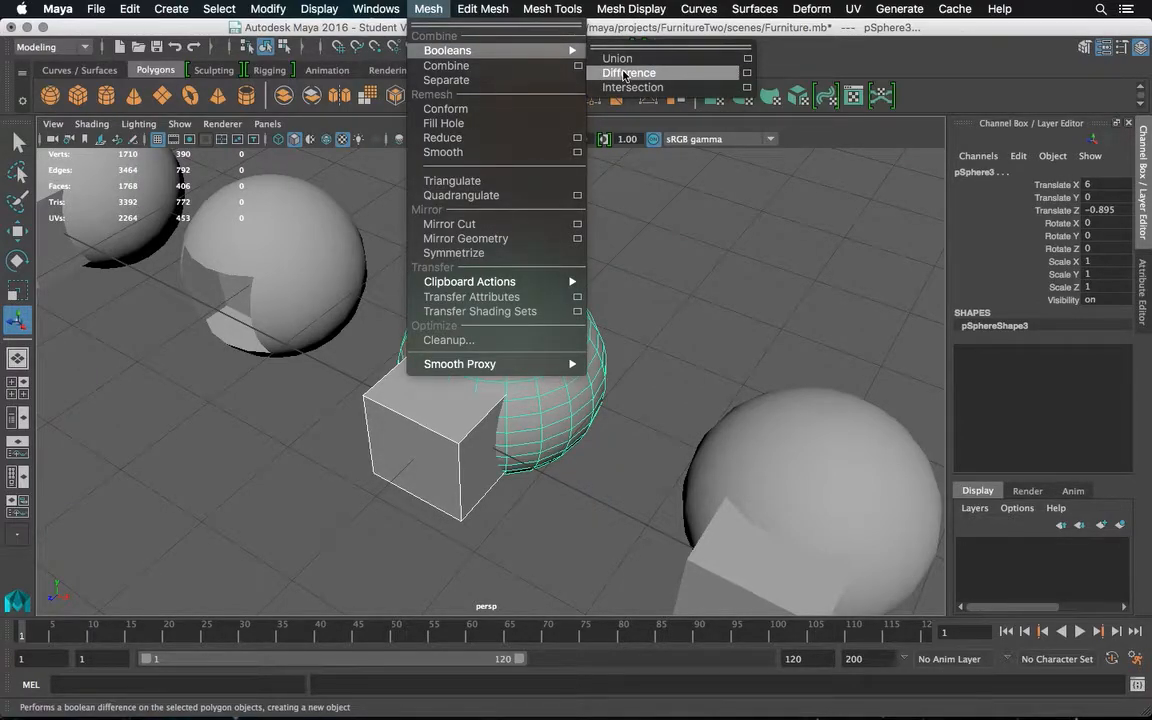
click(624, 75)
click(567, 272)
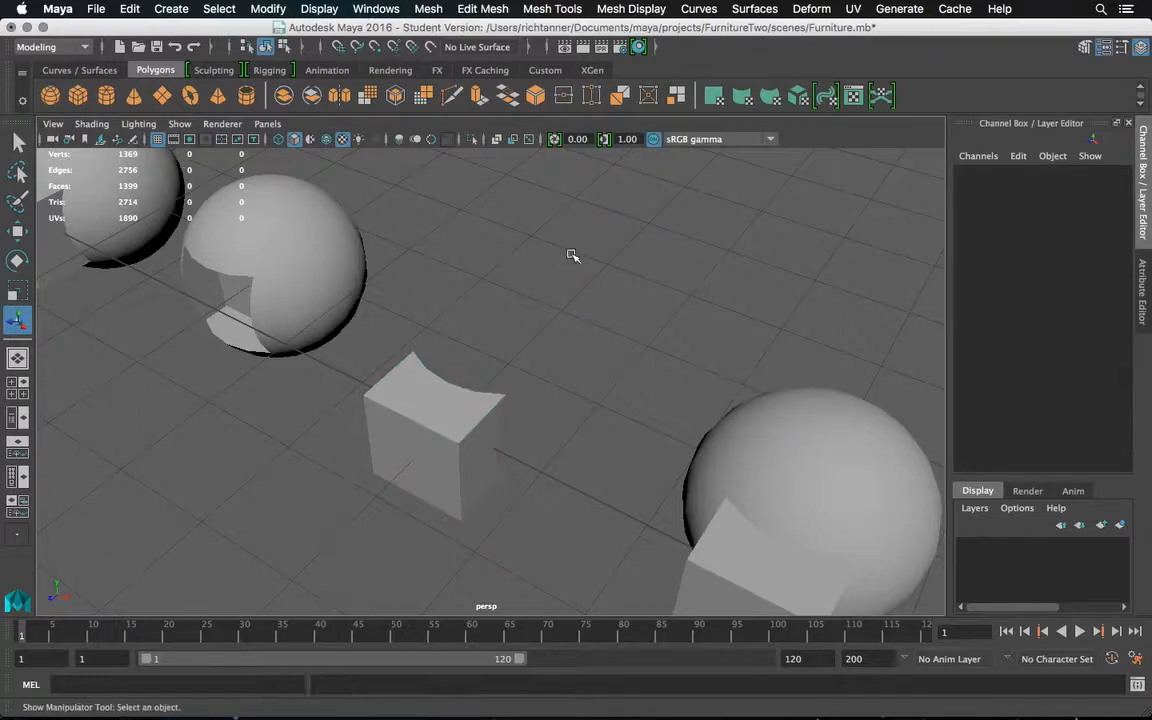
Reduce the fourth sphere and cube pair to their overlapping volume with a Boolean Intersection
alt+drag(586, 249, 555, 239)
alt+middle_drag(600, 272, 417, 172)
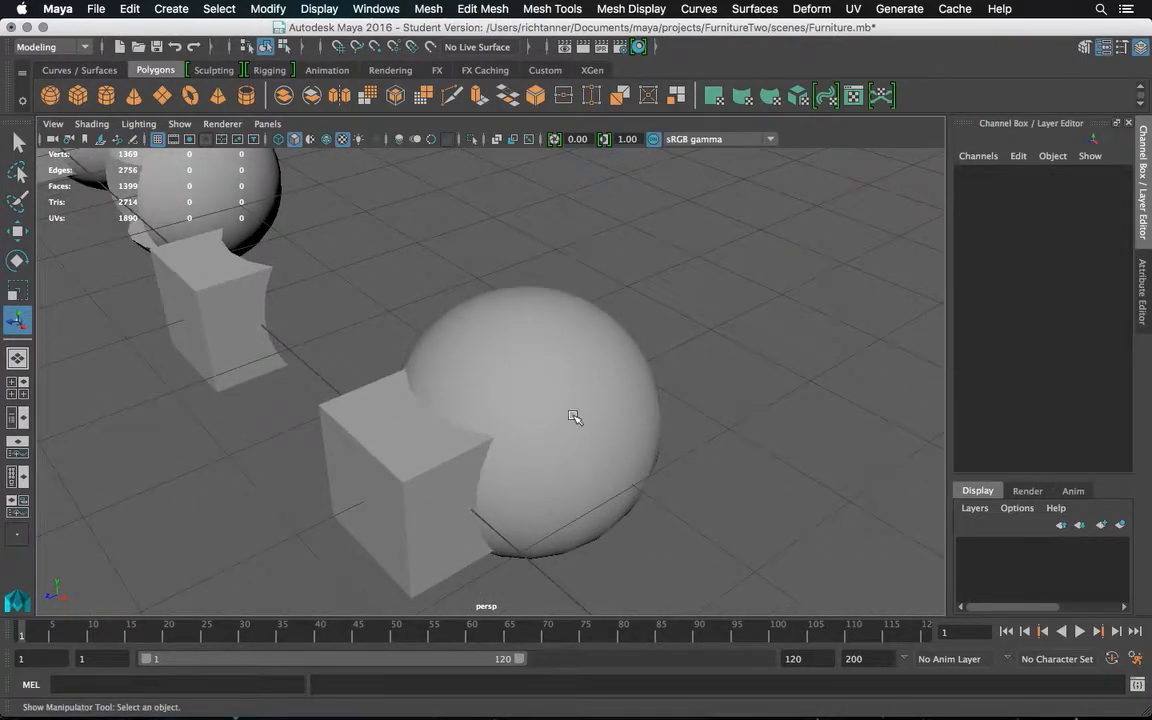
click(525, 342)
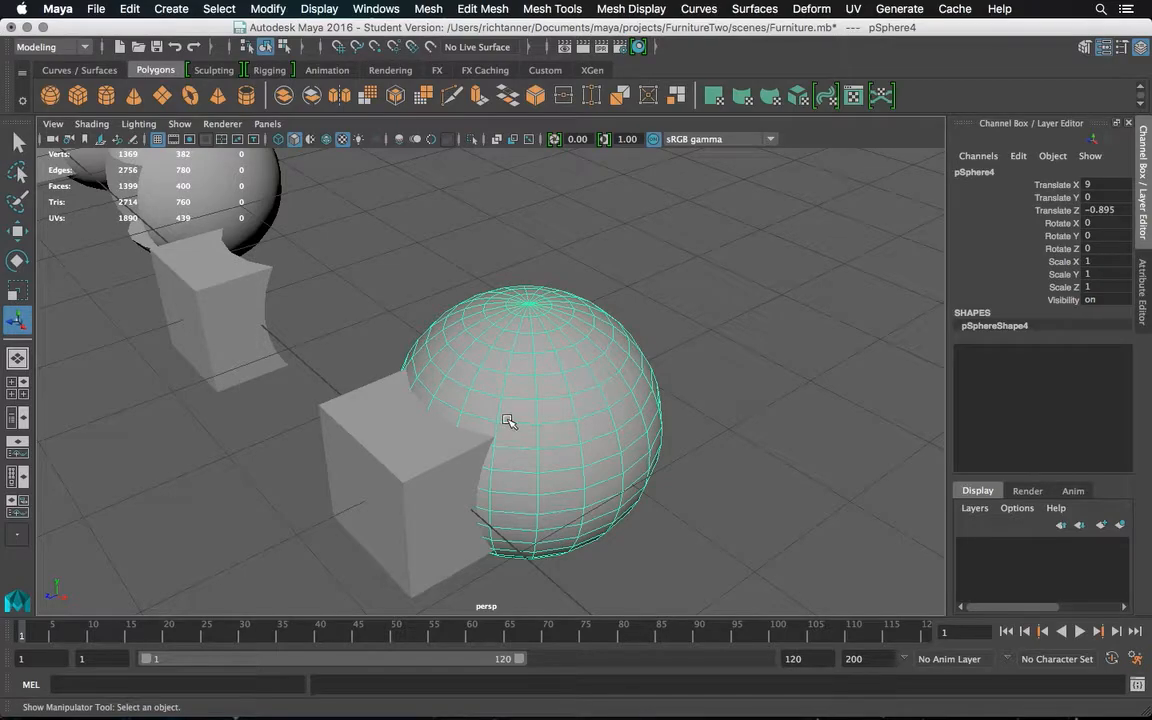
shift+click(401, 456)
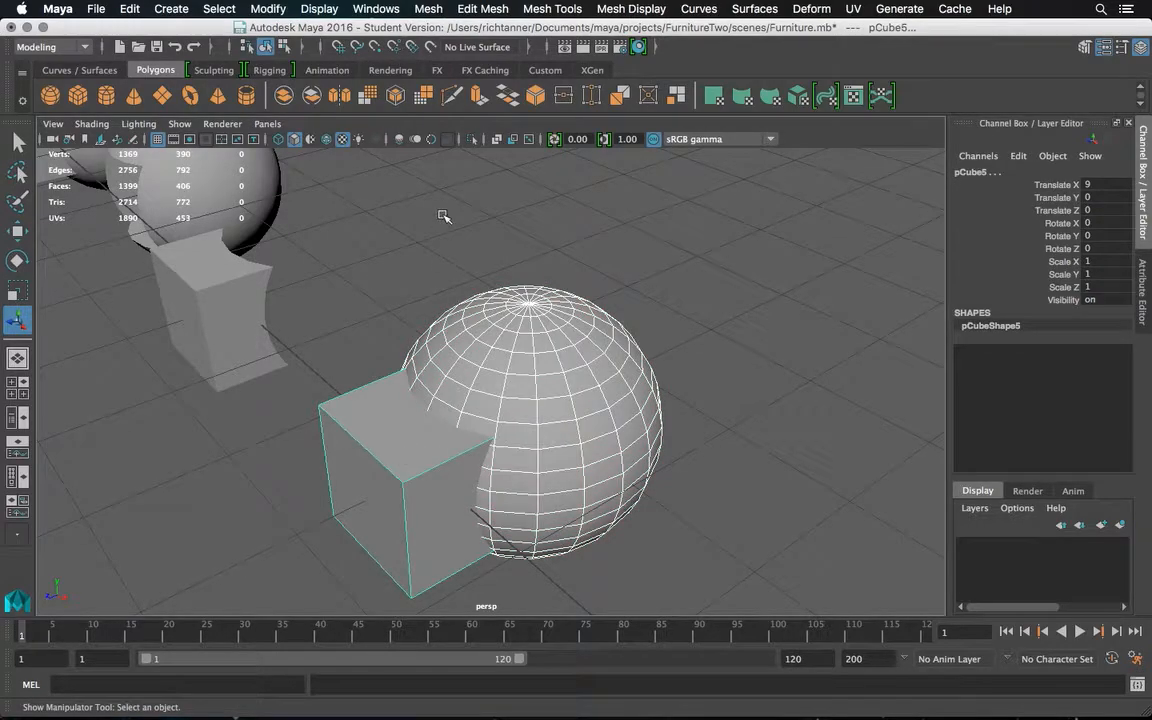
click(428, 9)
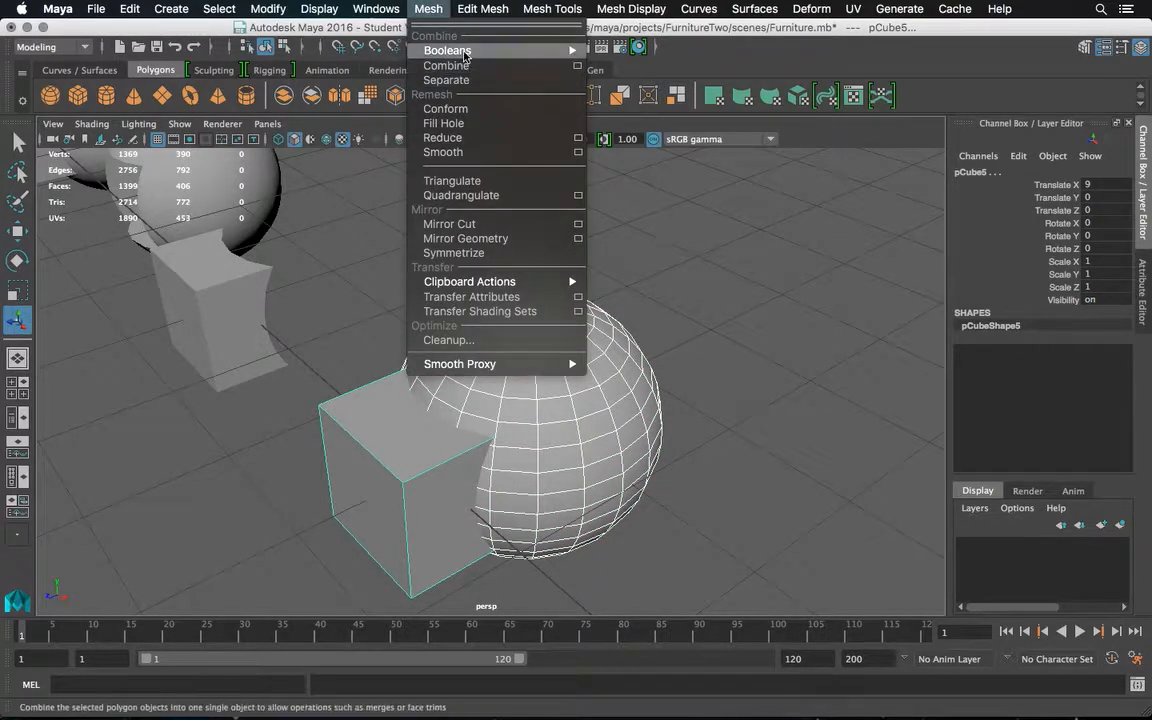
mouse_move(540, 50)
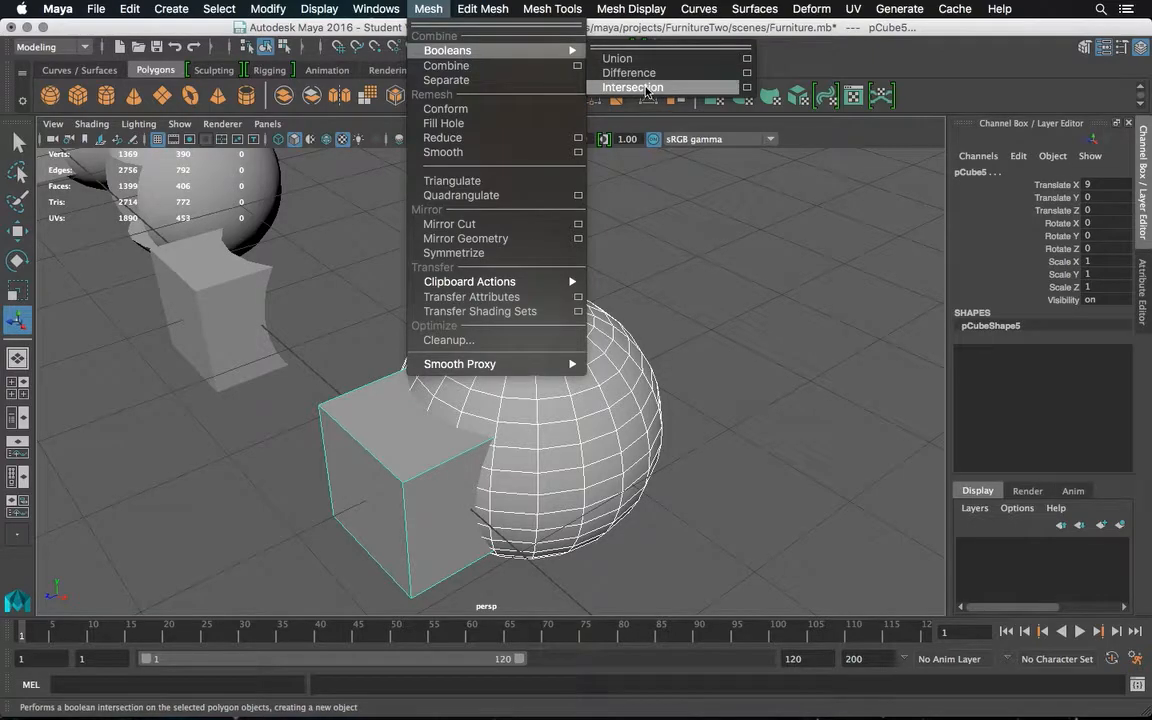
click(645, 88)
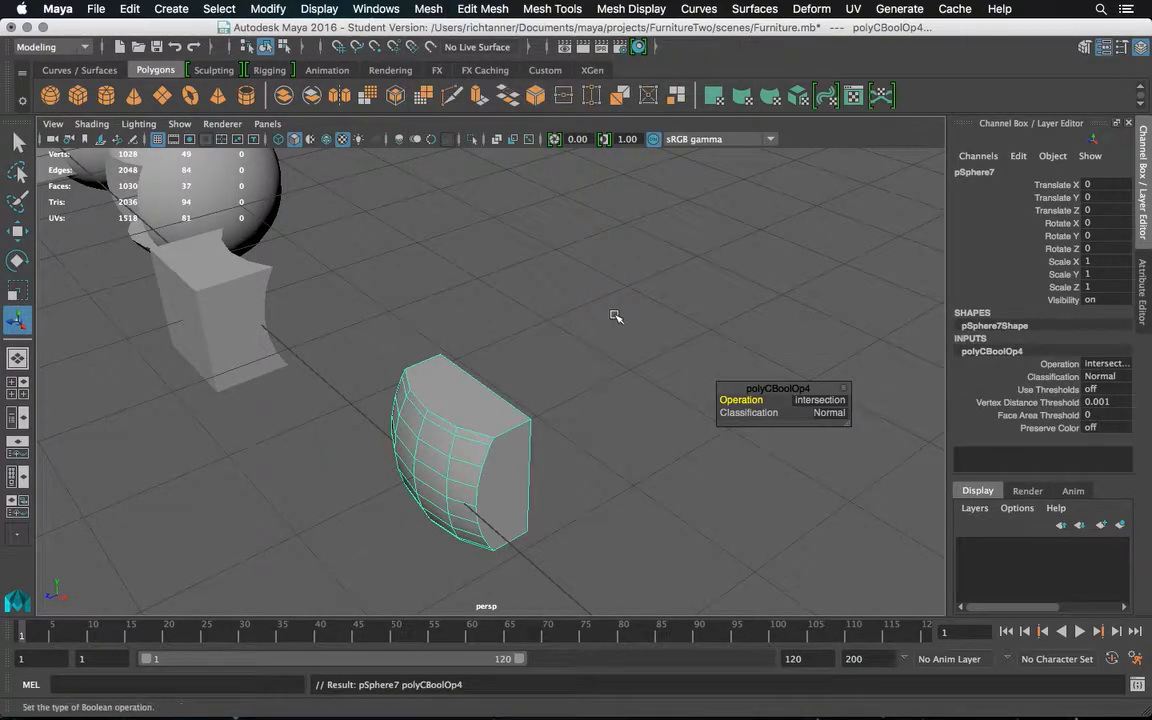
click(615, 316)
Move all the Boolean example shapes together away from the grid center to clear space in front of the wooden dresser
alt+drag(617, 308, 594, 298)
scroll(656, 301, down, 3)
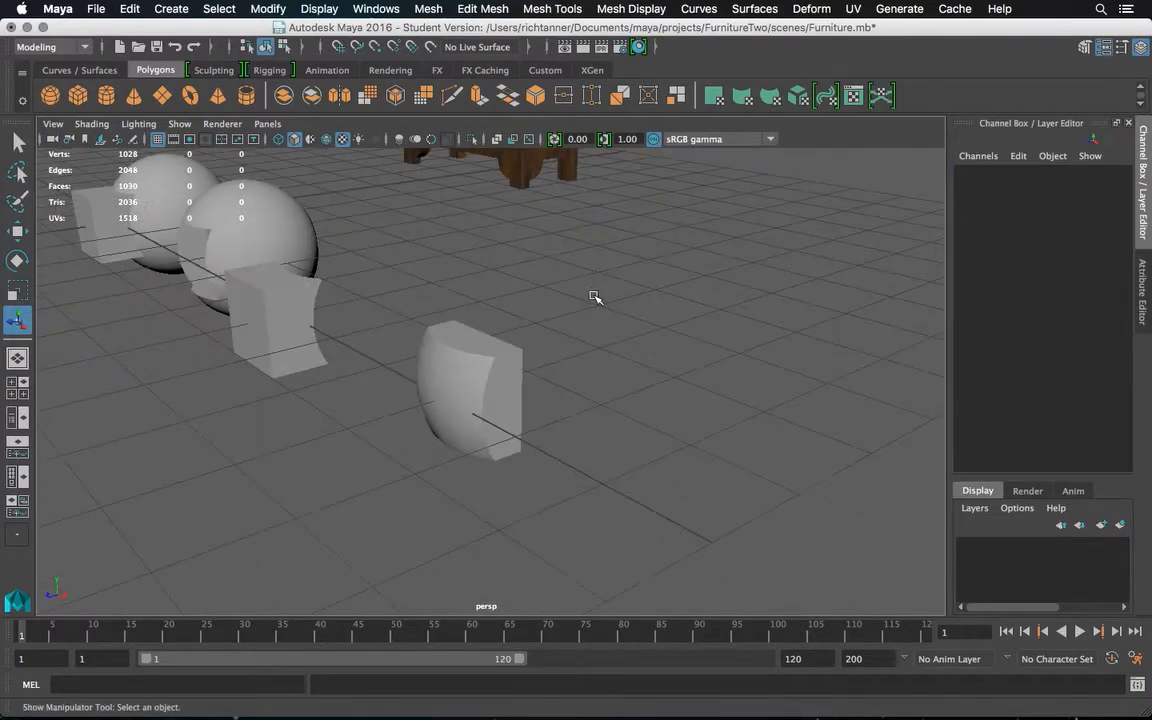
click(534, 401)
mouse_move(532, 275)
alt+mouse_down()
mouse_move(470, 293)
mouse_move(489, 257)
mouse_move(571, 265)
mouse_move(522, 289)
alt+mouse_up()
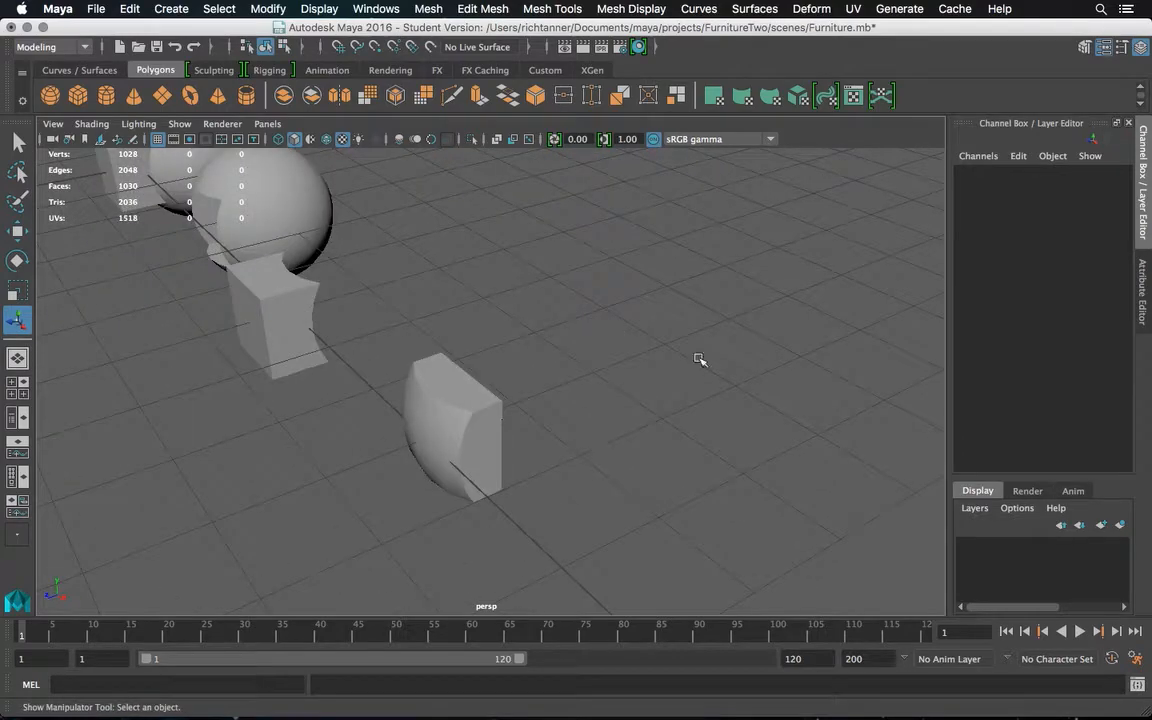
alt+drag(519, 322, 525, 291)
scroll(525, 291, down, 5)
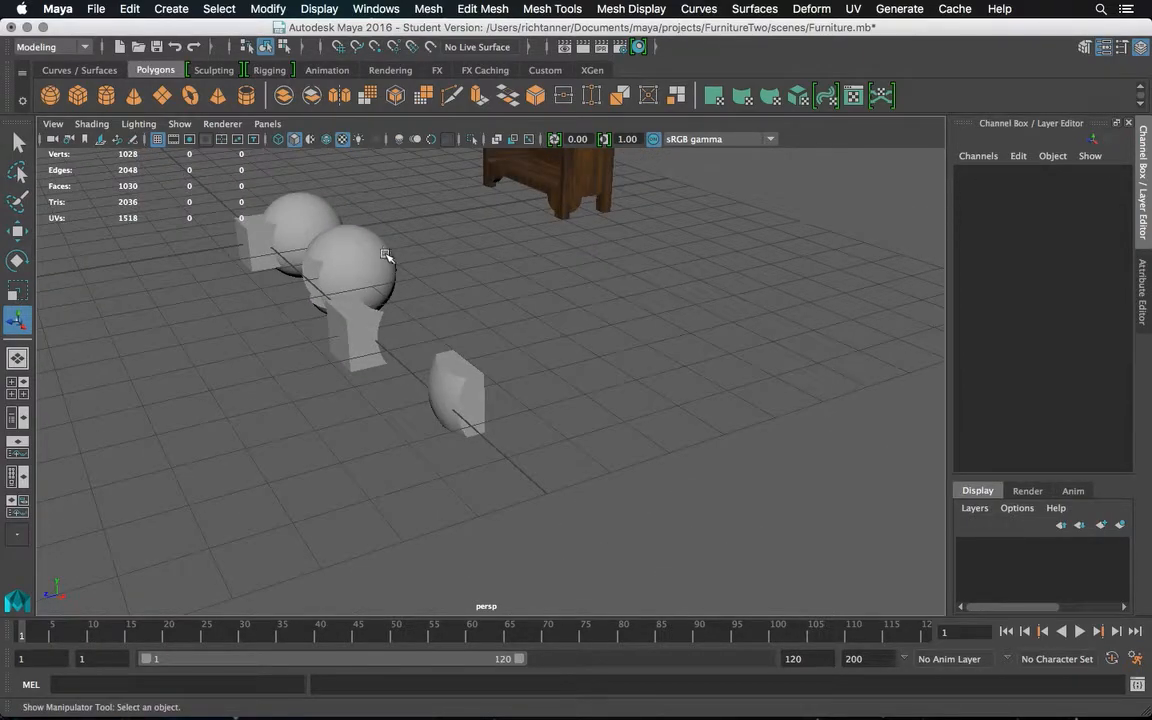
drag(518, 472, 57, 196)
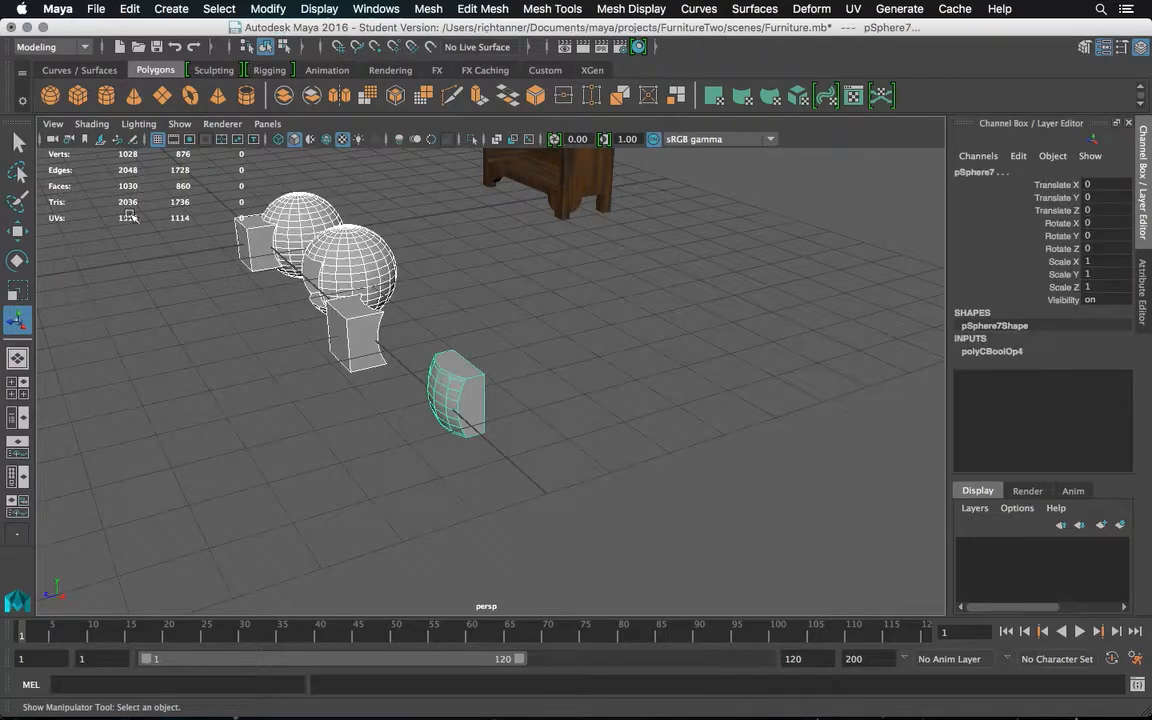
click(17, 228)
drag(486, 428, 262, 234)
alt+drag(345, 321, 296, 380)
drag(216, 341, 114, 287)
click(326, 340)
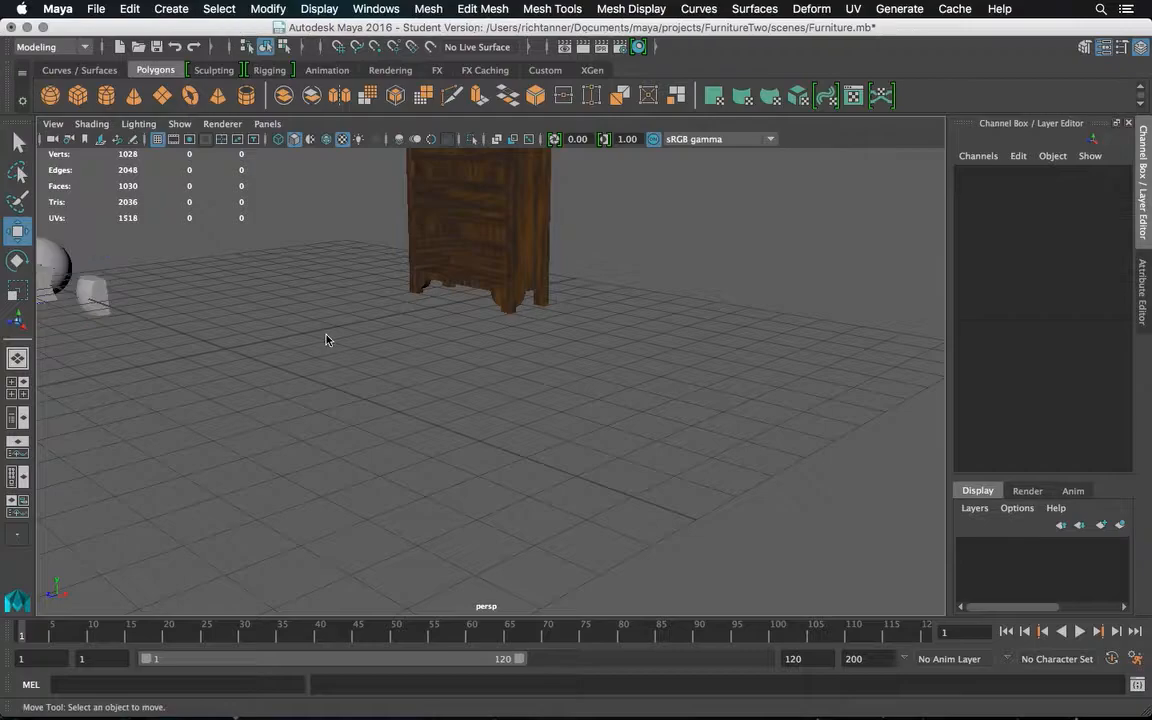
Create a polygon cube at the origin and raise it about 0.73 units along Y
click(78, 97)
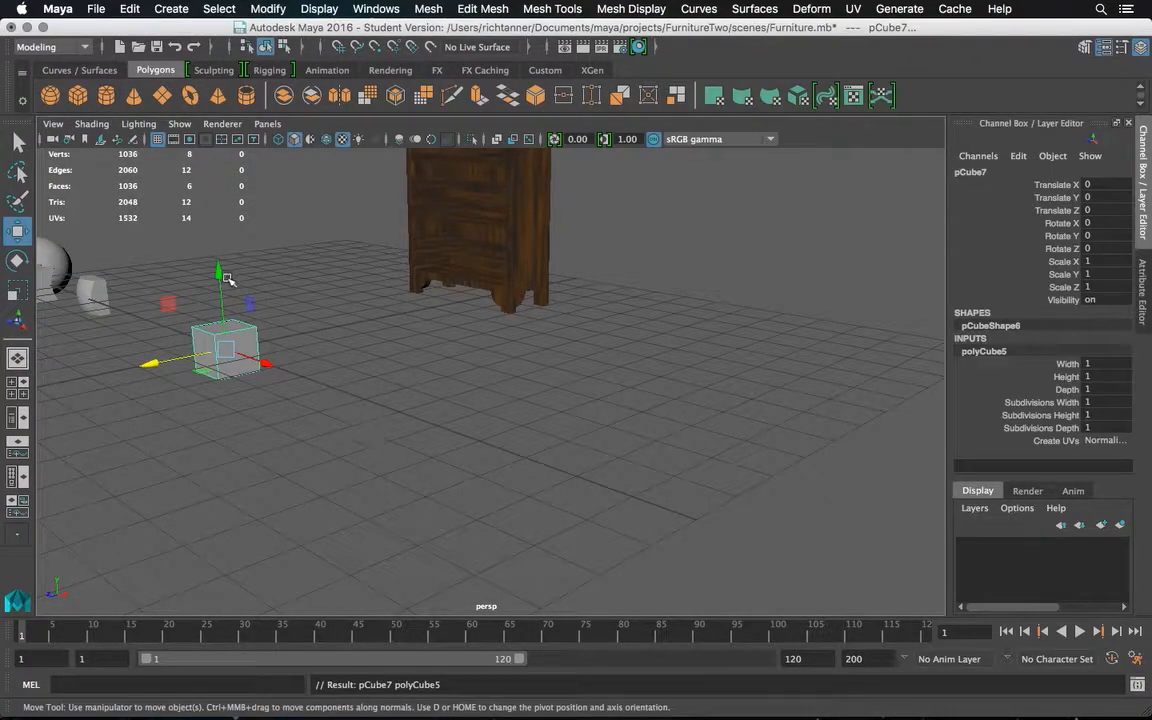
drag(222, 287, 212, 230)
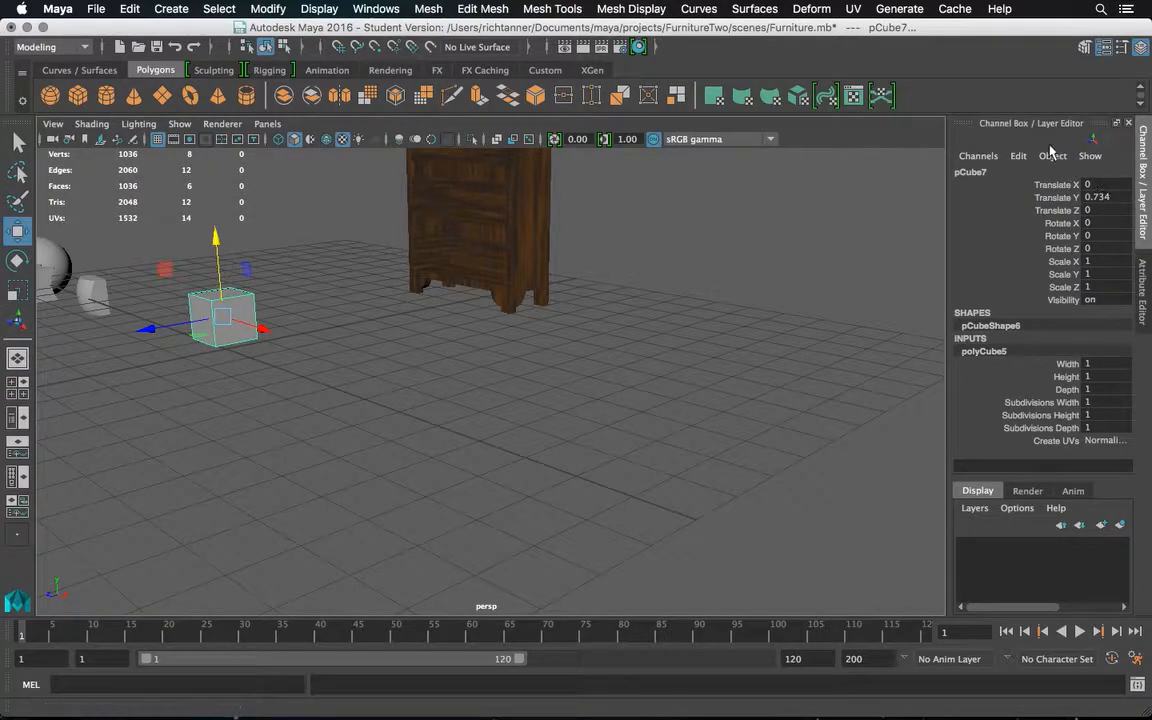
Set the new cube's height to 7 in its polygon cube creation attributes
click(1142, 290)
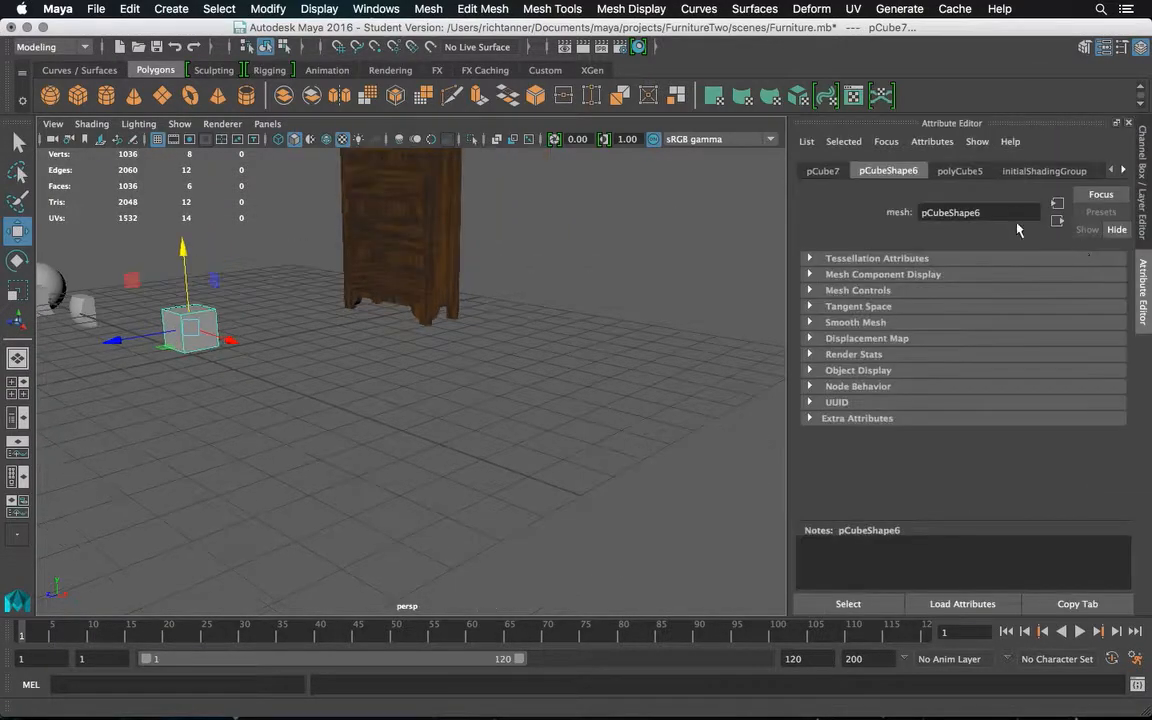
click(960, 171)
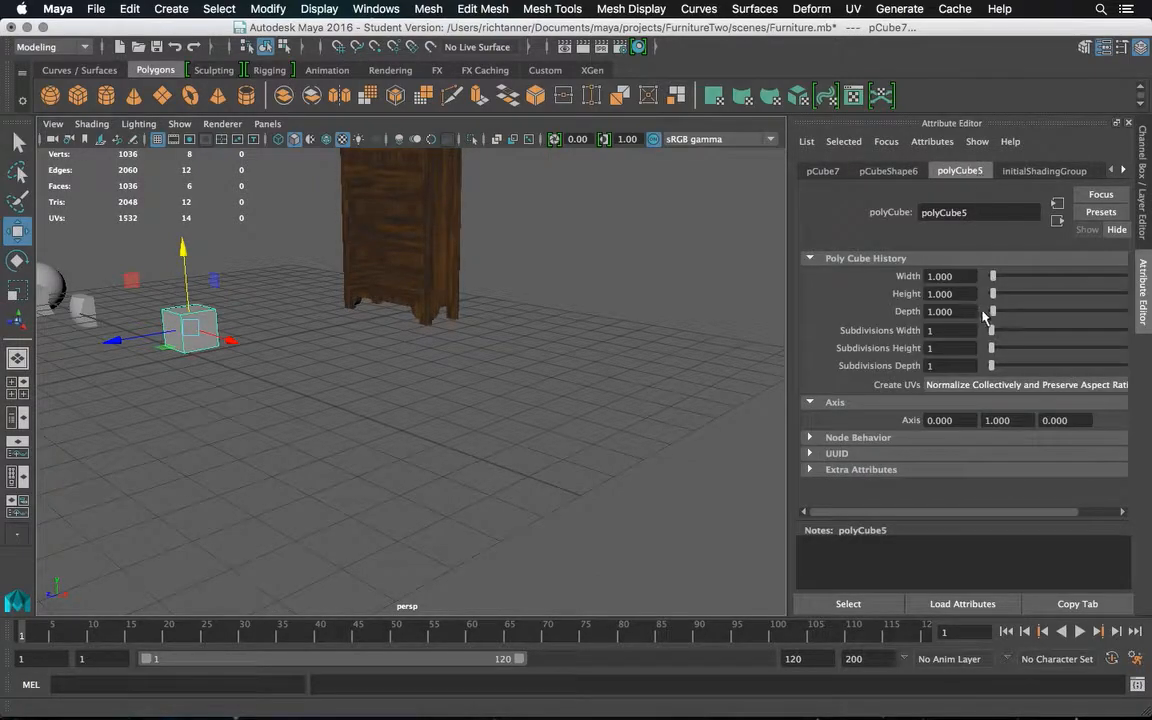
drag(994, 297, 1003, 297)
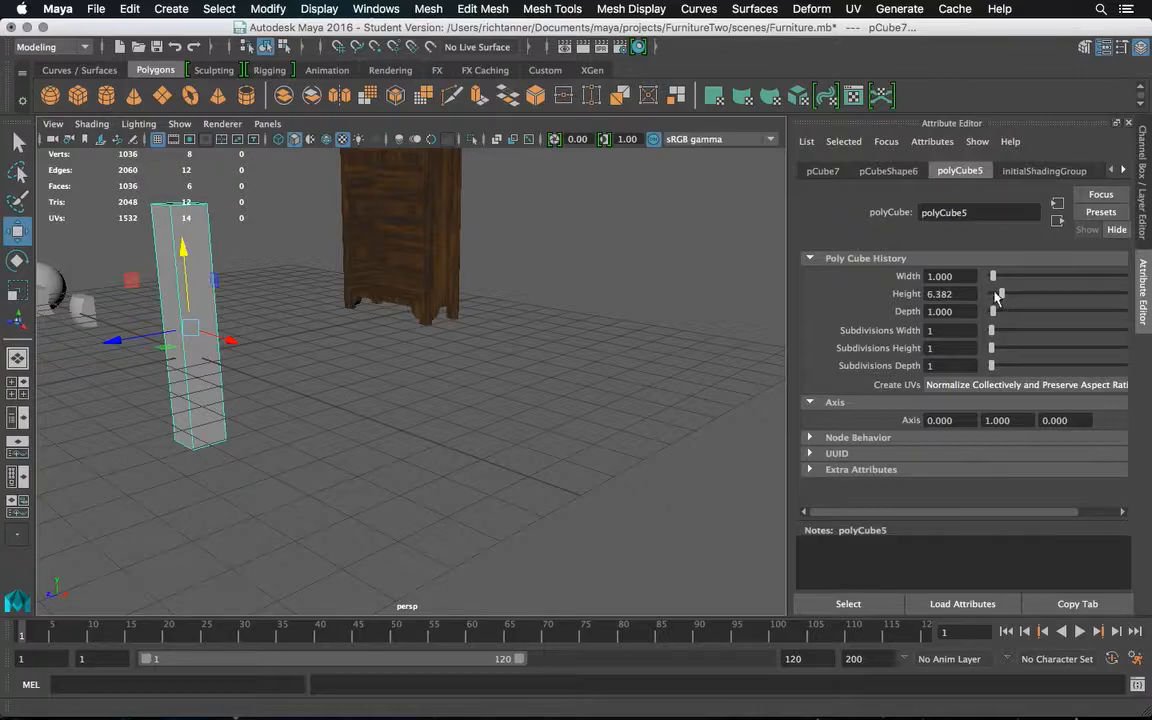
double_click(968, 293)
text(8)
key(Return)
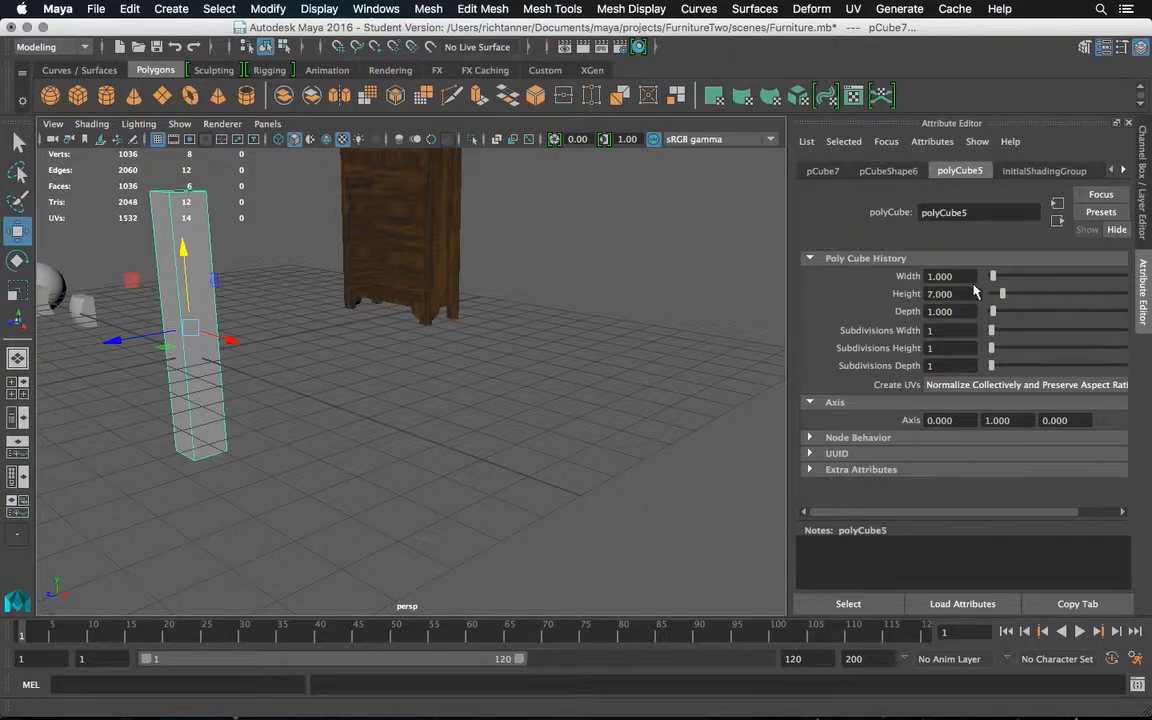
Set the cube's width to 4
drag(992, 280, 998, 281)
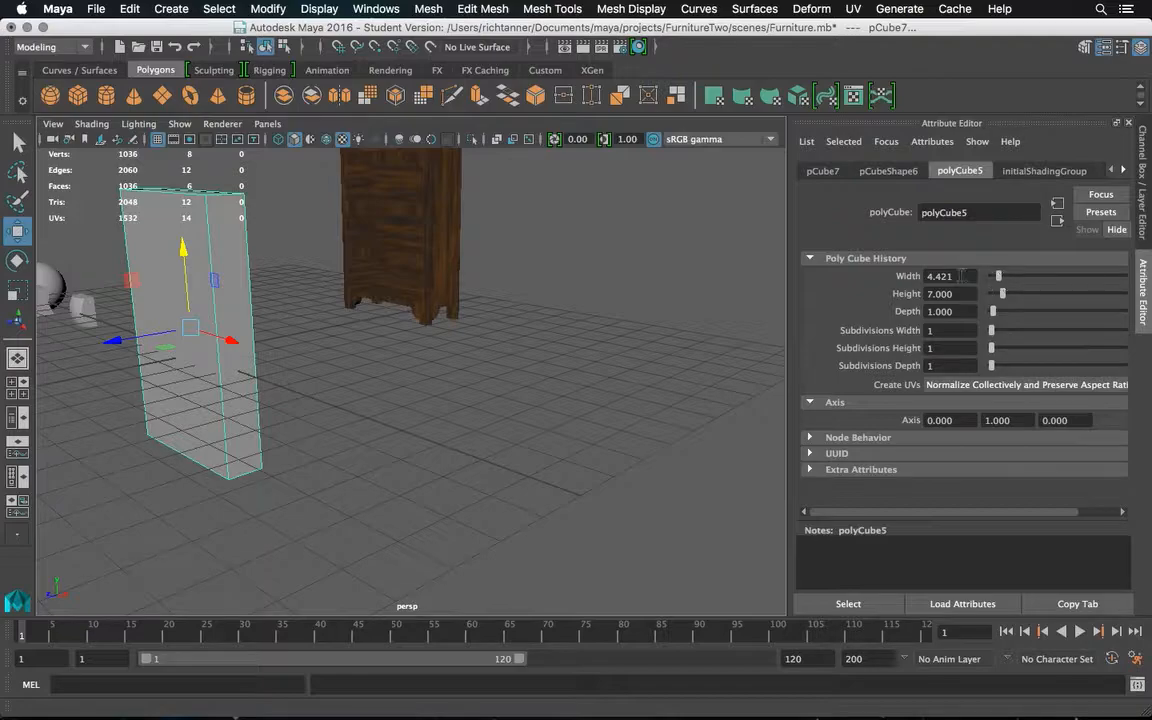
double_click(935, 276)
text(4)
key(Return)
Set the cube's depth to 0.25
double_click(928, 312)
text(.2)
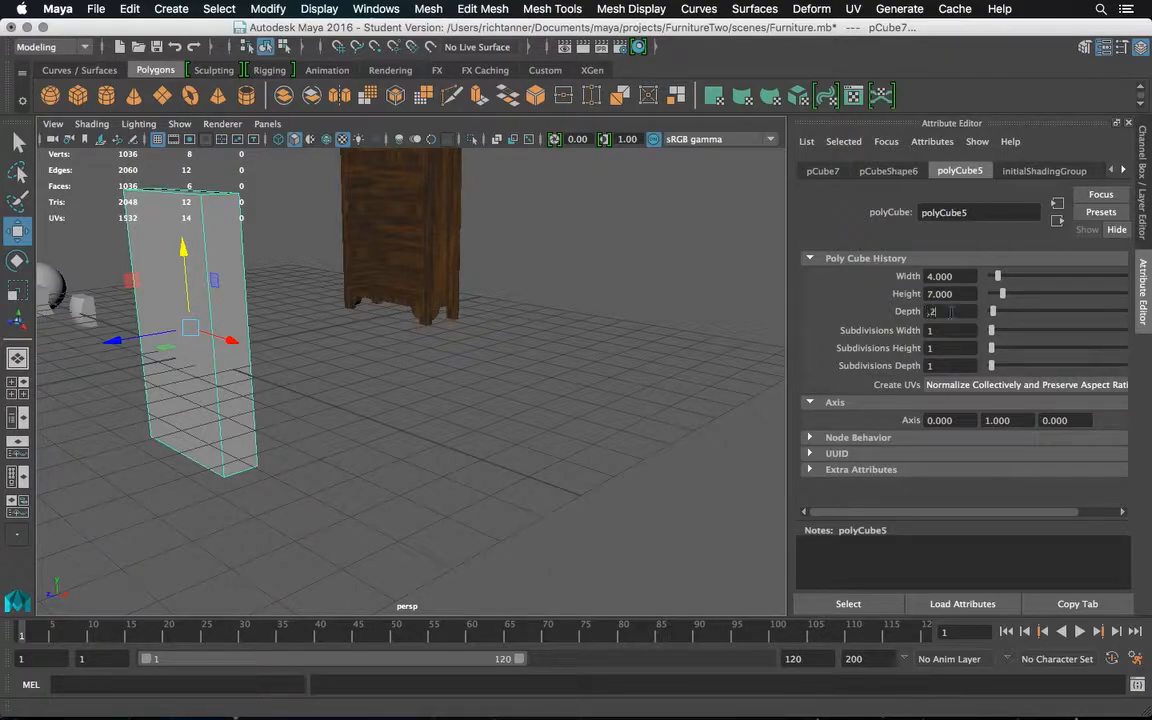
text(5)
key(Return)
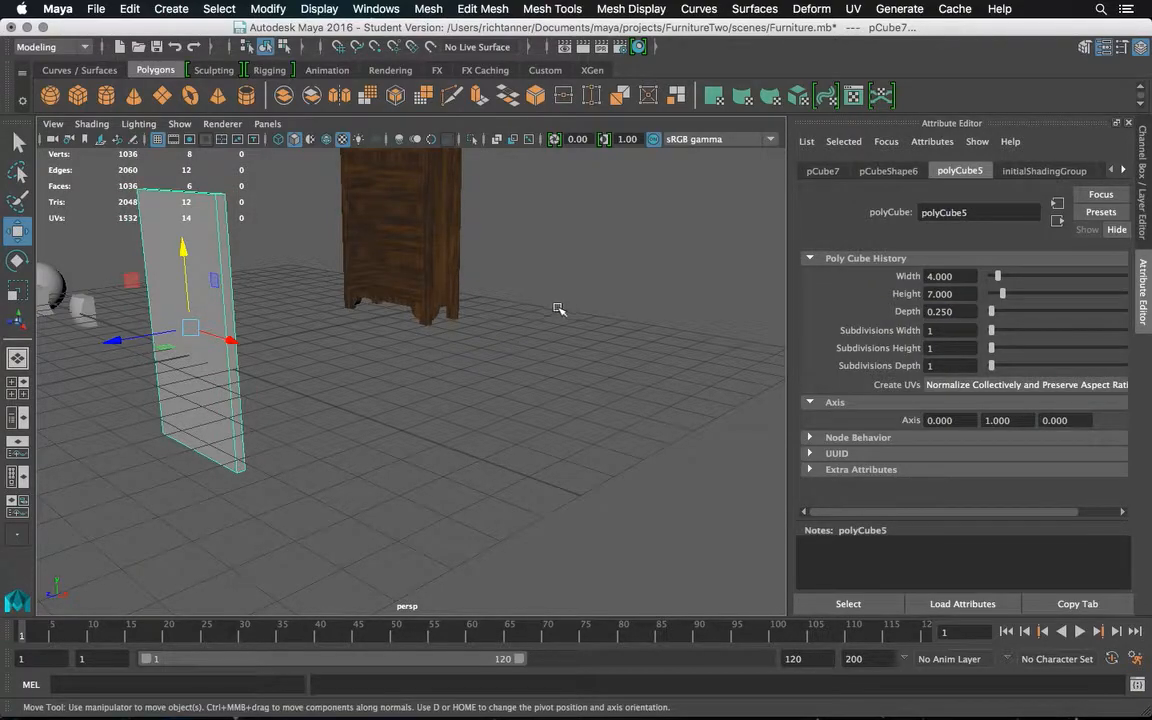
Set the panel's depth to 0.5 to make it thicker
alt+drag(336, 284, 367, 308)
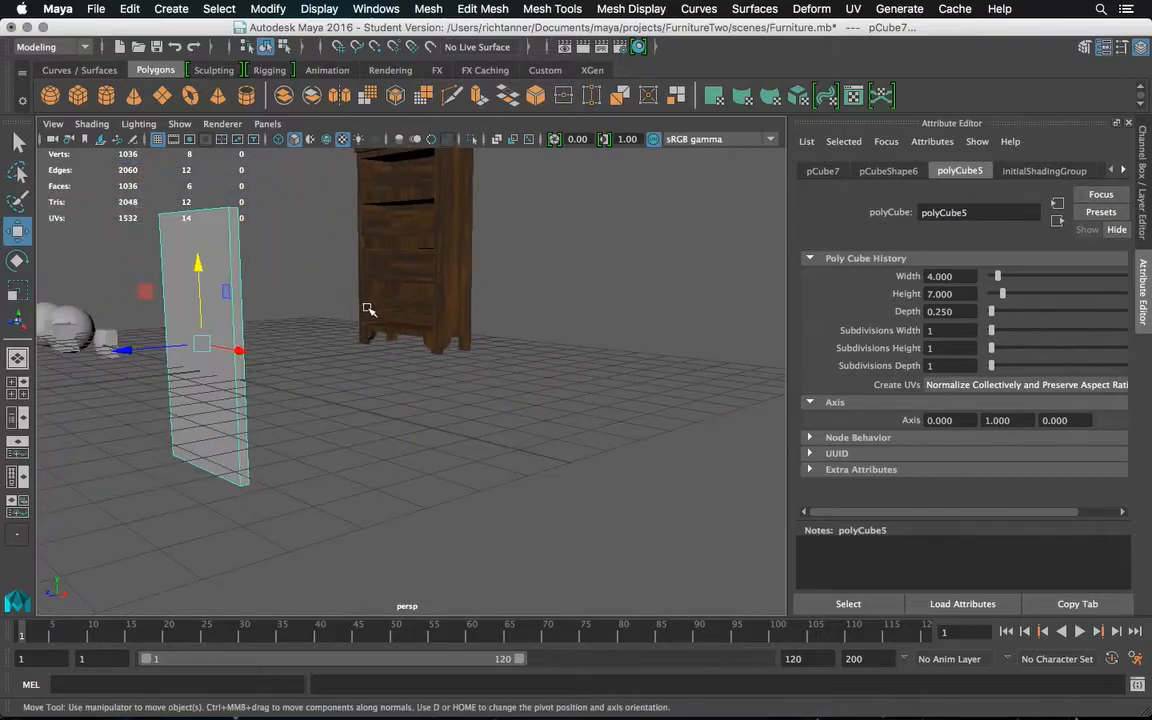
click(992, 312)
double_click(960, 312)
text(0.5)
key(Return)
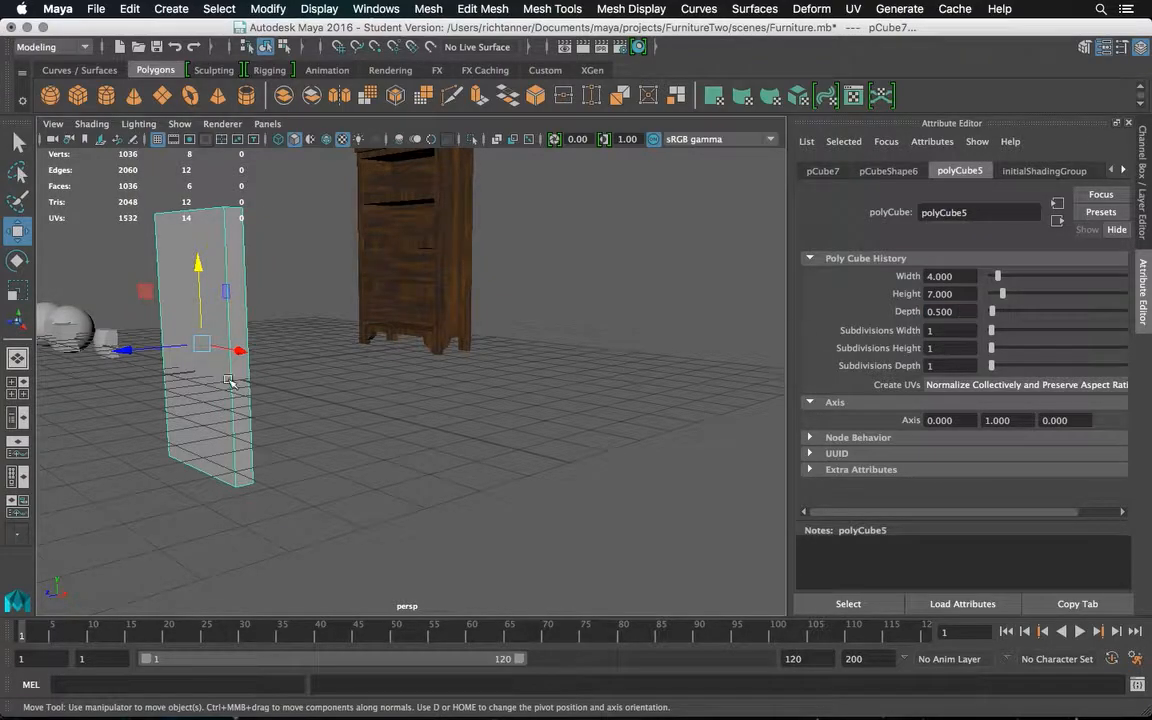
Set the panel's Y translation to 3.5 so that its base rests on the grid
alt+drag(380, 275, 288, 303)
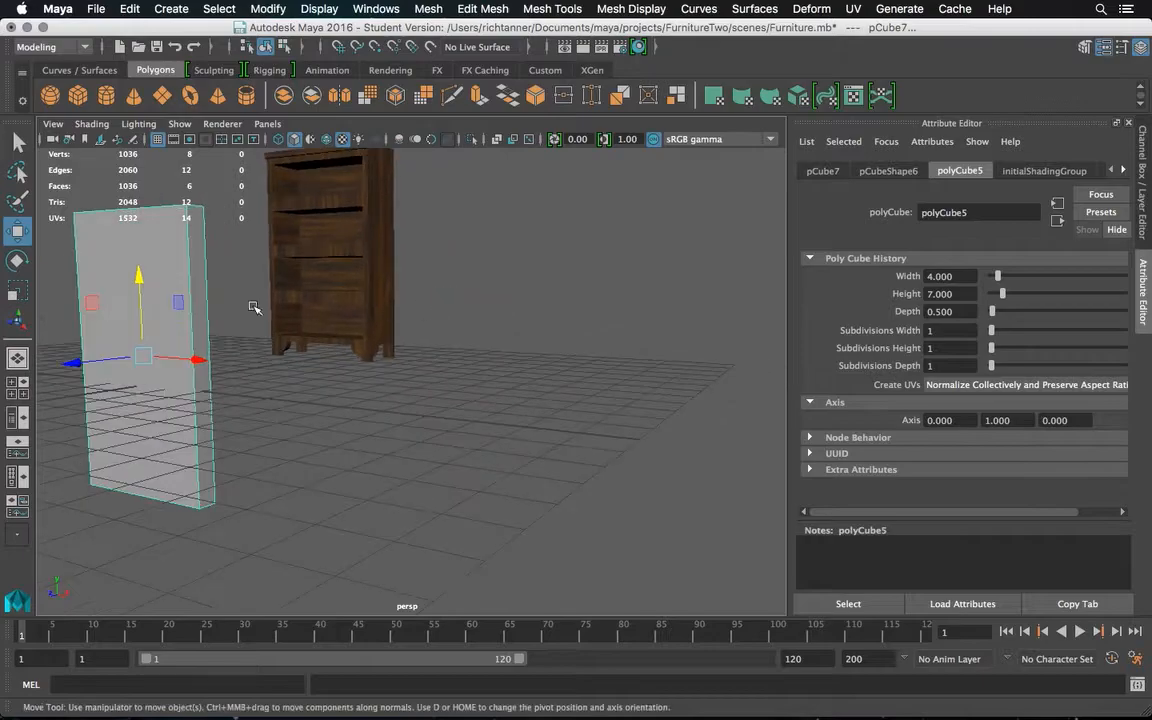
click(822, 172)
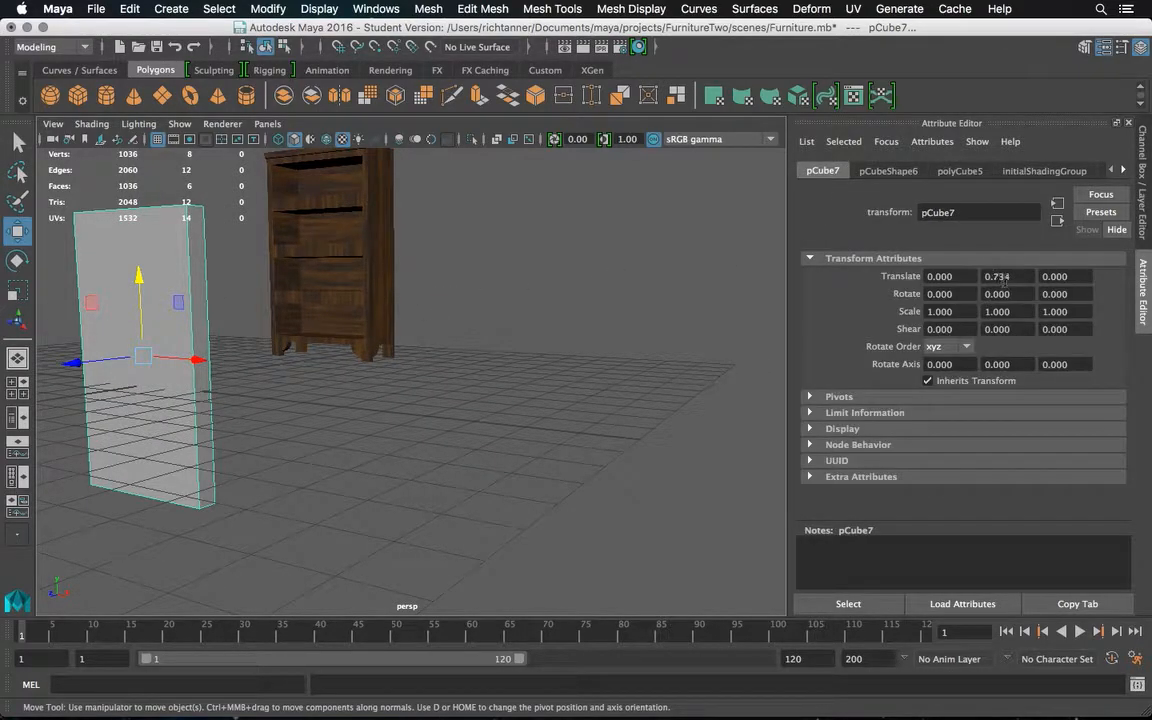
drag(1012, 276, 940, 277)
text(3.5)
key(Return)
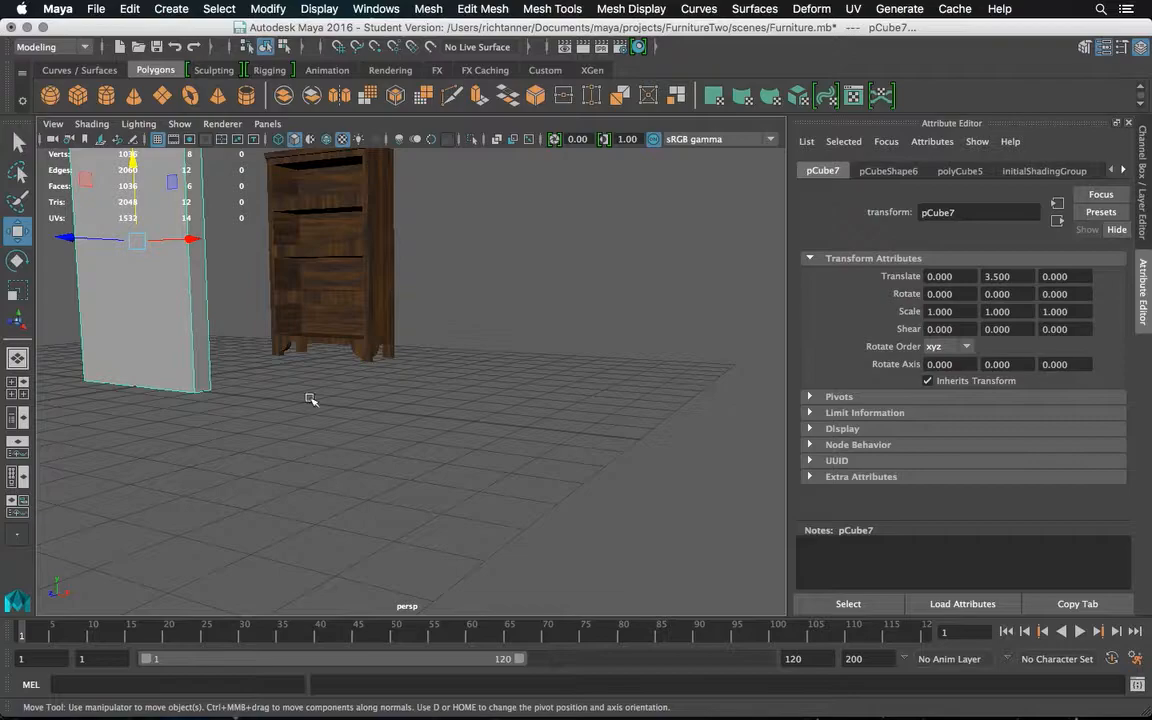
Extrude the panel's large front face inward with an offset of 0.5 to form a border frame
key(f)
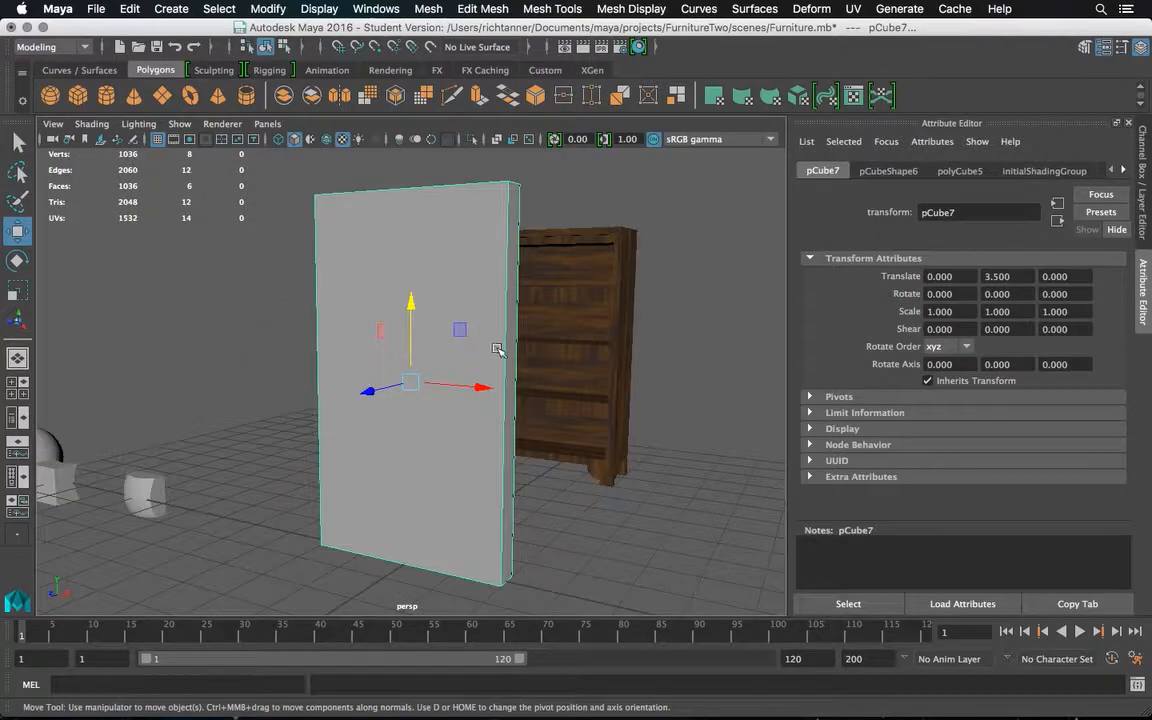
alt+drag(515, 348, 537, 365)
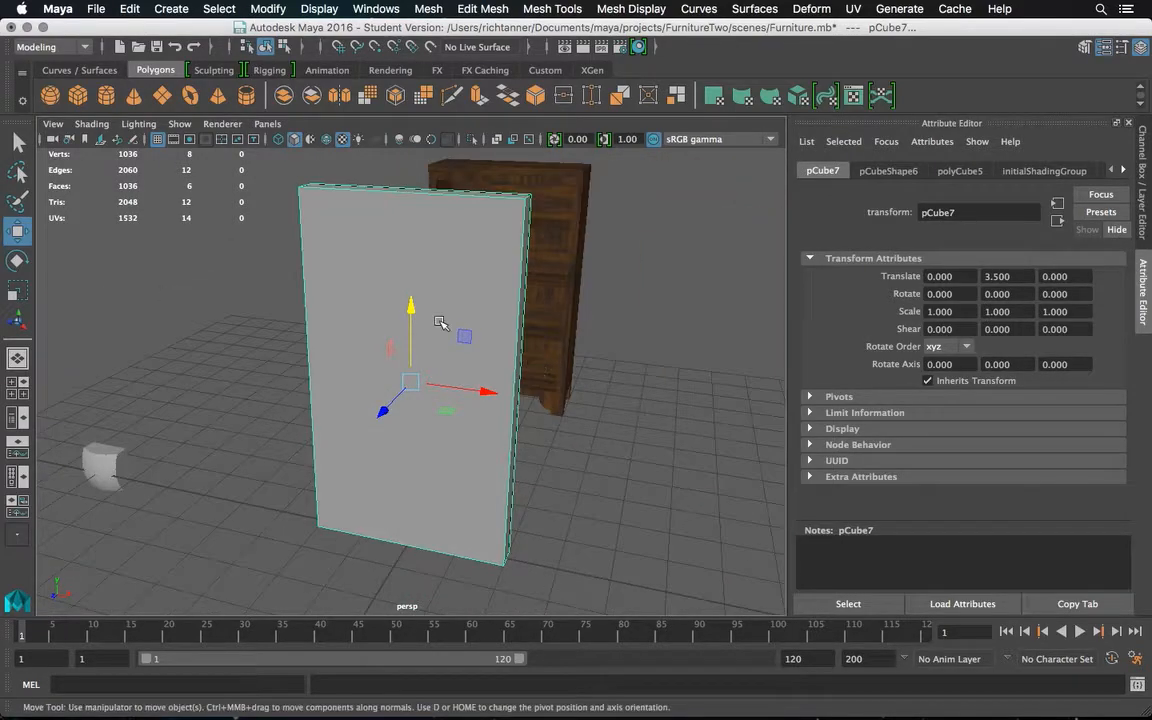
right_drag(457, 298, 437, 301)
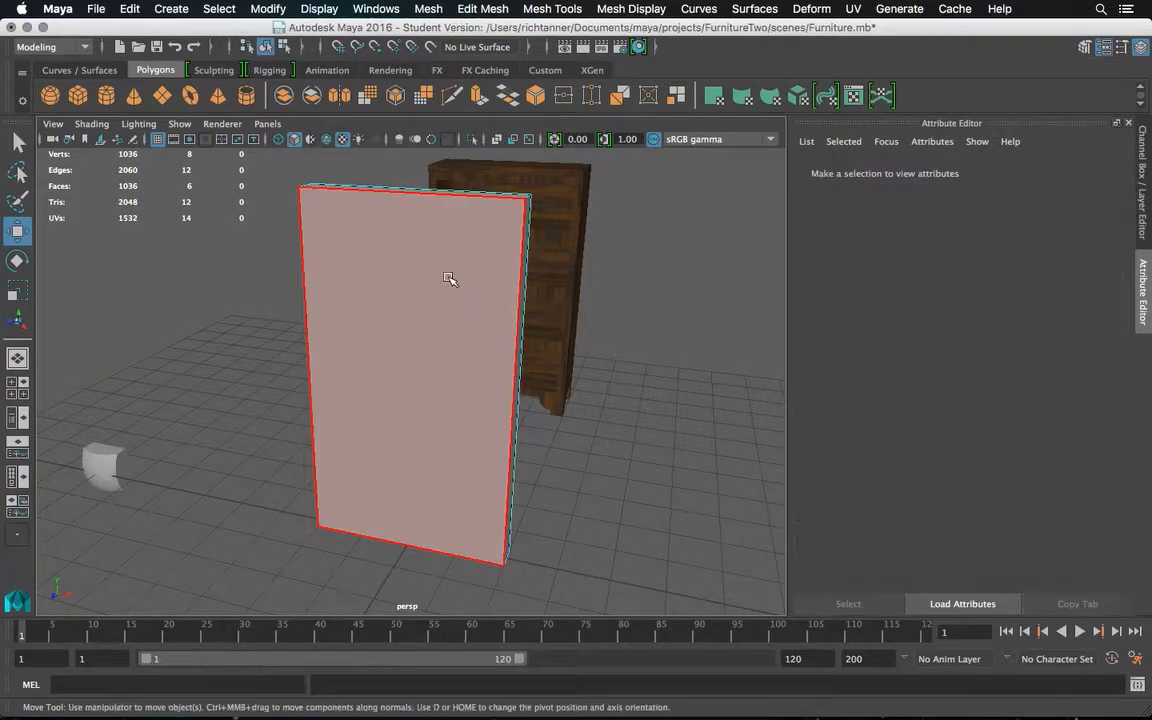
click(451, 281)
click(1084, 47)
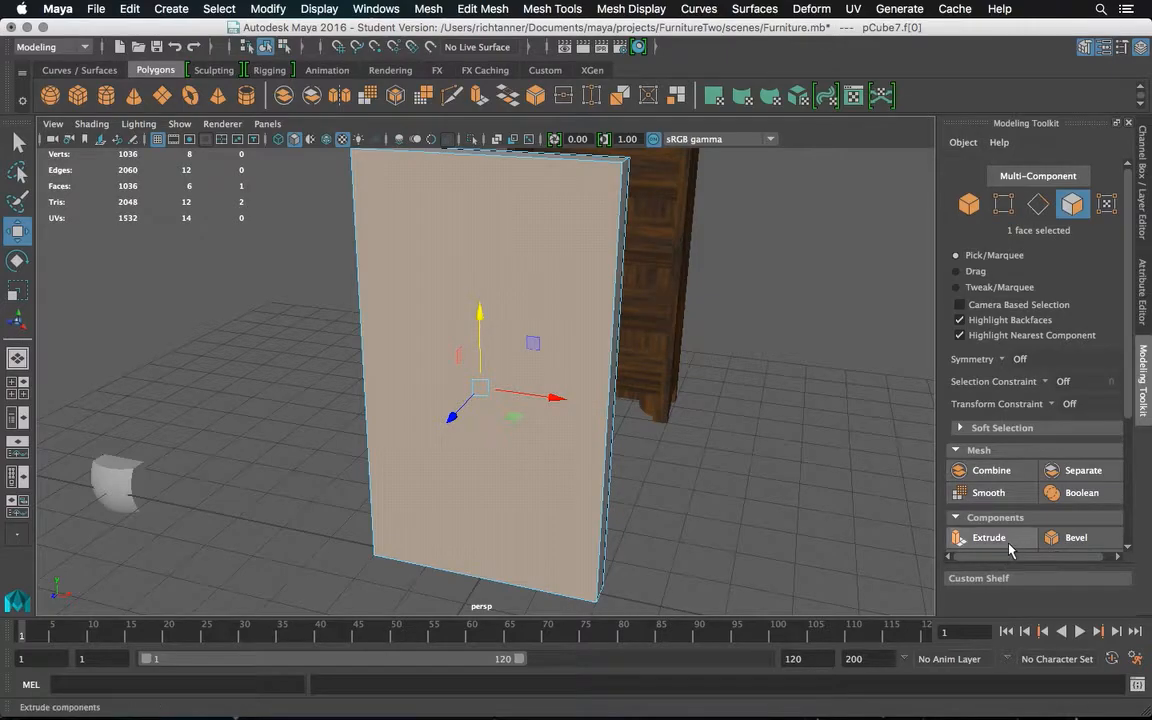
click(975, 538)
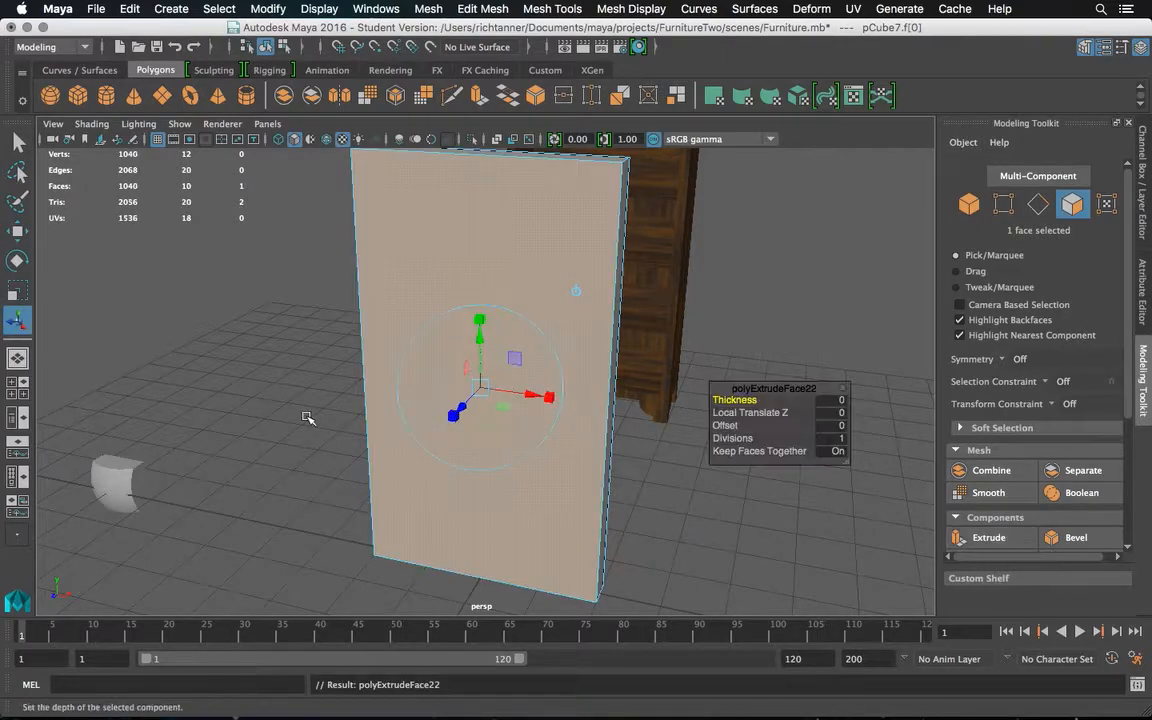
click(836, 425)
text(1)
key(Return)
click(836, 425)
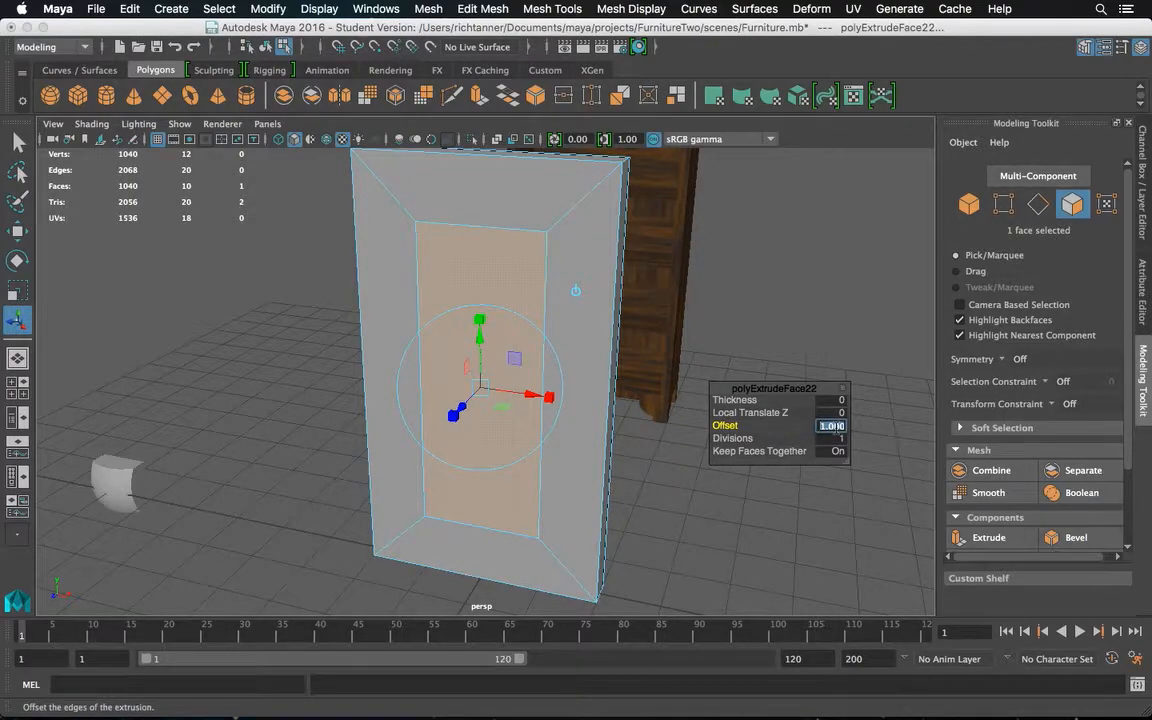
text(.5)
key(Return)
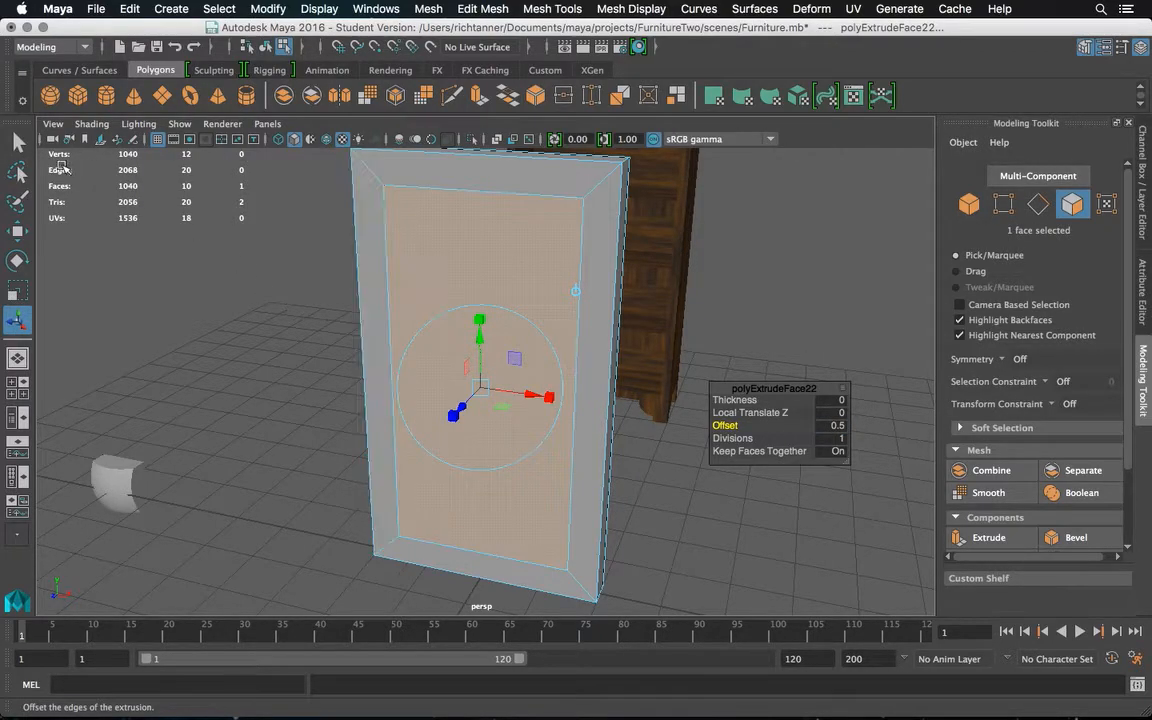
click(18, 143)
Extrude the panel's large back face with an offset of 0.5 to match the front border
alt+drag(715, 329, 505, 328)
click(502, 328)
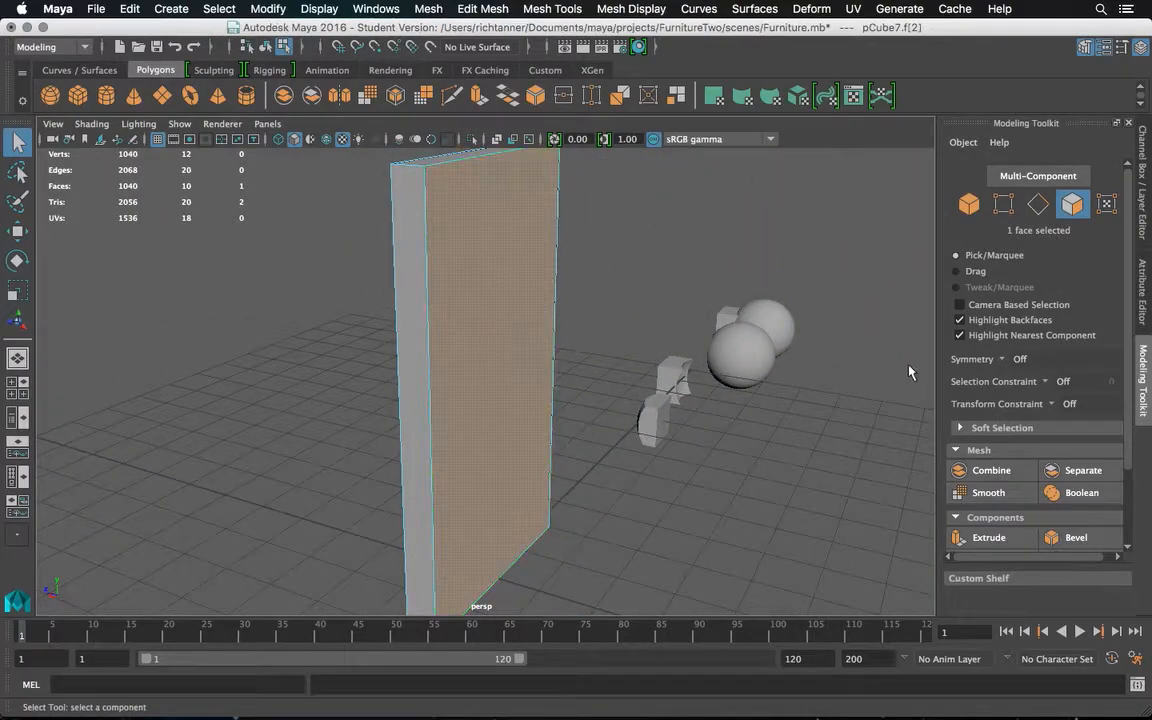
click(989, 537)
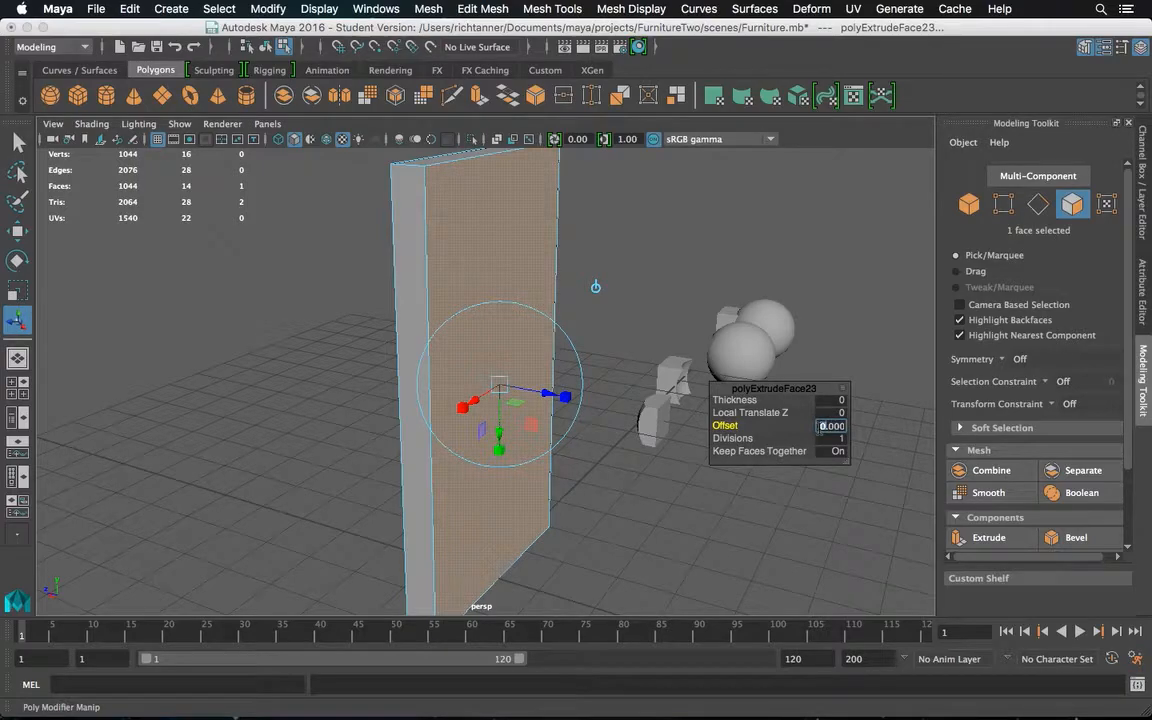
double_click(826, 428)
text(0.5)
key(Return)
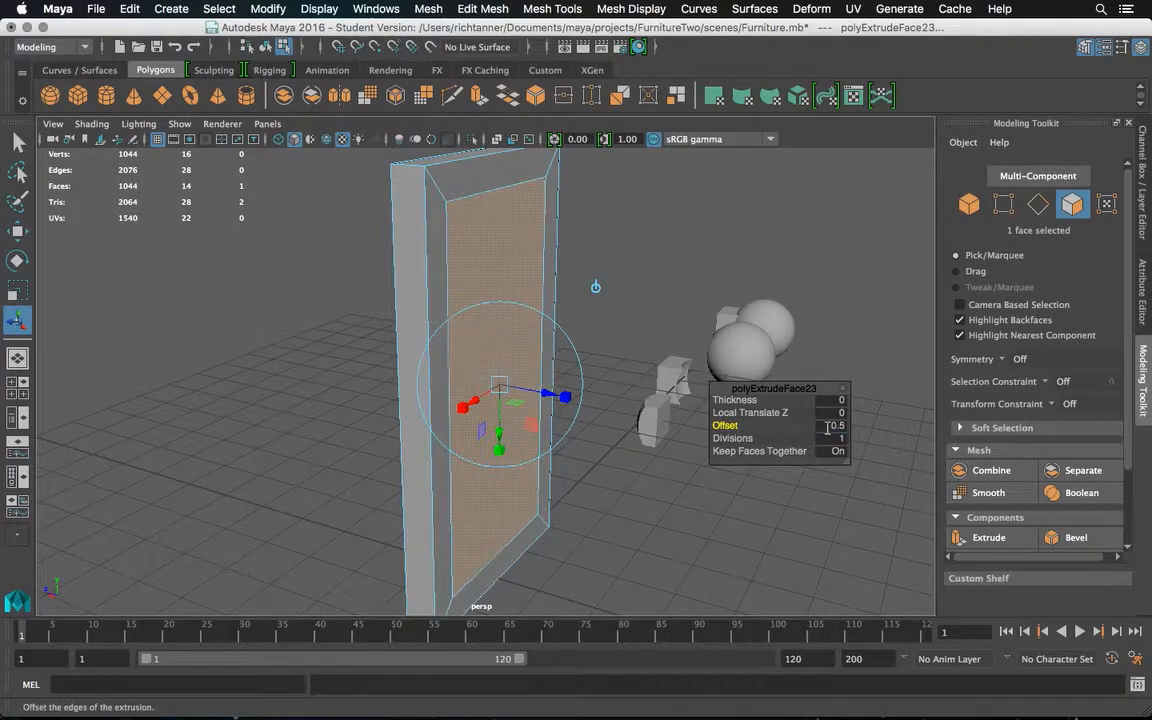
key(q)
Connect the two long vertical edges of the front inset face with 6 segments, dividing it into horizontal strips
alt+drag(360, 398, 652, 418)
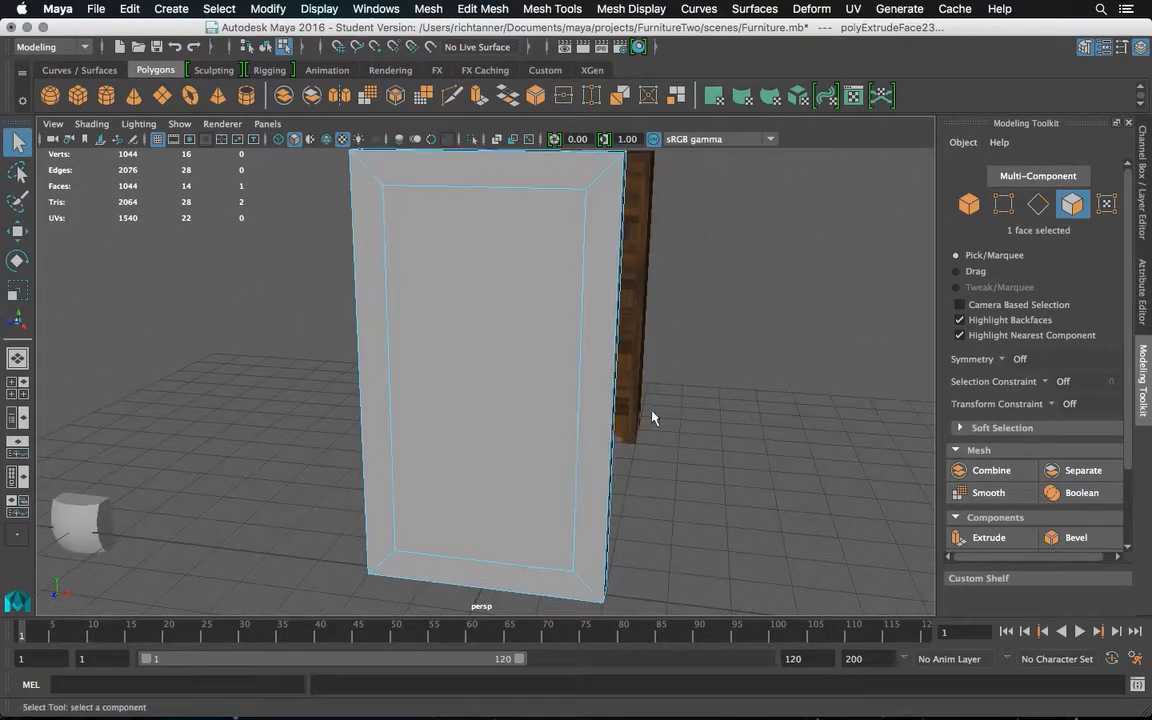
click(775, 448)
click(390, 346)
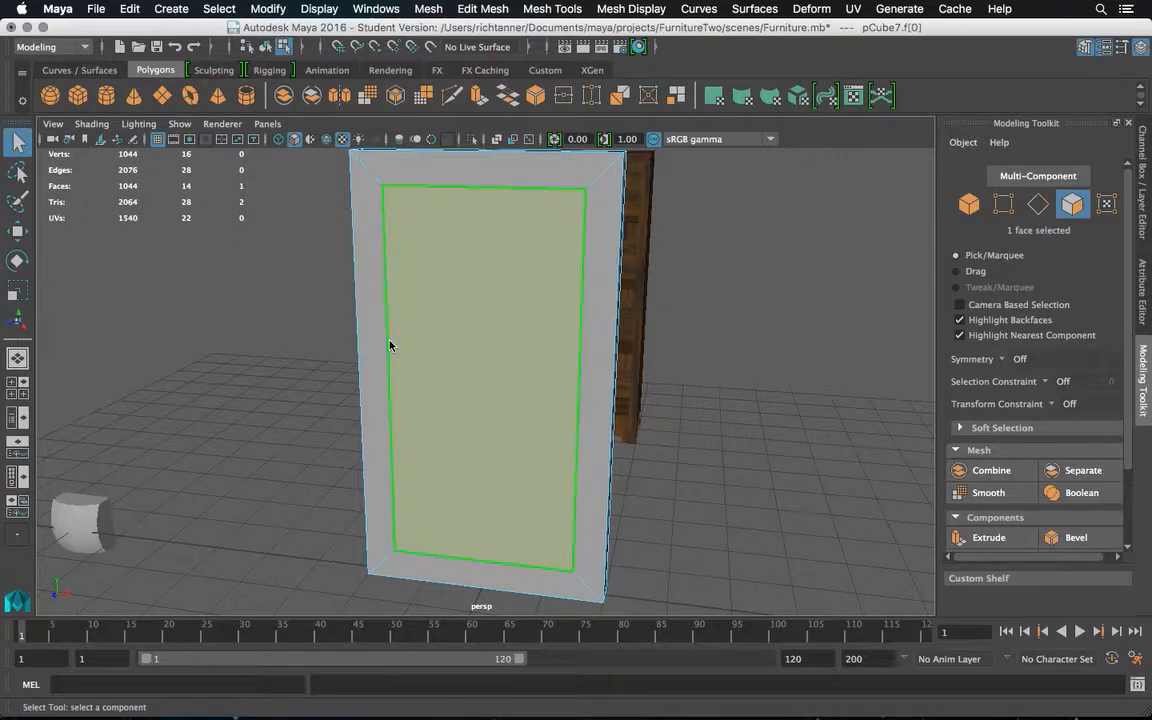
right_click(506, 372)
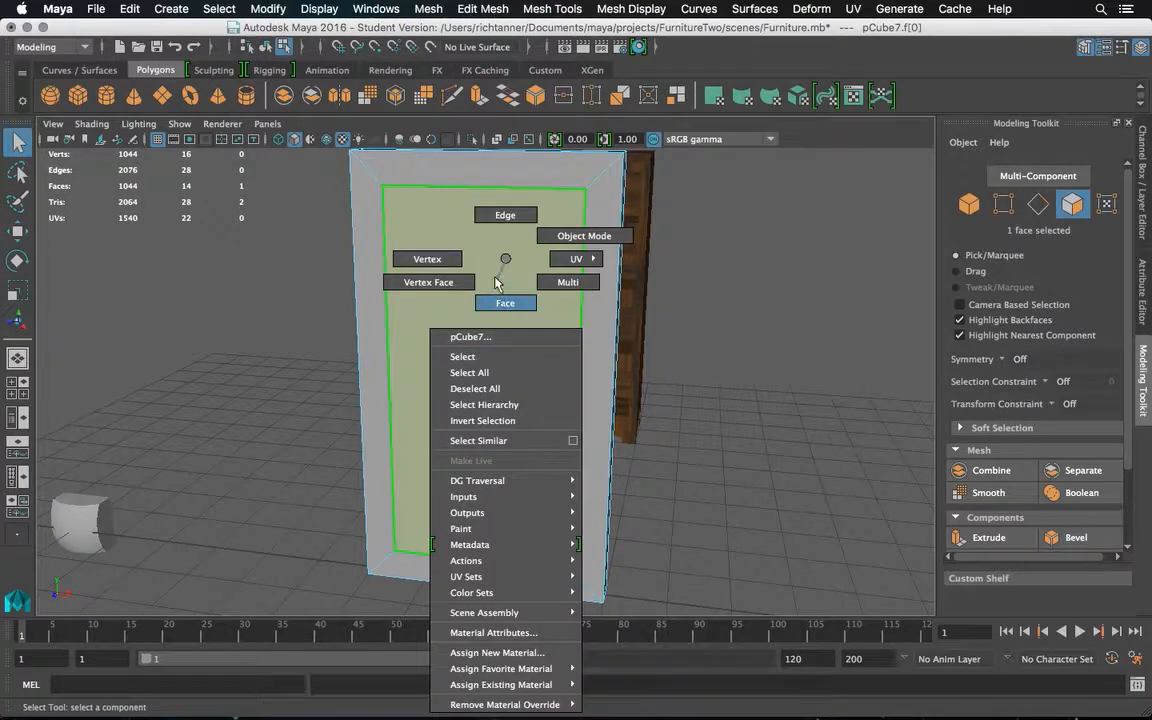
click(505, 215)
click(388, 300)
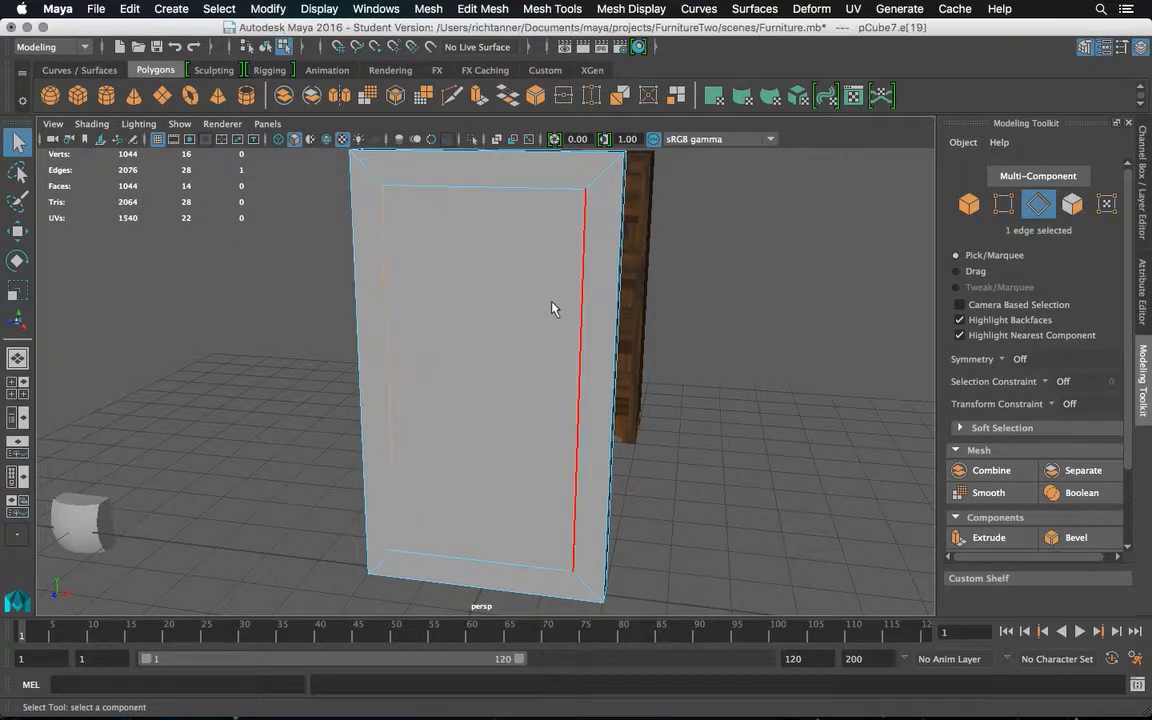
shift+click(581, 313)
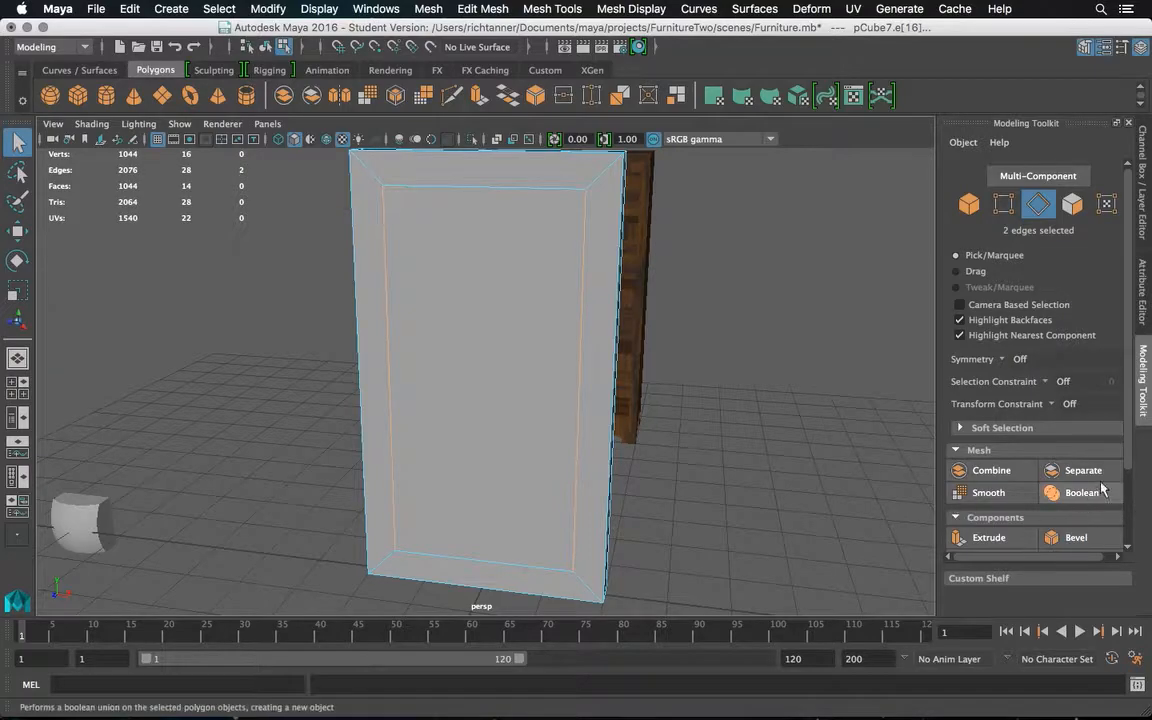
scroll(1010, 450, down, 3)
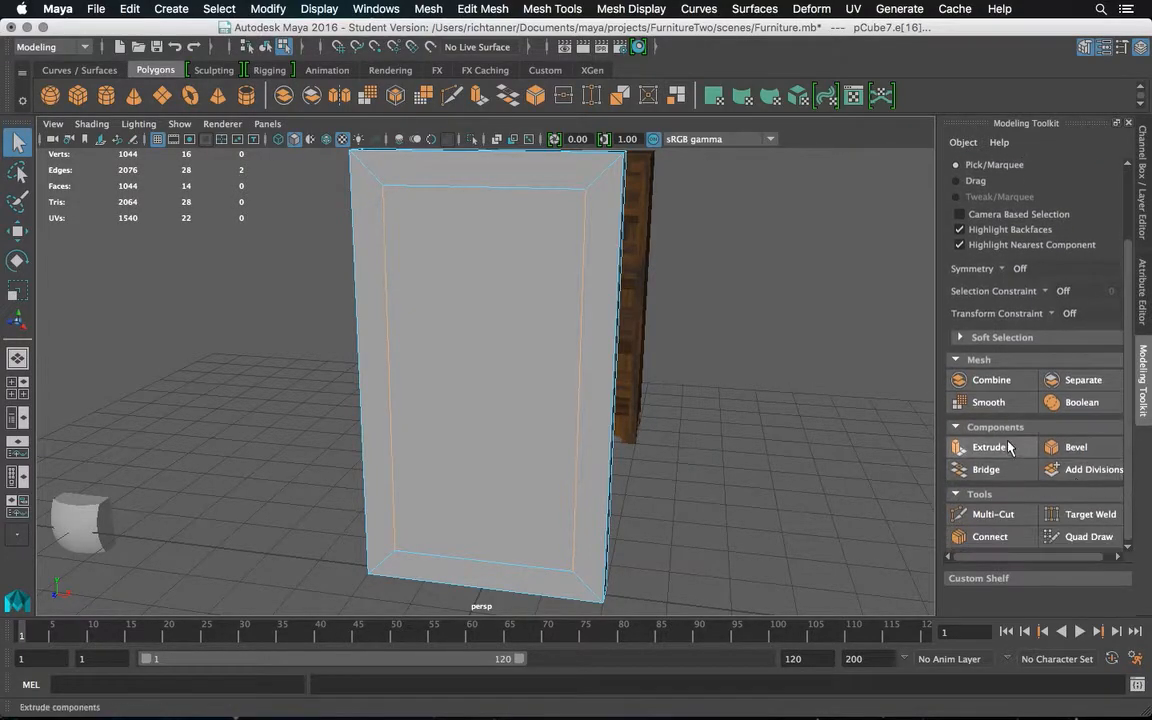
click(995, 537)
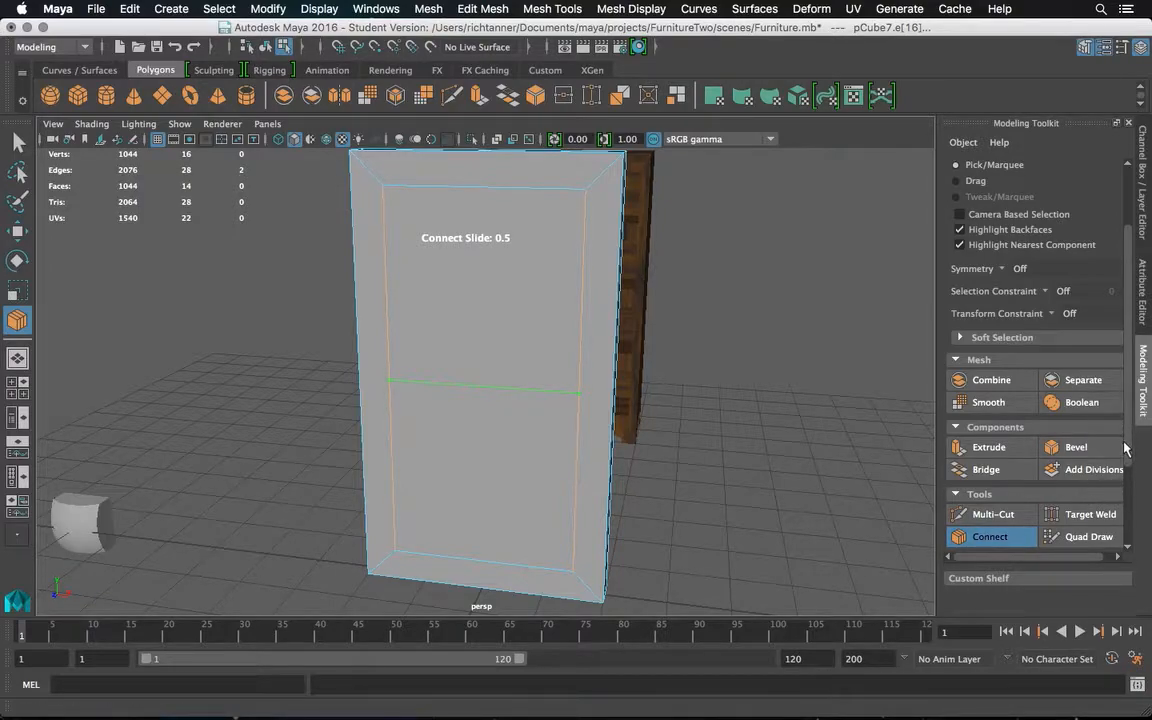
scroll(1015, 405, down, 4)
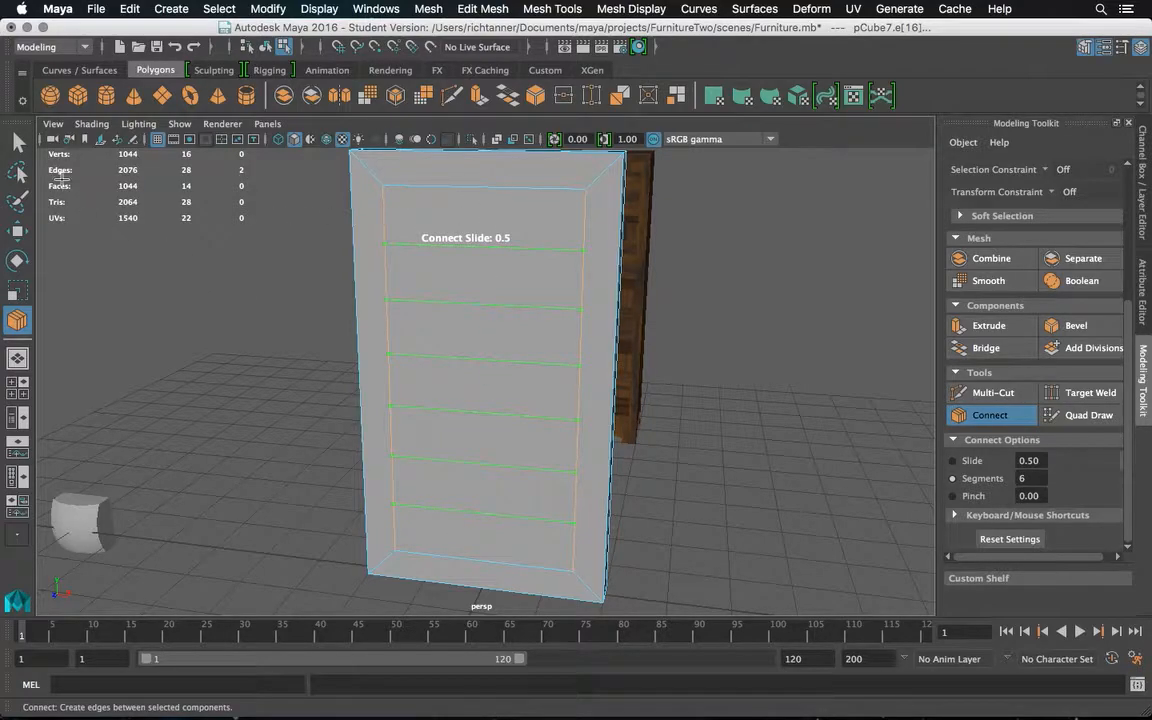
click(18, 143)
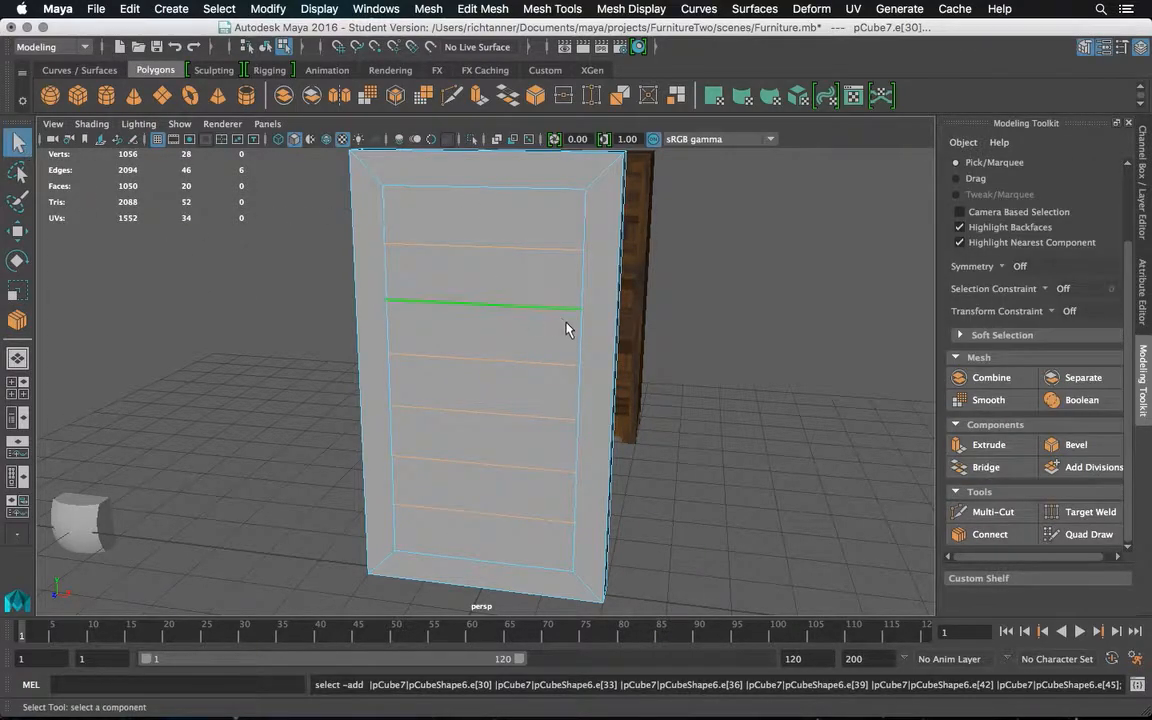
Connect the two long vertical edges of the back inset face with 6 segments
alt+drag(732, 345, 529, 337)
click(539, 335)
shift+click(462, 368)
click(988, 534)
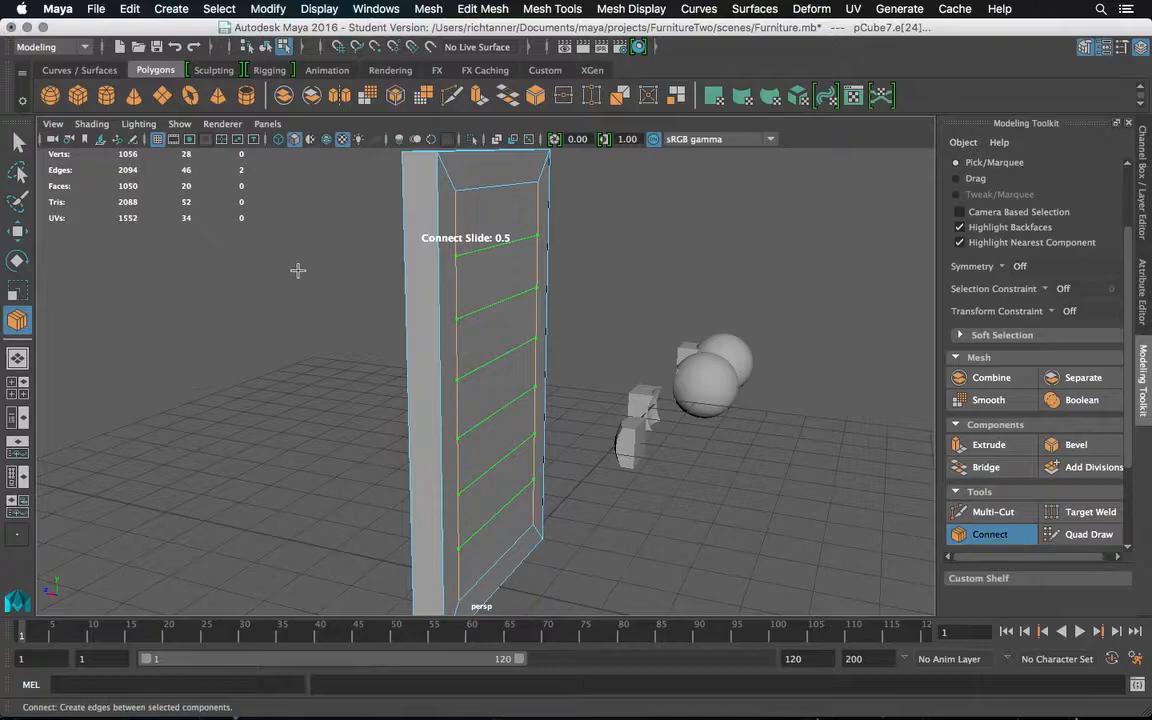
click(19, 142)
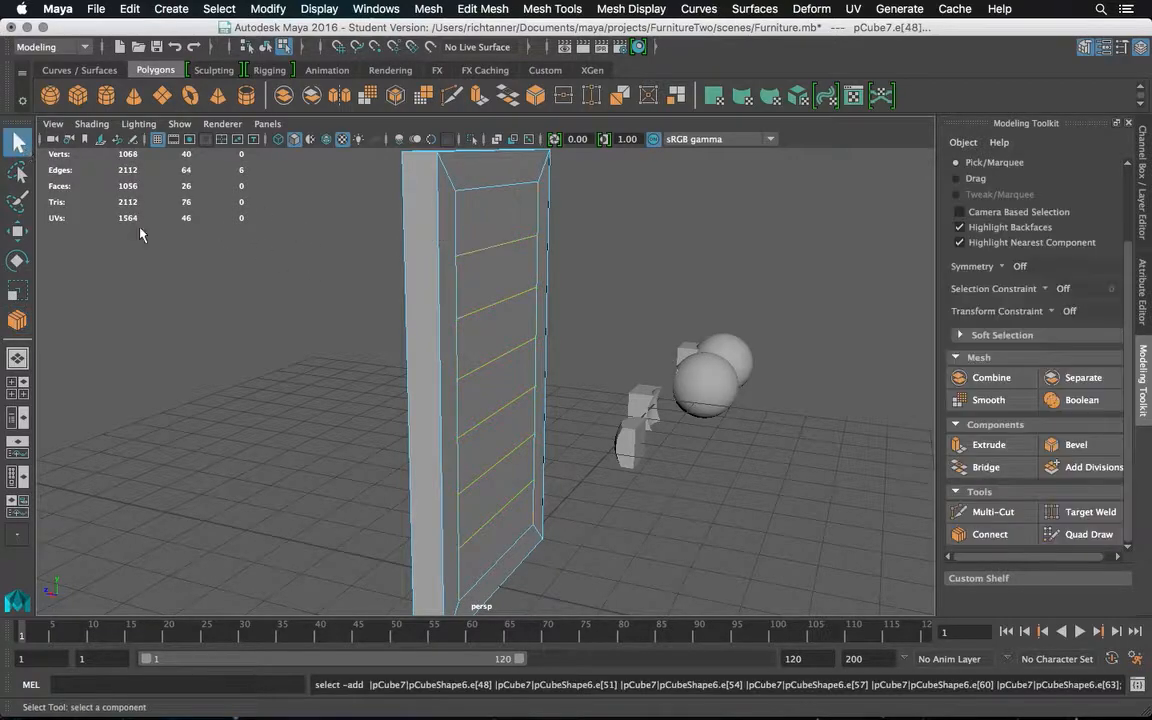
Select every other horizontal strip face on the front of the panel, starting with the topmost strip
alt+drag(345, 290, 570, 320)
right_drag(506, 240, 505, 276)
click(506, 242)
shift+click(508, 330)
shift+click(484, 430)
shift+click(483, 527)
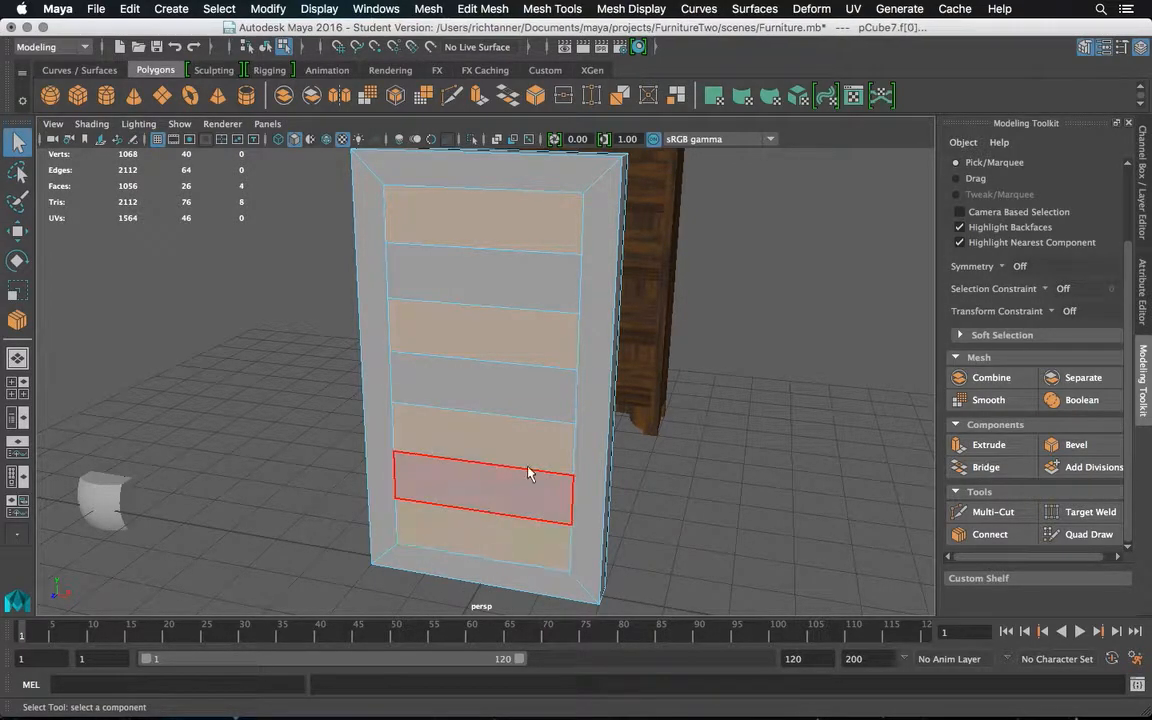
Add the four matching alternate strip faces on the back of the panel to the selection
alt+drag(686, 358, 489, 329)
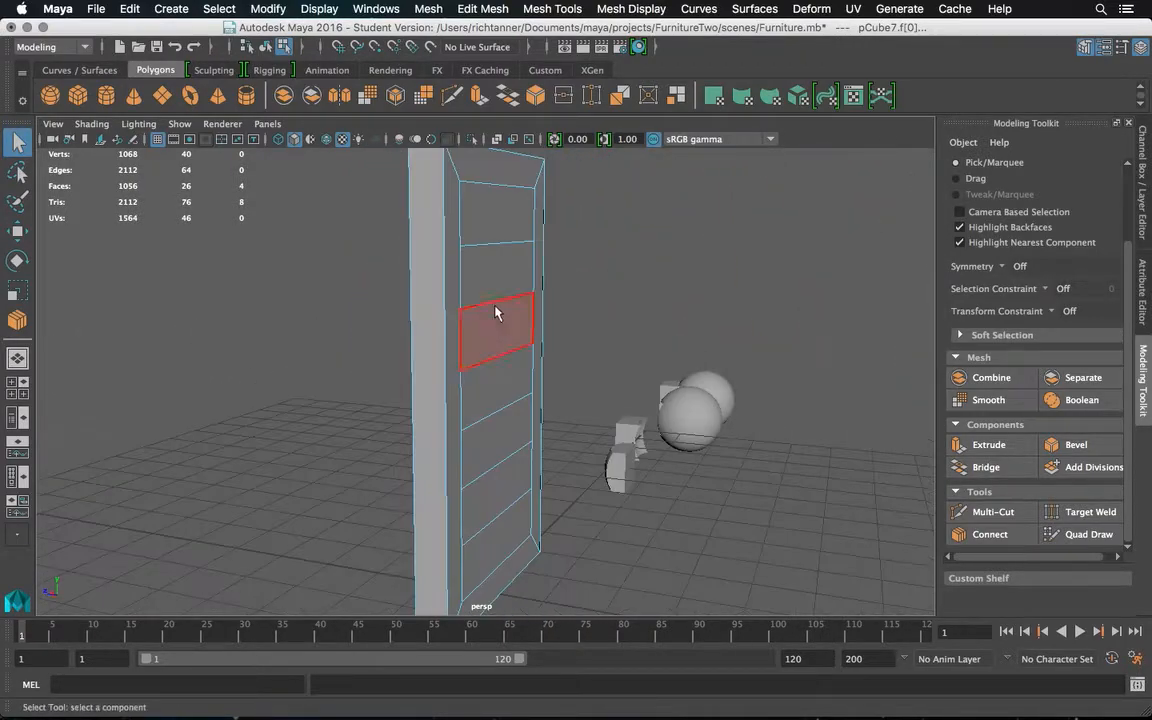
shift+click(489, 211)
shift+click(490, 313)
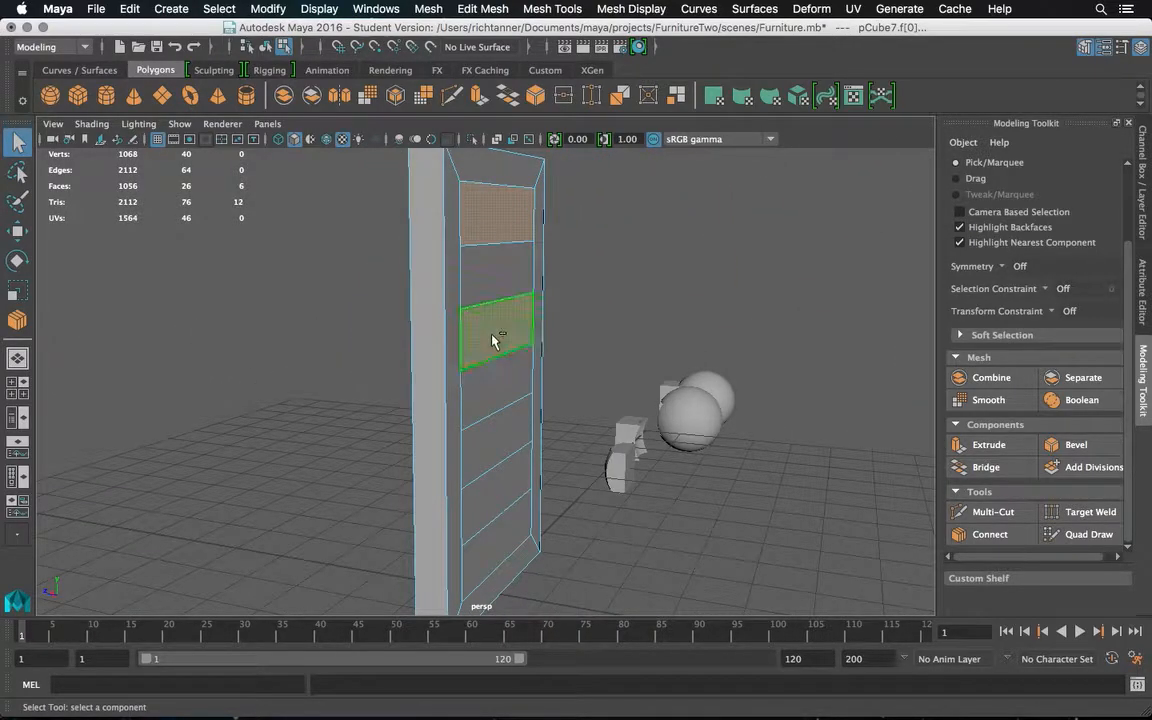
shift+click(495, 438)
shift+click(507, 521)
alt+drag(507, 521, 677, 437)
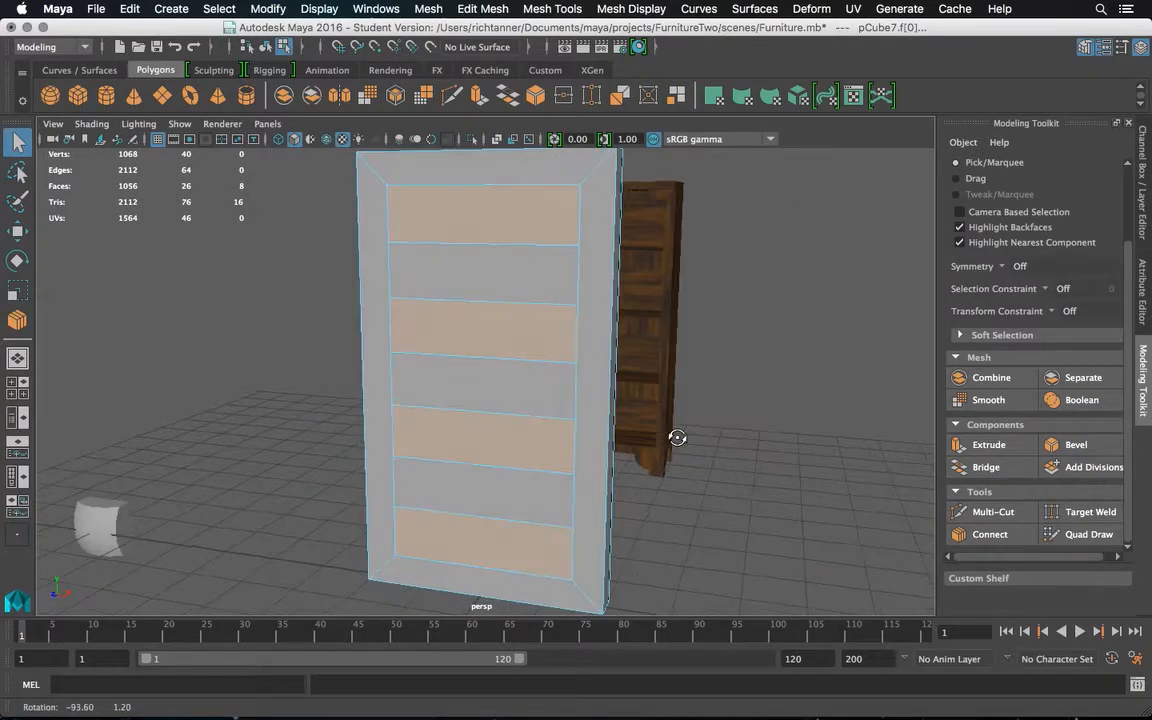
Extrude the selected strip faces inward by about 0.17 with an offset of 0.1
click(988, 444)
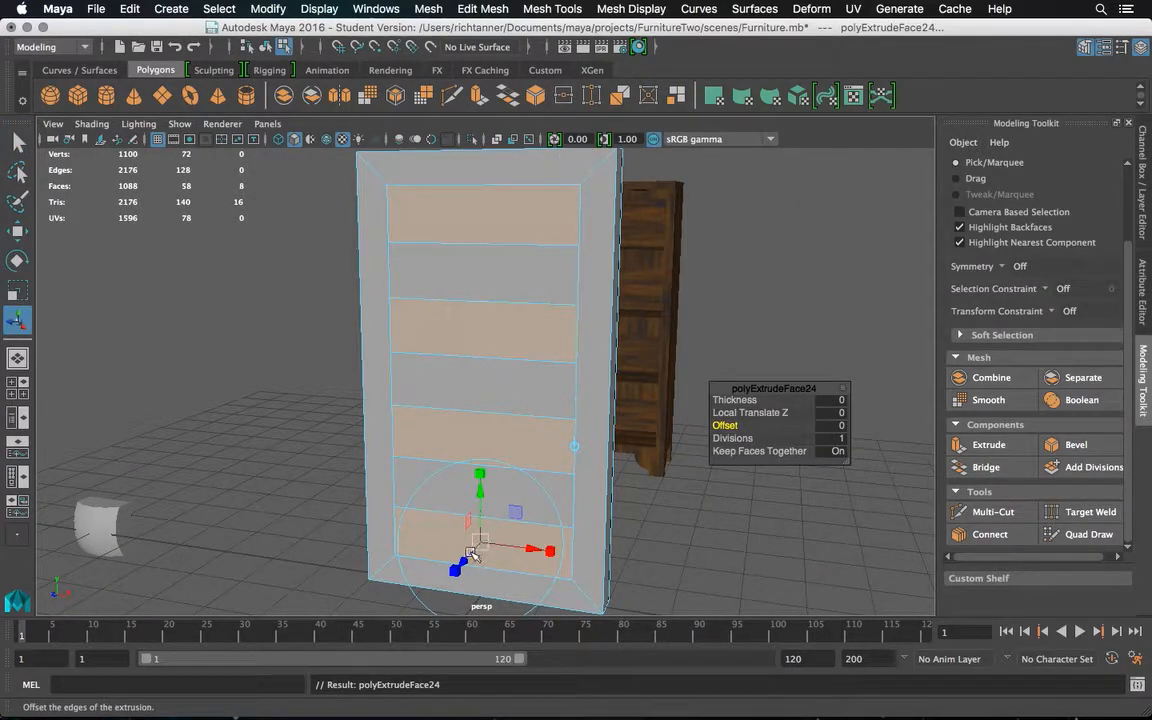
drag(470, 560, 470, 558)
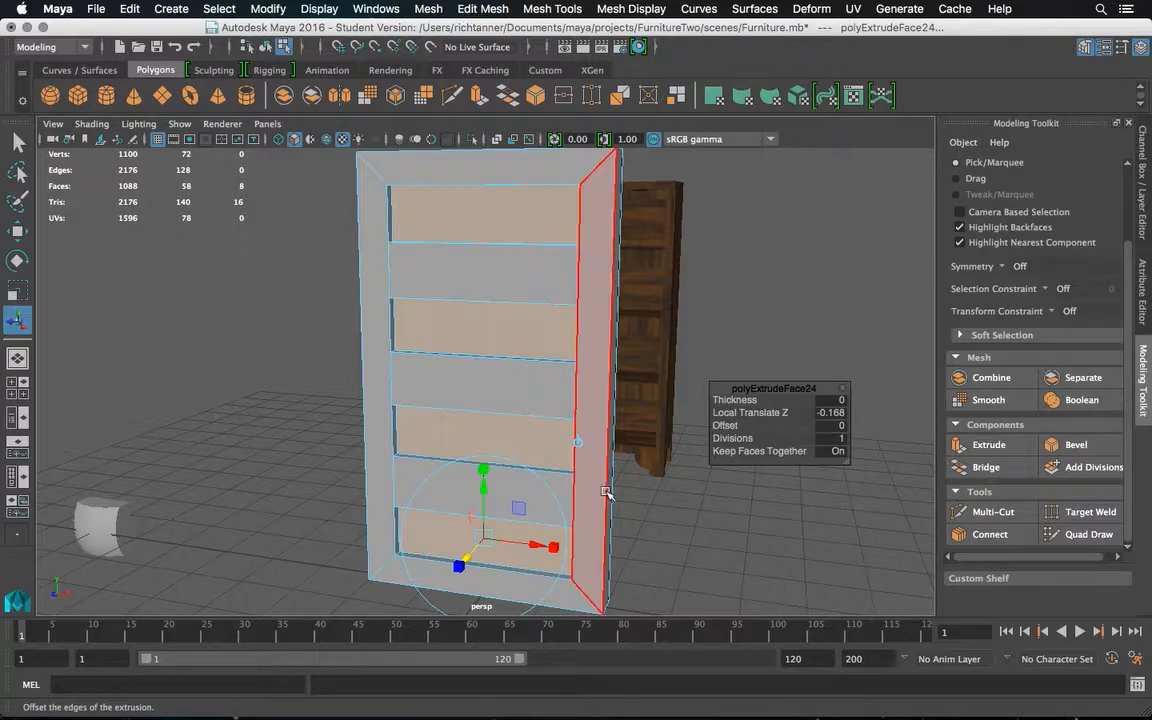
click(835, 426)
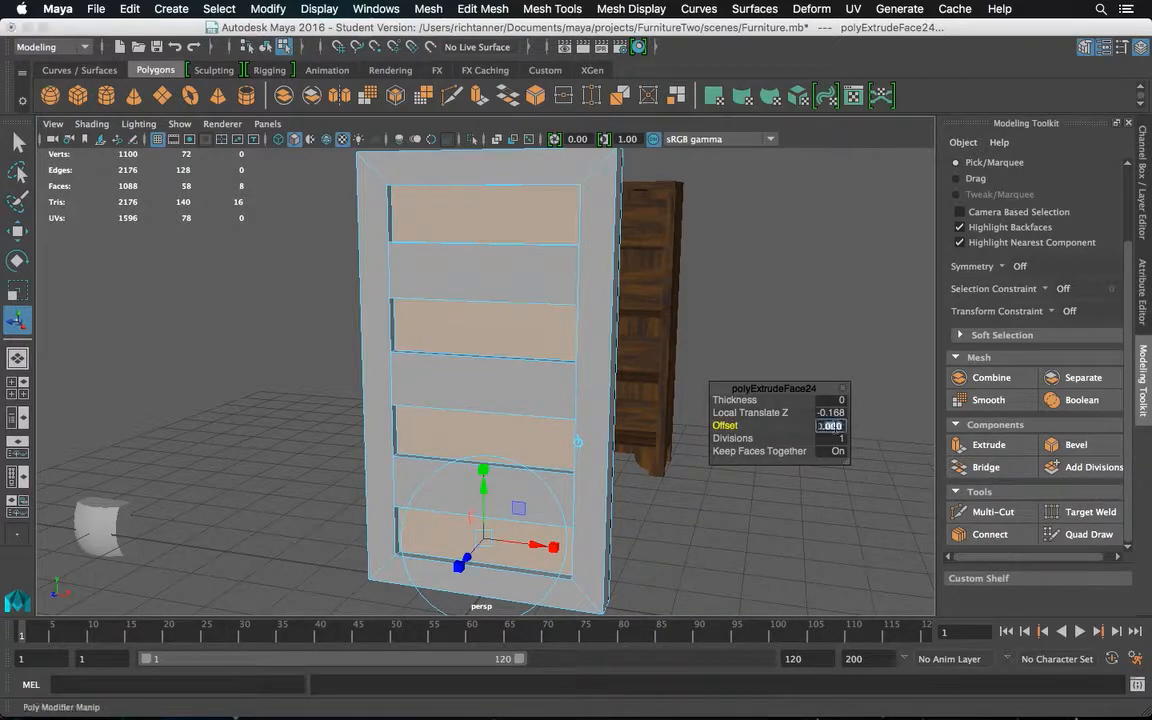
text(0.25)
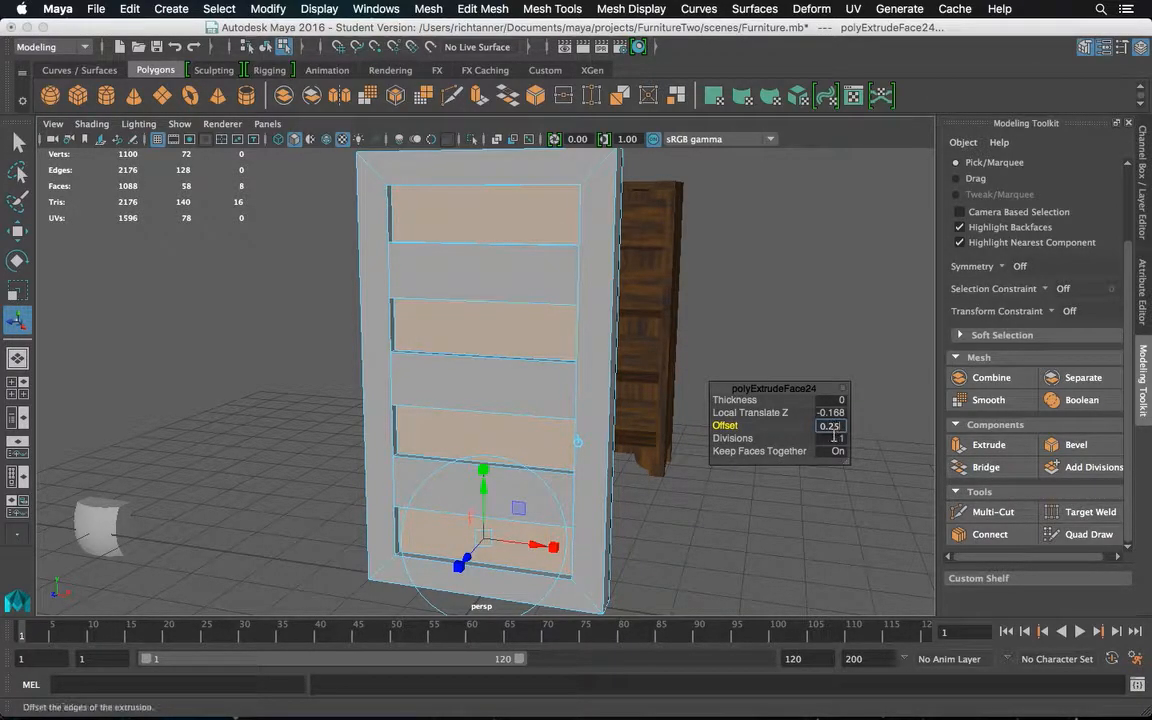
key(Return)
click(835, 426)
key(Return)
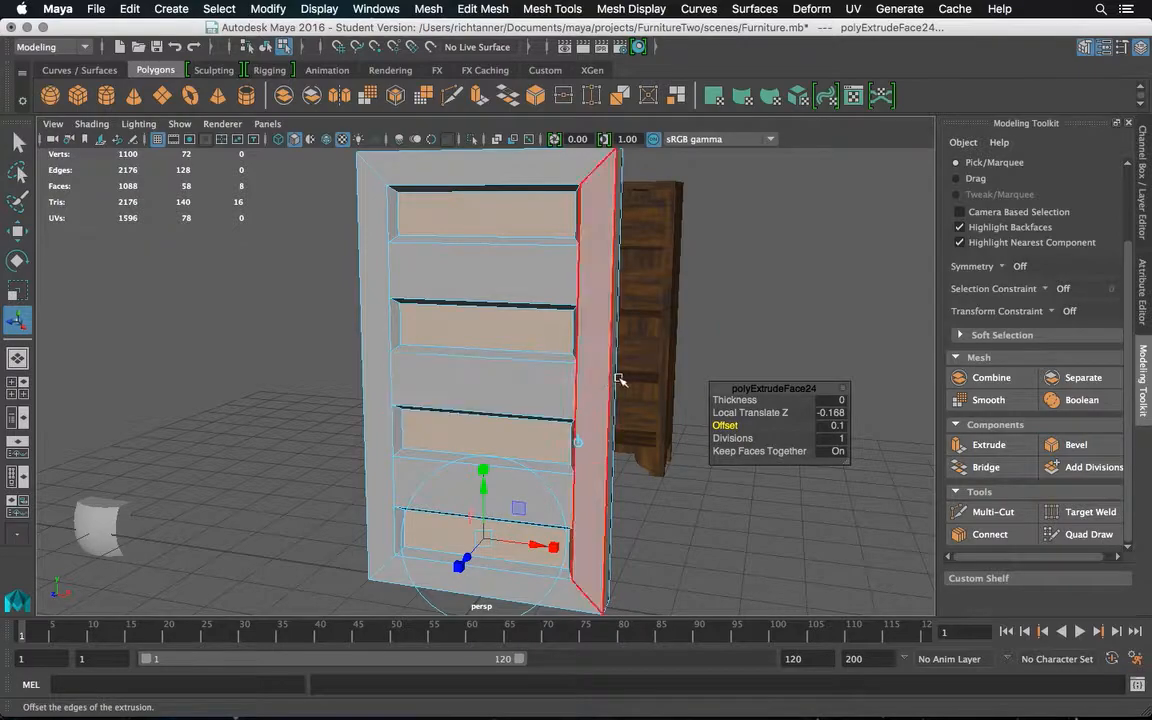
Reduce the inward depth of the strip extrusion to about 0.09
alt+drag(621, 371, 576, 373)
drag(447, 550, 442, 545)
alt+drag(445, 391, 561, 438)
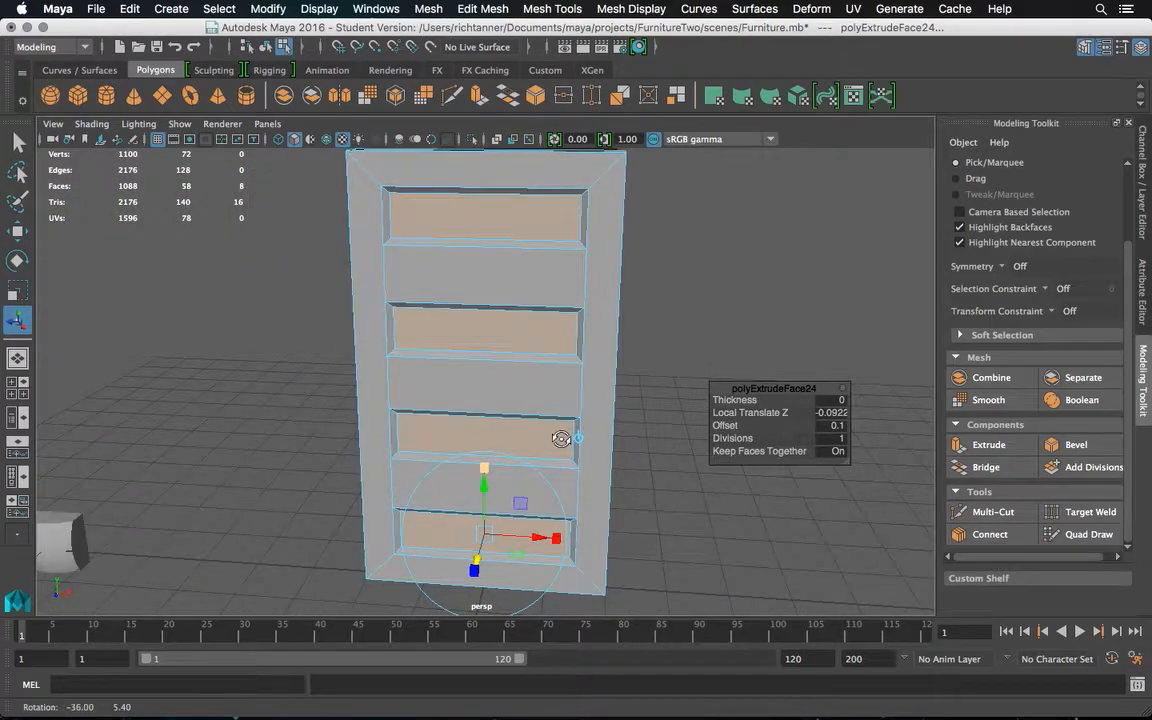
Return to object mode and select the whole panelled door
click(18, 142)
right_drag(558, 260, 642, 246)
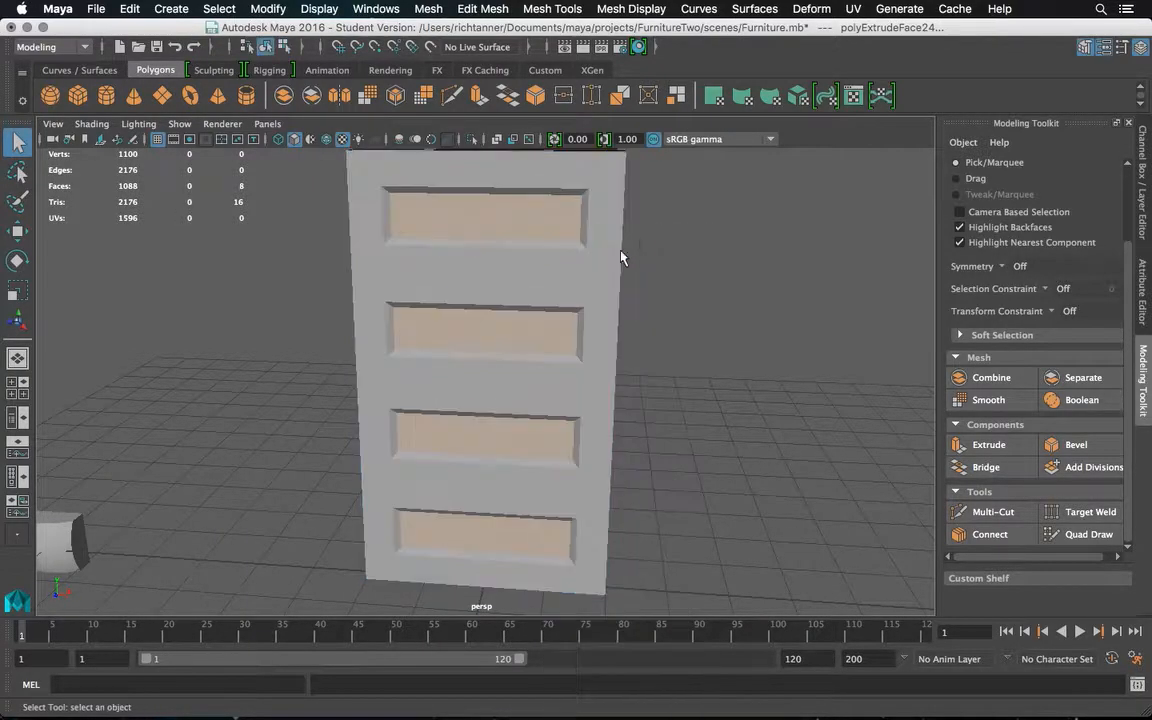
click(611, 267)
alt+drag(689, 231, 627, 237)
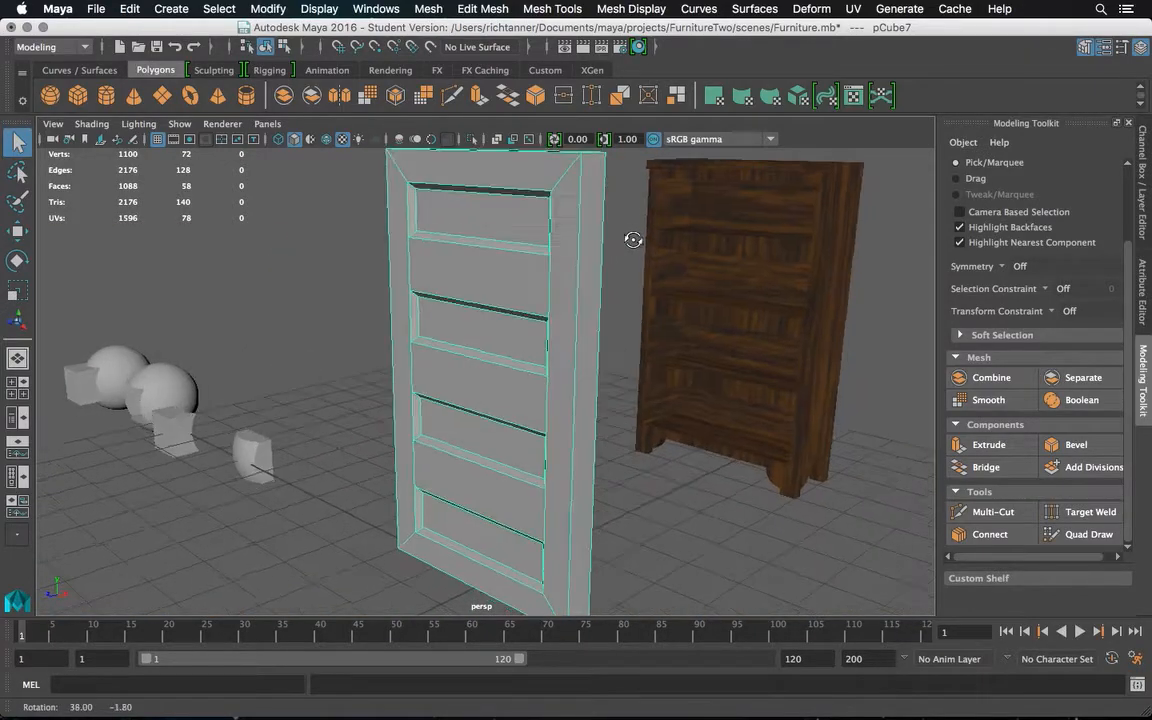
Hide the wooden bookcase and reselect the panelled door
click(731, 248)
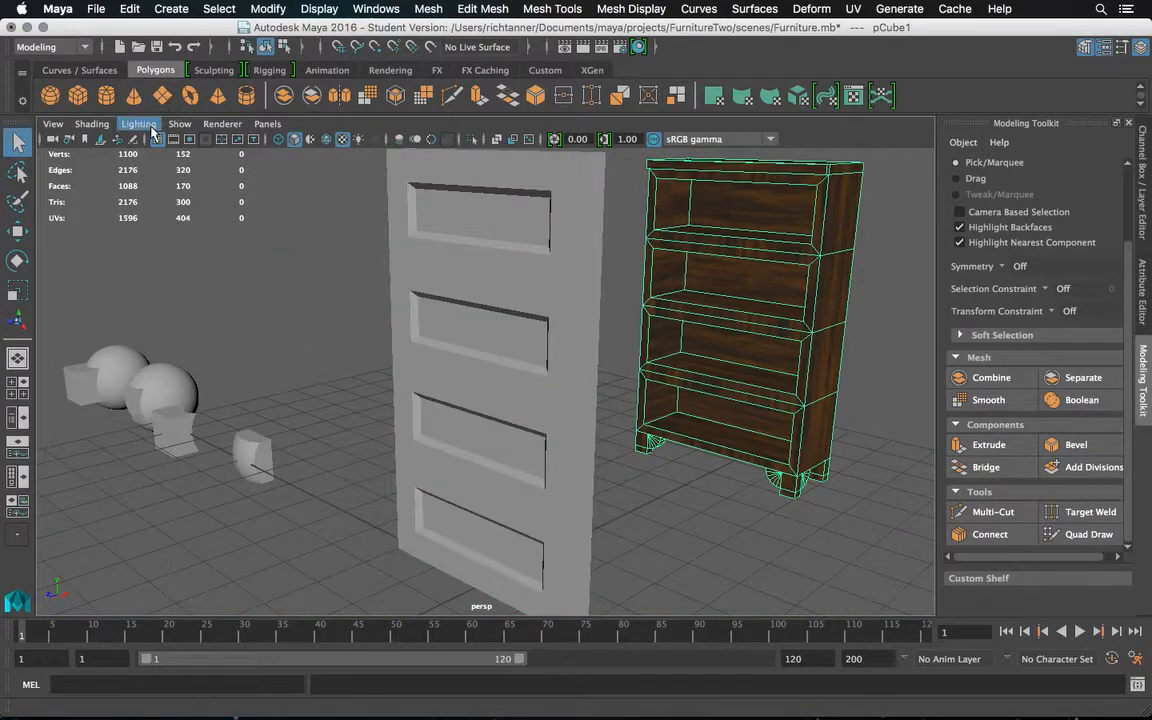
click(124, 10)
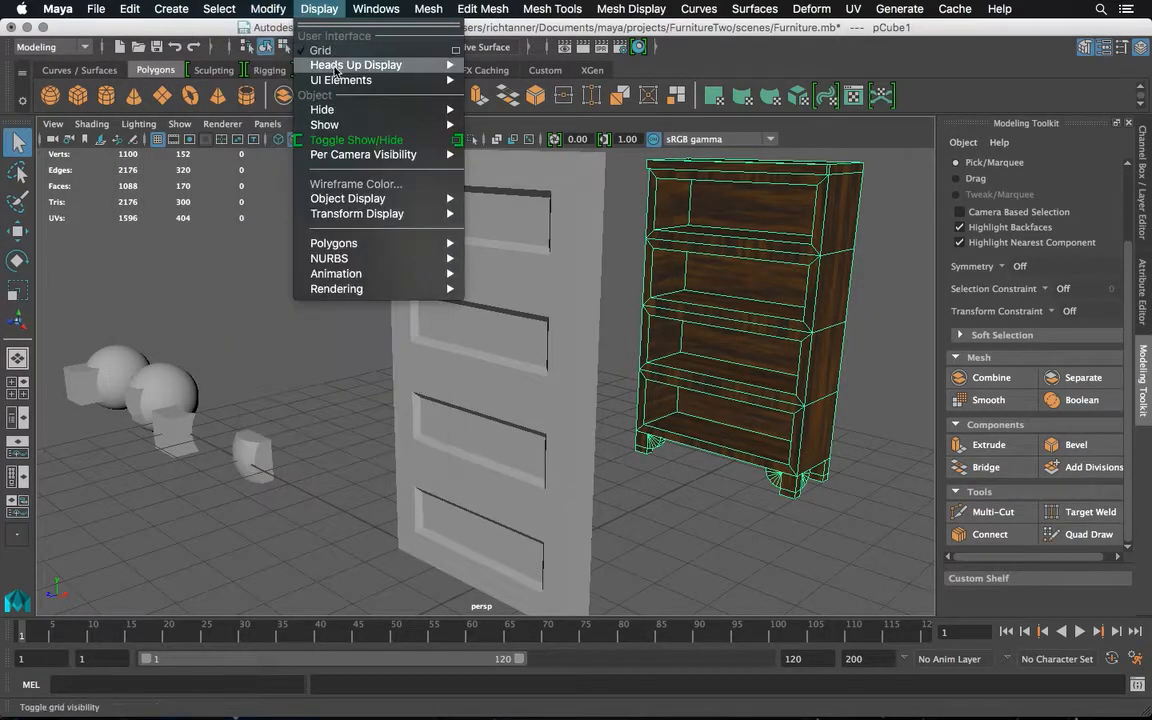
mouse_move(420, 109)
click(489, 118)
click(524, 320)
alt+drag(532, 314, 622, 285)
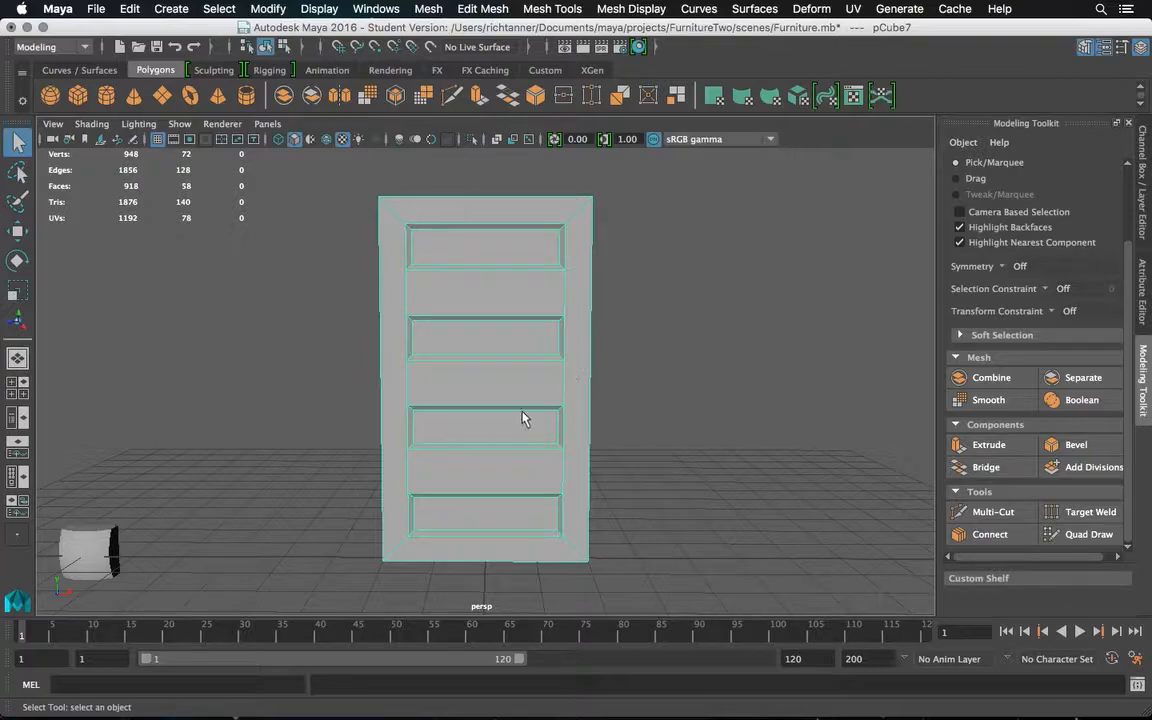
alt+drag(559, 378, 510, 389)
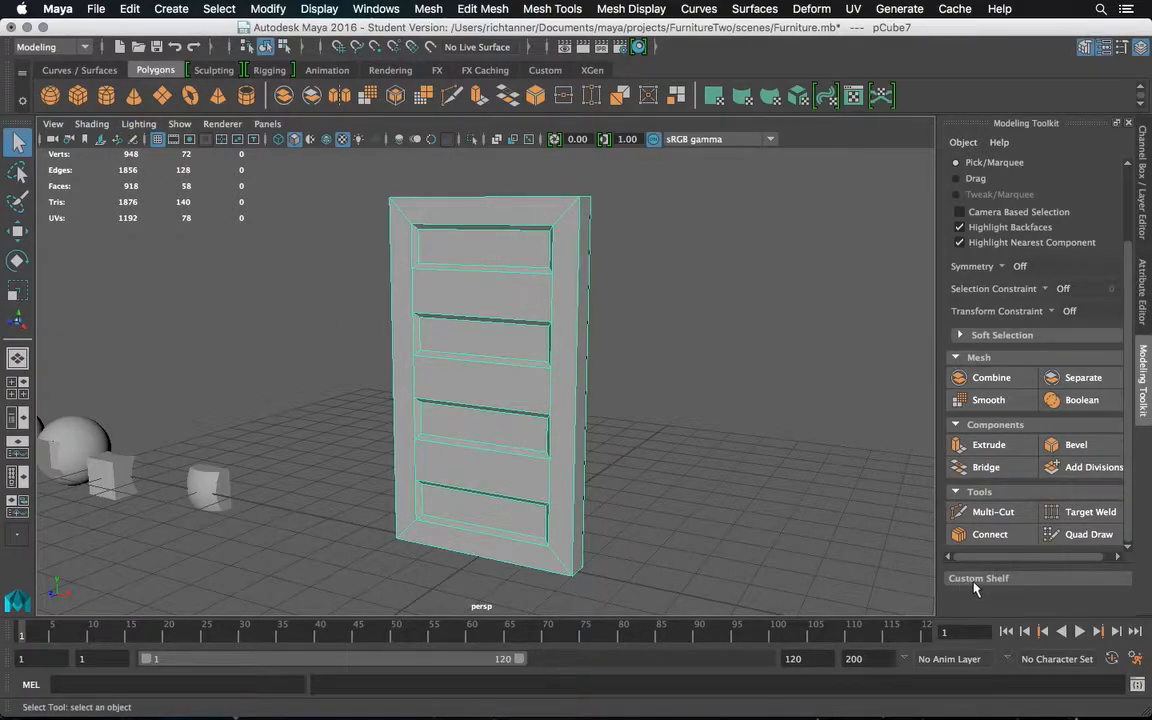
Create a polygon cube and move it to about X 1.46, Y 3.5, beside the door's long edge
click(73, 100)
click(18, 231)
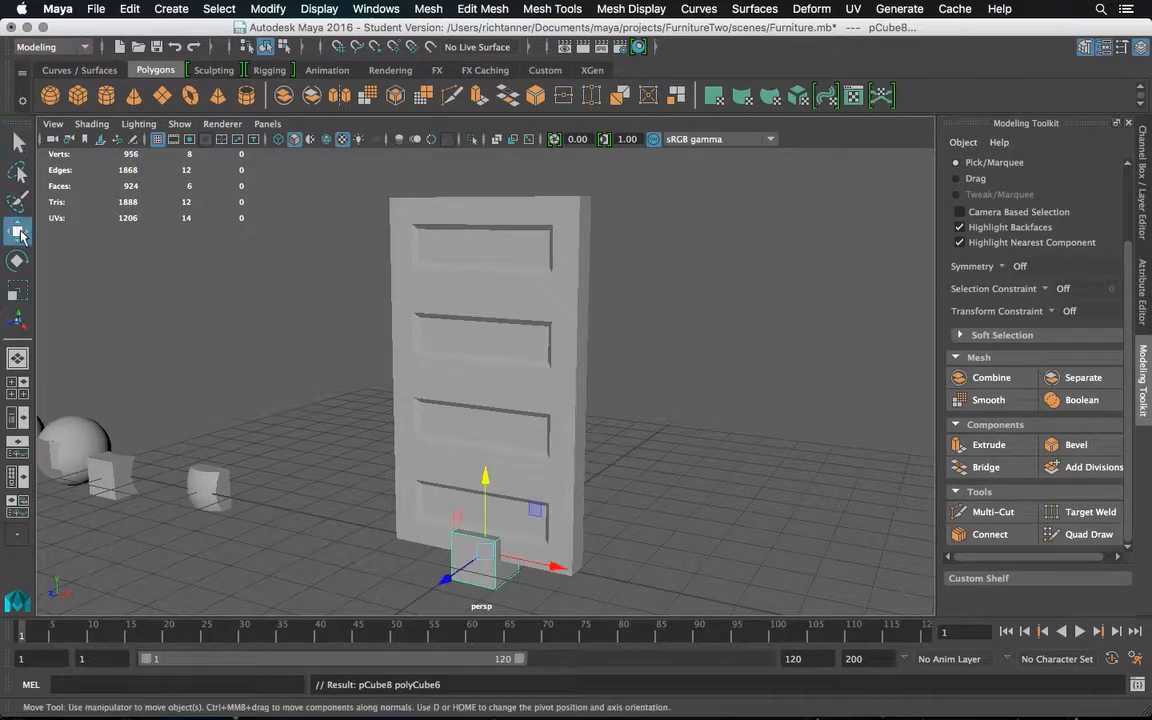
drag(485, 480, 489, 320)
drag(533, 390, 560, 392)
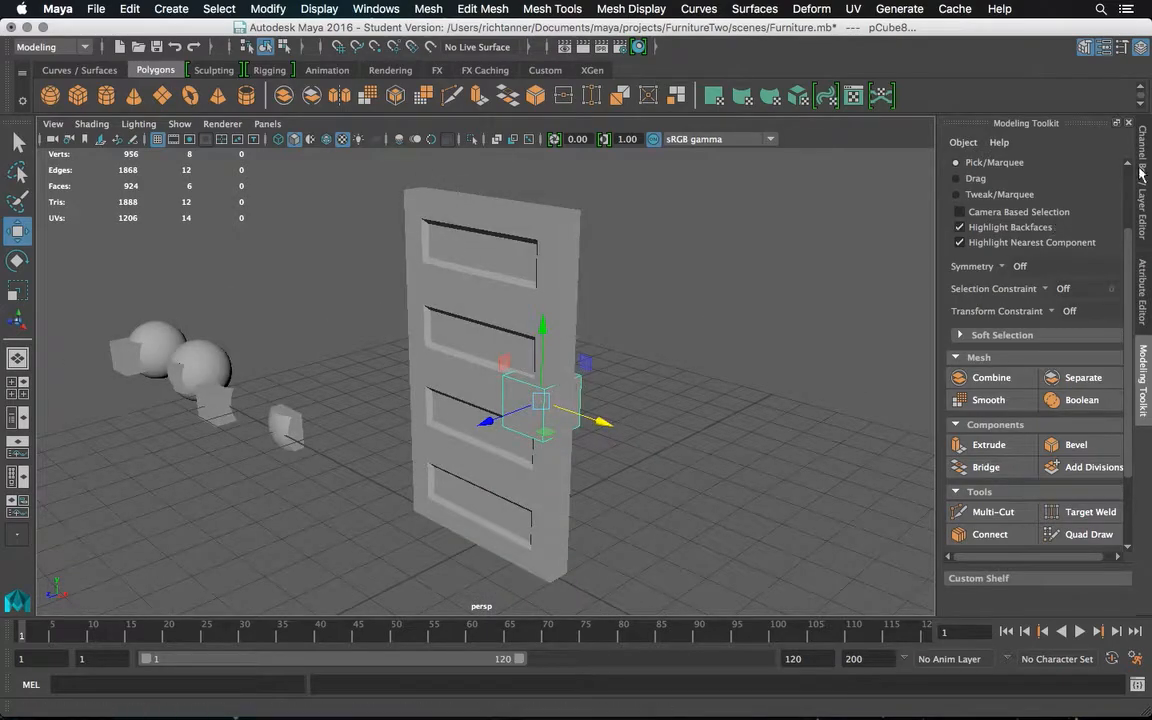
Open the new cube's creation attributes and set its width to 0.6 and depth to 0.8
click(1145, 285)
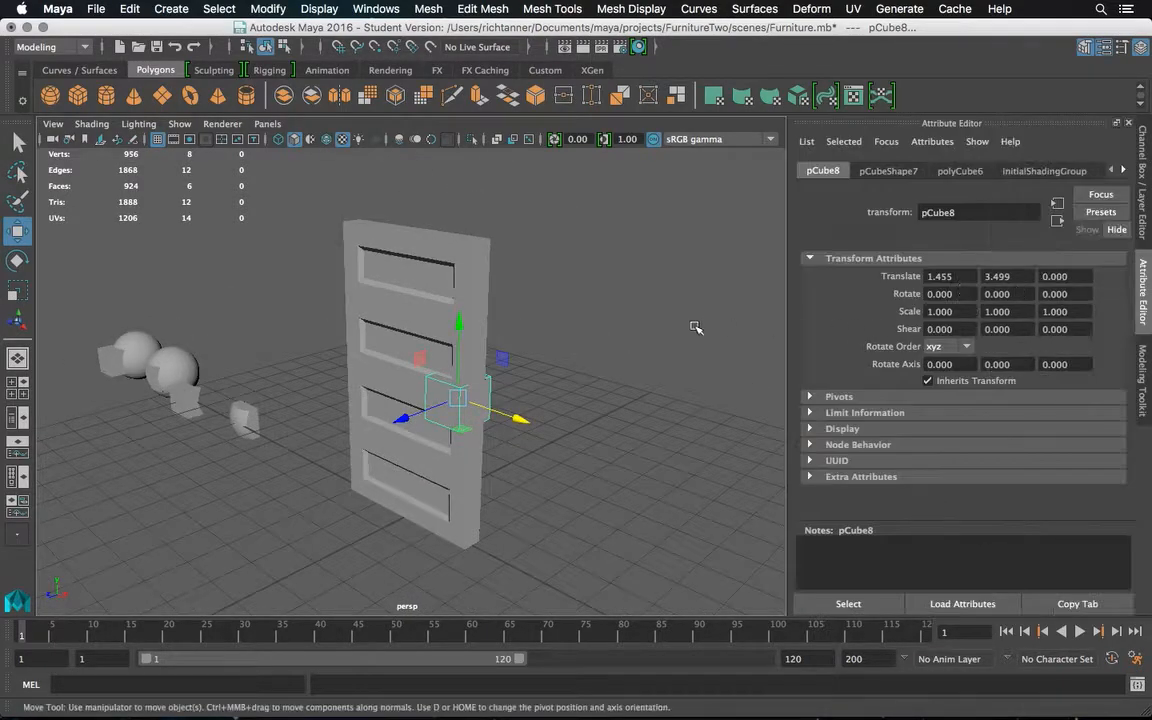
click(953, 172)
drag(991, 284, 993, 284)
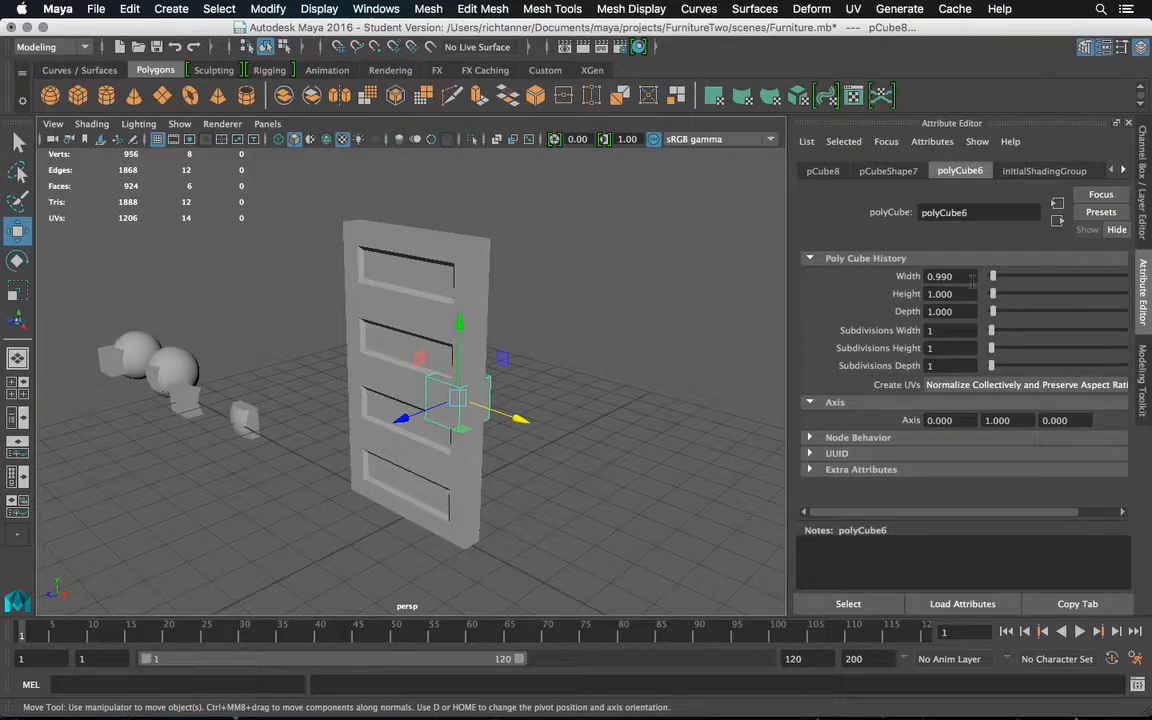
text(6)
key(Return)
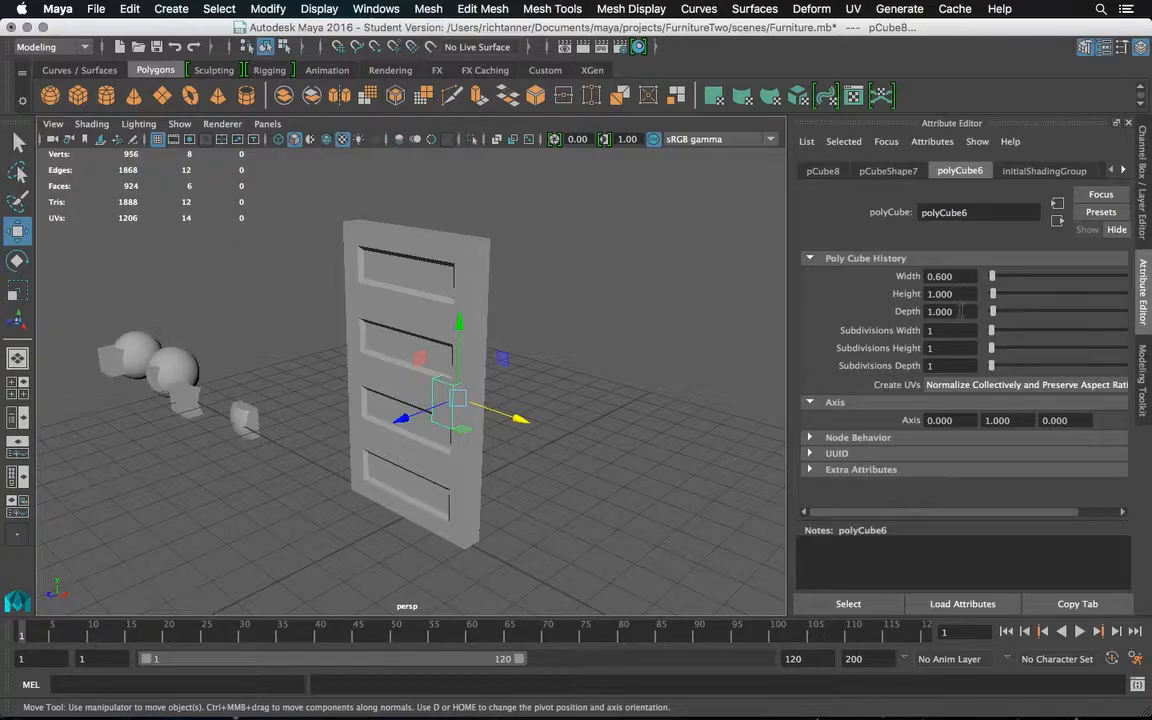
text(8)
key(Return)
key(f)
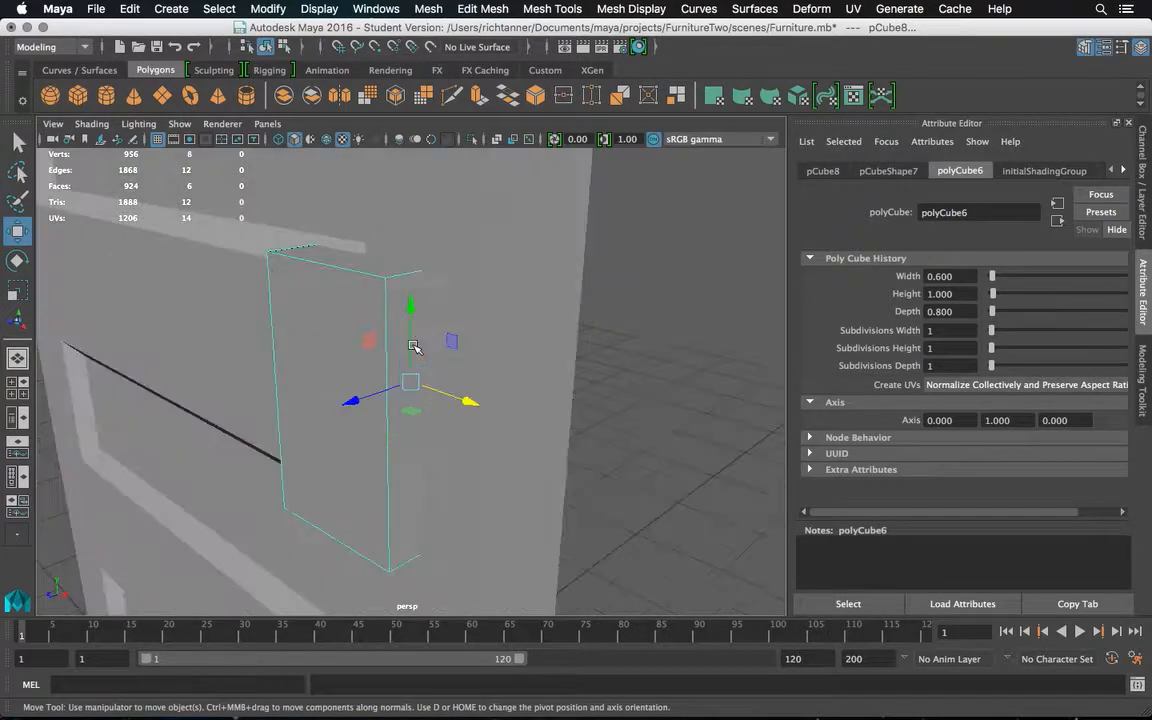
Try depths of 0.6 and 0.7 for the cube and set its width to 0.4
alt+drag(457, 377, 599, 382)
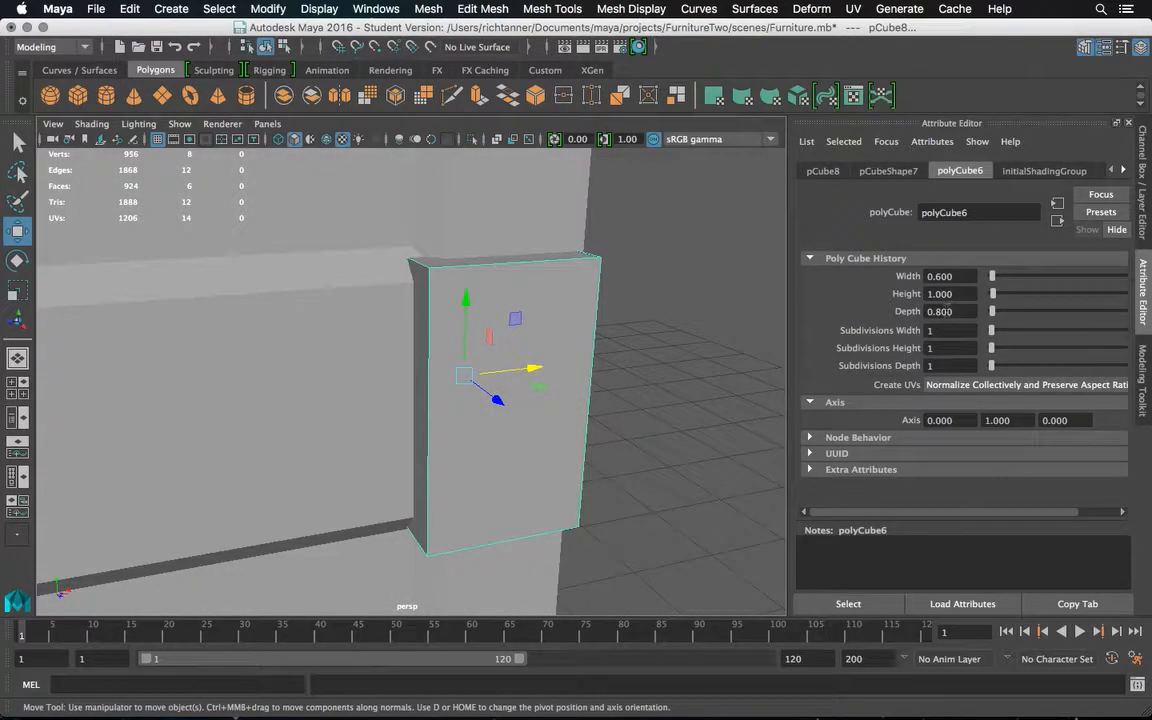
text(0.6)
key(Return)
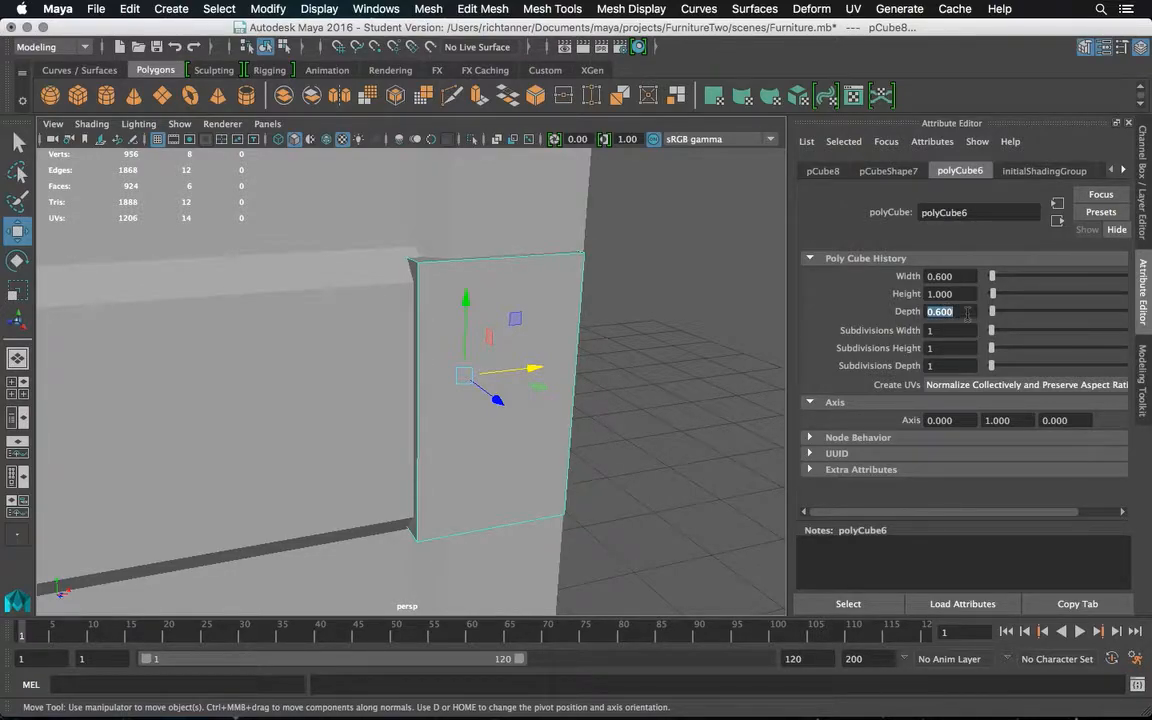
text(.7)
key(Return)
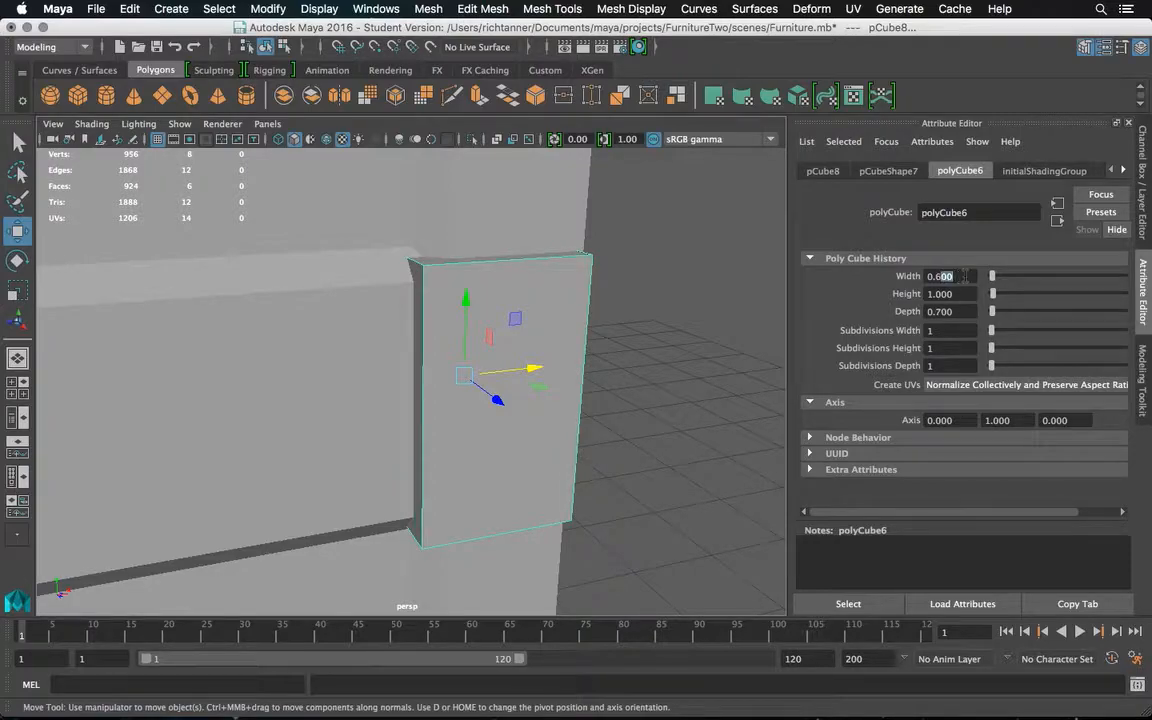
key(Return)
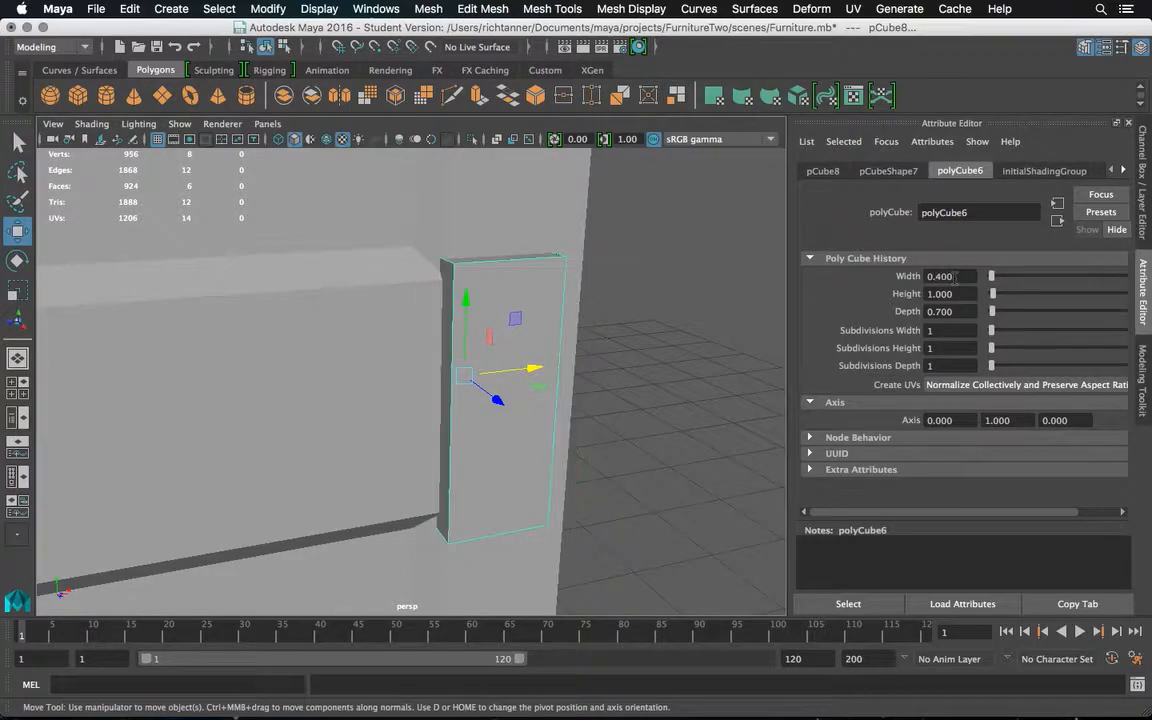
Move the cube along X toward the door's outer edge and set its depth to 0.6
alt+drag(439, 354, 404, 393)
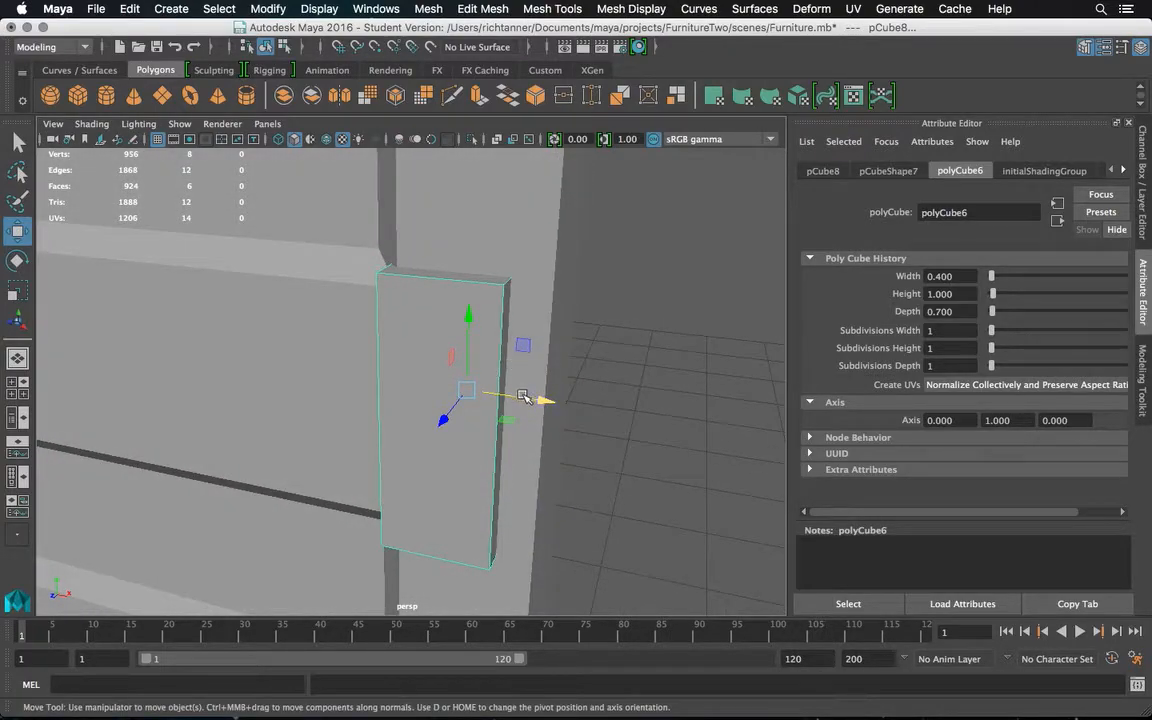
drag(526, 399, 658, 382)
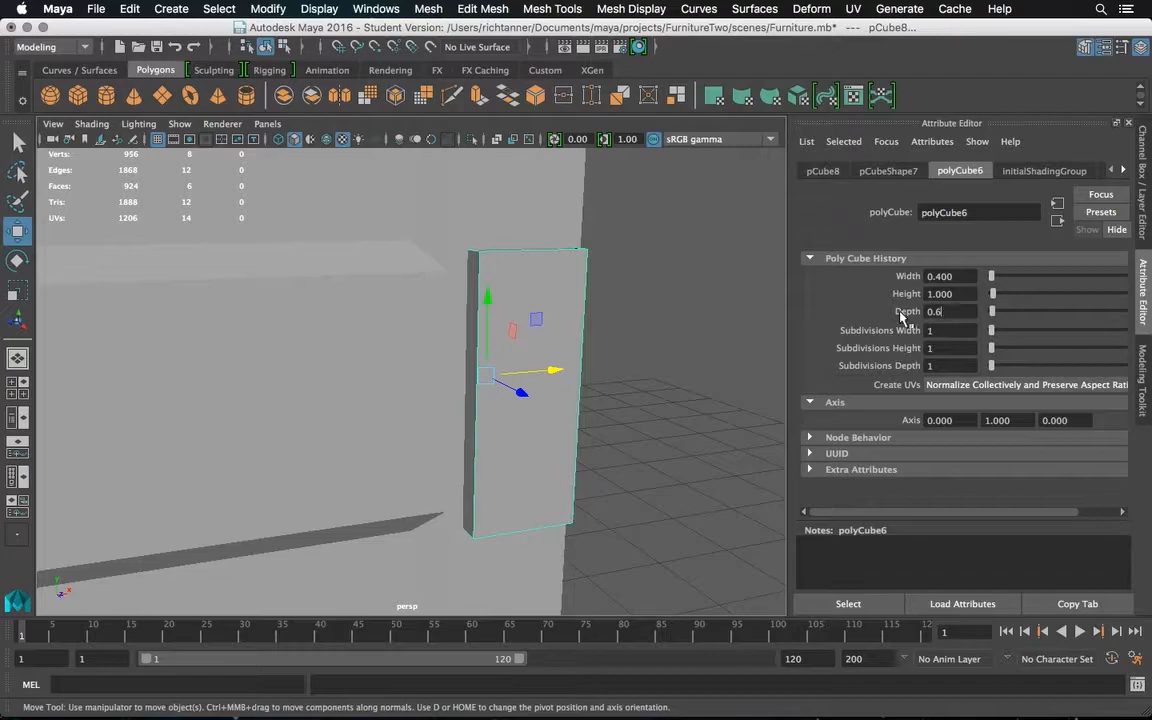
key(Return)
alt+drag(516, 347, 500, 322)
scroll(471, 347, down, 6)
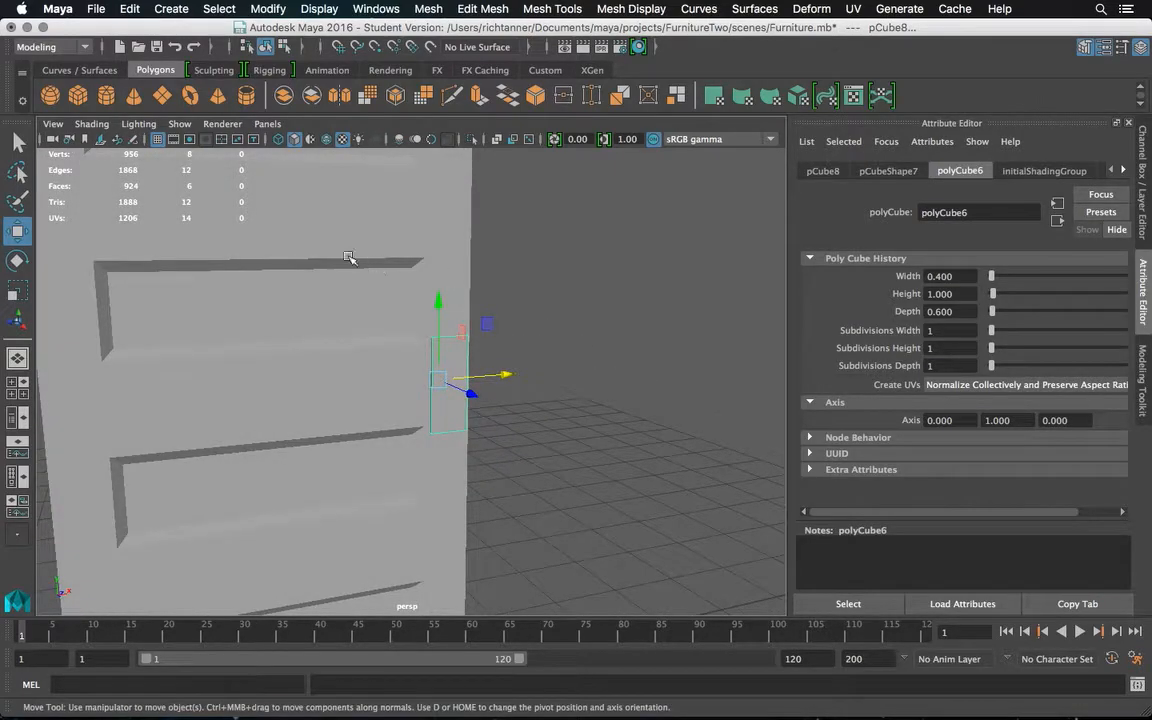
Merge the door and the small plate cube with a Boolean Union
click(18, 143)
click(438, 226)
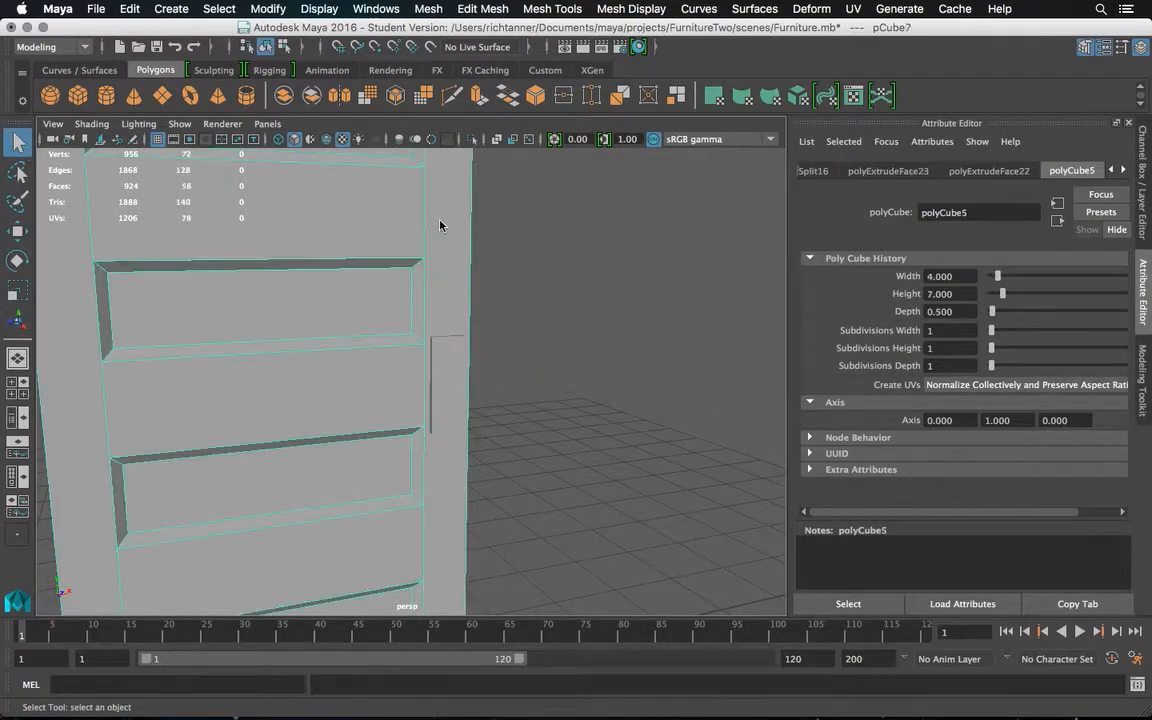
shift+click(446, 384)
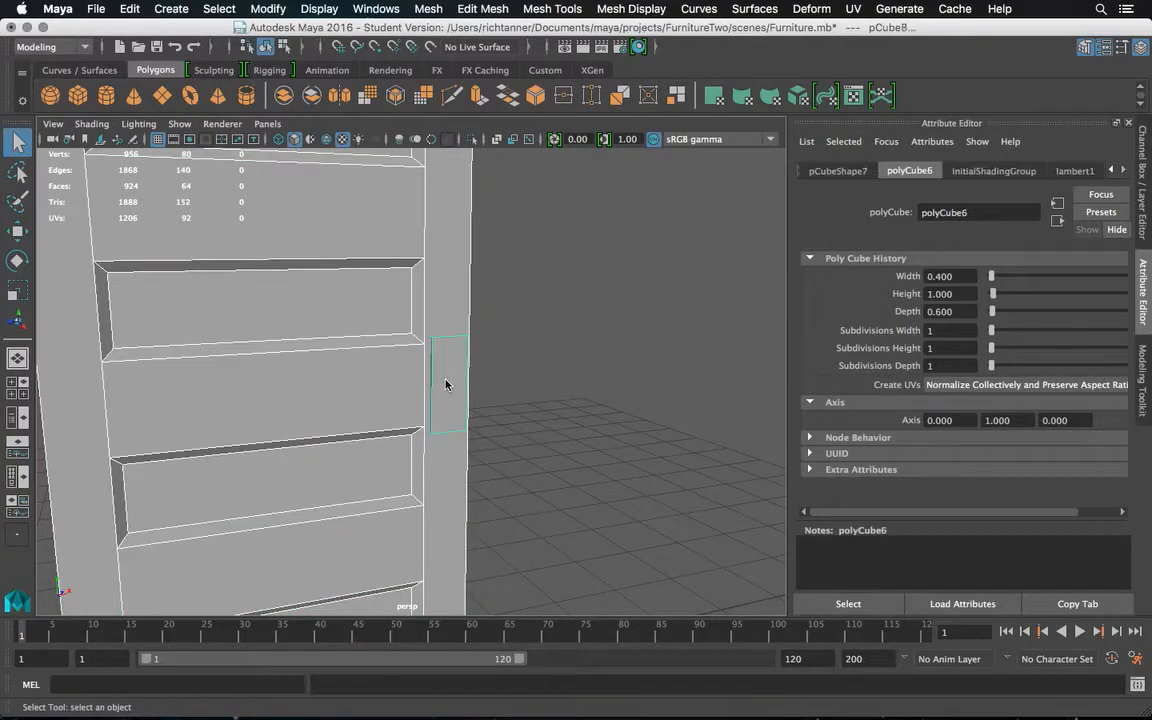
click(425, 9)
mouse_move(500, 50)
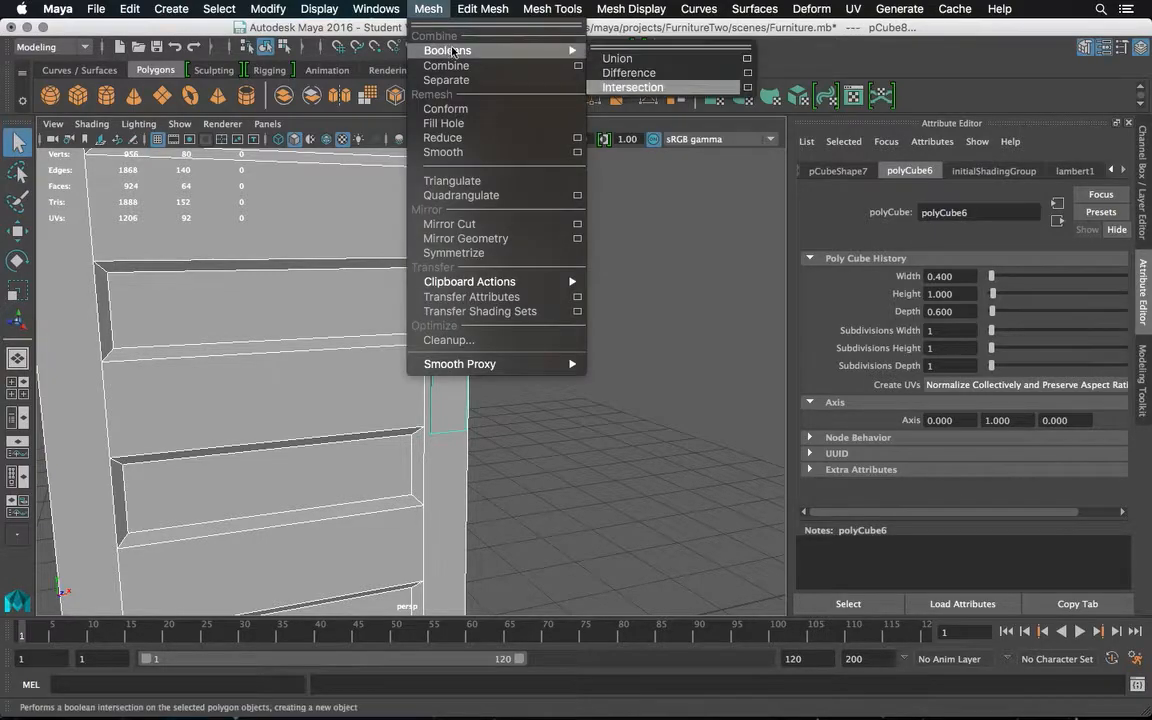
click(616, 60)
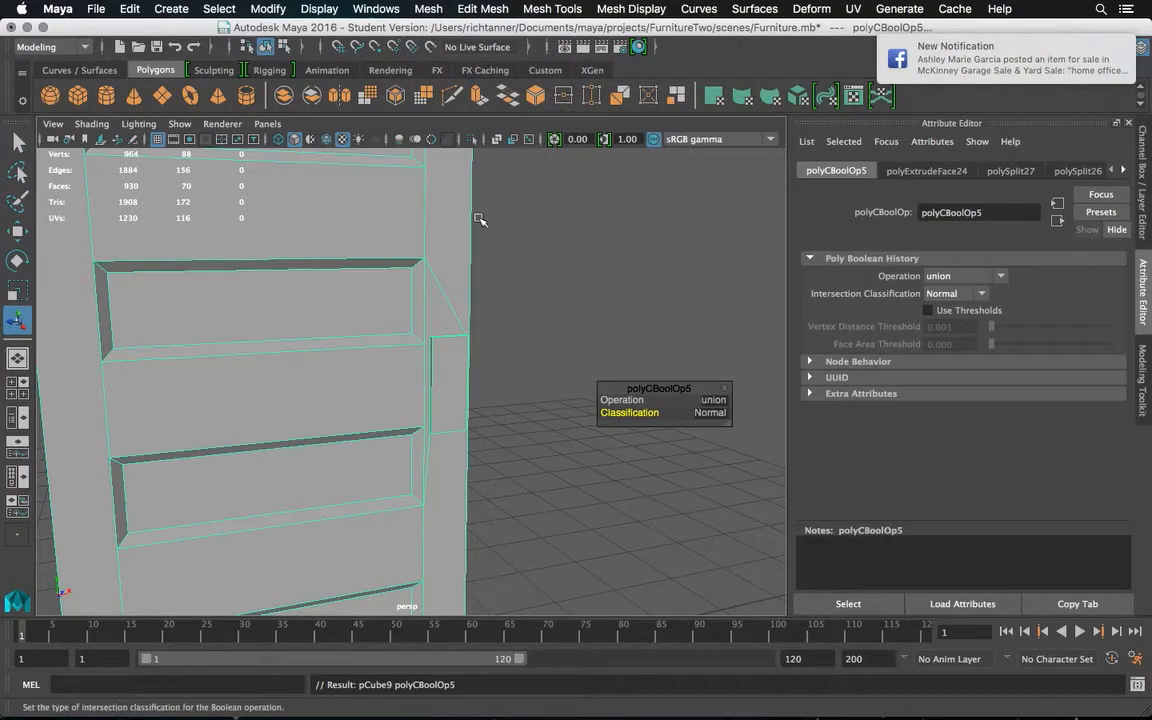
Scale the handle plate's outer faces on both sides of the door slightly inward, then along X only
alt+drag(437, 249, 378, 274)
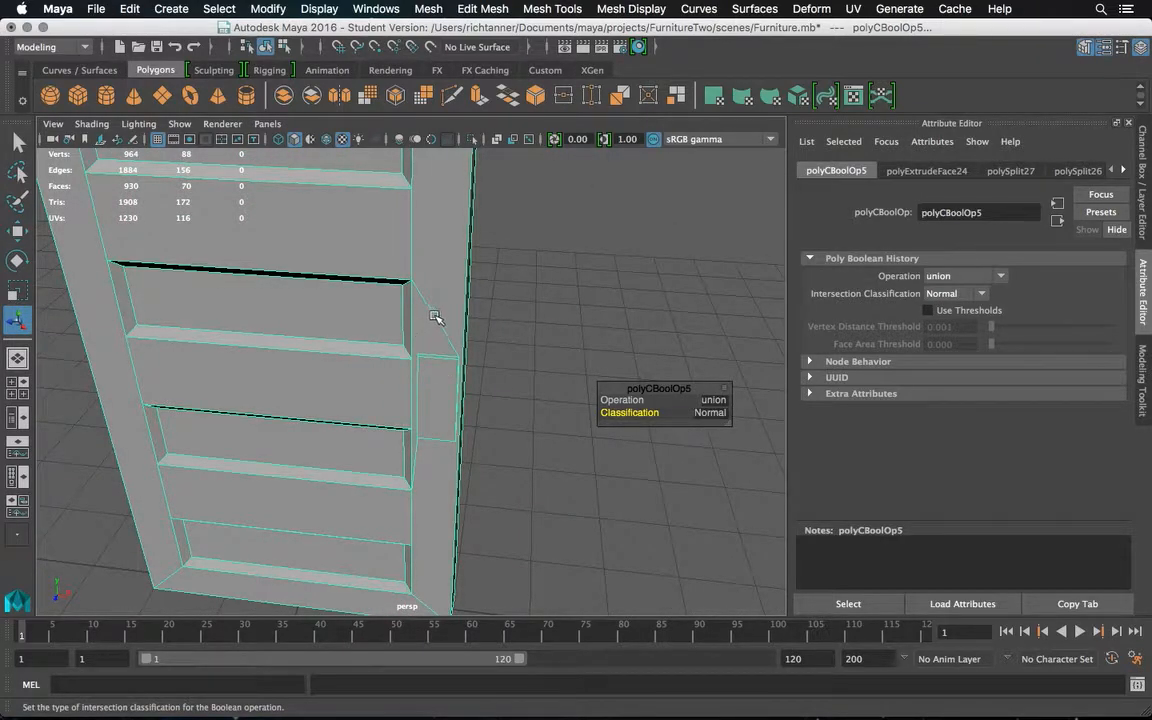
alt+drag(437, 311, 435, 388)
right_drag(439, 259, 446, 302)
click(462, 385)
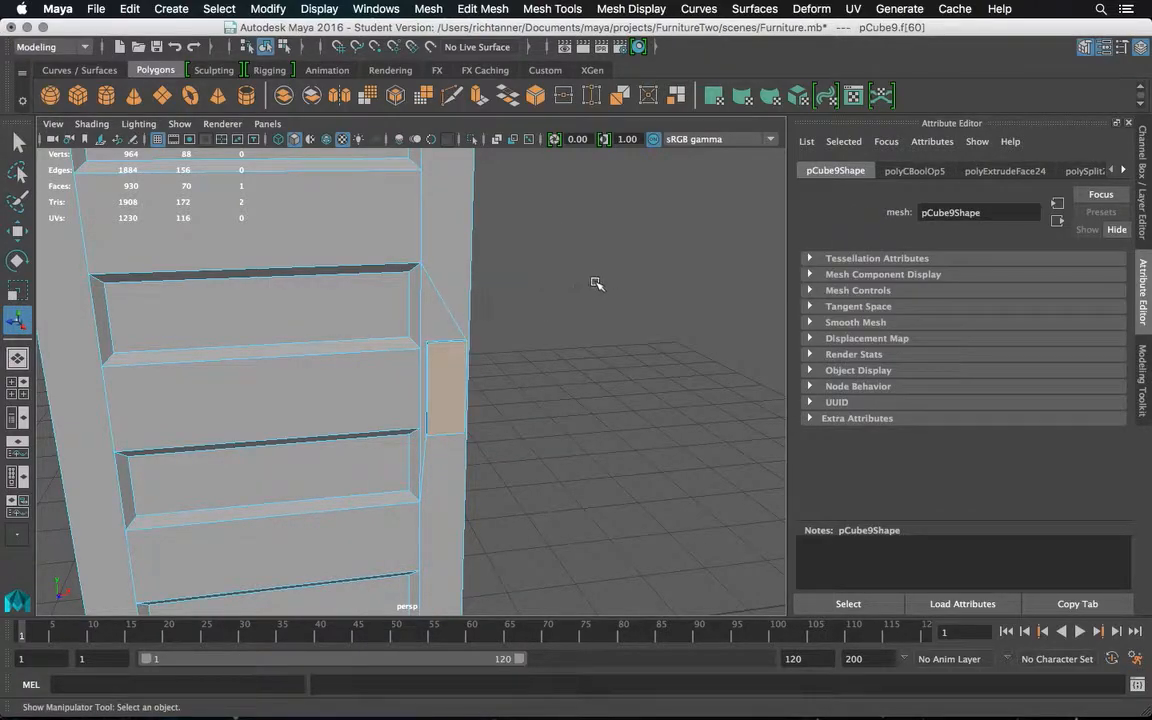
alt+drag(615, 285, 415, 390)
shift+click(420, 393)
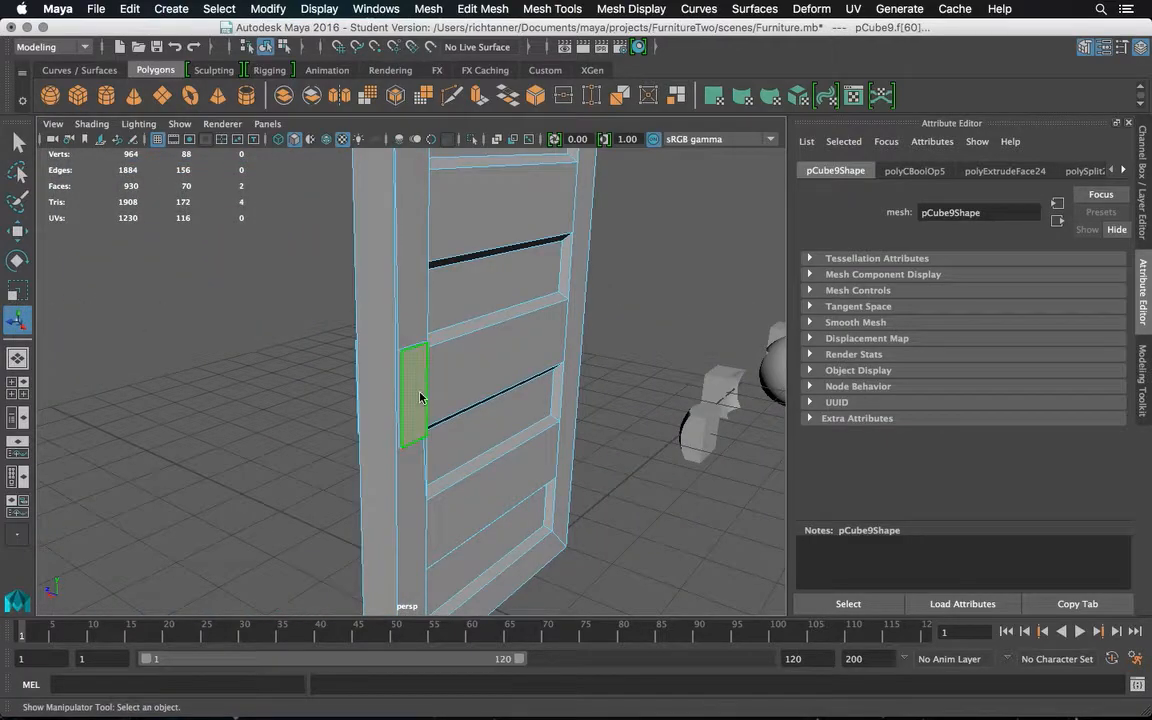
click(18, 291)
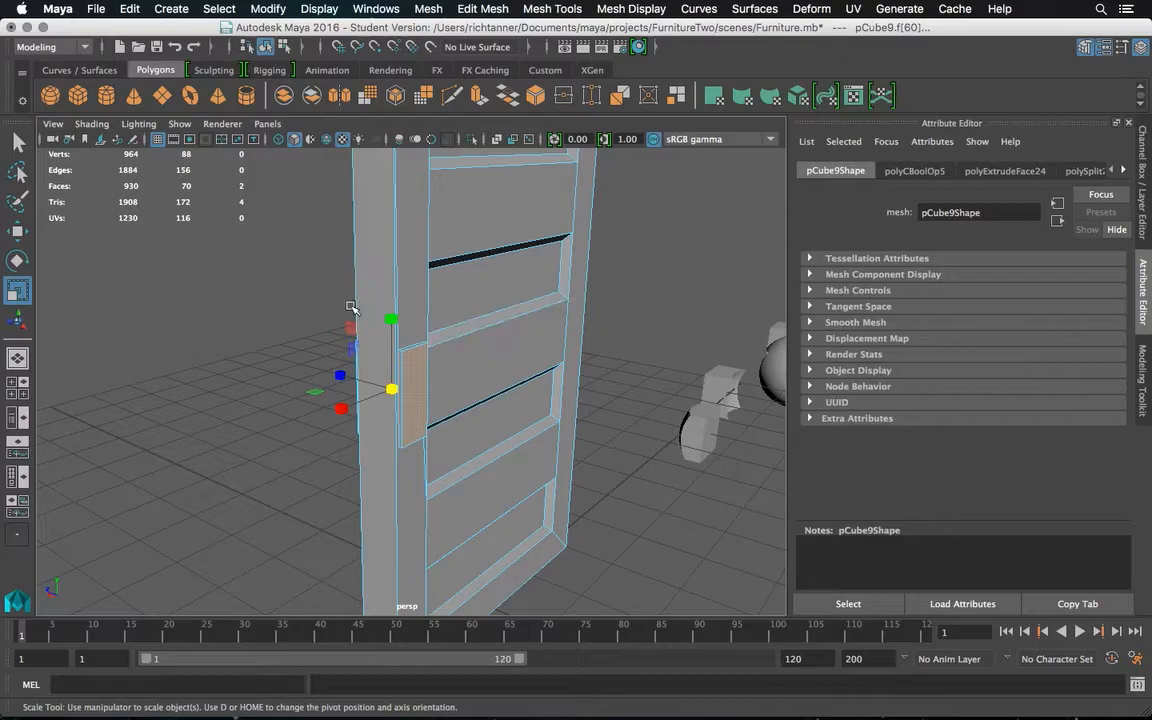
alt+drag(334, 319, 538, 343)
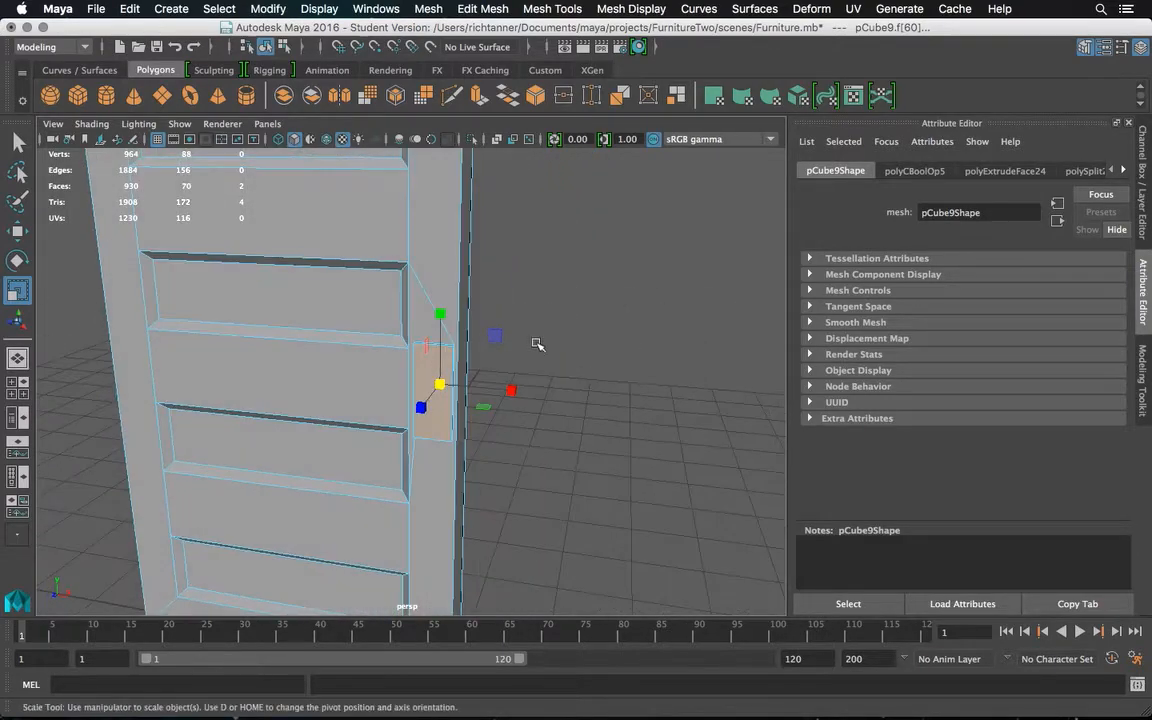
middle_drag(497, 334, 491, 334)
alt+drag(491, 334, 535, 337)
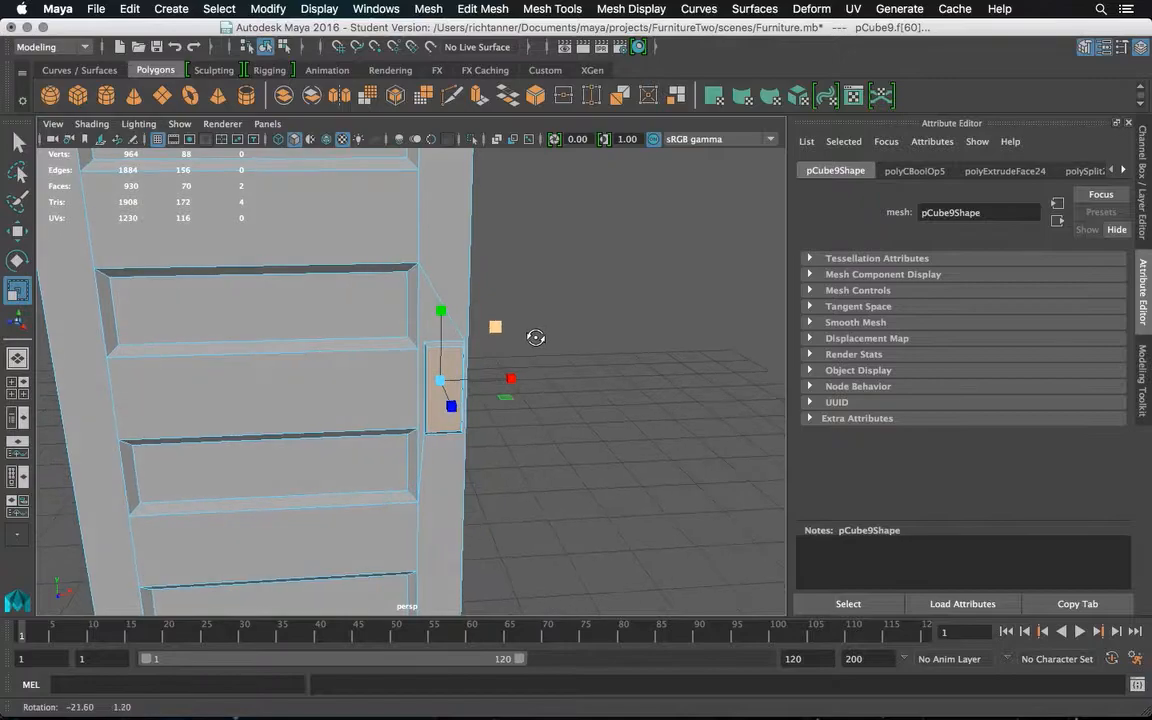
middle_drag(514, 376, 505, 376)
click(18, 143)
alt+drag(638, 357, 550, 342)
click(599, 345)
Create a polygon sphere and try 12 subdivisions for both its axis and its height
scroll(535, 304, down, 3)
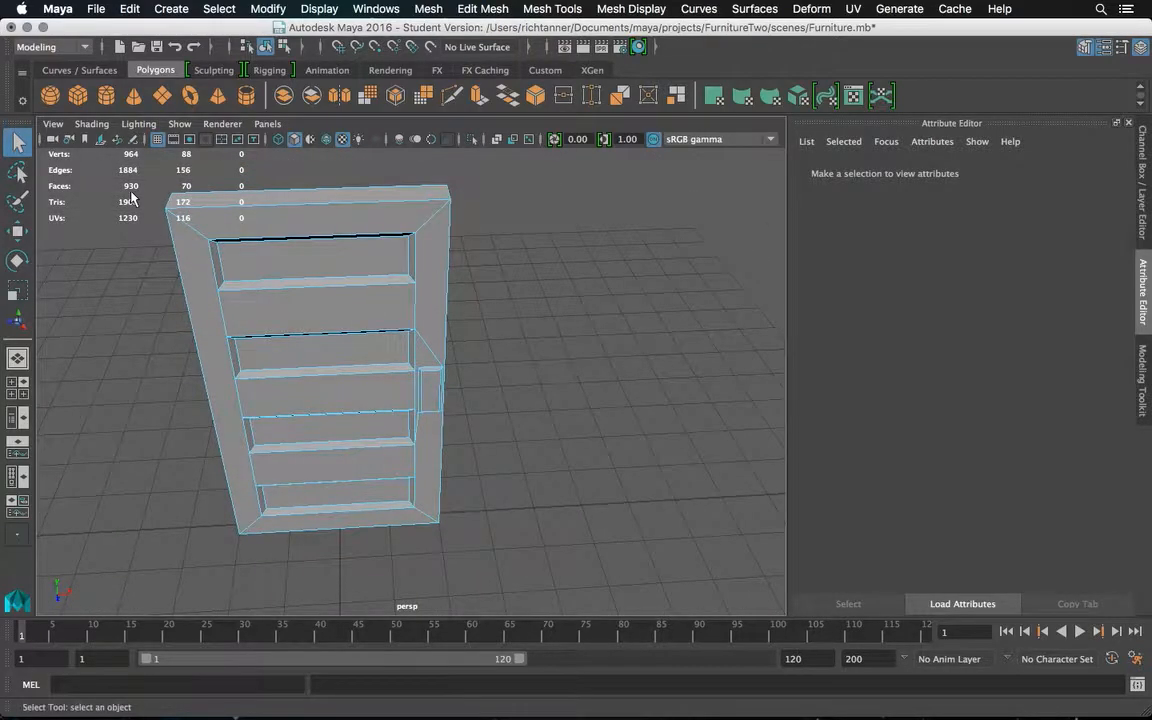
click(50, 95)
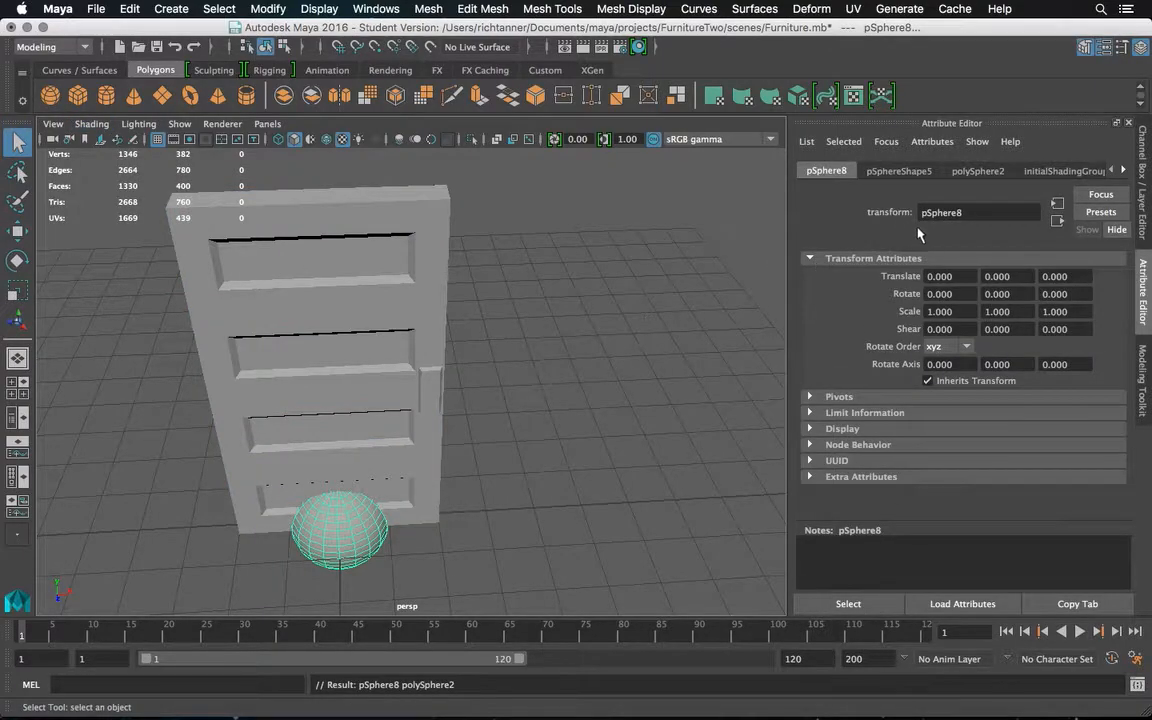
click(977, 171)
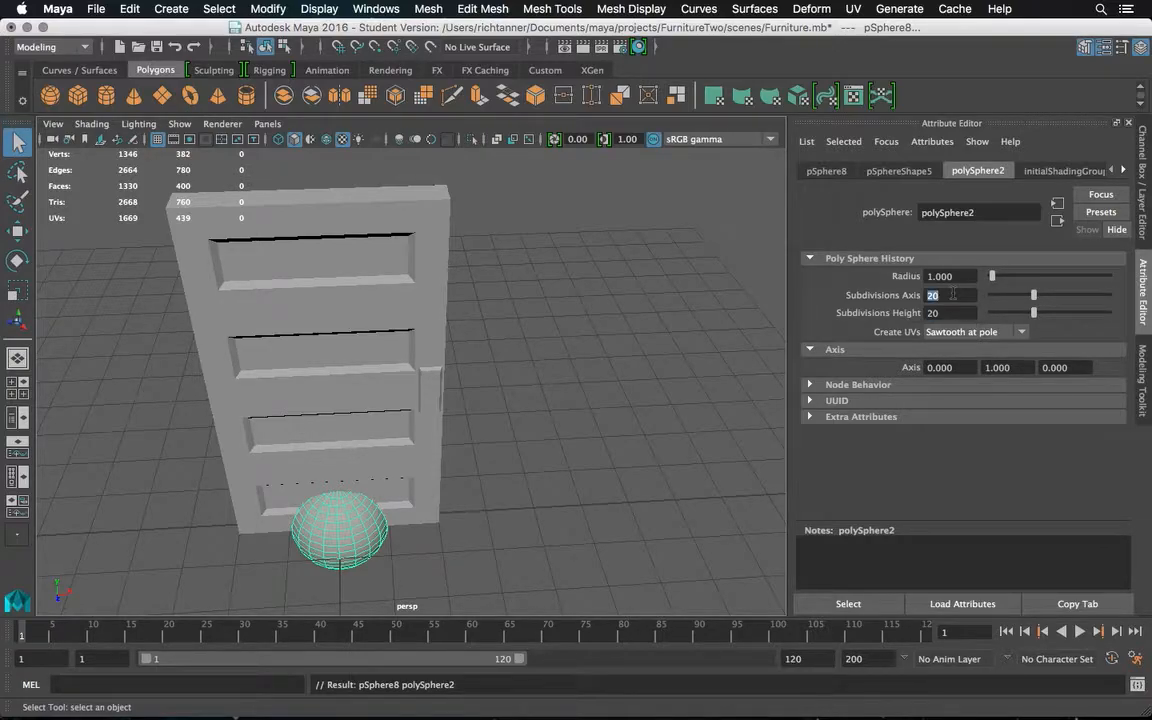
click(950, 313)
click(963, 277)
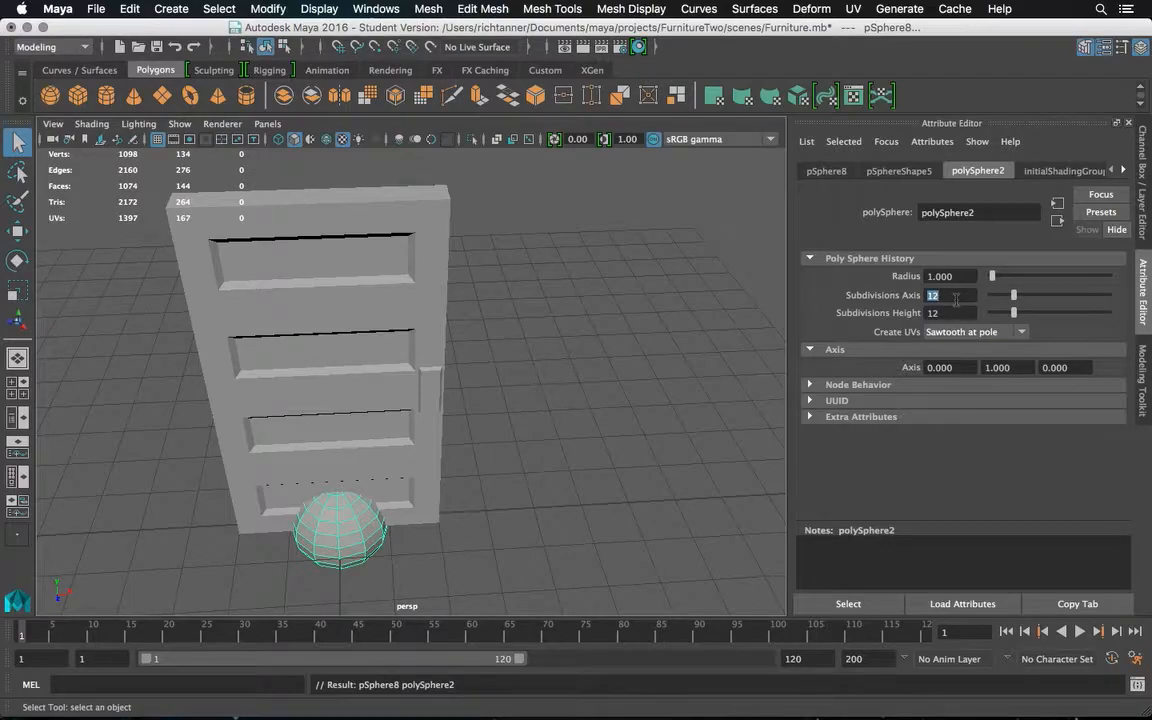
Set the sphere's axis and height subdivisions to 20 each
text(20)
key(Tab)
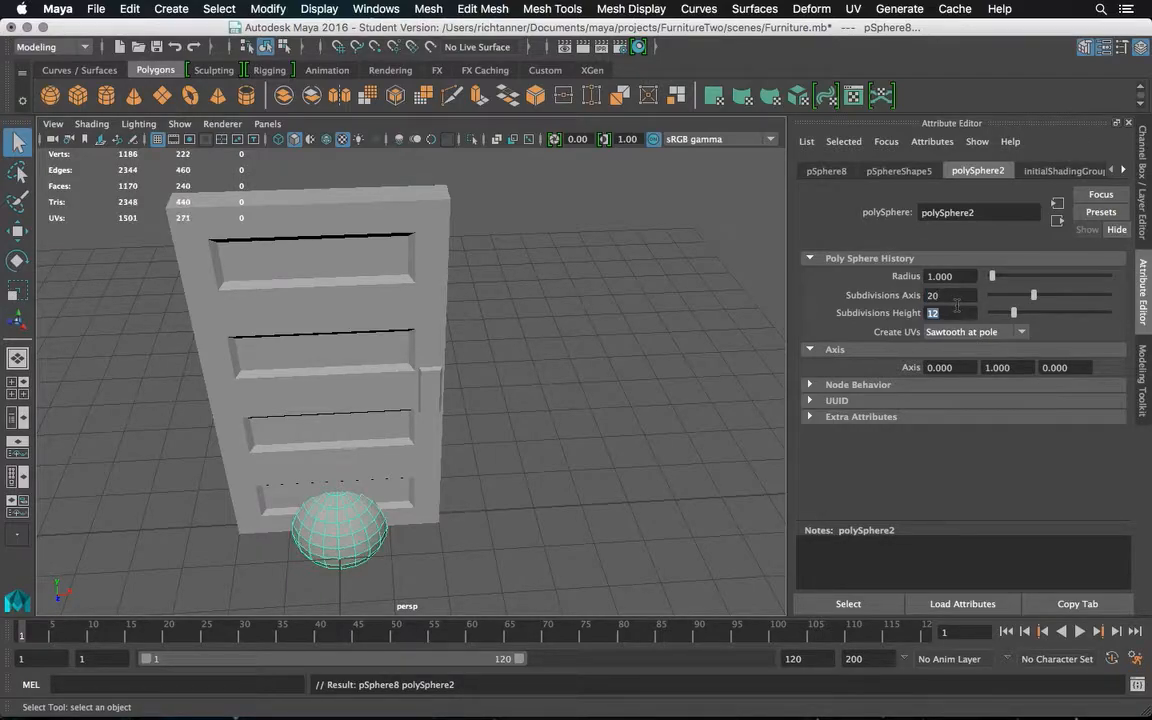
text(20)
key(Return)
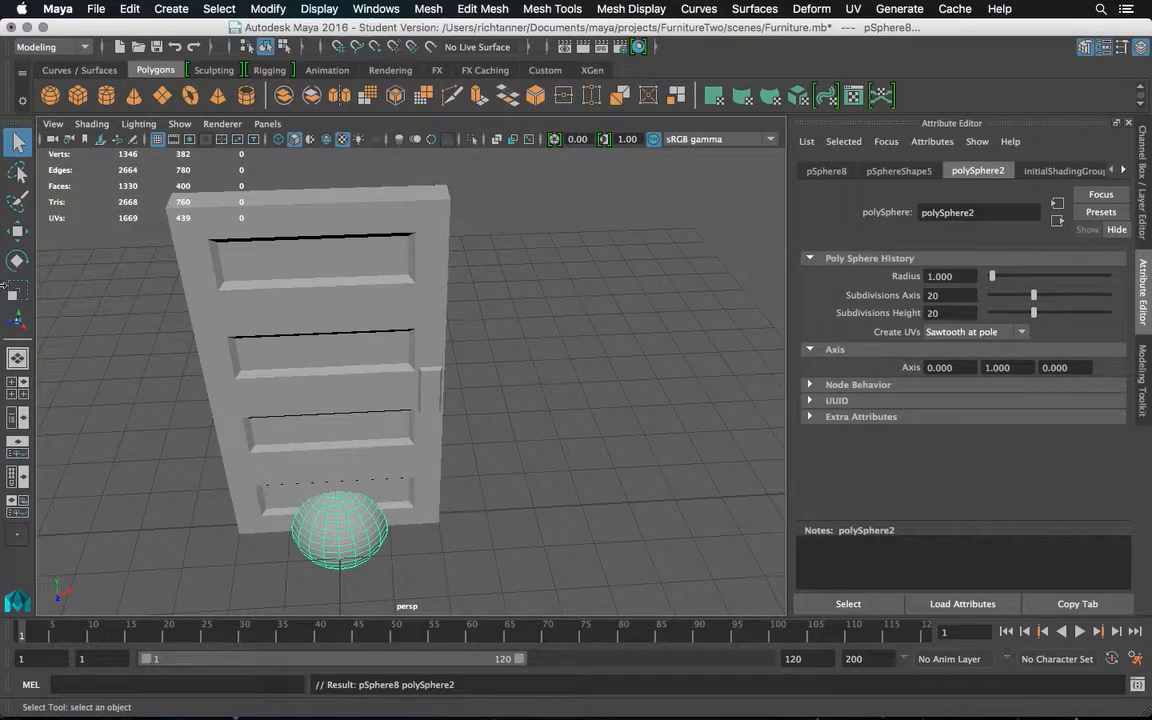
Rotate the sphere to exactly 90 degrees about X and set its radius to 0.5
click(17, 260)
drag(340, 508, 327, 591)
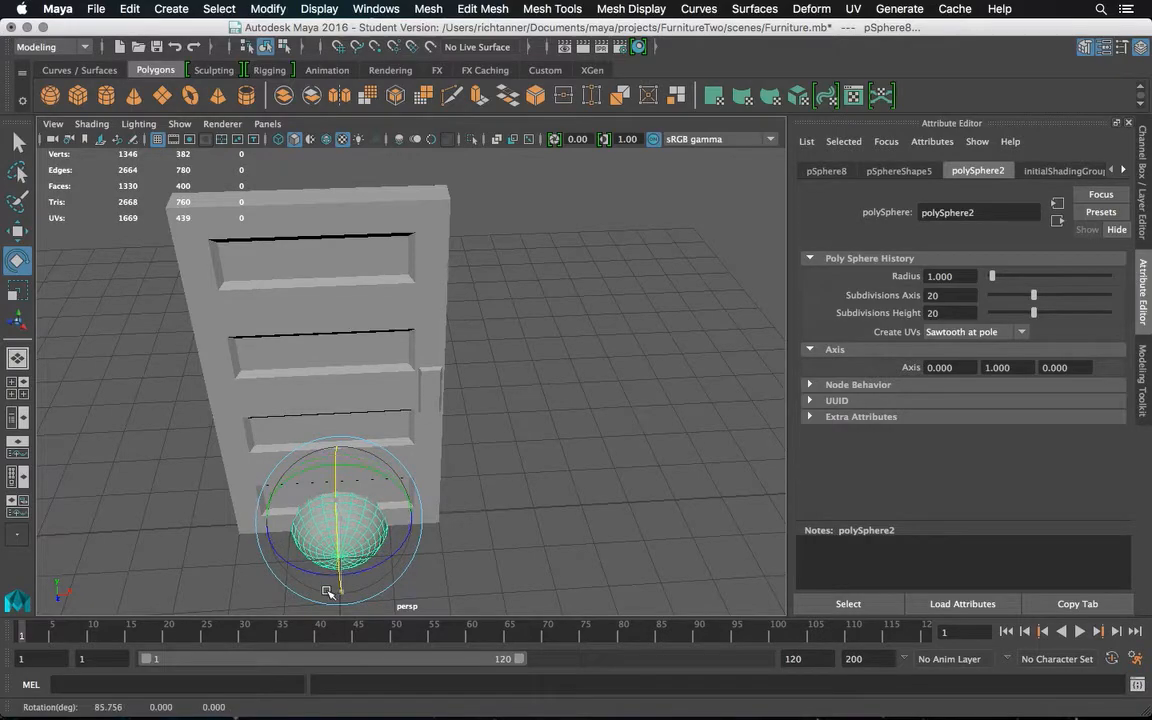
click(829, 174)
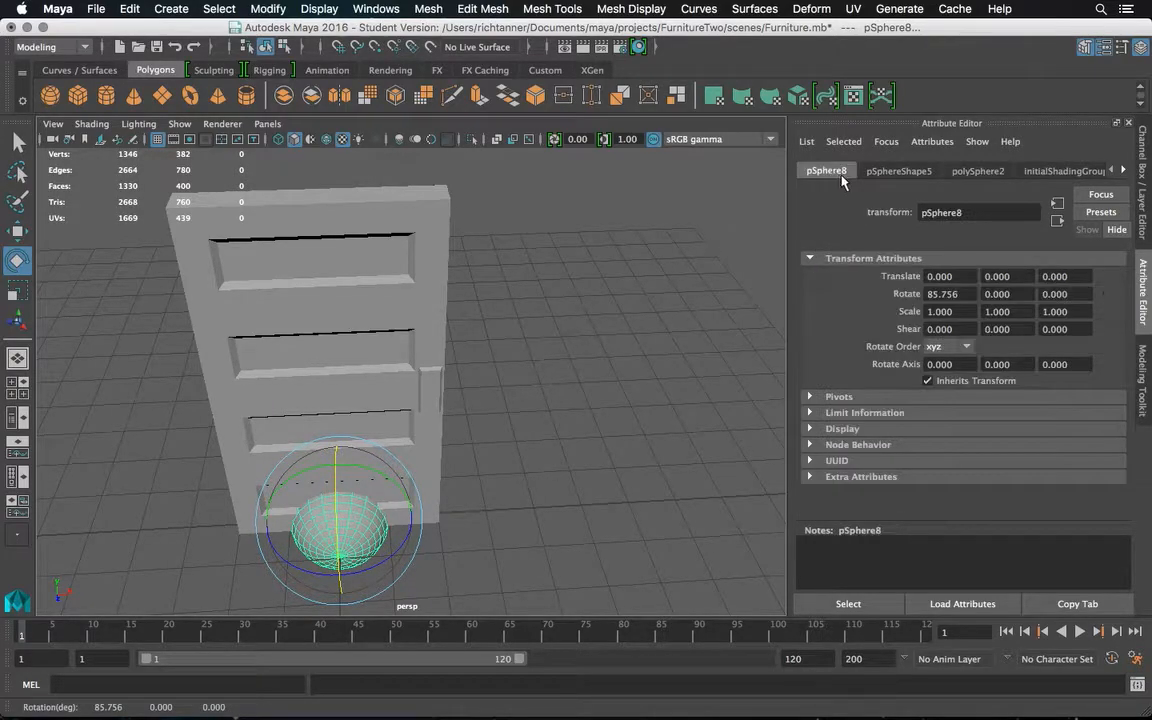
double_click(970, 293)
text(90)
key(Return)
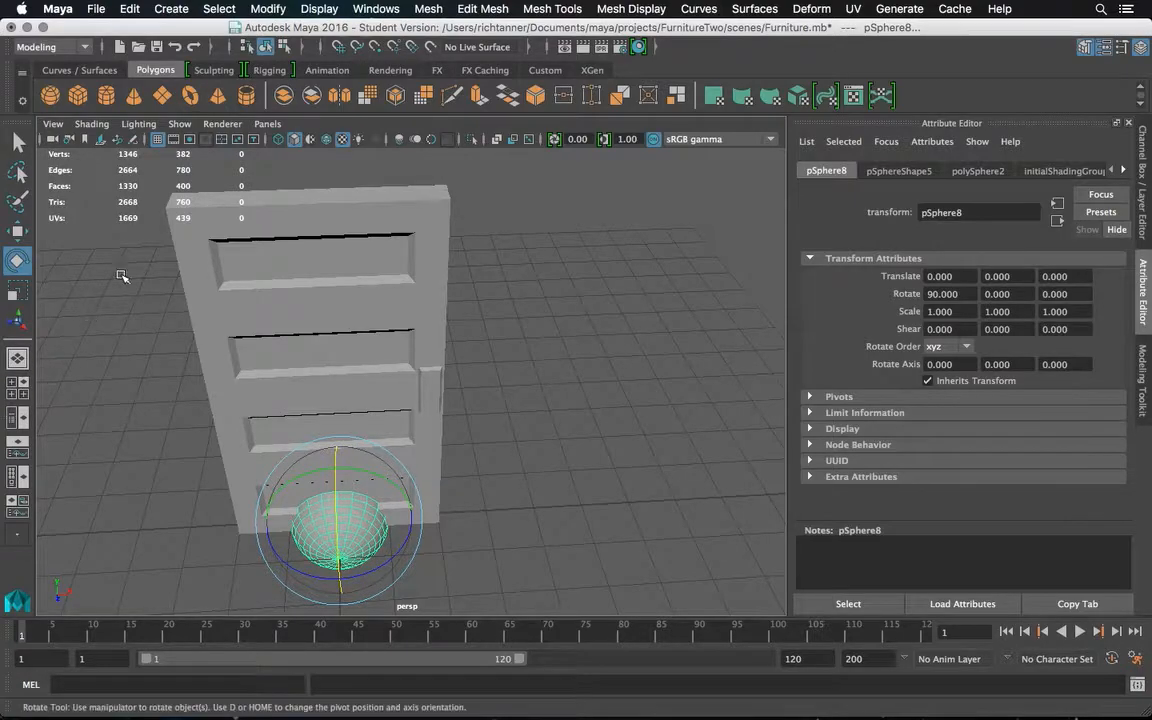
click(990, 172)
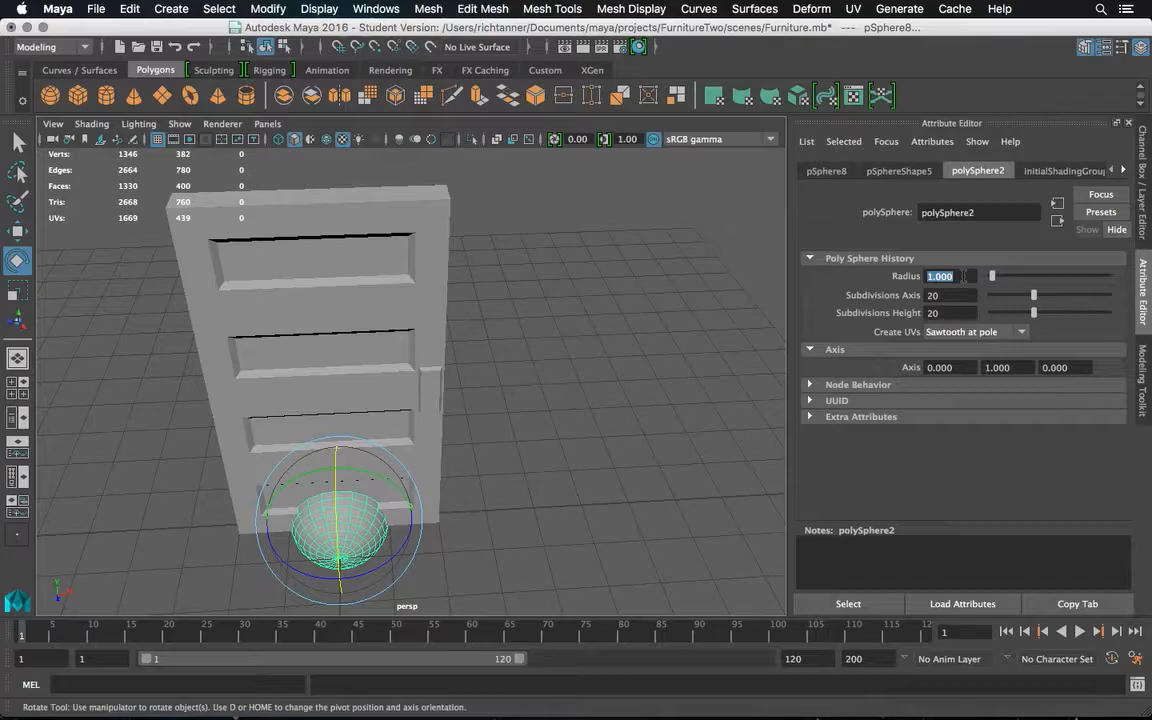
text(.5)
key(Return)
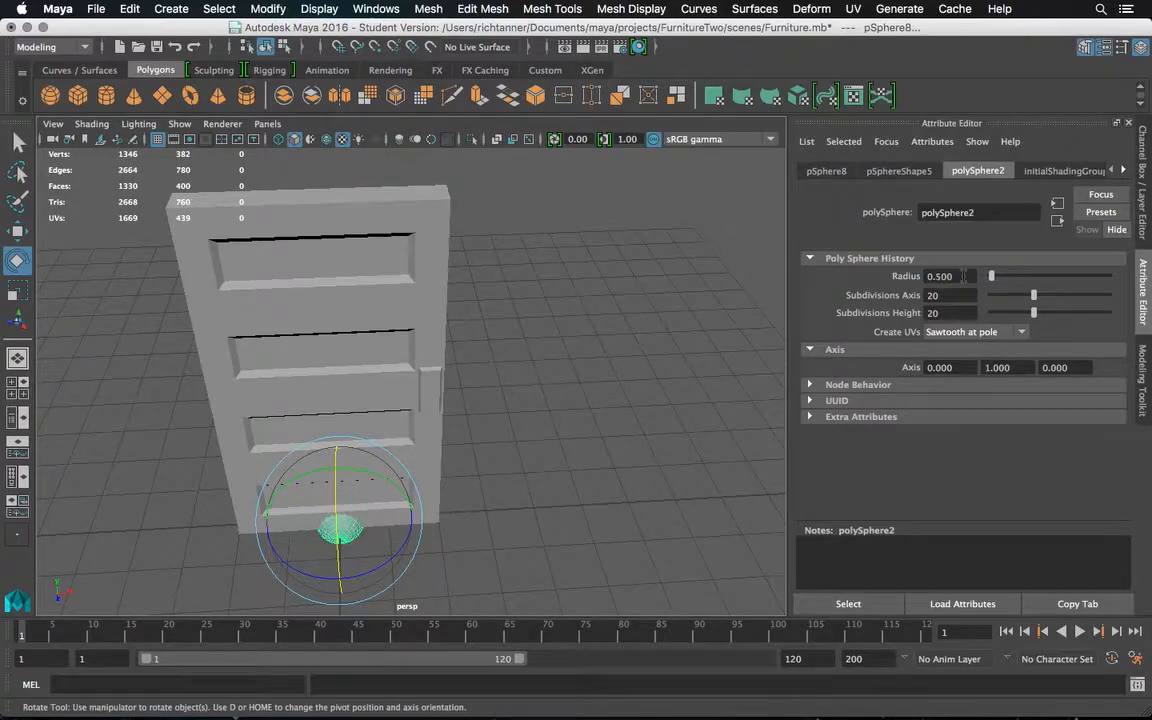
Move the sphere in front of the door's handle plate, at about X 1.735, Y 3.581, Z 0.795
click(17, 231)
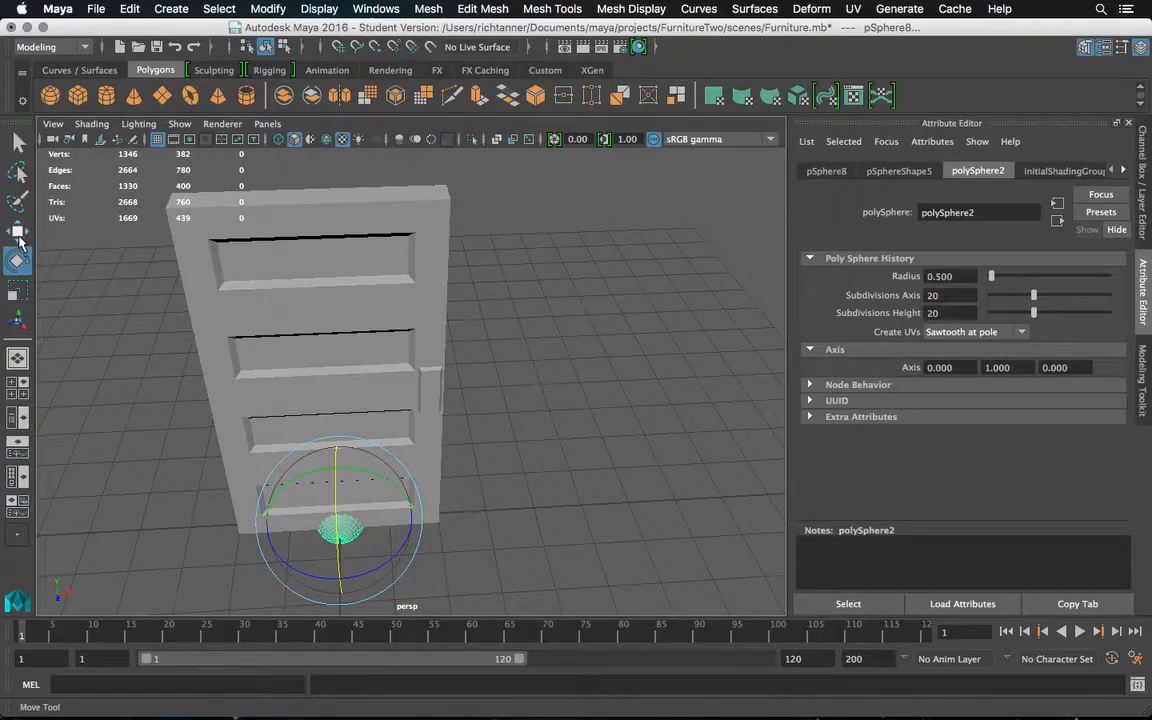
drag(335, 467, 324, 322)
drag(385, 384, 482, 384)
alt+drag(543, 320, 406, 325)
drag(350, 418, 323, 420)
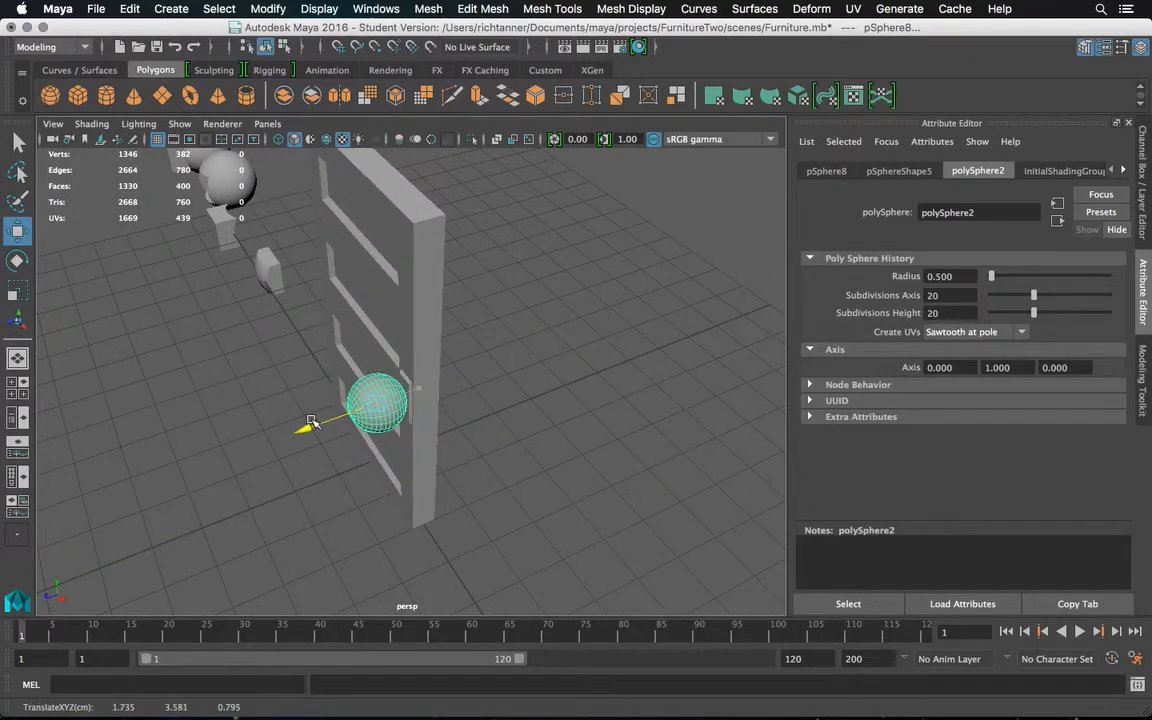
Try a radius of 0.1 for the sphere and set it to 0.15
alt+drag(318, 346, 543, 347)
drag(932, 276, 953, 276)
text(100)
key(Return)
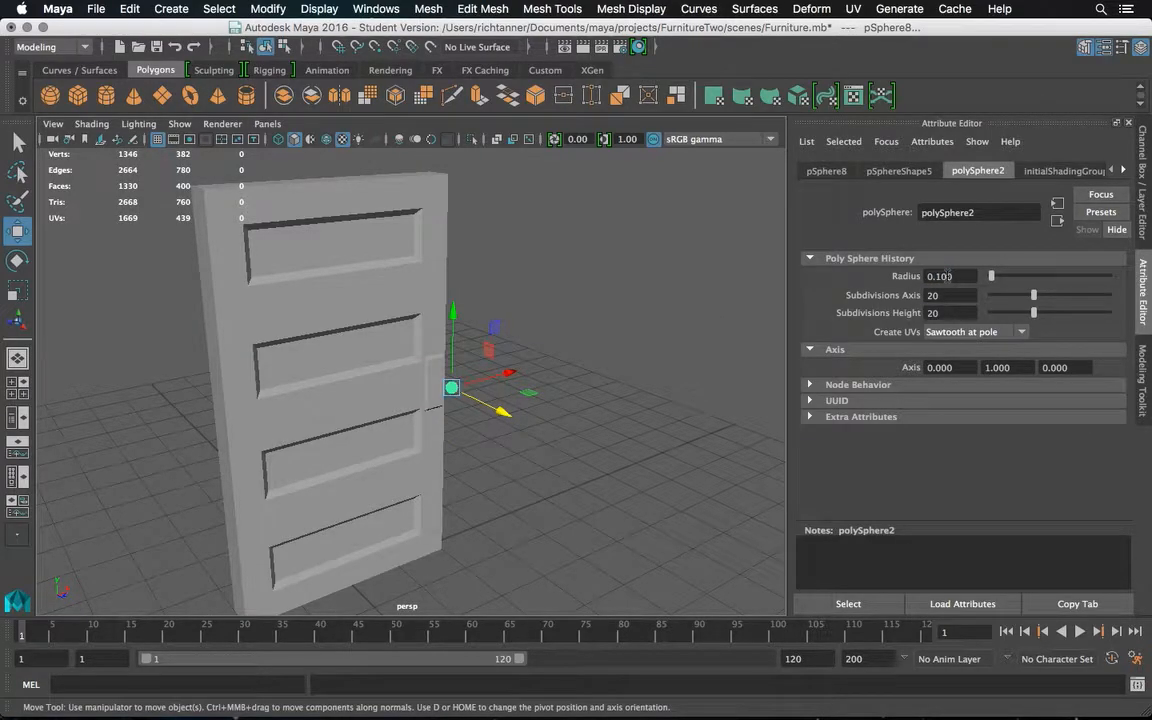
key(f)
alt+drag(617, 355, 489, 388)
scroll(489, 390, down, 5)
mouse_move(574, 337)
alt+mouse_down()
mouse_move(532, 378)
mouse_move(563, 329)
mouse_move(575, 333)
alt+mouse_up()
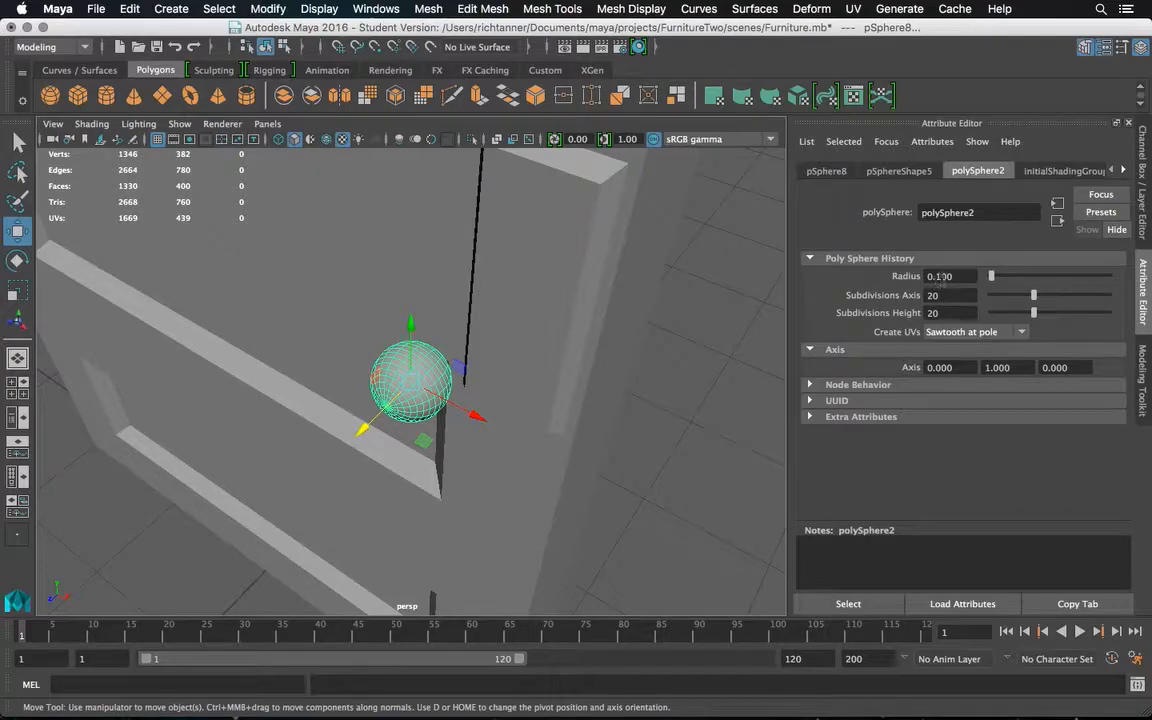
key(Return)
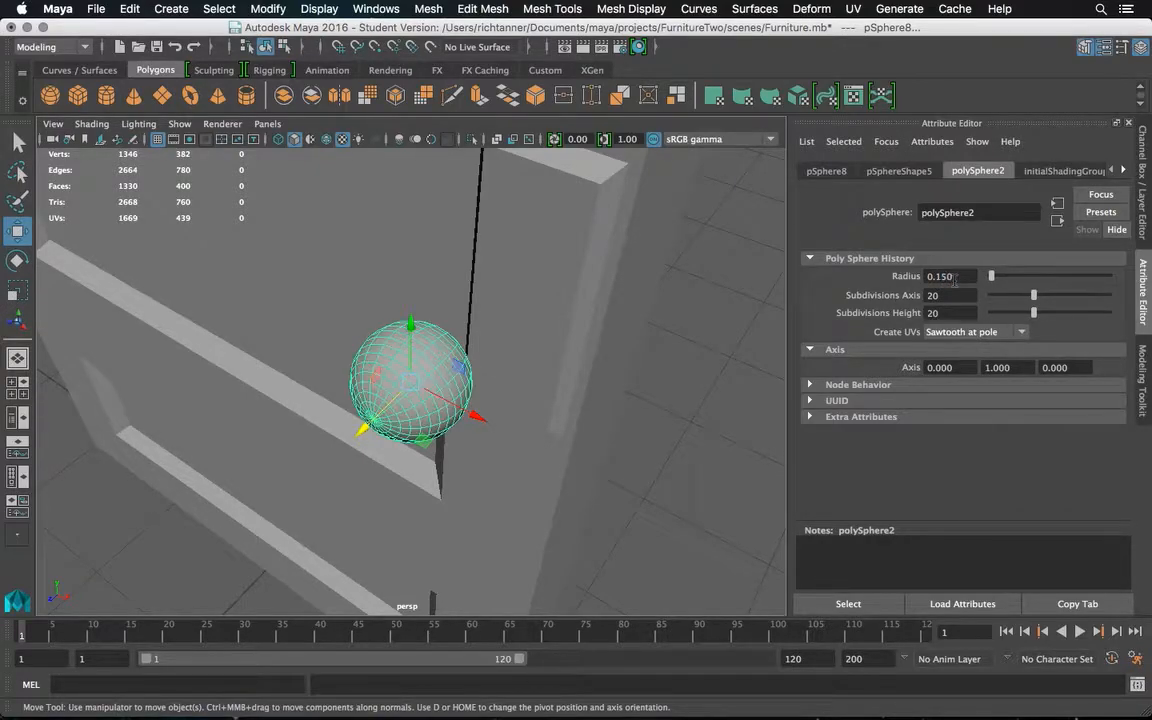
Switch the sphere to face selection and pick a few of the small faces near its front pole
alt+drag(553, 332, 408, 366)
right_drag(406, 259, 406, 303)
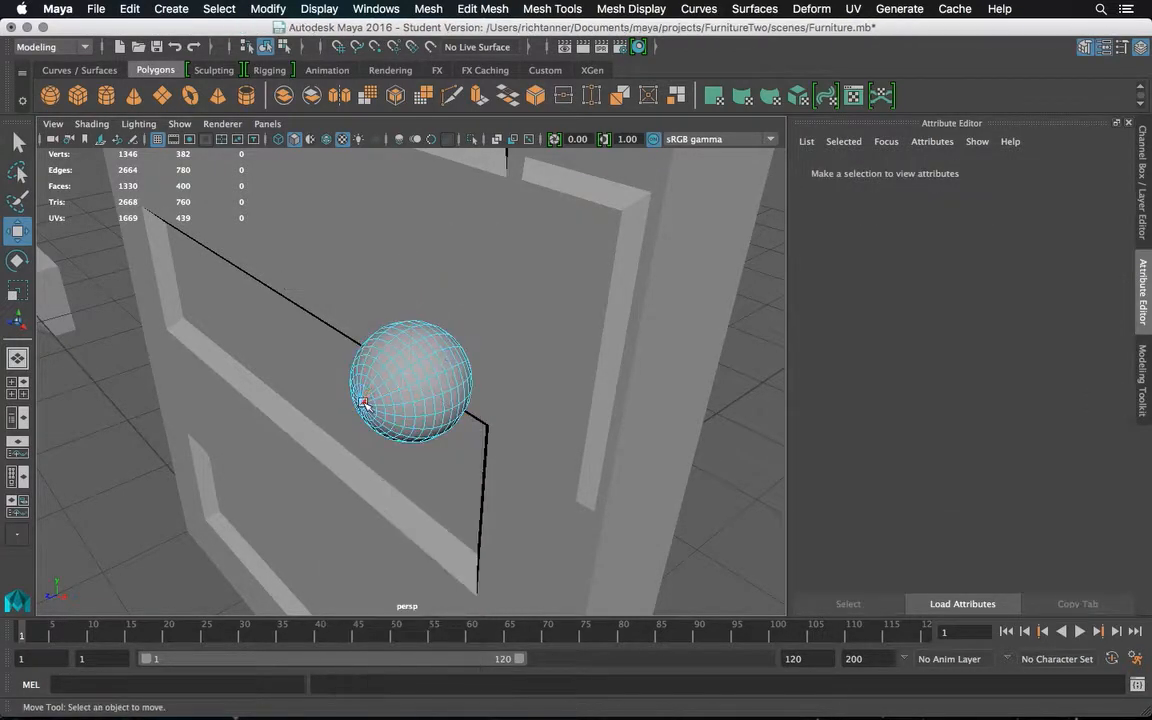
click(362, 401)
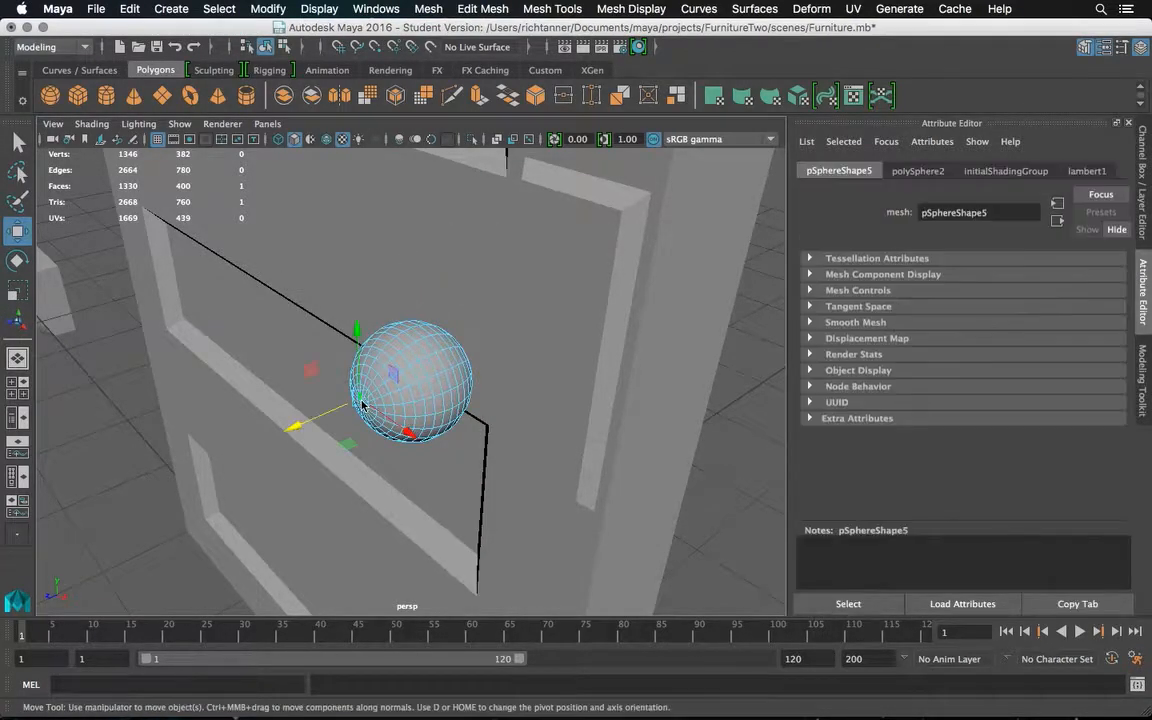
key(f)
scroll(385, 400, down, 8)
scroll(392, 399, up, 6)
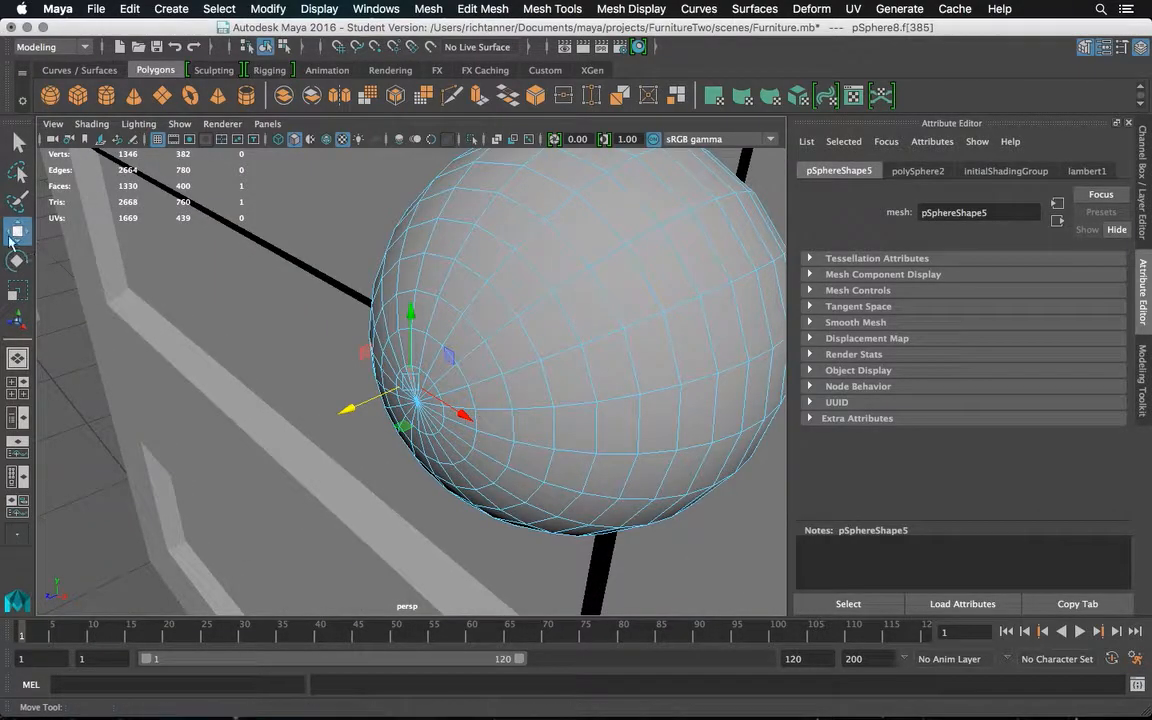
click(18, 146)
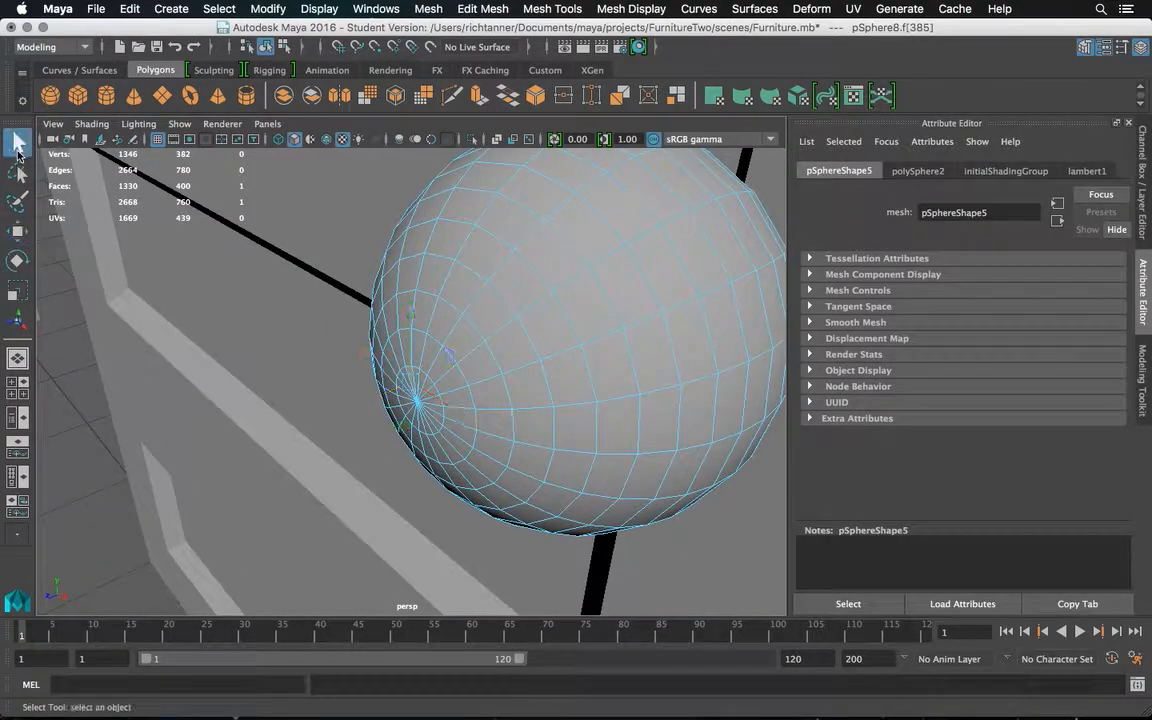
shift+click(403, 354)
shift+click(406, 352)
shift+click(417, 354)
alt+drag(423, 380, 488, 334)
Select the full ring of triangular faces around the sphere's front pole
click(423, 376)
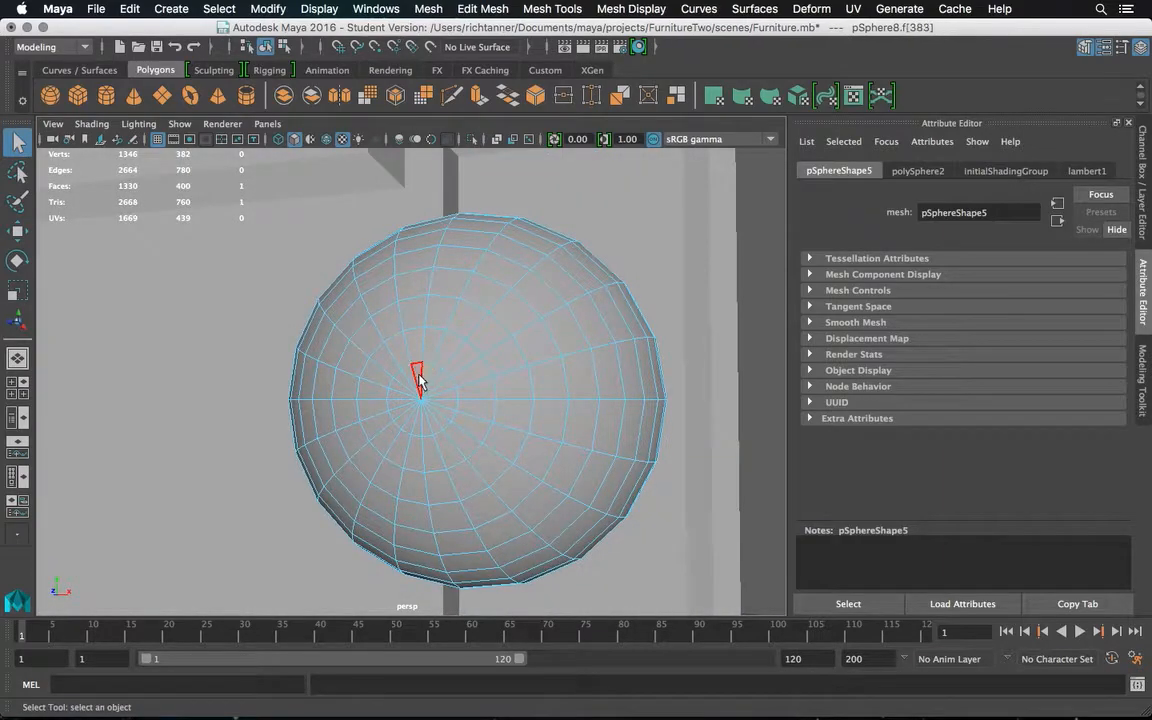
shift+click(419, 375)
shift+click(410, 377)
shift+click(405, 382)
shift+click(401, 388)
shift+click(399, 396)
shift+click(400, 405)
shift+click(400, 410)
shift+click(404, 417)
shift+click(411, 421)
shift+click(424, 424)
shift+click(430, 420)
shift+click(438, 416)
shift+click(450, 412)
shift+click(437, 404)
shift+click(442, 391)
shift+click(442, 381)
shift+click(443, 380)
shift+click(443, 380)
shift+click(438, 377)
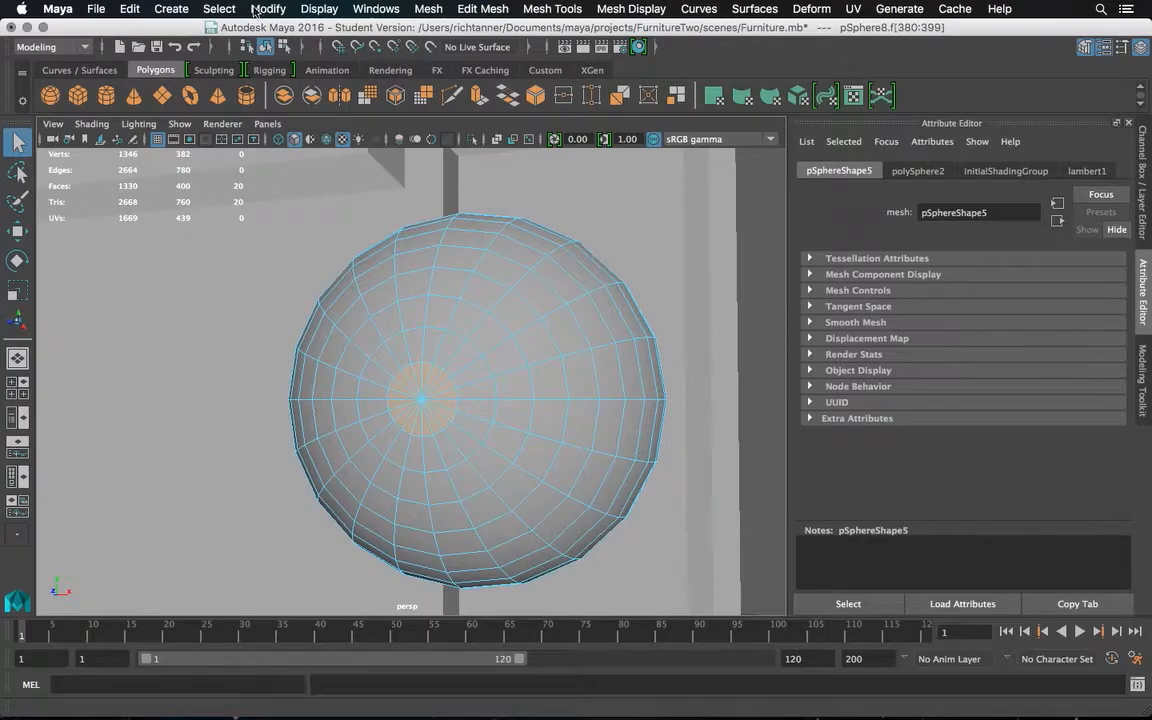
Grow the face selection twice so it covers three rings around the sphere's front pole
click(219, 9)
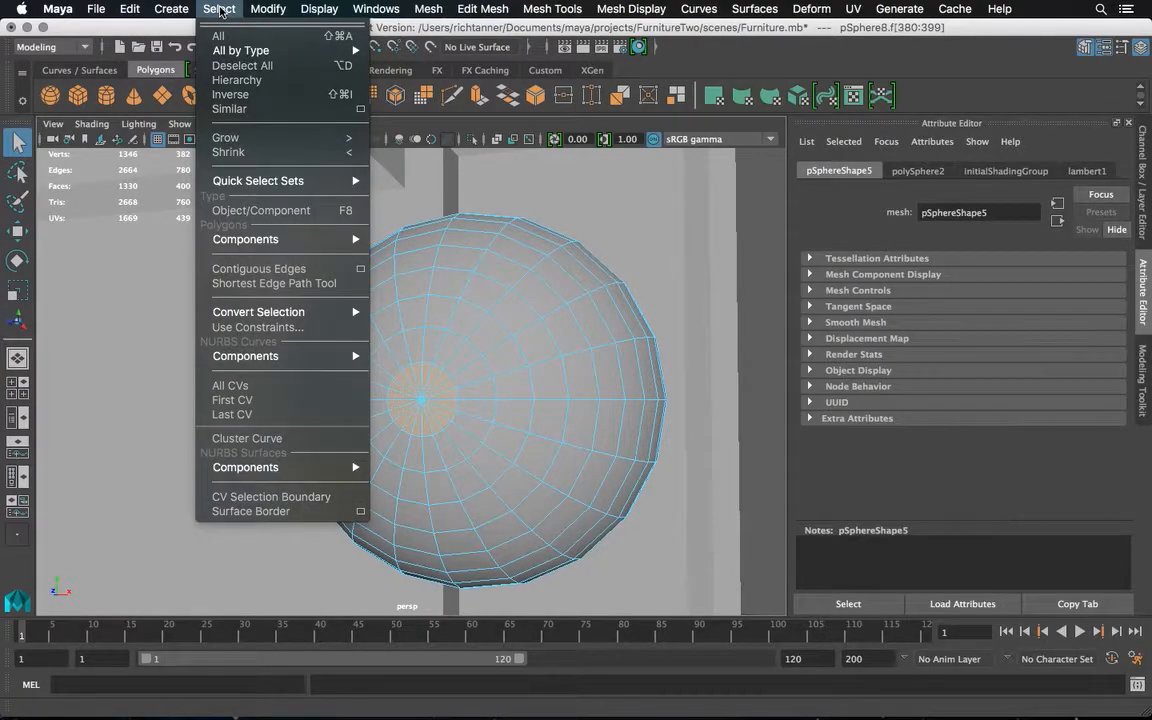
click(226, 138)
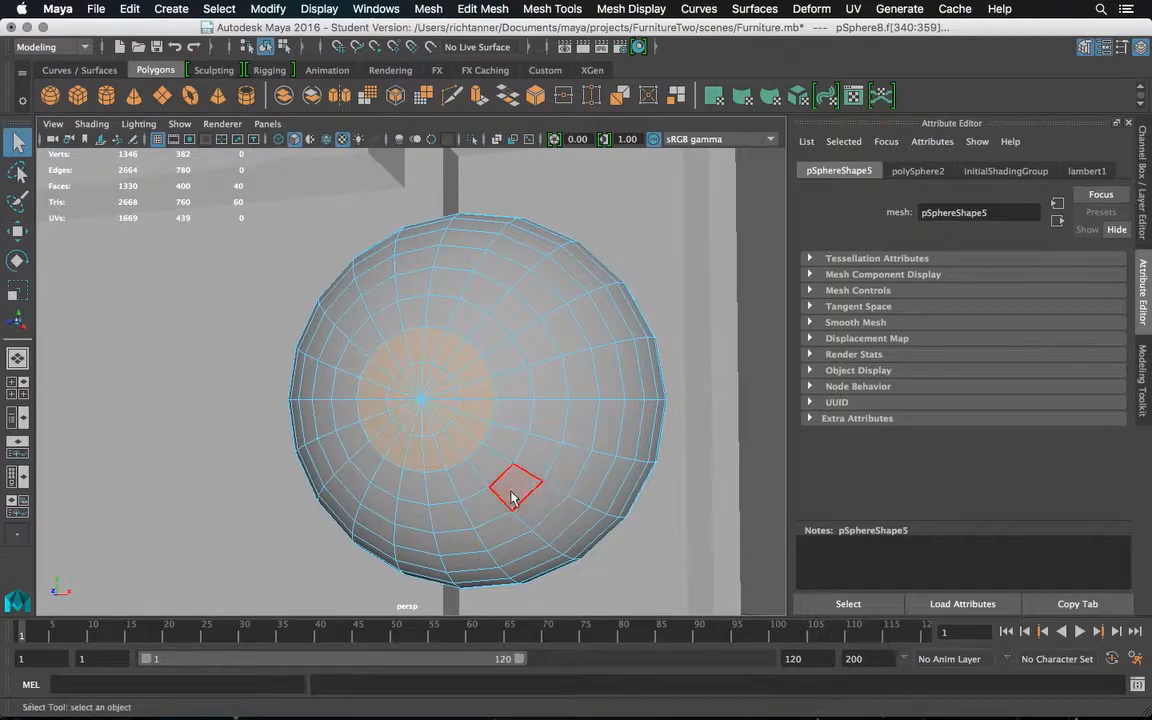
mouse_move(445, 342)
alt+mouse_down()
mouse_move(373, 380)
mouse_move(327, 383)
mouse_move(417, 386)
mouse_move(522, 359)
mouse_move(447, 355)
alt+mouse_up()
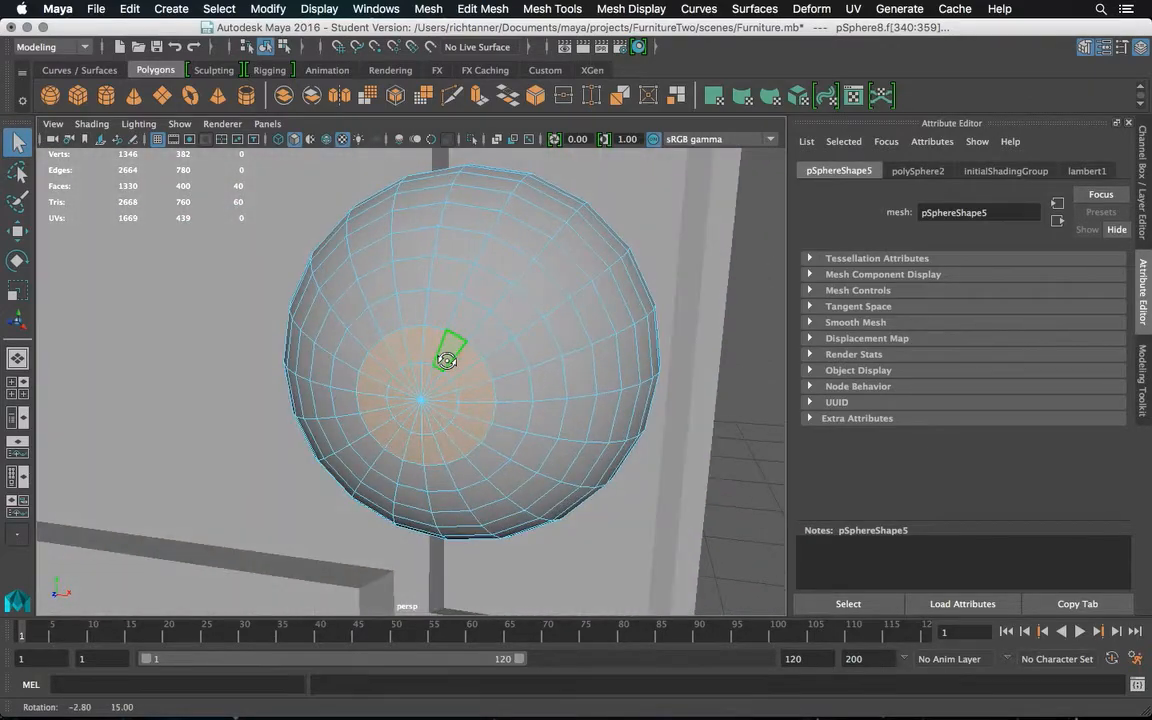
click(222, 9)
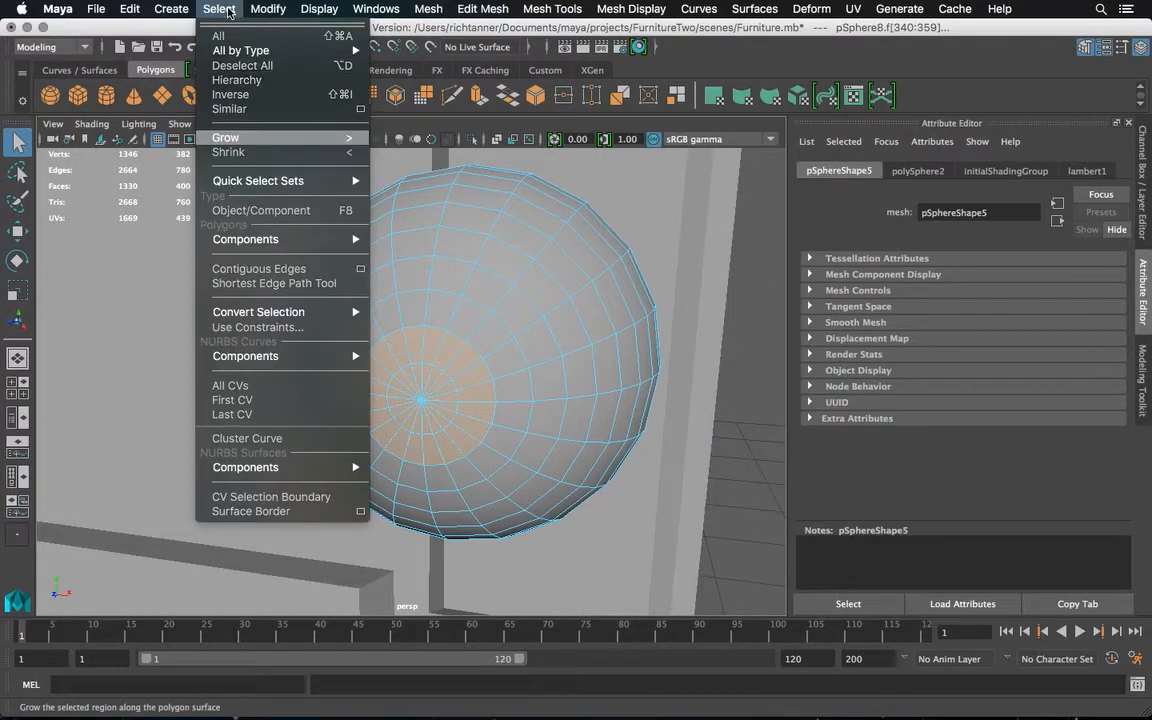
click(252, 139)
Flatten the selected faces at the sphere's front by scaling them along the sphere's pole axis, and leave face selection
alt+drag(540, 283, 475, 279)
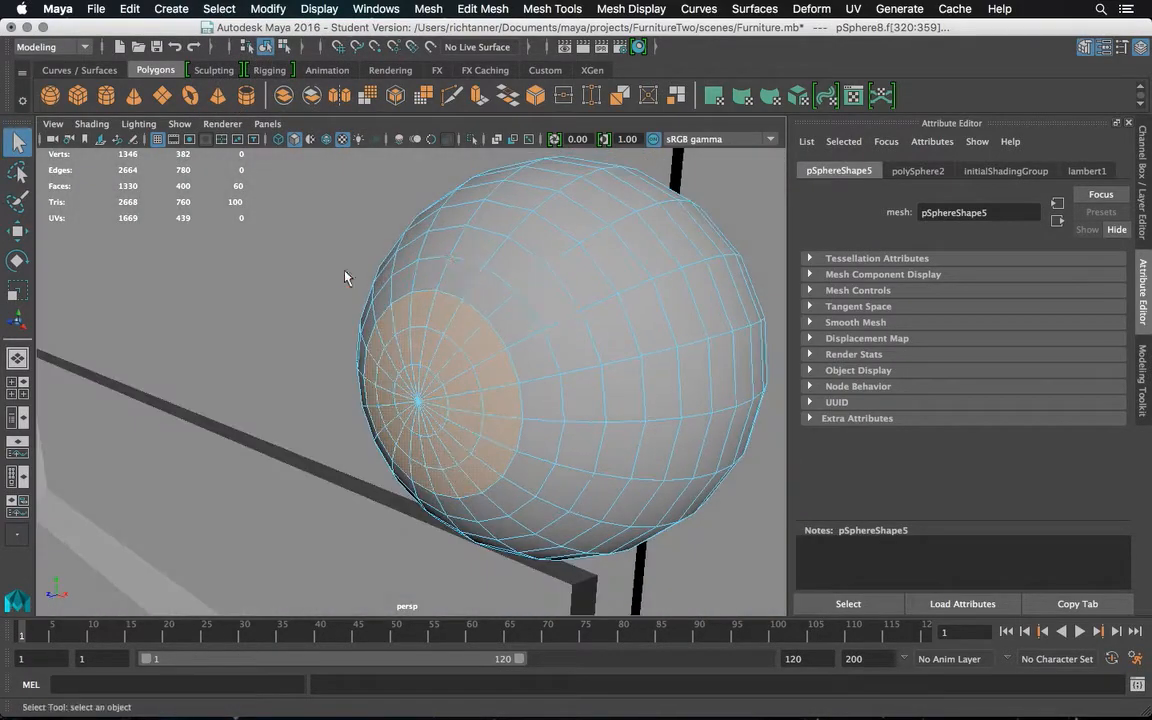
click(14, 291)
mouse_move(372, 414)
middle_down()
mouse_move(586, 373)
mouse_move(352, 410)
middle_up()
drag(352, 409, 503, 322)
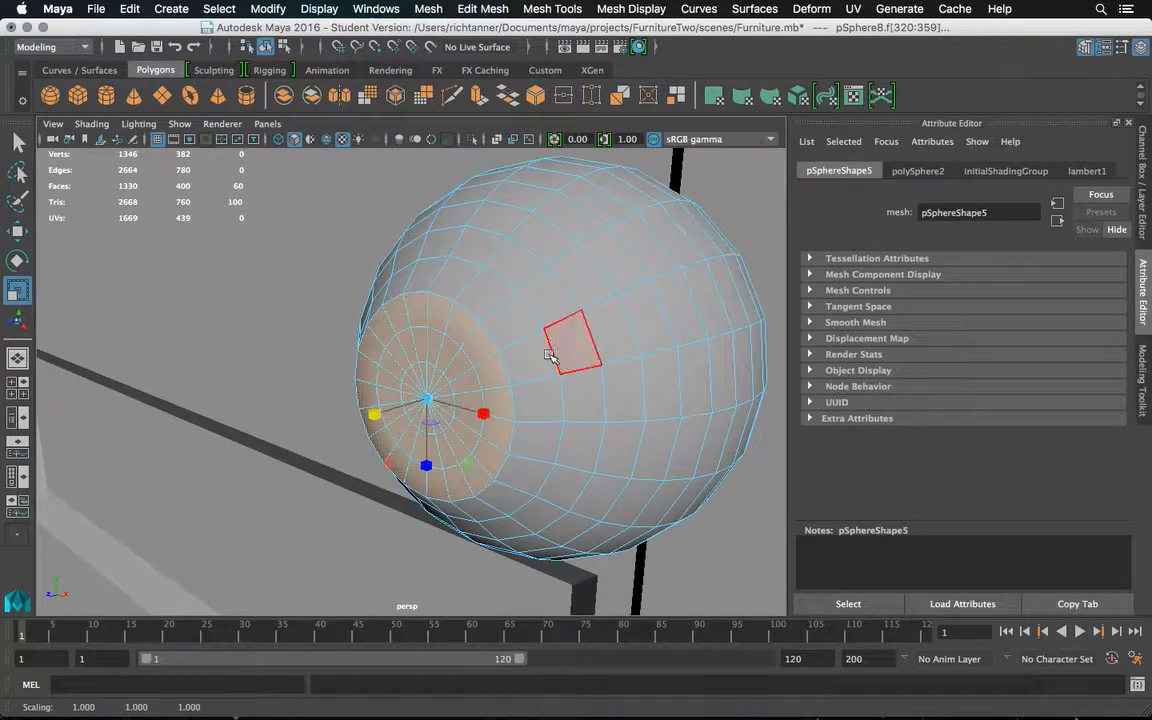
click(17, 231)
alt+drag(518, 277, 604, 357)
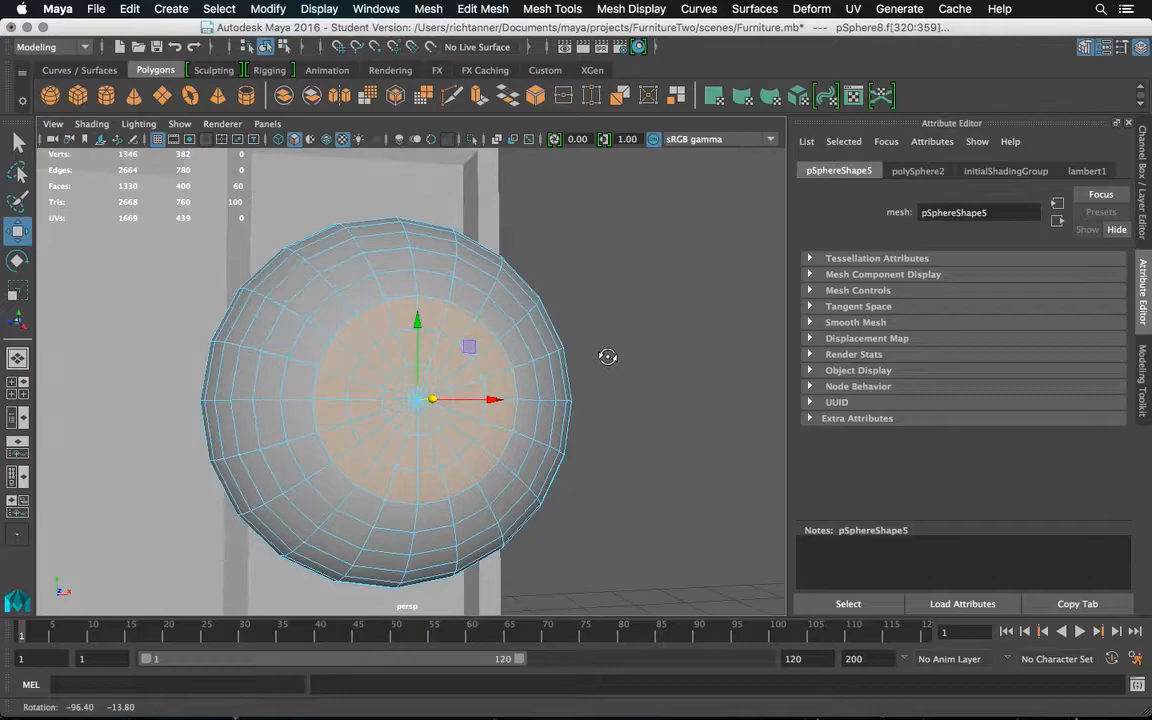
click(612, 358)
alt+drag(488, 327, 452, 322)
click(748, 278)
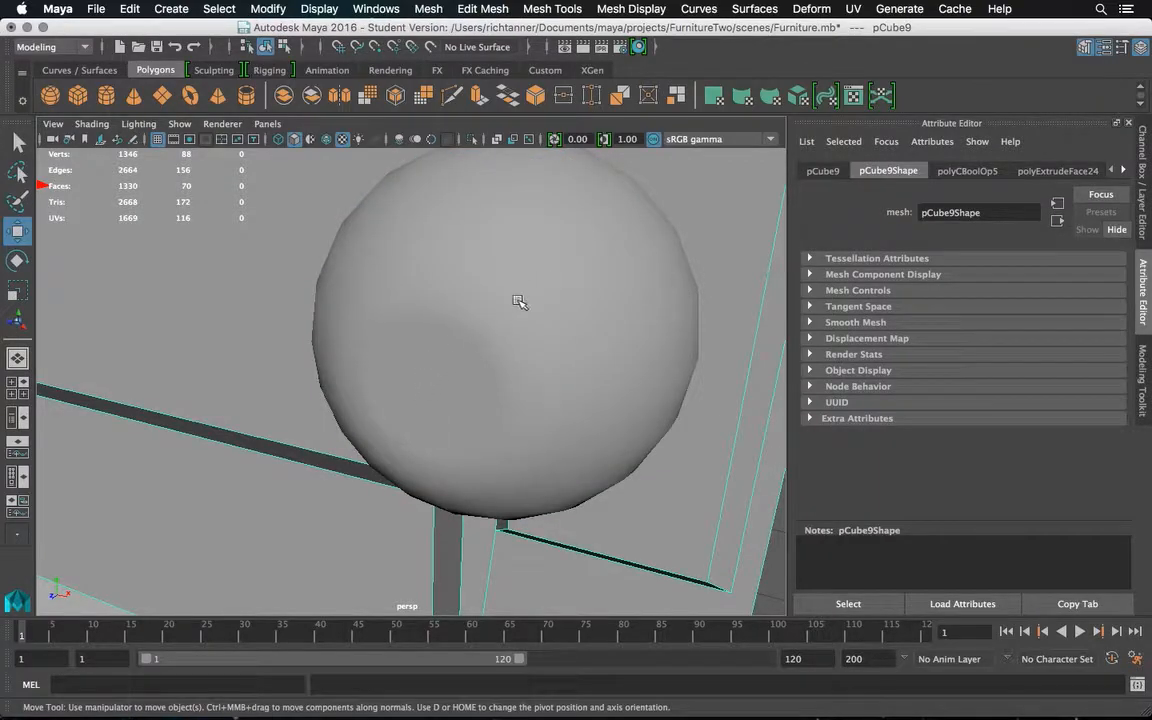
Harden the edge loop around the sphere's flattened front, return to object mode and inspect the crisp rim
click(404, 302)
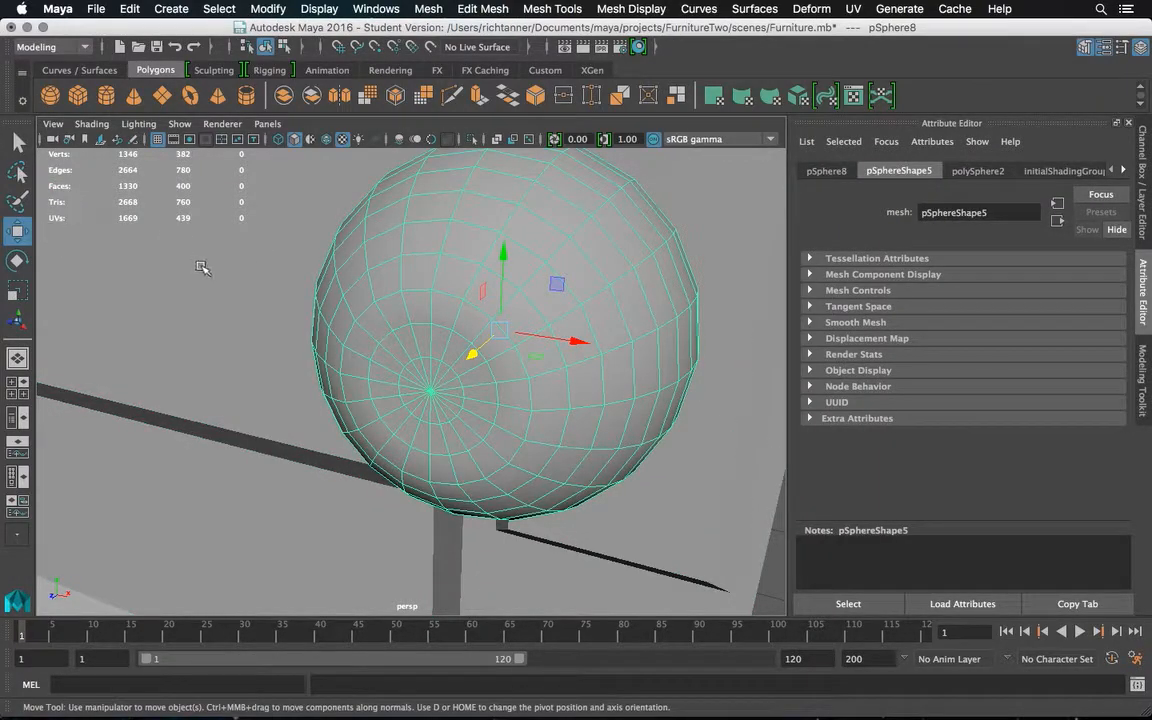
right_drag(437, 257, 432, 217)
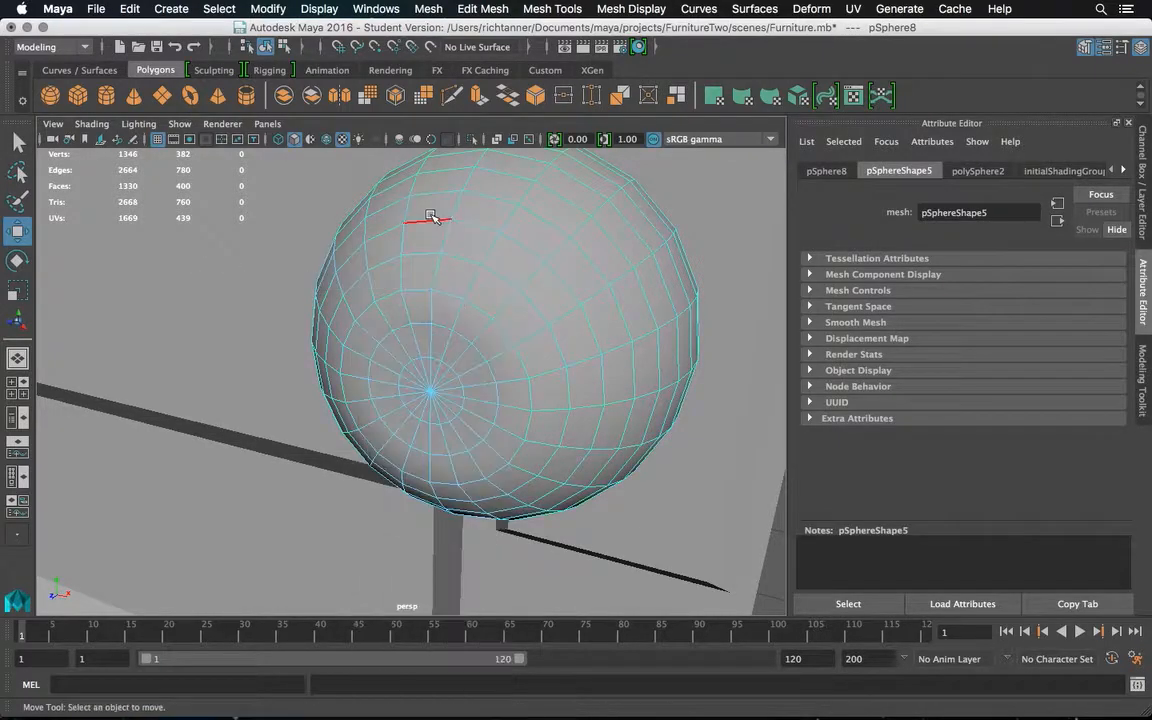
click(18, 142)
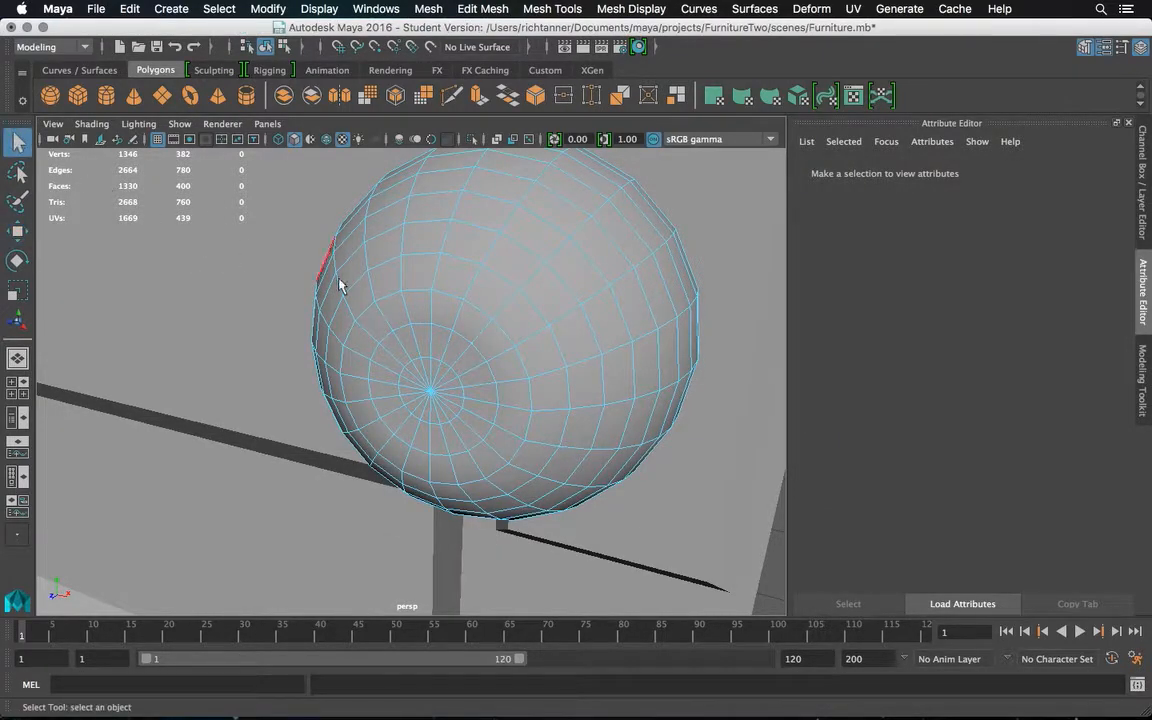
double_click(452, 296)
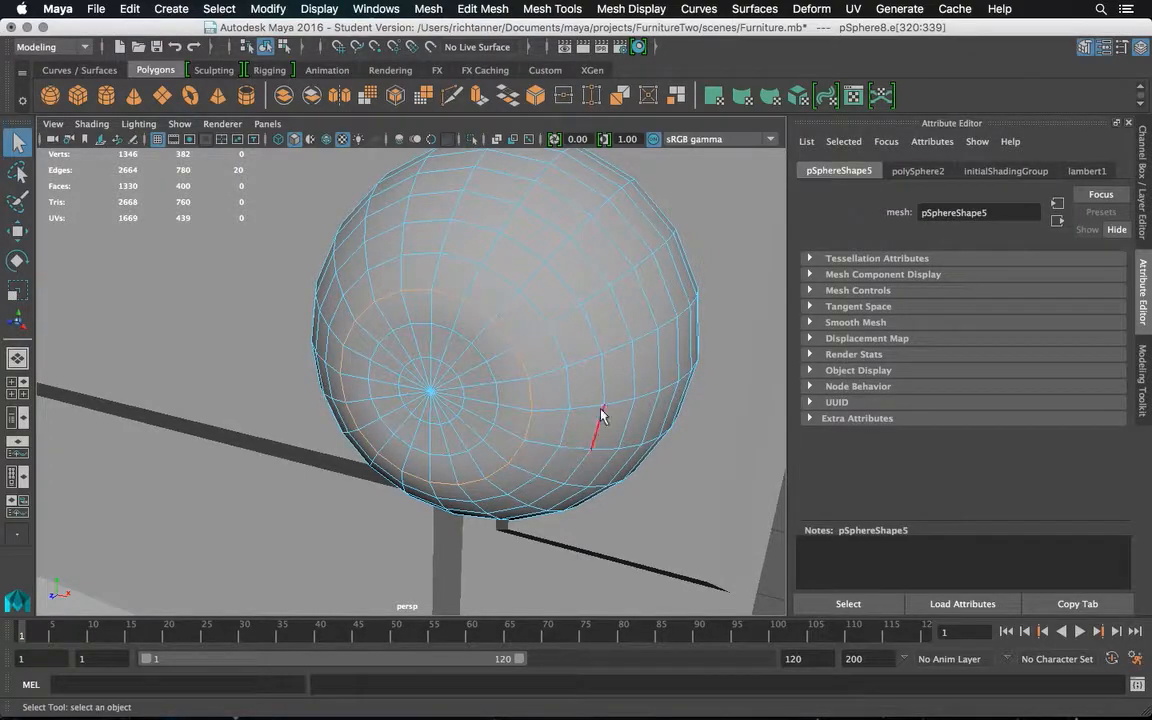
click(634, 10)
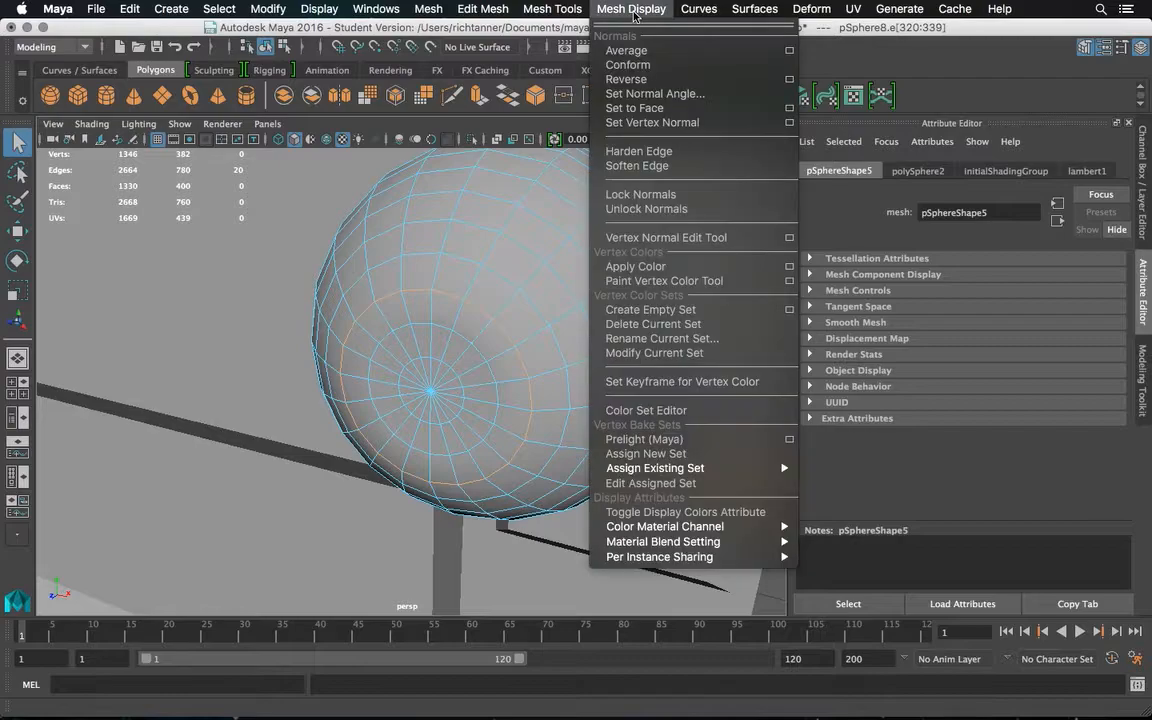
click(657, 153)
right_drag(548, 259, 612, 242)
click(584, 252)
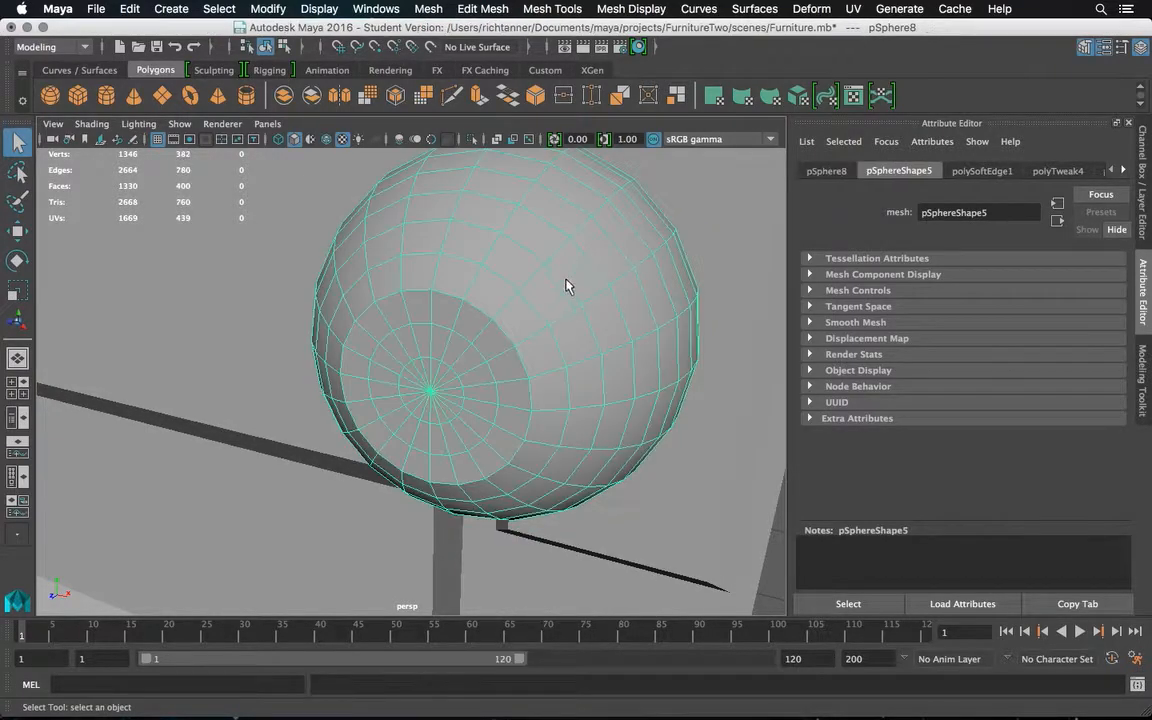
click(530, 311)
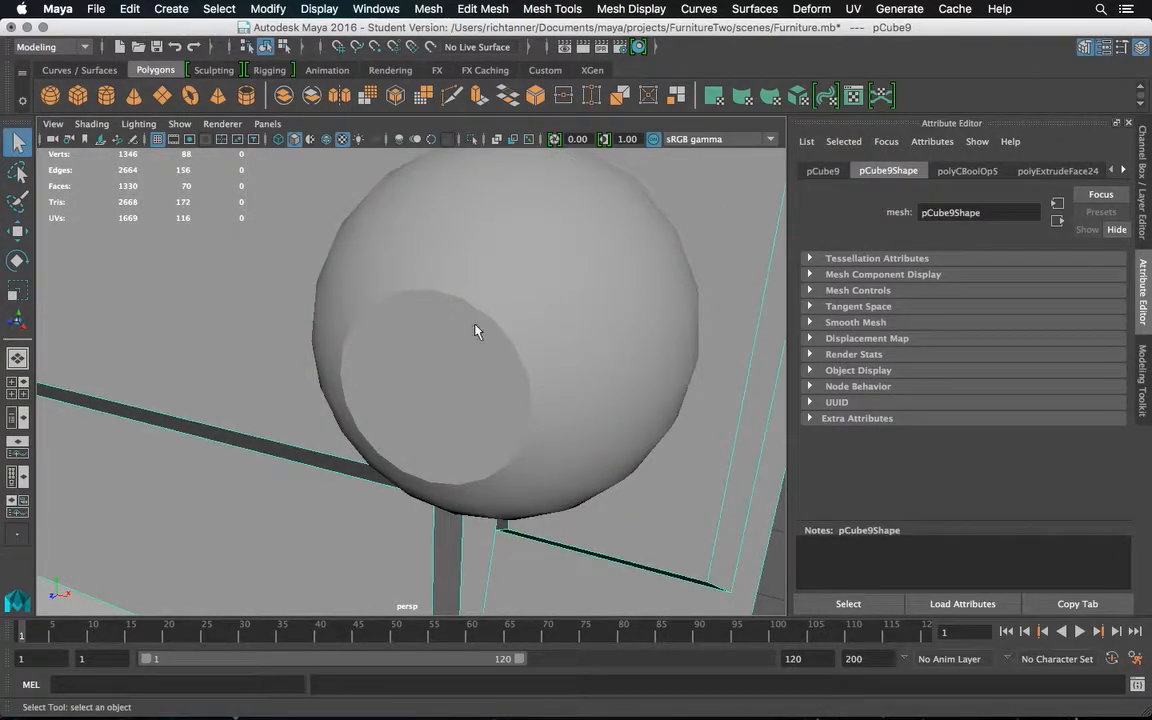
alt+drag(447, 355, 407, 315)
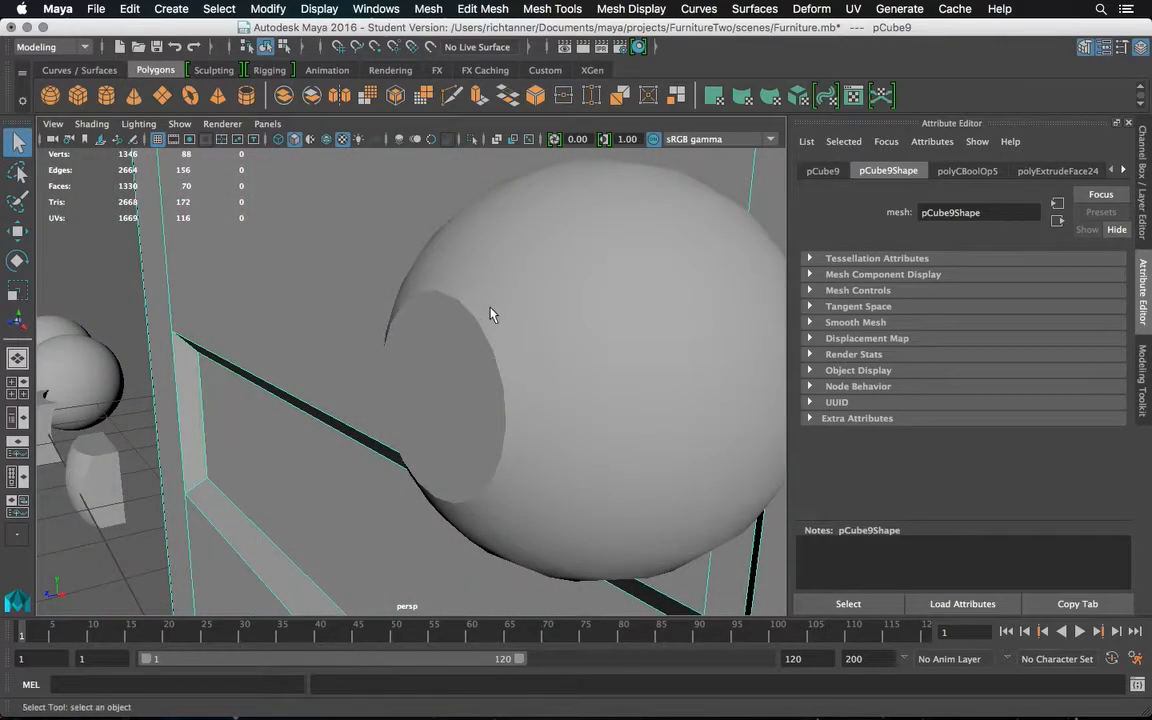
mouse_move(563, 296)
alt+mouse_down()
mouse_move(439, 299)
mouse_move(617, 316)
mouse_move(571, 297)
alt+mouse_up()
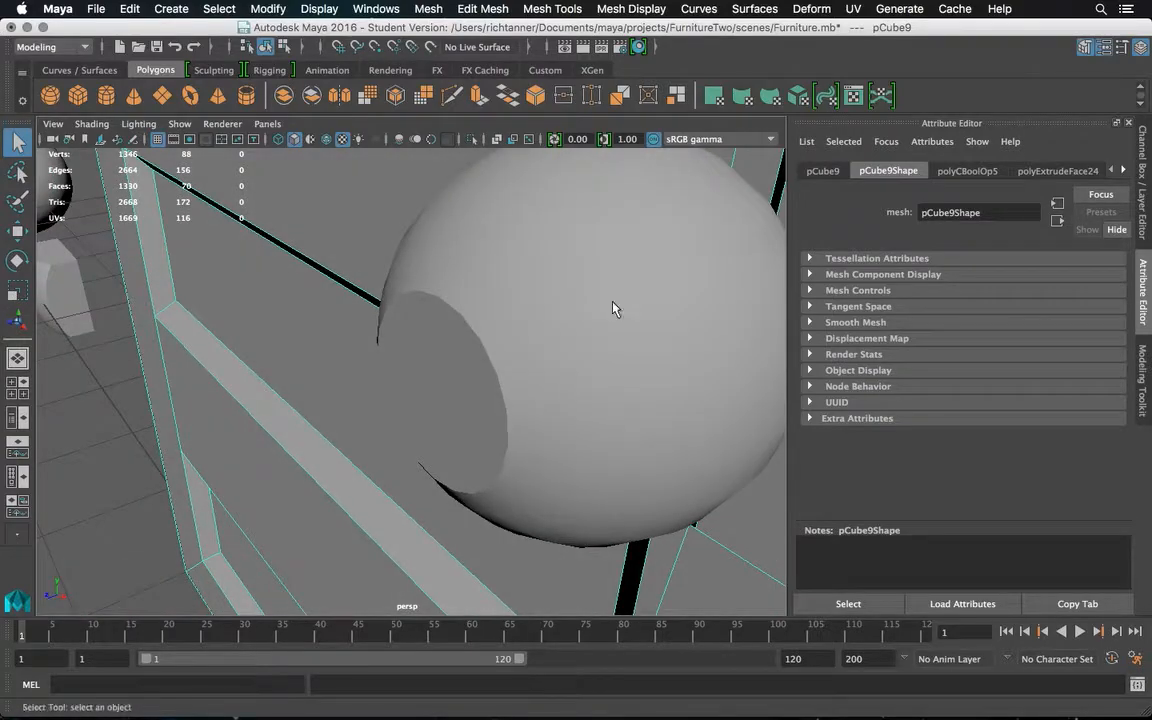
Move the sphere out in front of the door along Z to about 1.063 cm and frame its back side
click(551, 271)
click(16, 232)
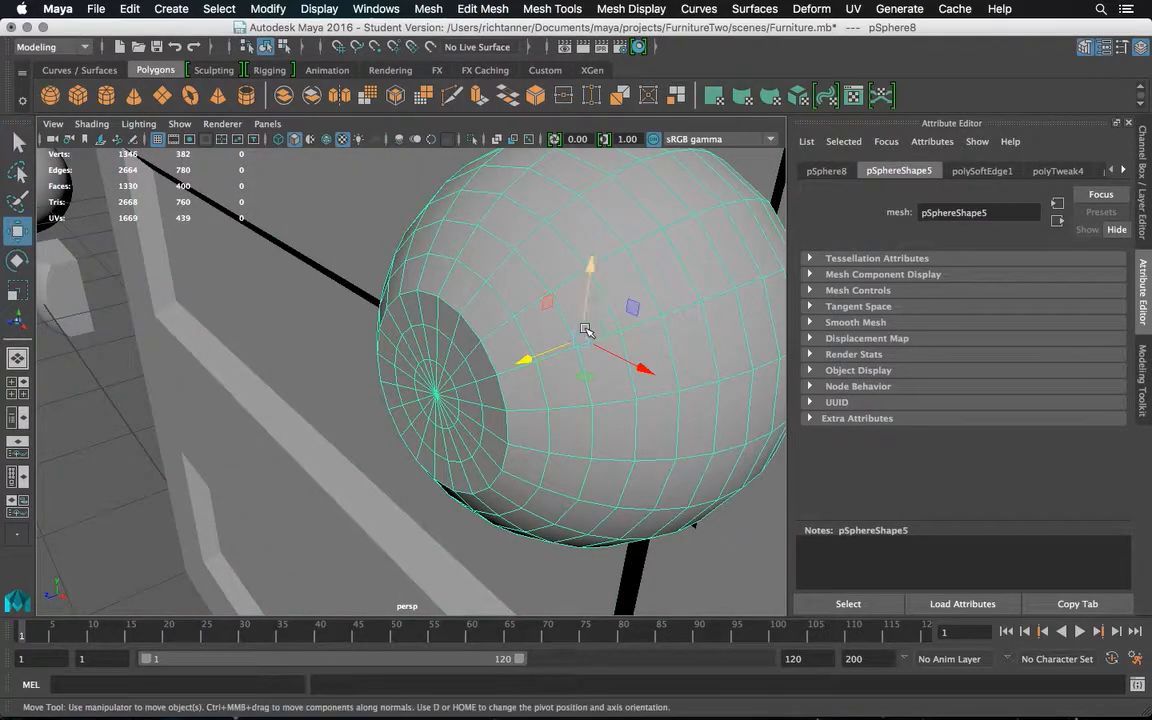
drag(543, 355, 195, 484)
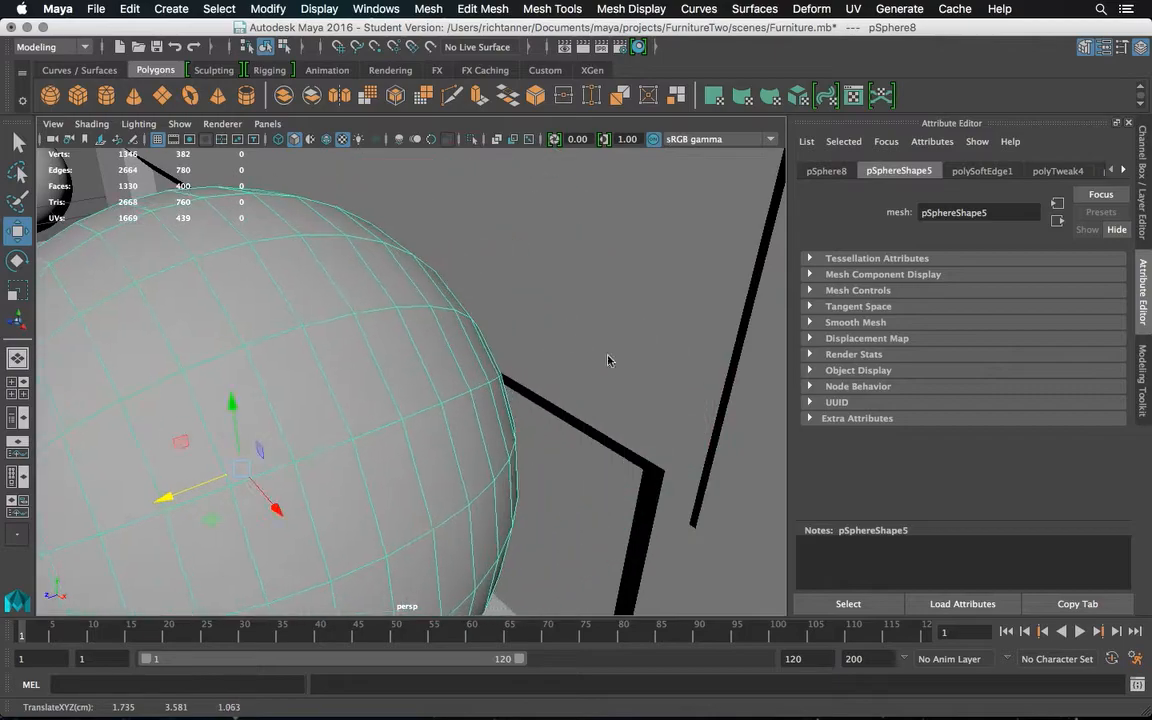
drag(607, 356, 490, 347)
click(536, 401)
key(f)
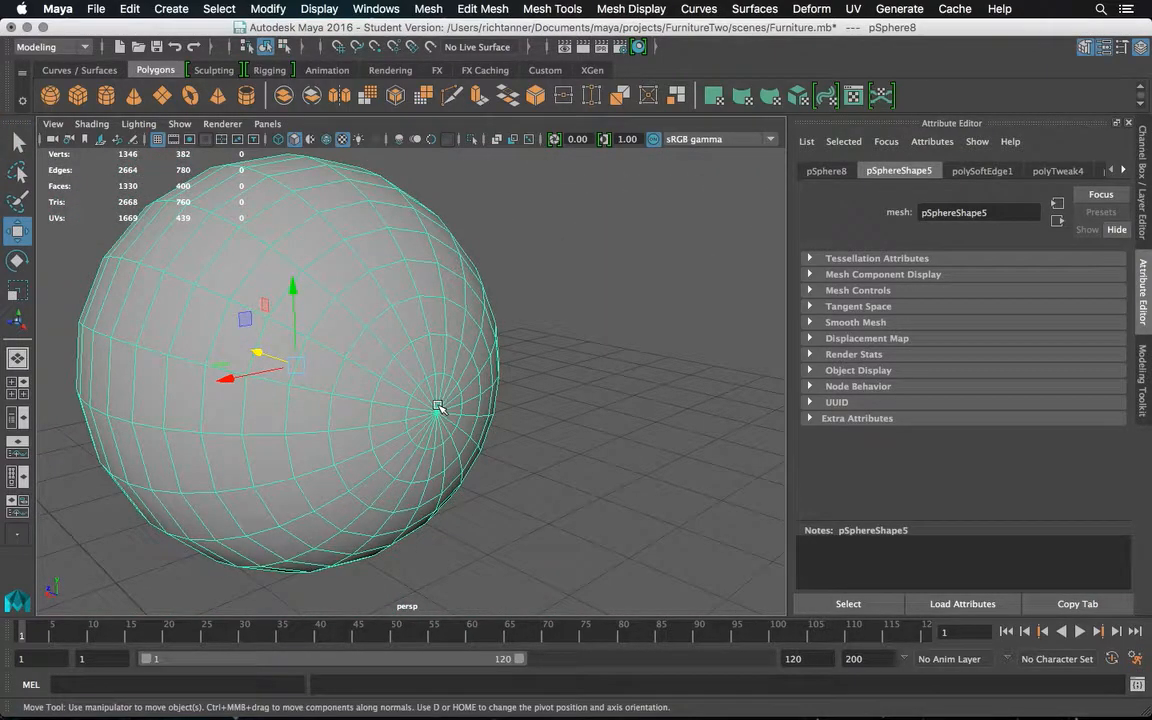
Switch the sphere to vertex selection and delete the pole vertex at its back, merging the triangles around it
right_drag(438, 406, 442, 303)
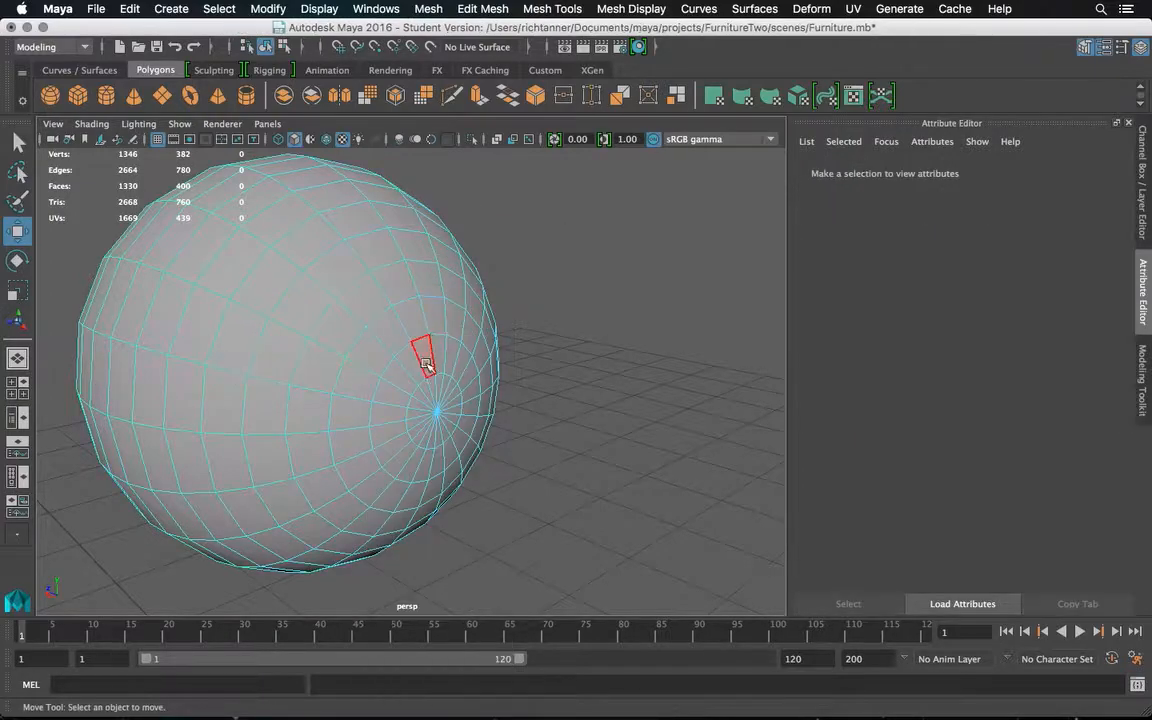
right_click(427, 413)
right_drag(427, 413, 346, 259)
click(437, 413)
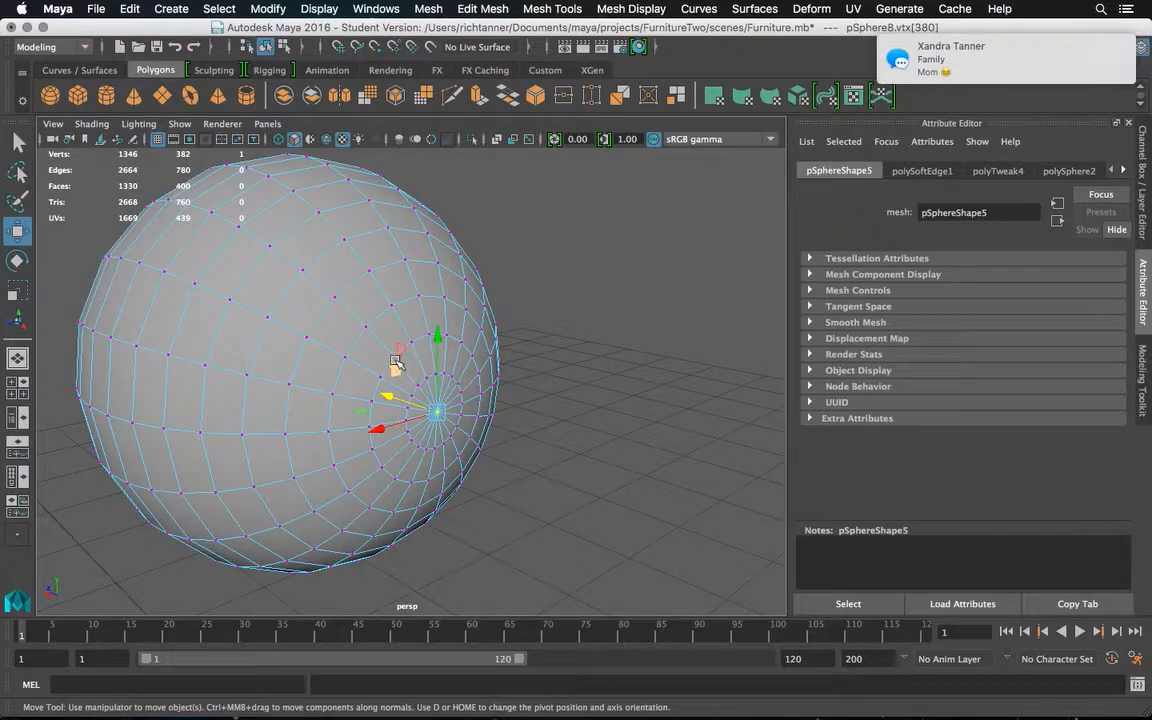
key(Delete)
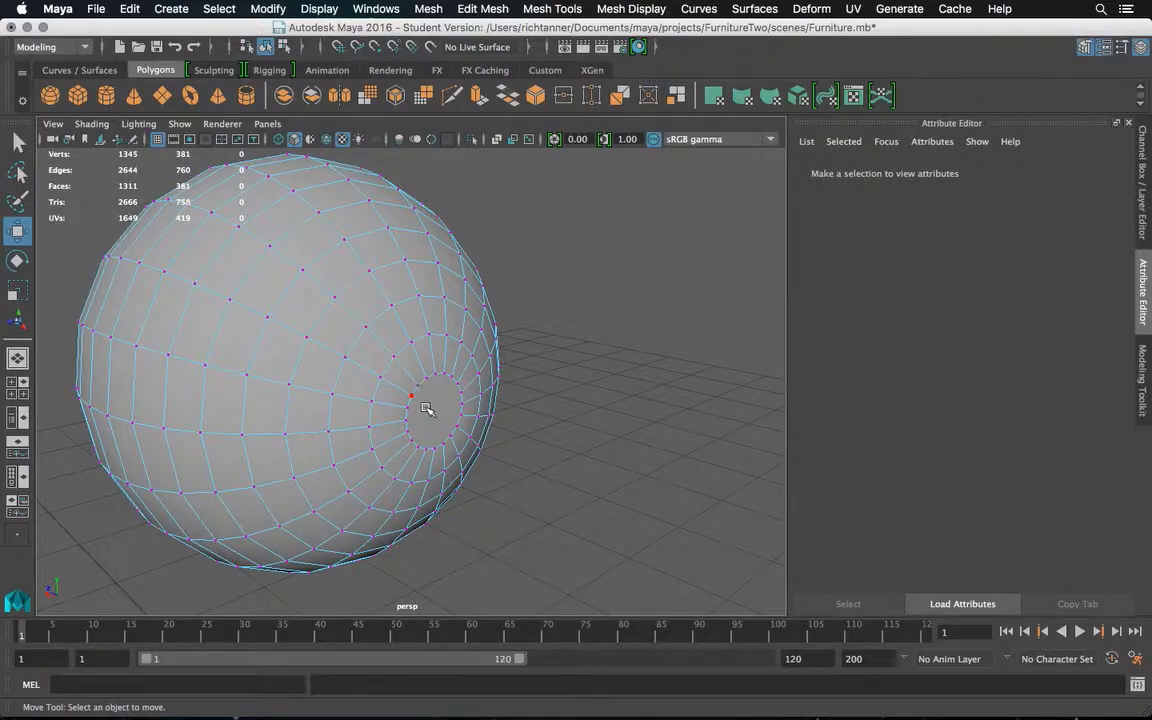
Select the single round face at the sphere's back and grow the face selection three times
right_click(424, 408)
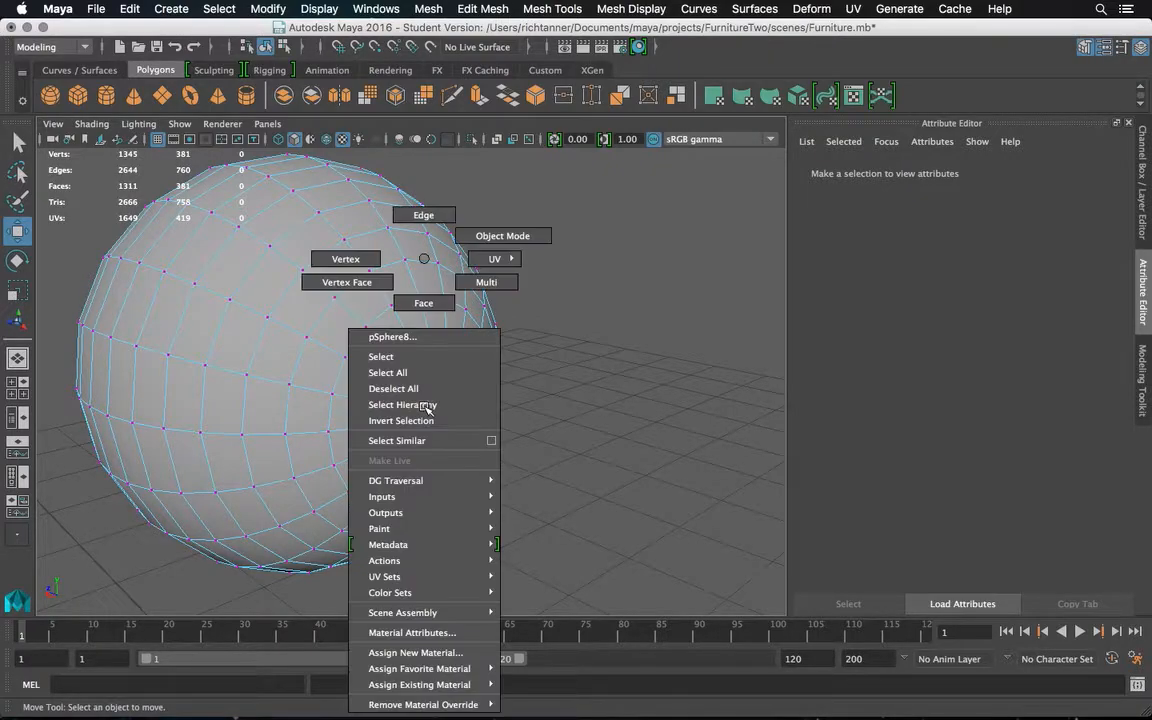
click(424, 301)
click(437, 402)
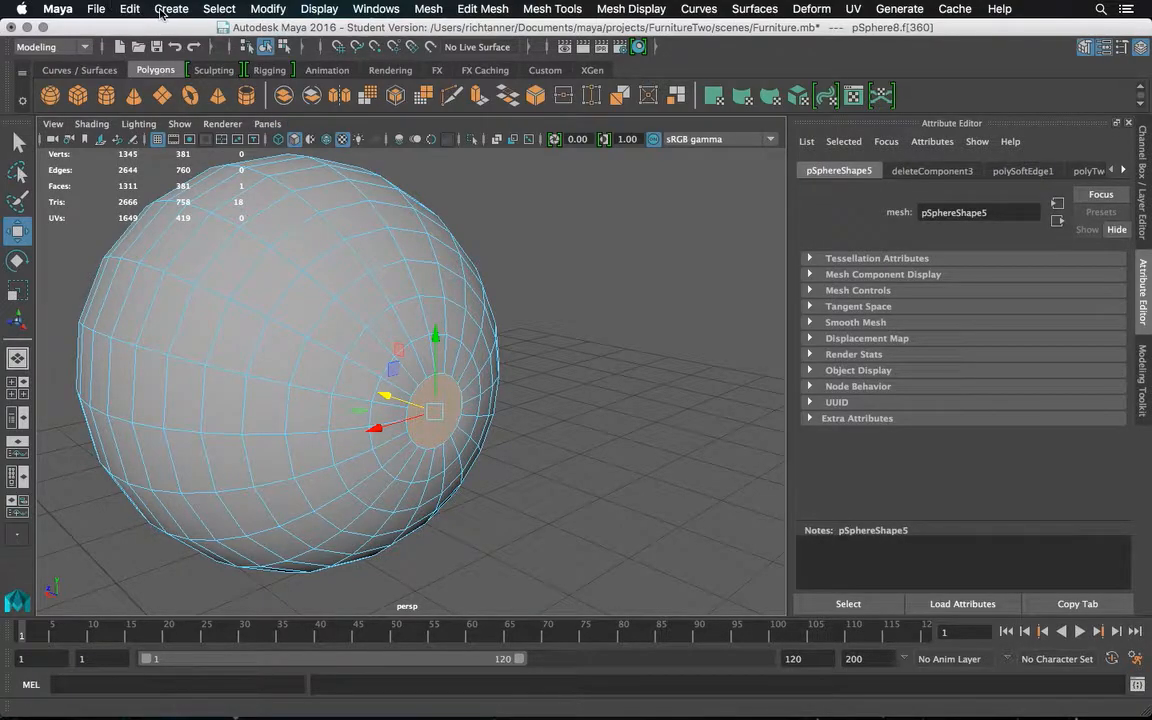
click(130, 9)
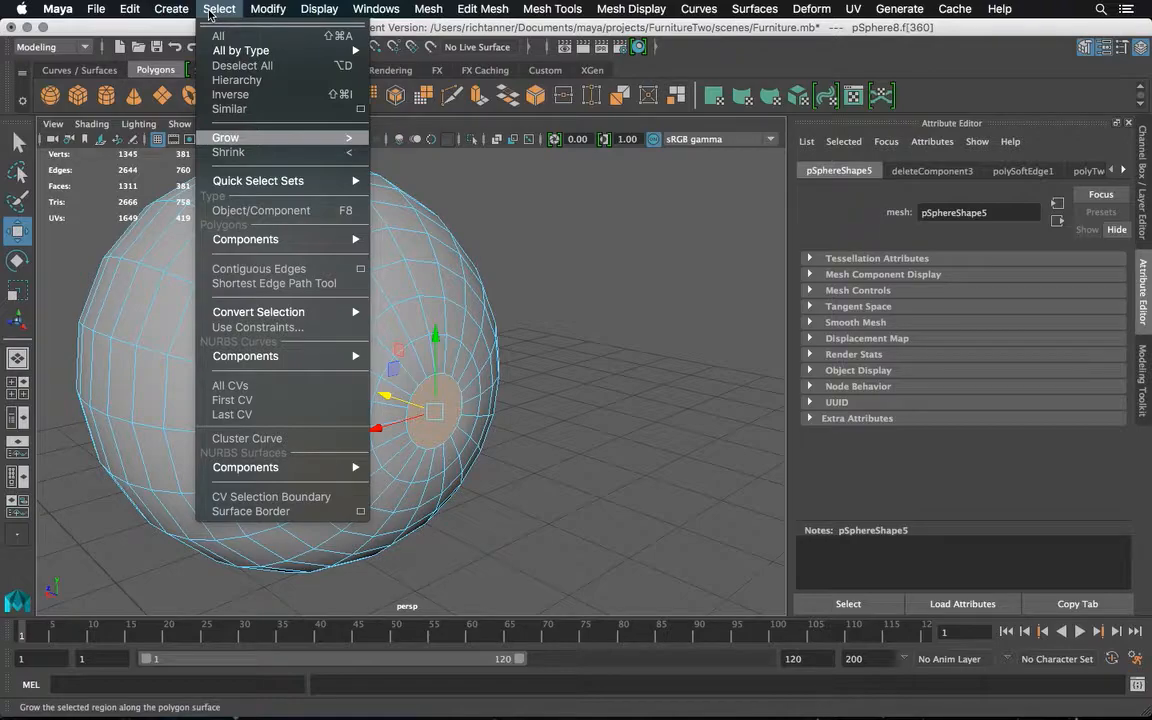
click(229, 139)
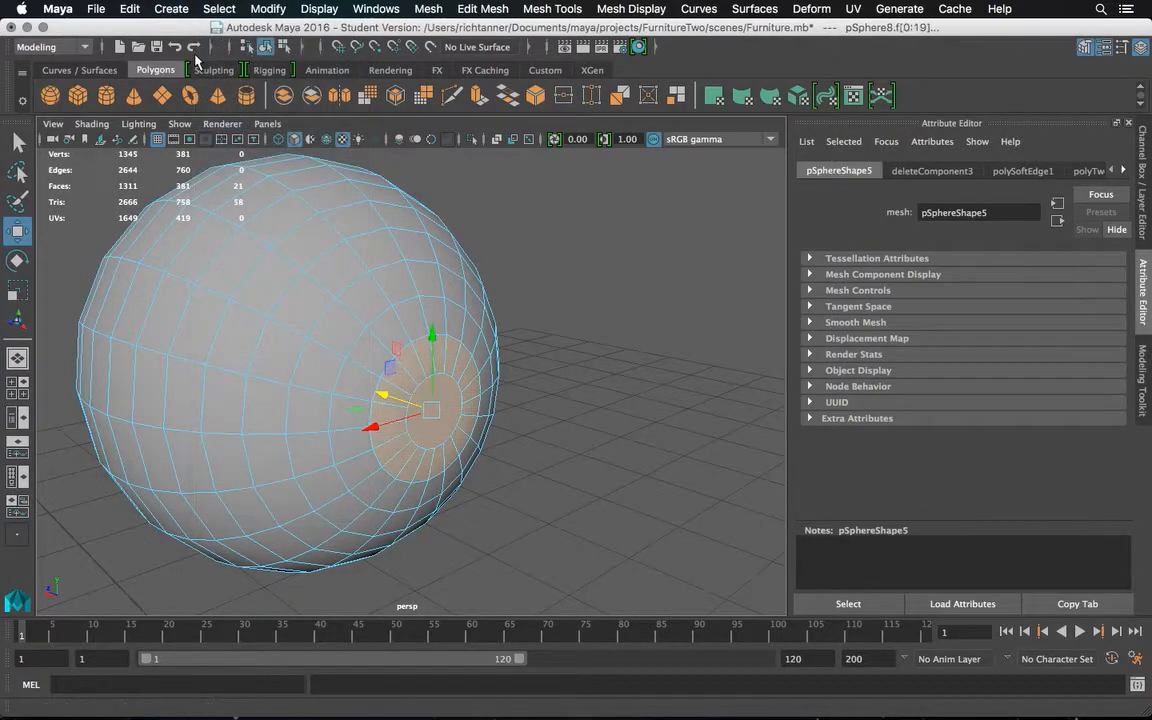
click(172, 9)
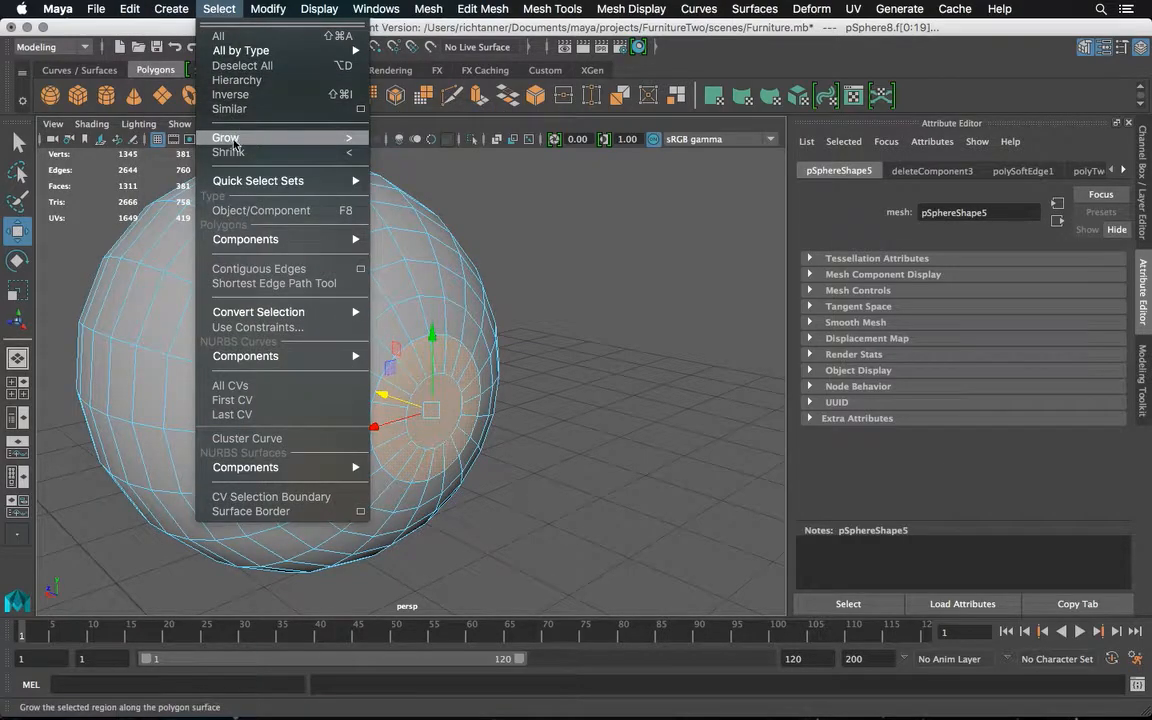
click(234, 143)
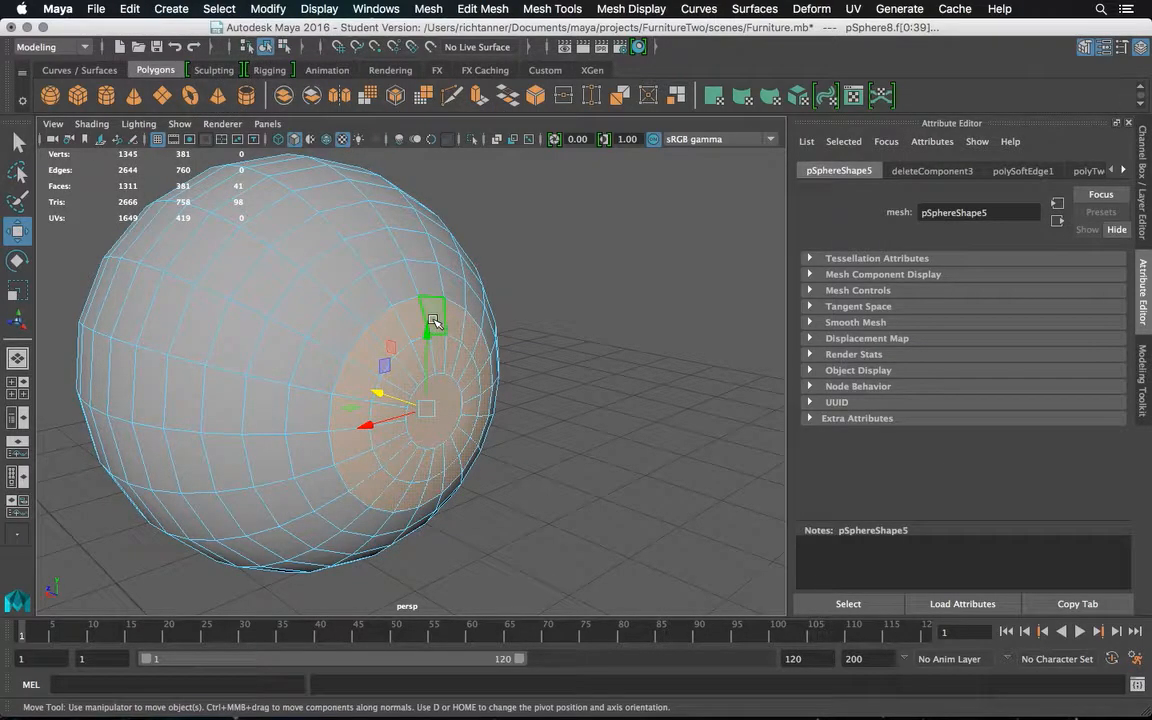
alt+drag(432, 319, 458, 316)
scroll(512, 309, down, 5)
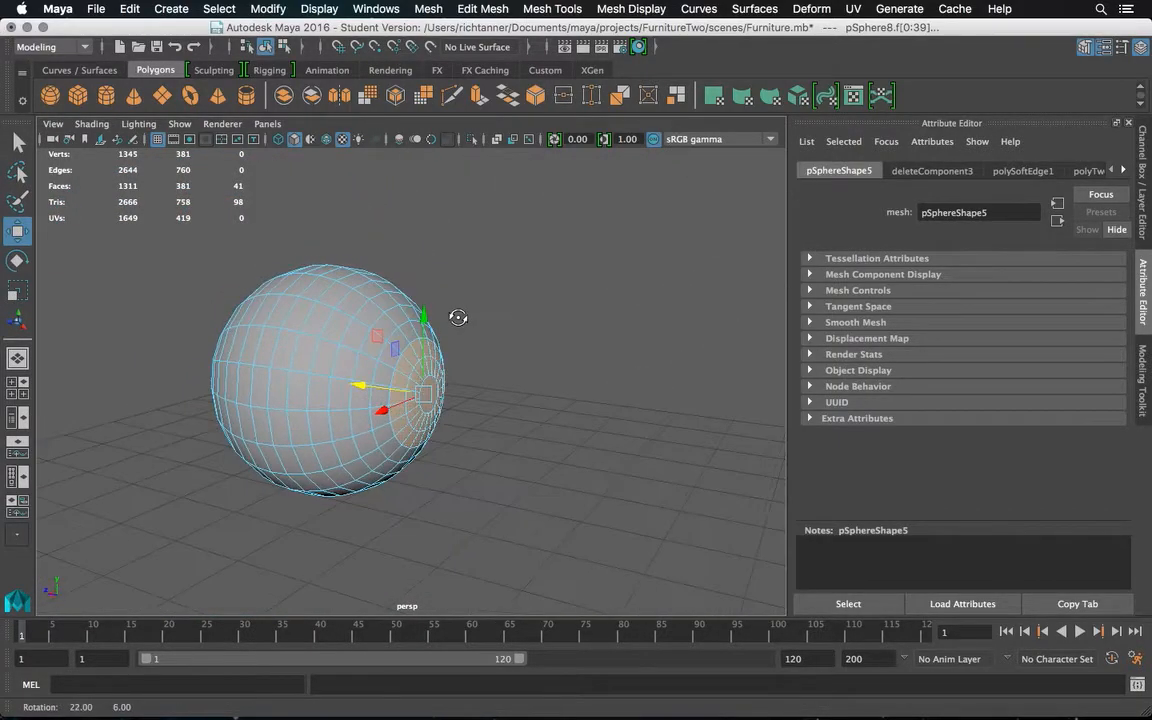
click(219, 8)
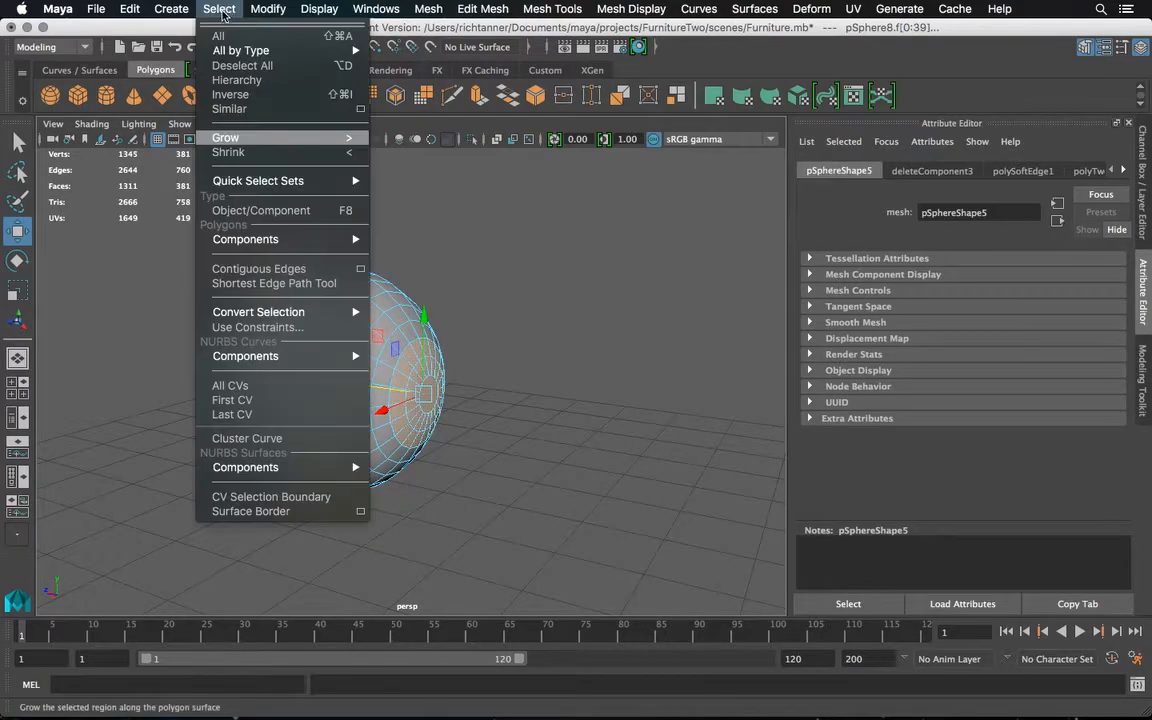
click(232, 137)
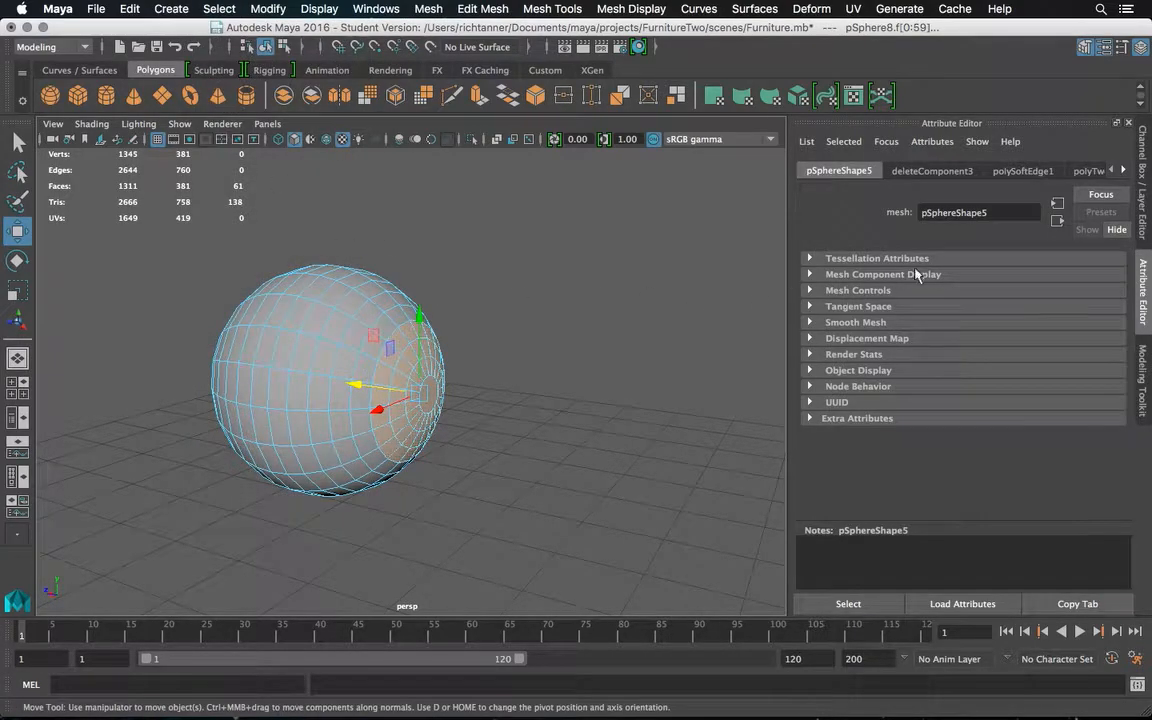
Extrude the selected back faces outward with a Local Translate Z of 0.0604 to start the knob's neck
click(1145, 380)
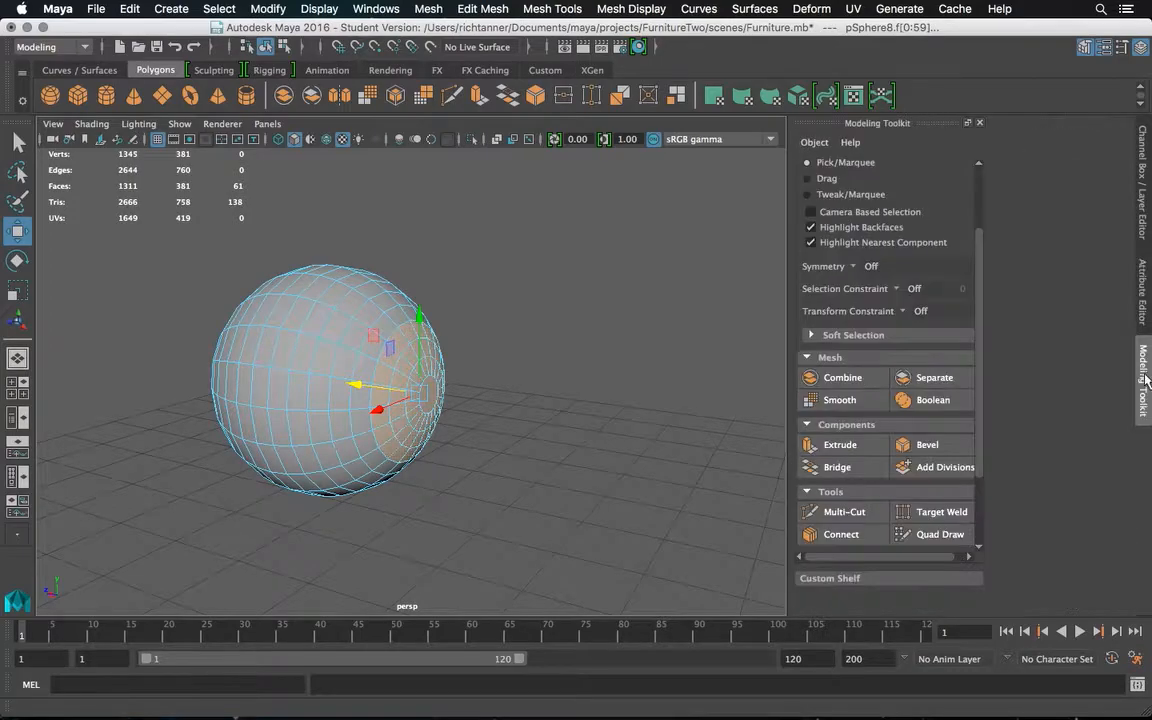
click(960, 448)
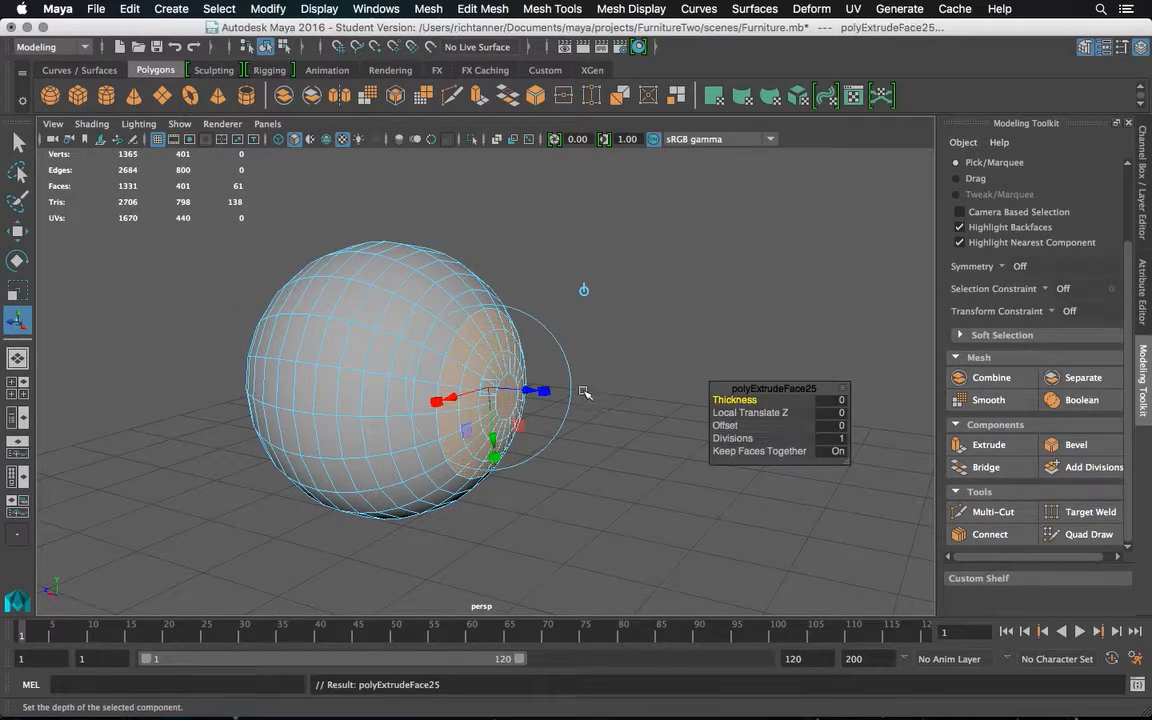
drag(523, 389, 596, 388)
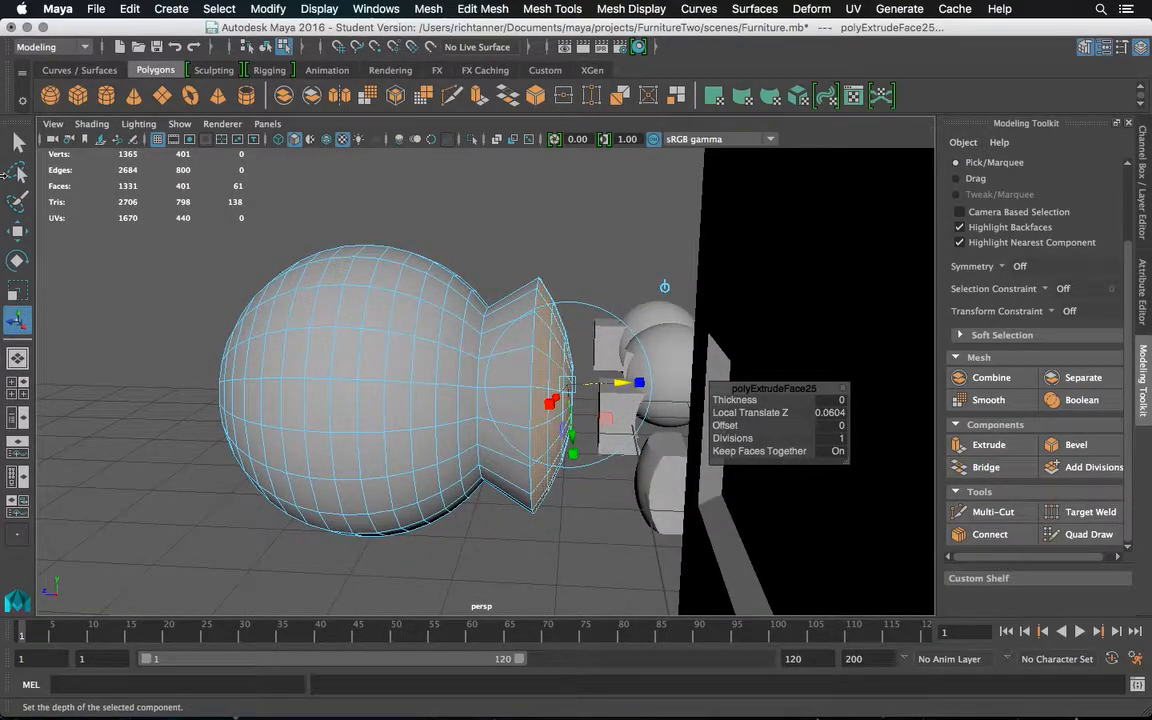
alt+drag(684, 267, 661, 265)
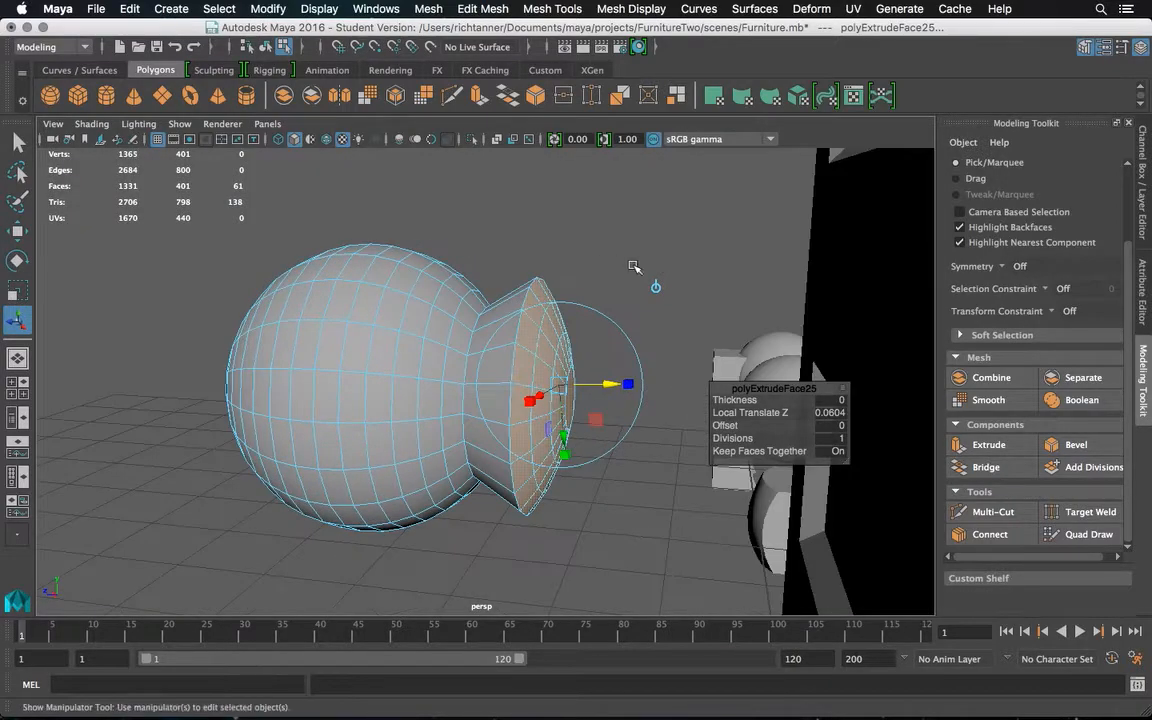
Scale the extruded end faces down across their width so the knob's neck no longer flares outward
click(18, 142)
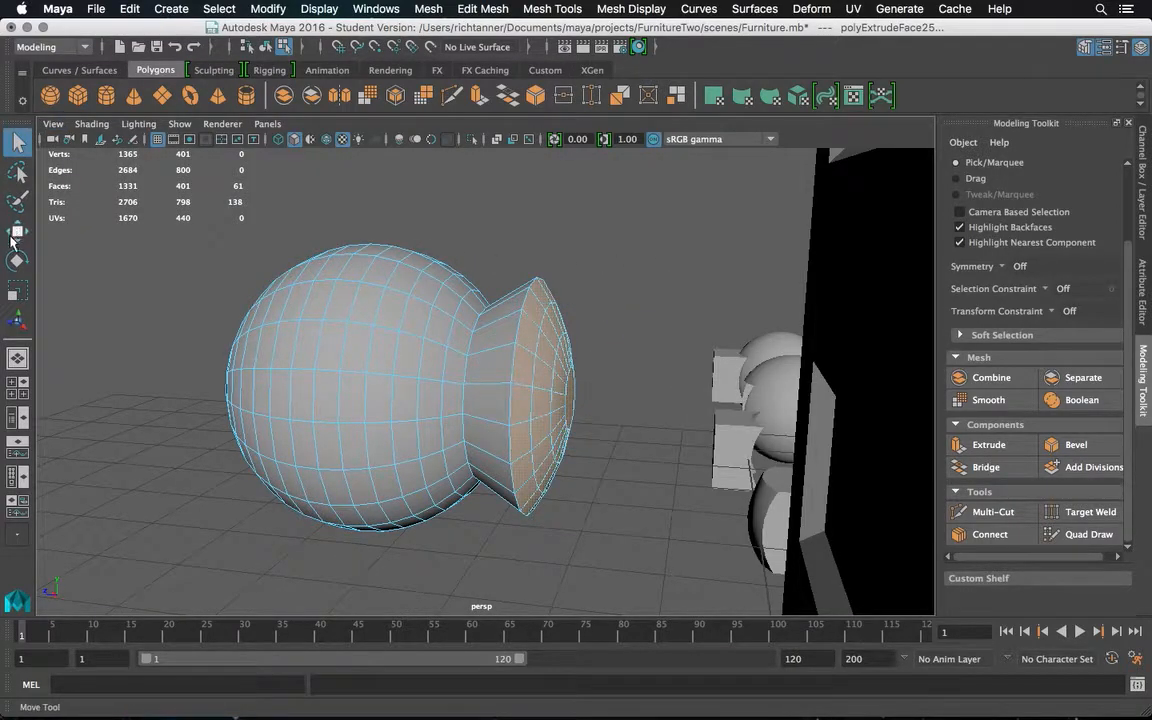
click(16, 290)
alt+drag(611, 290, 542, 343)
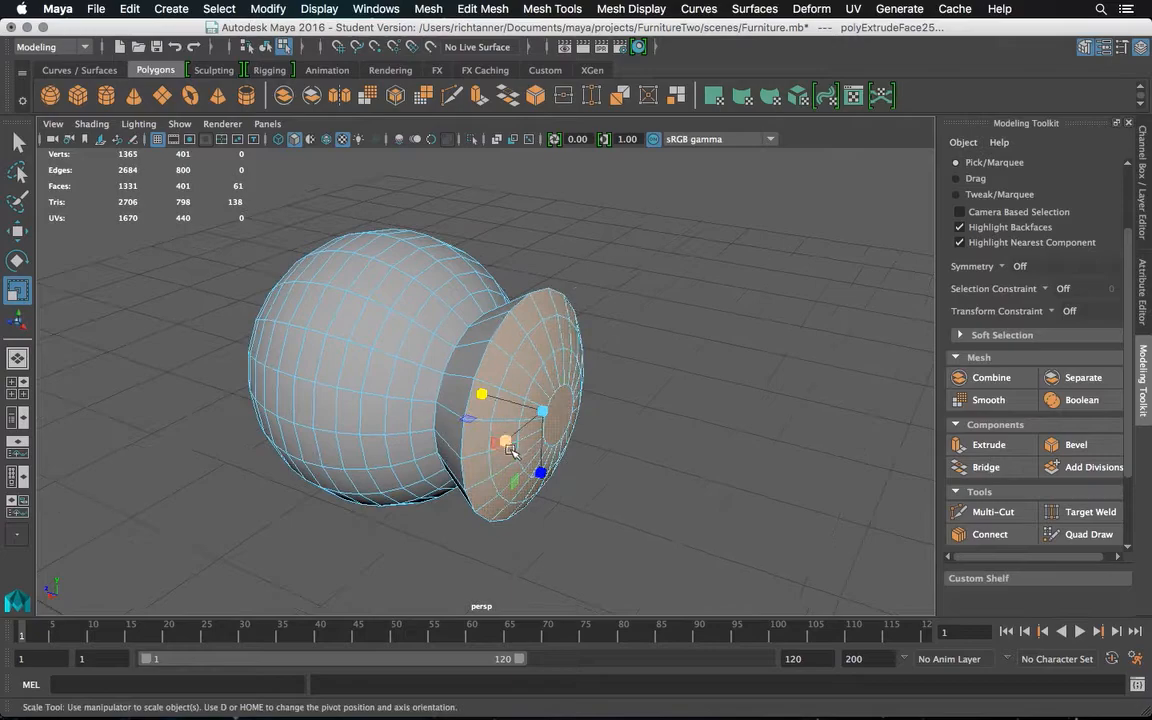
drag(514, 483, 522, 438)
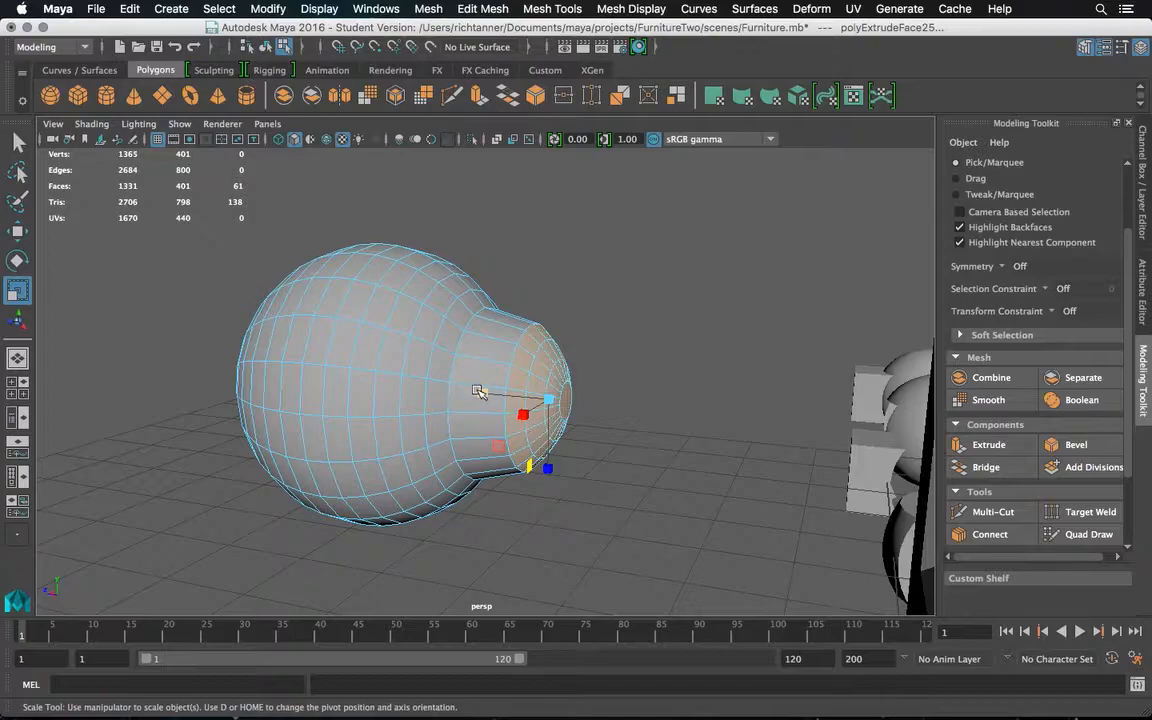
Flatten the neck's domed end faces along its axis and move them slightly toward the knob to shorten the neck
mouse_move(571, 393)
alt+mouse_down()
mouse_move(559, 390)
mouse_move(579, 380)
mouse_move(586, 391)
alt+mouse_up()
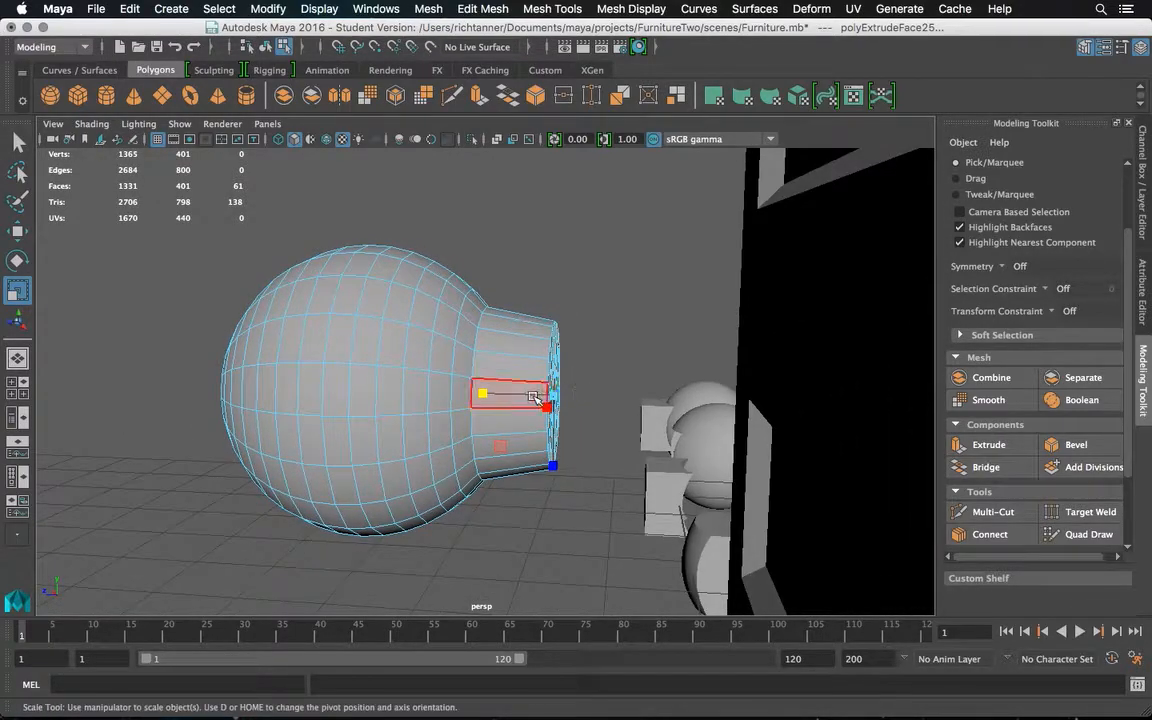
click(18, 231)
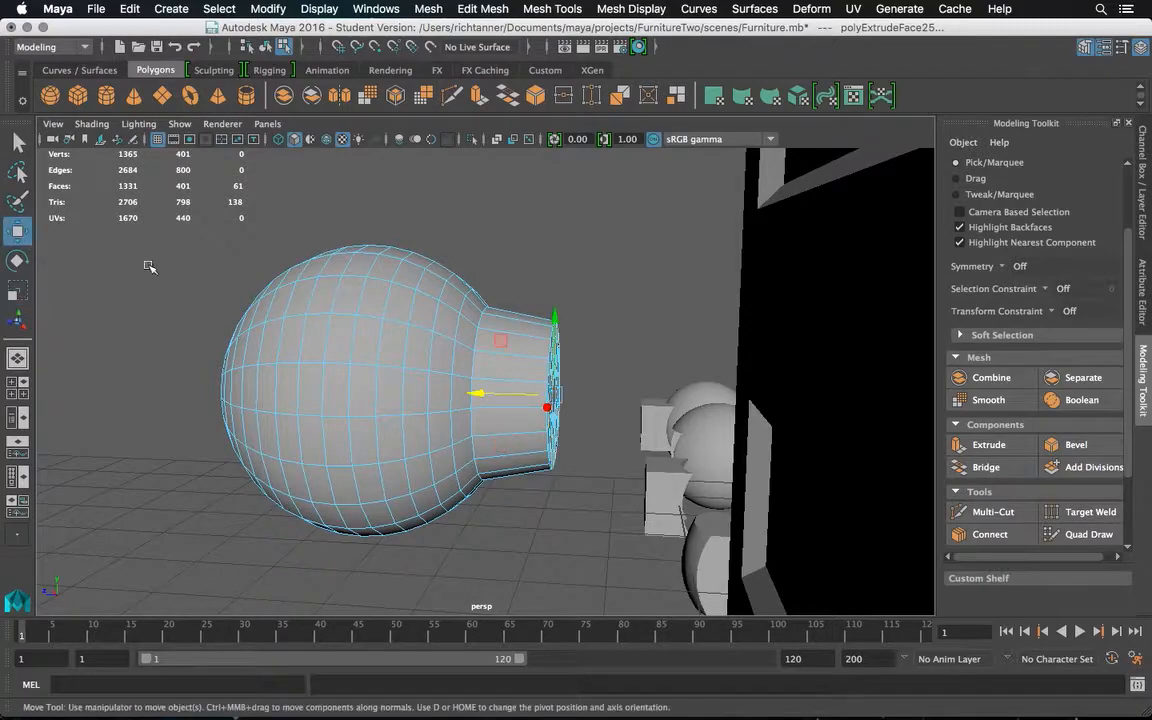
drag(497, 395, 484, 391)
alt+drag(594, 355, 536, 348)
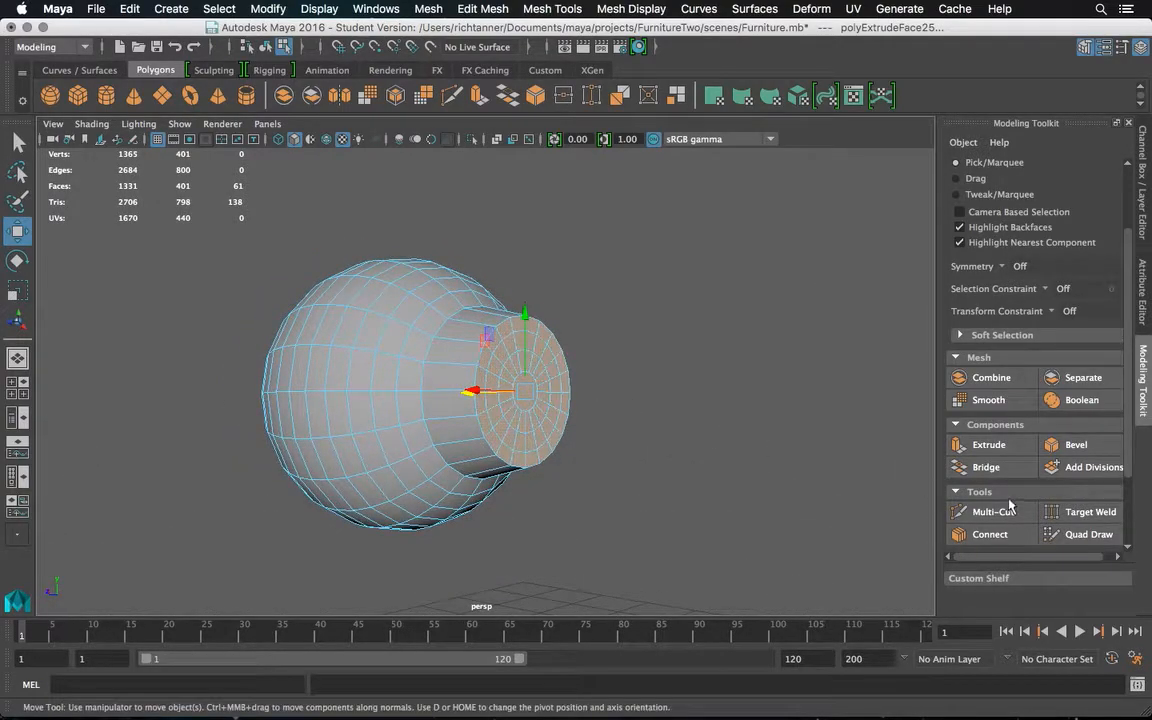
Extrude the neck's flat end faces to inset them, trying an Offset of 0.25 before setting it to 0.1
click(1000, 447)
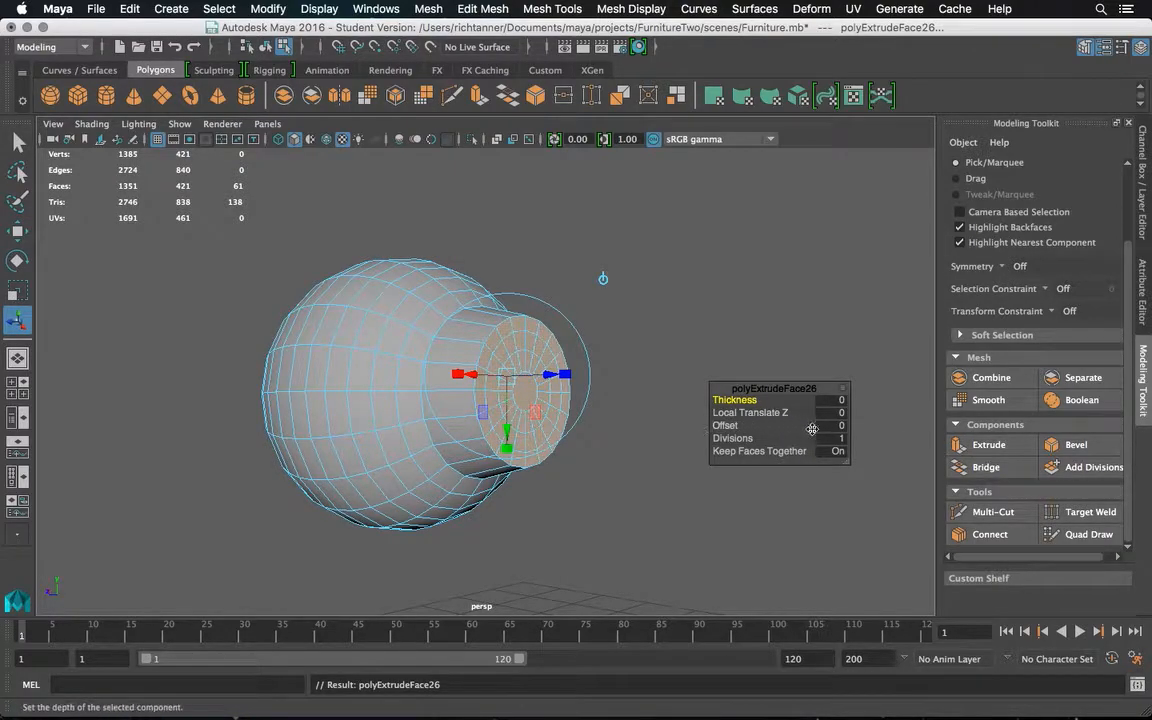
click(824, 428)
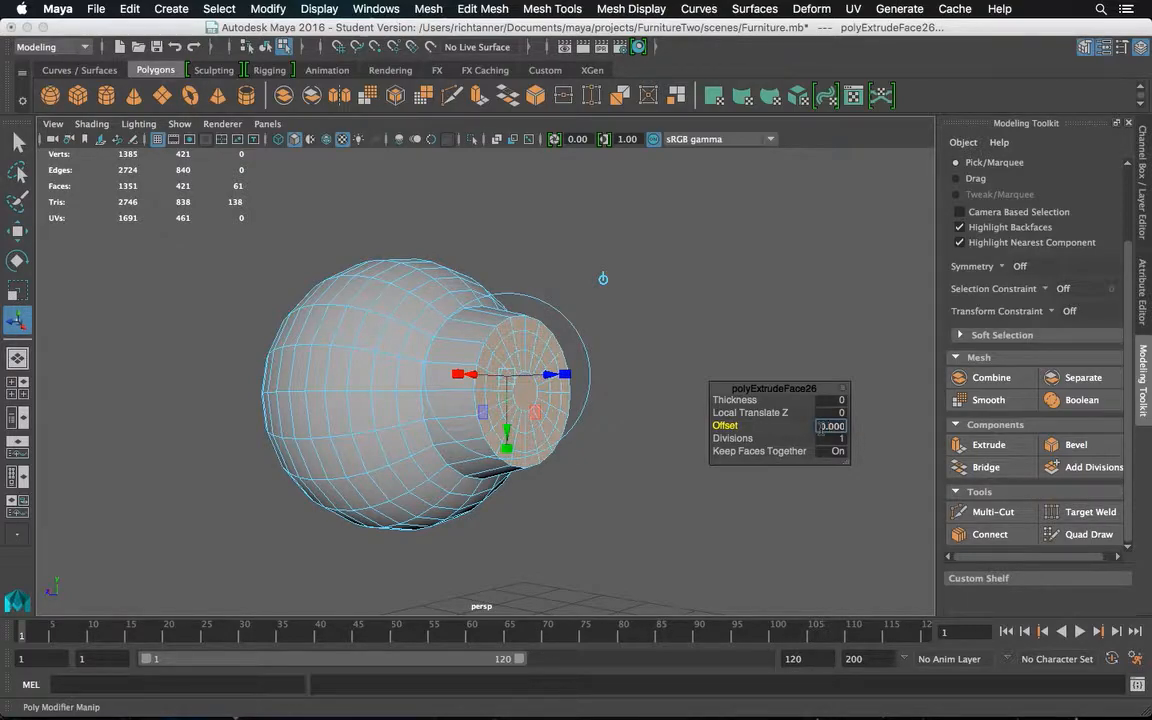
key(Return)
click(836, 429)
text(0.25)
key(Return)
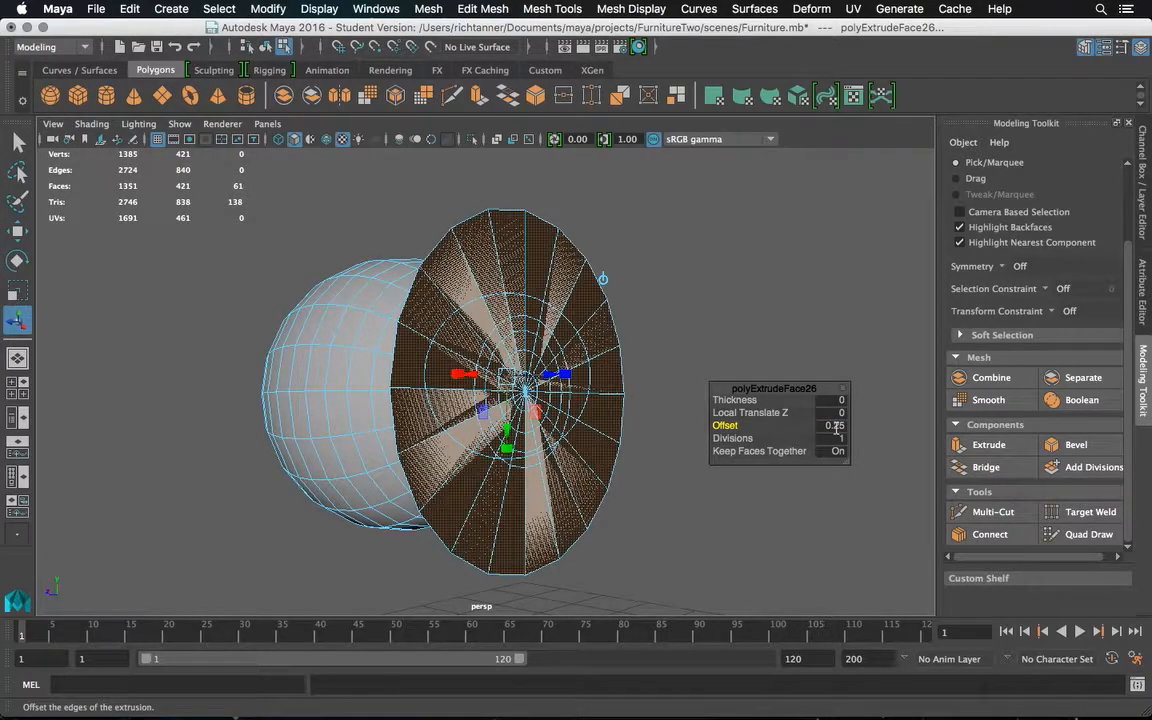
click(836, 427)
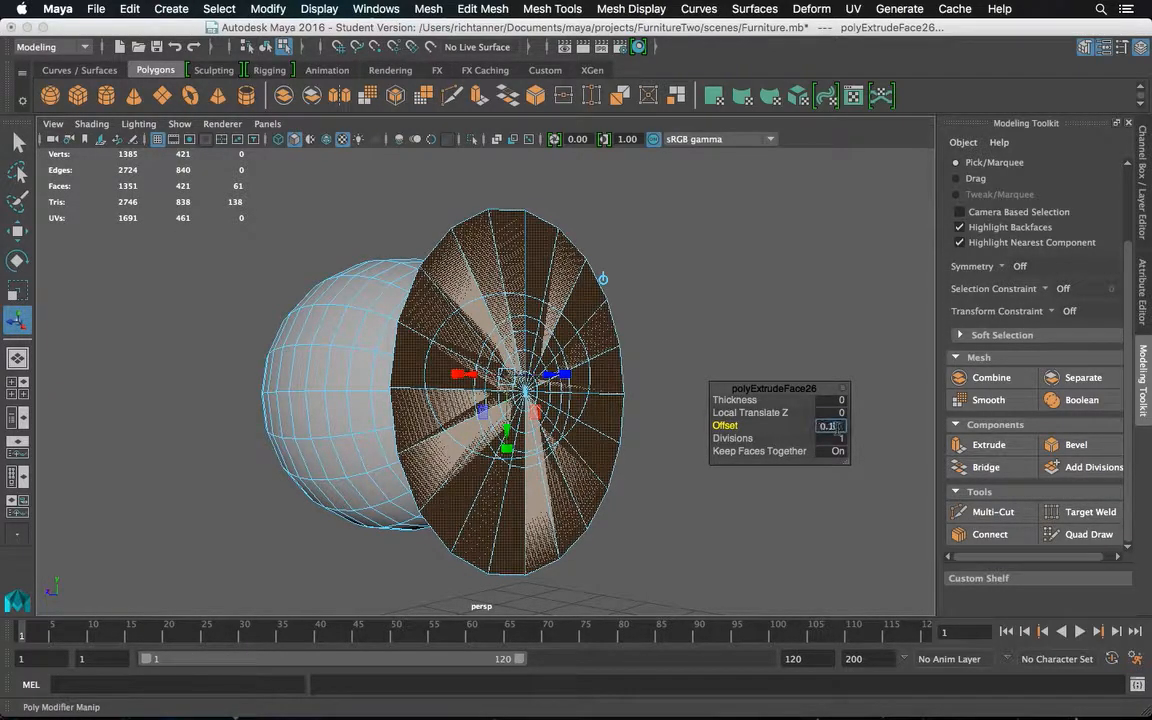
key(Return)
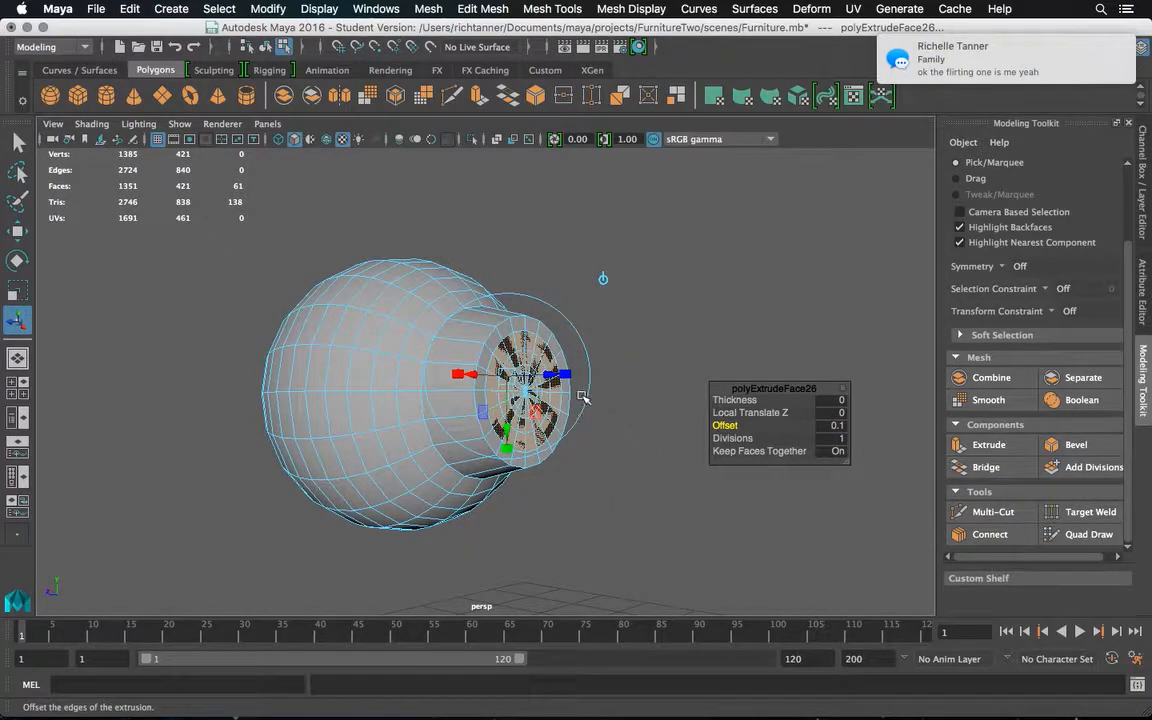
Set the Offset of the neck's end-face extrusion to 0.08 and return to the Select tool
mouse_move(600, 327)
alt+mouse_down()
mouse_move(640, 355)
mouse_move(603, 347)
alt+mouse_up()
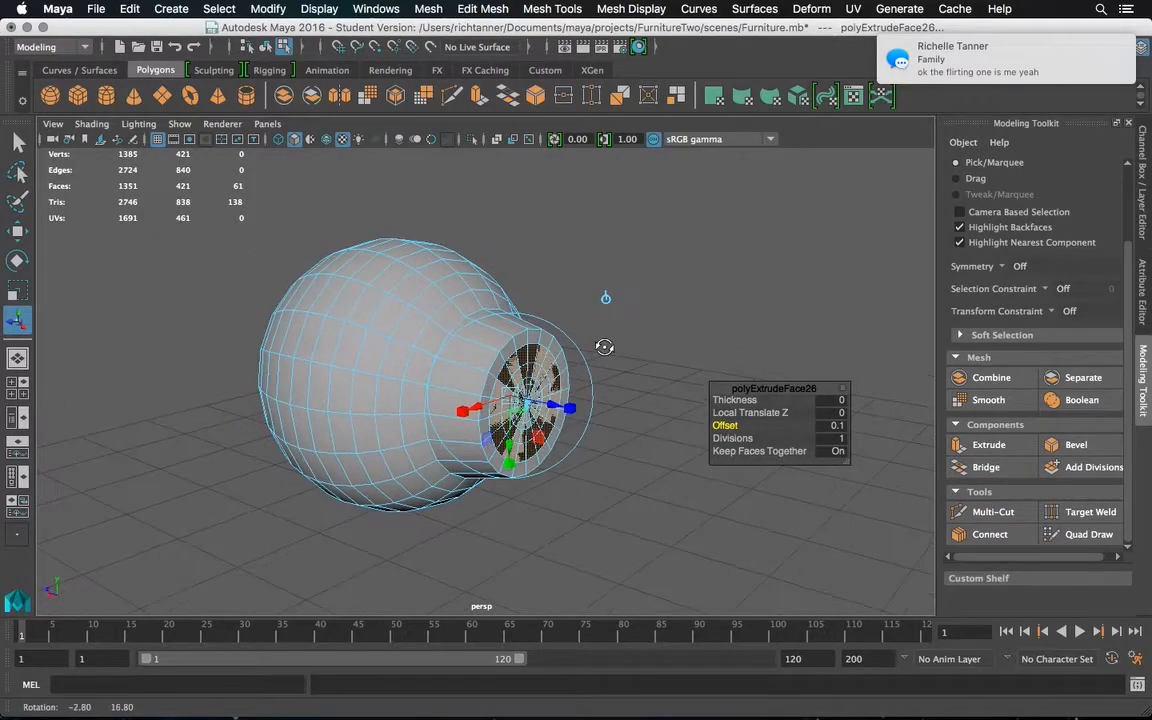
click(843, 427)
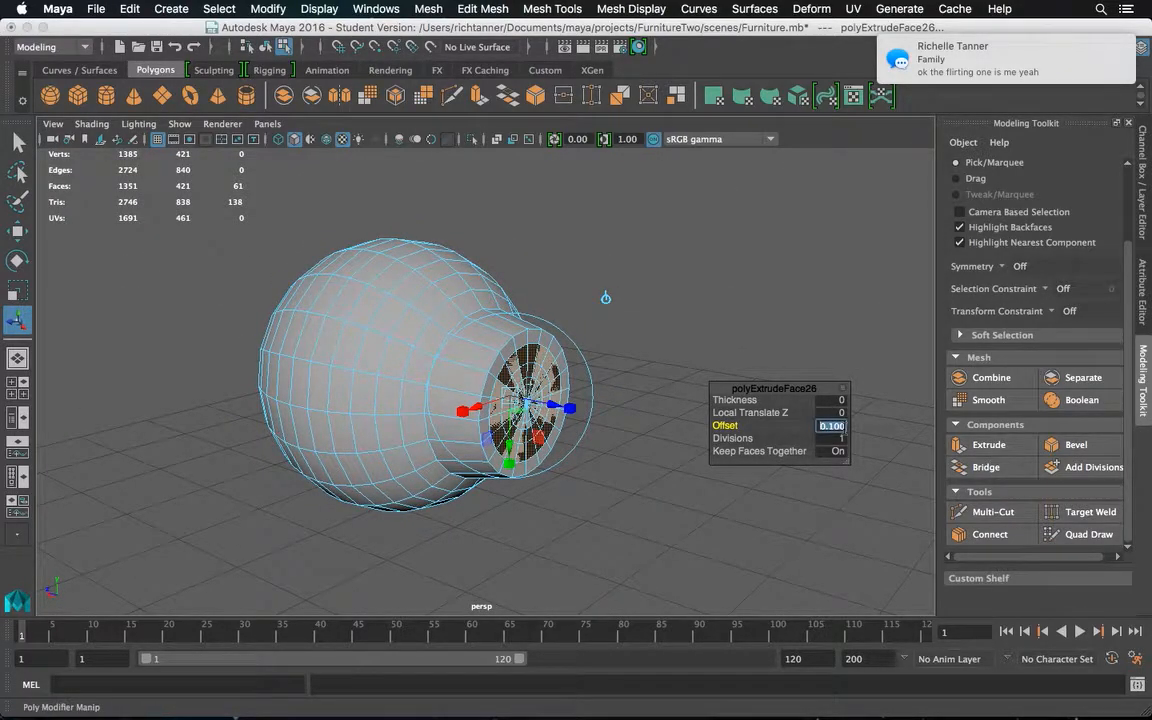
text(.08)
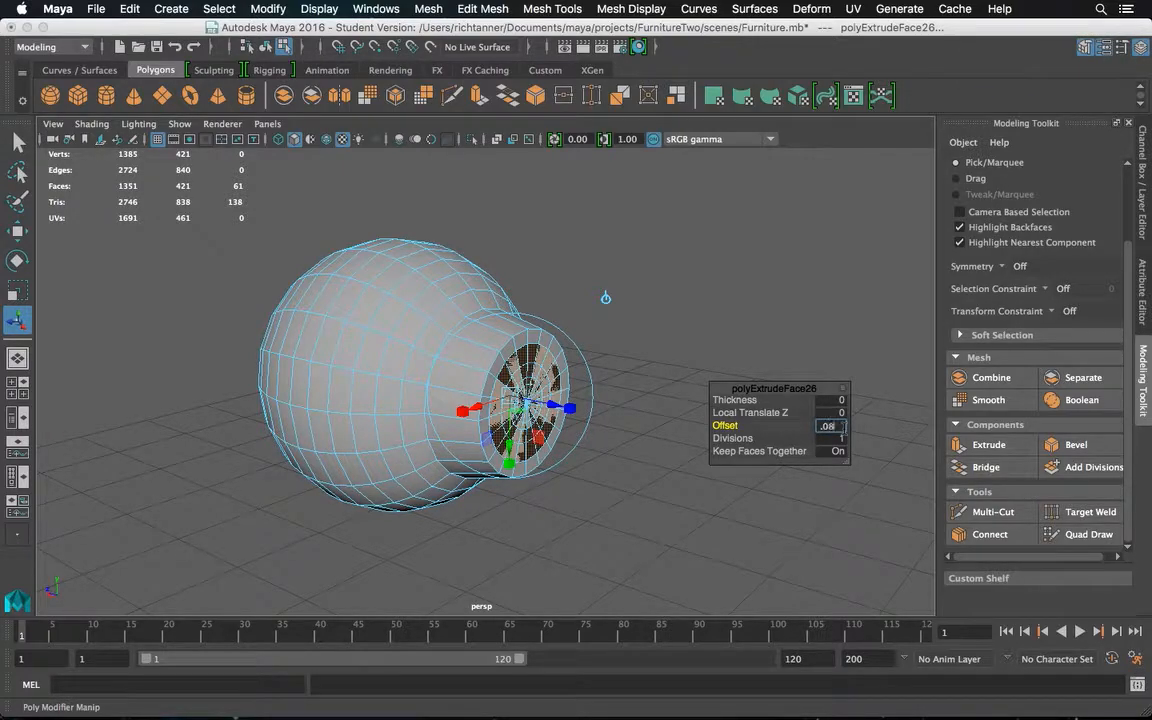
key(Return)
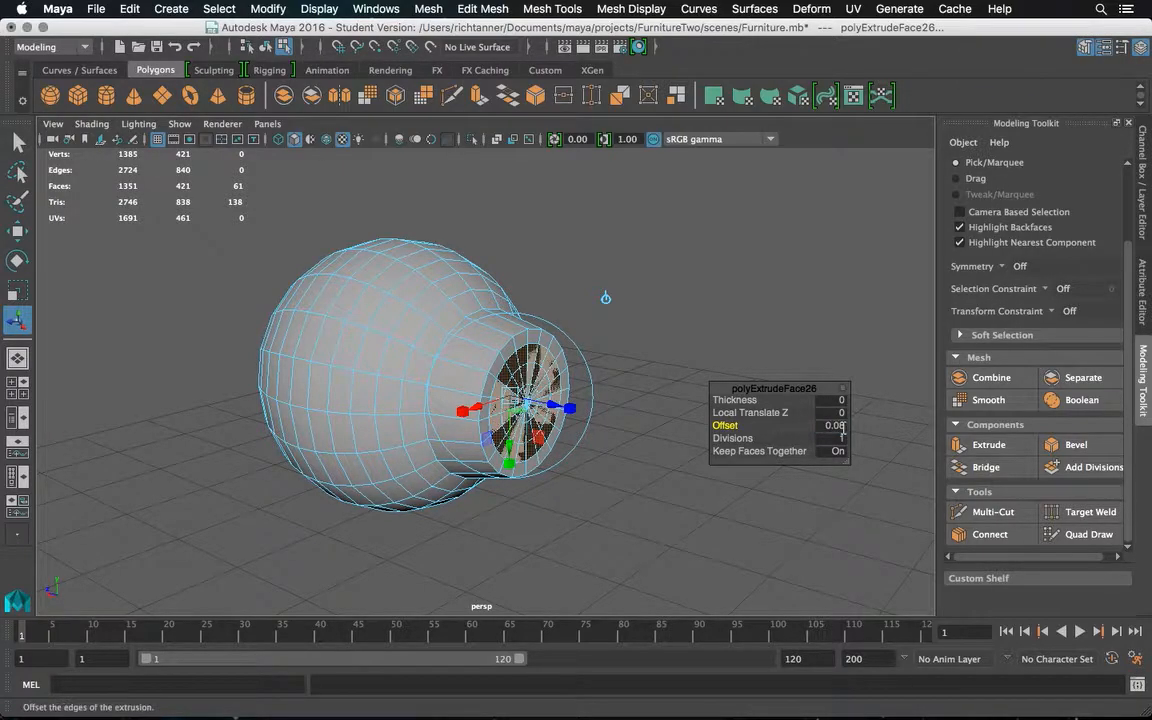
click(17, 143)
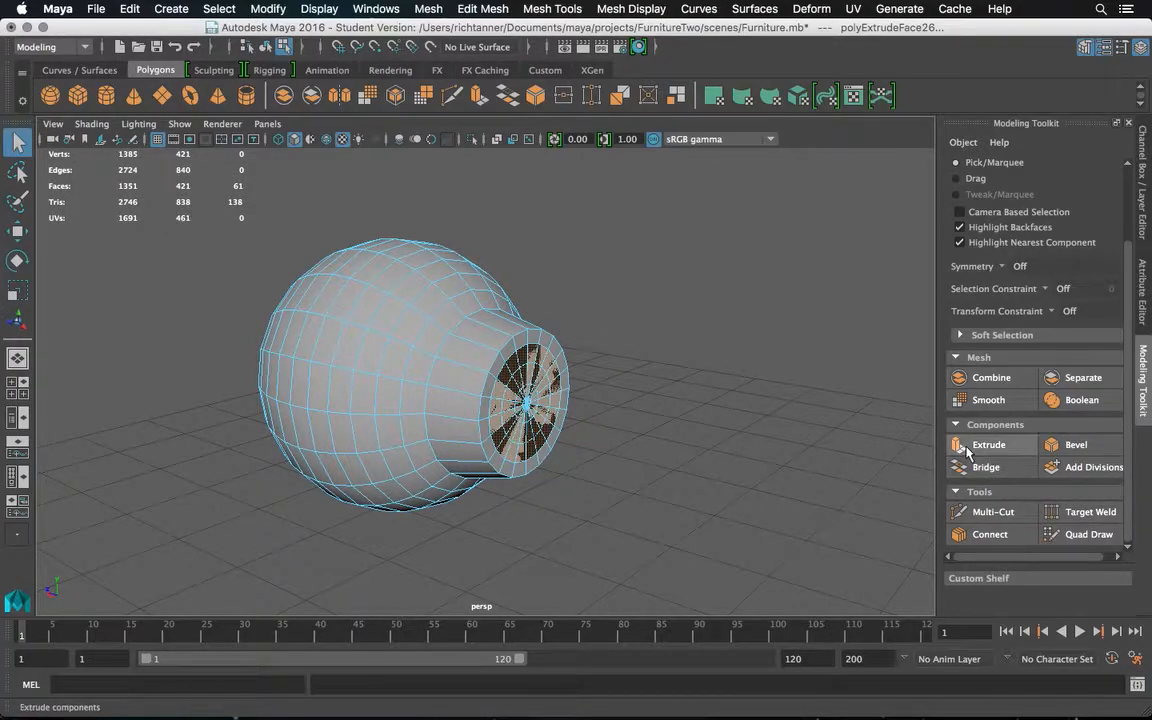
Undo the last extrusion adjustments on the flat end of the doorknob
key(z)
key(z)
key(z)
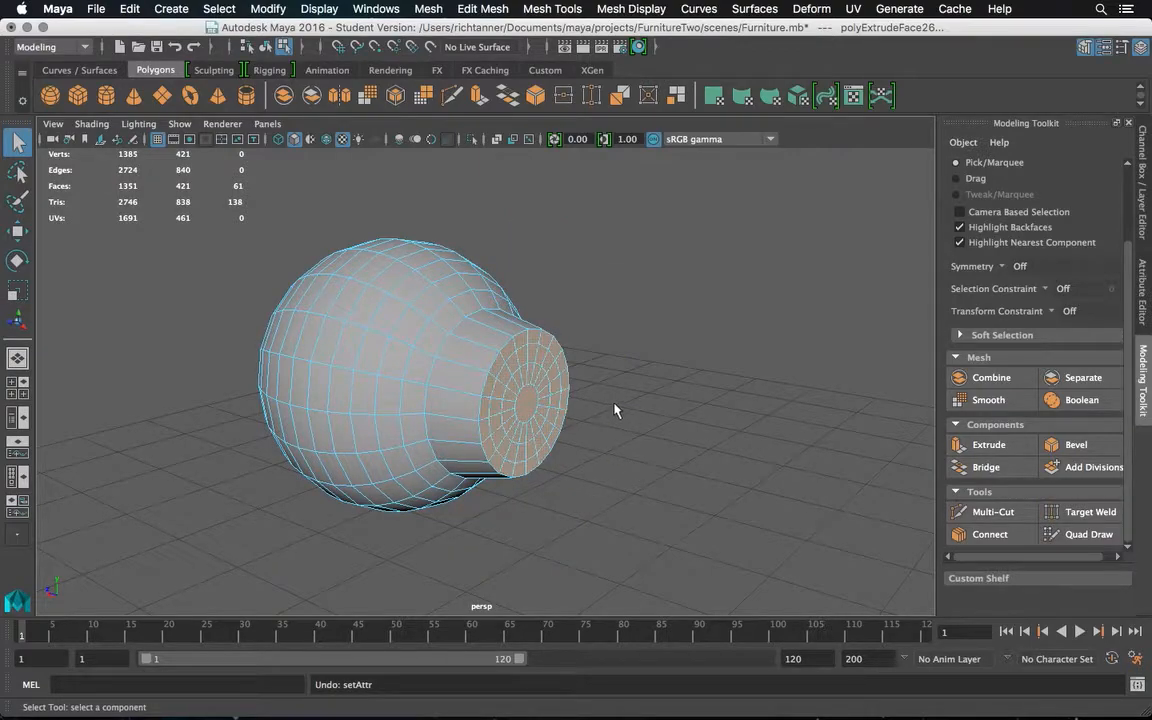
Select the centre face on the doorknob's flat end and grow the selection outward by two rings of faces
click(529, 408)
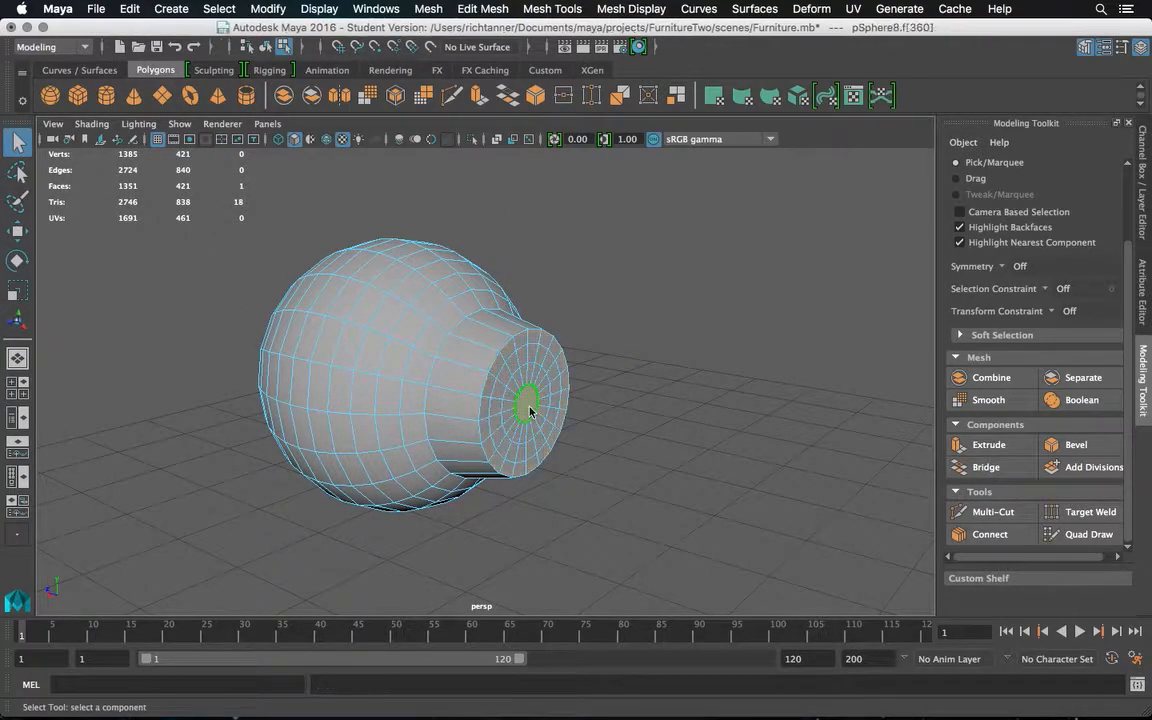
click(220, 9)
click(230, 128)
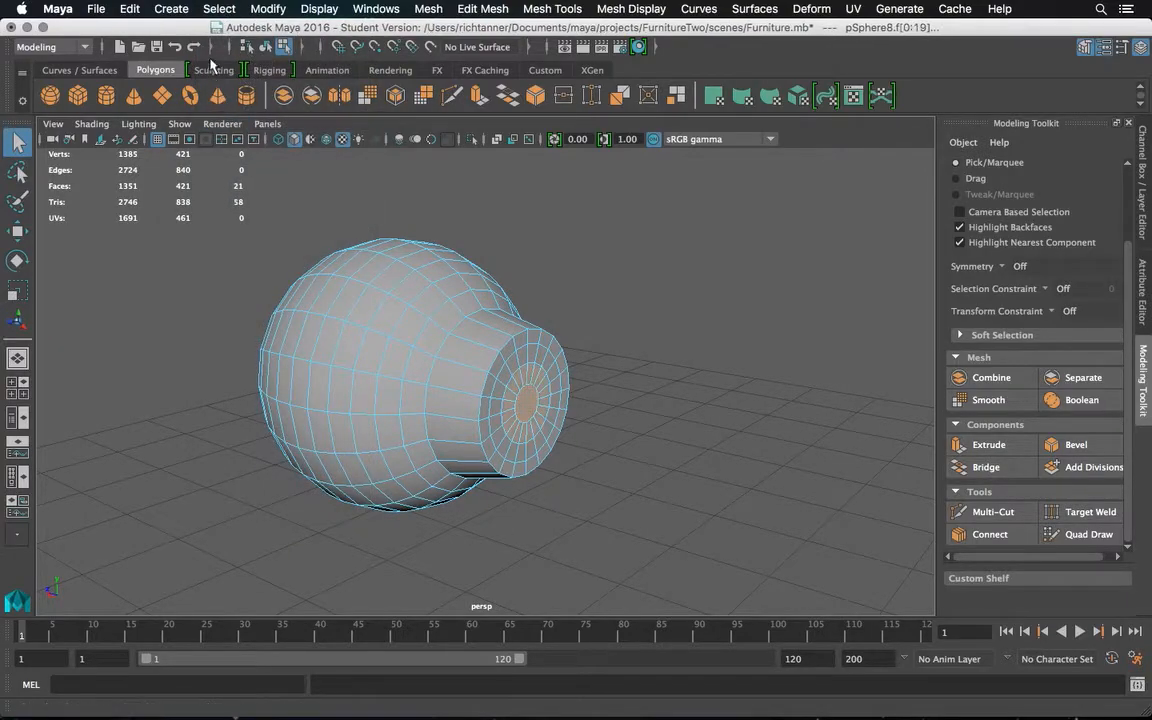
click(219, 9)
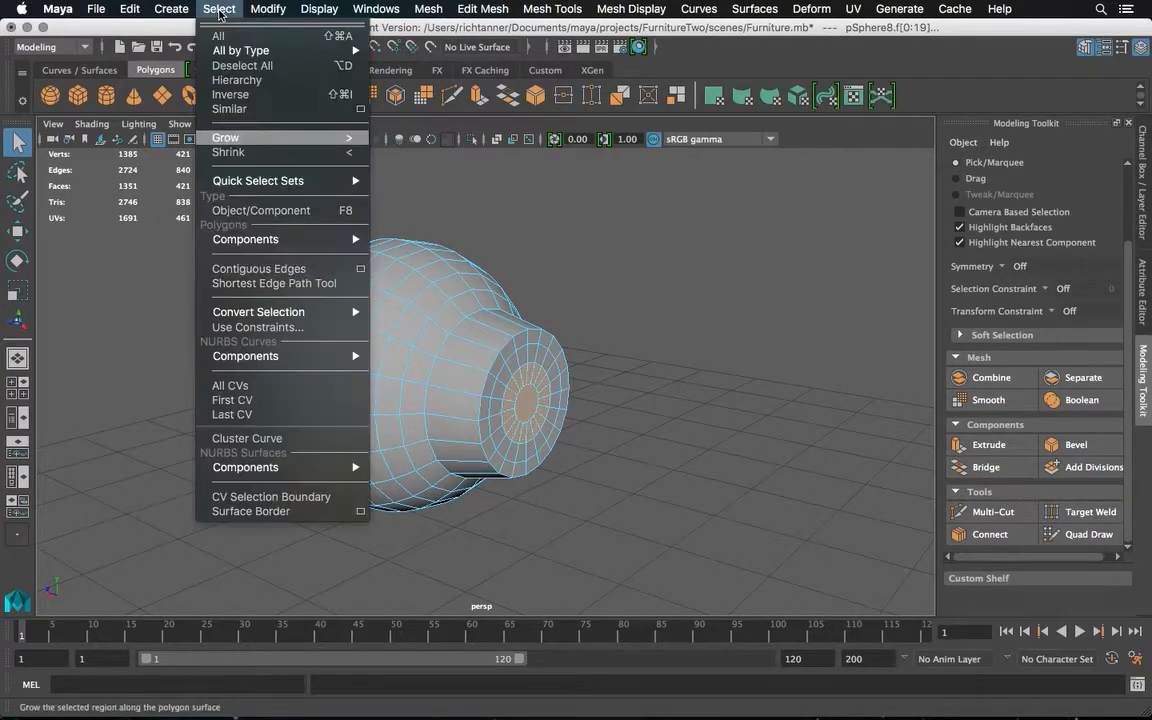
click(240, 140)
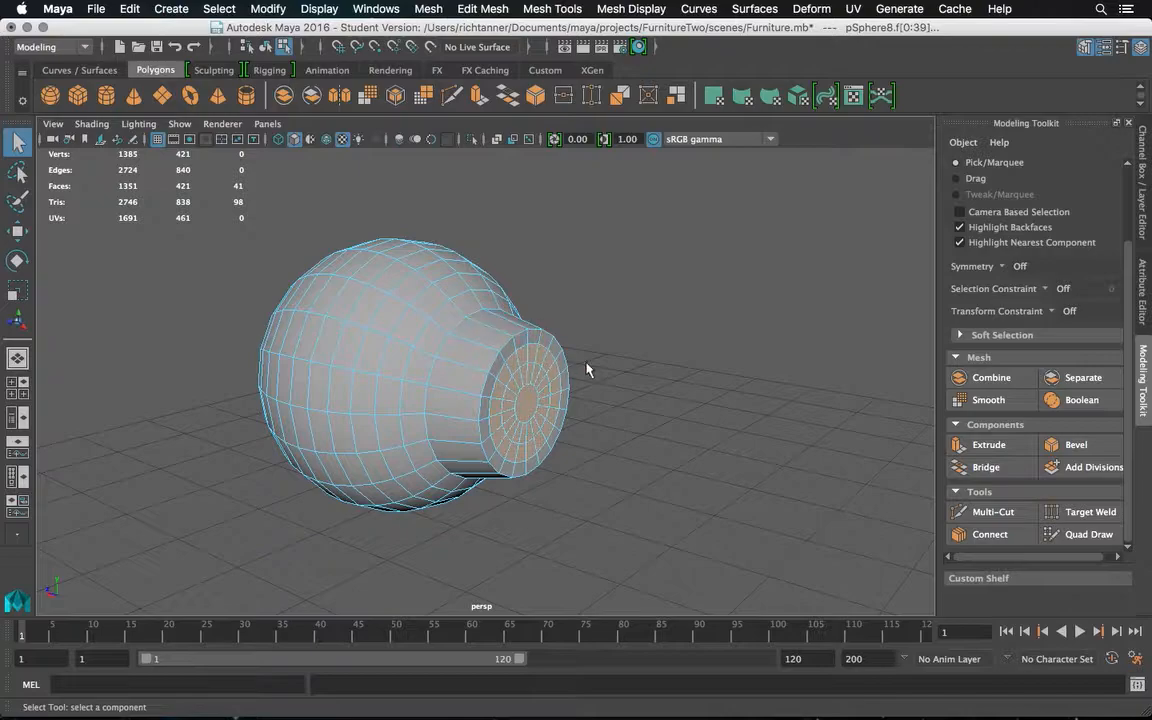
Extrude the selected end faces outward to form a narrower cylindrical stem on the doorknob
click(988, 444)
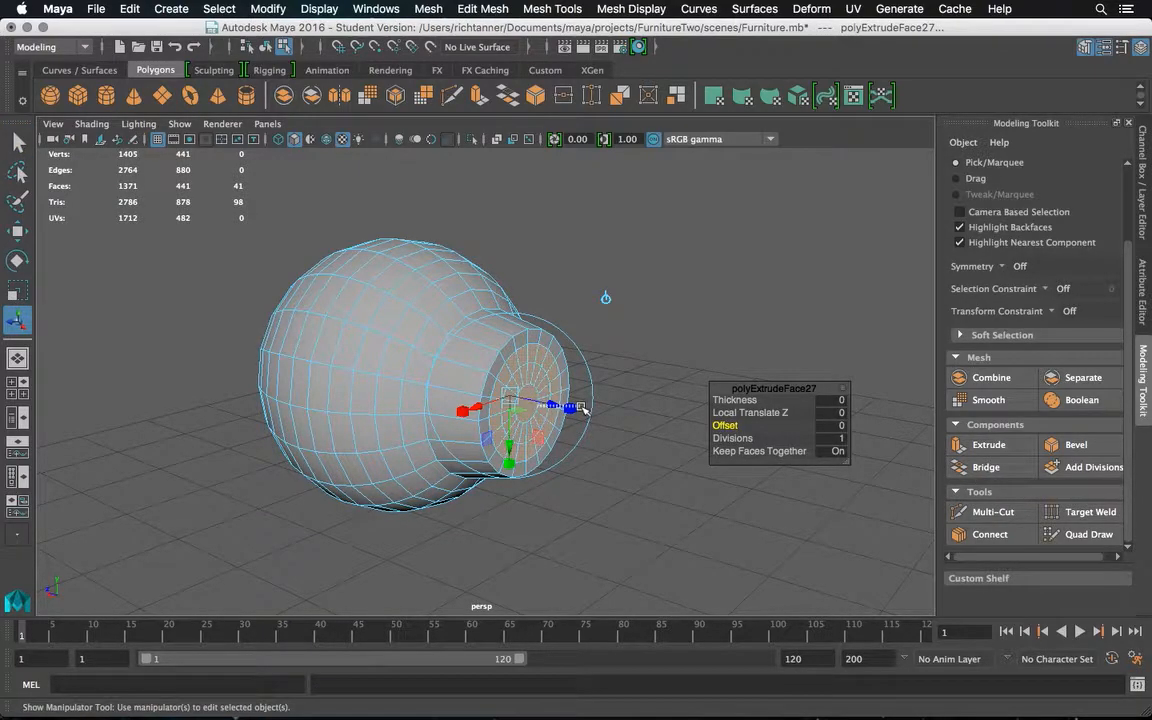
click(555, 407)
key(ctrl+z)
drag(547, 409, 613, 413)
alt+drag(532, 382, 647, 397)
alt+drag(648, 395, 550, 322)
click(20, 148)
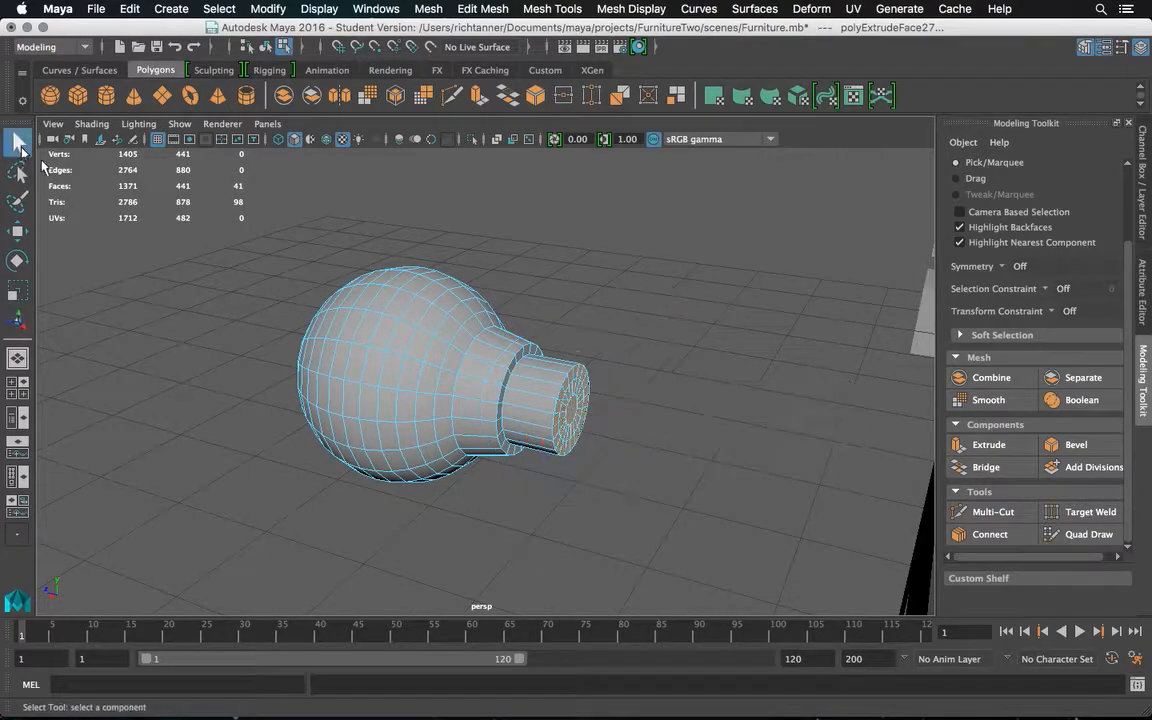
Return to object mode and select the whole doorknob beside the door
right_drag(598, 258, 658, 239)
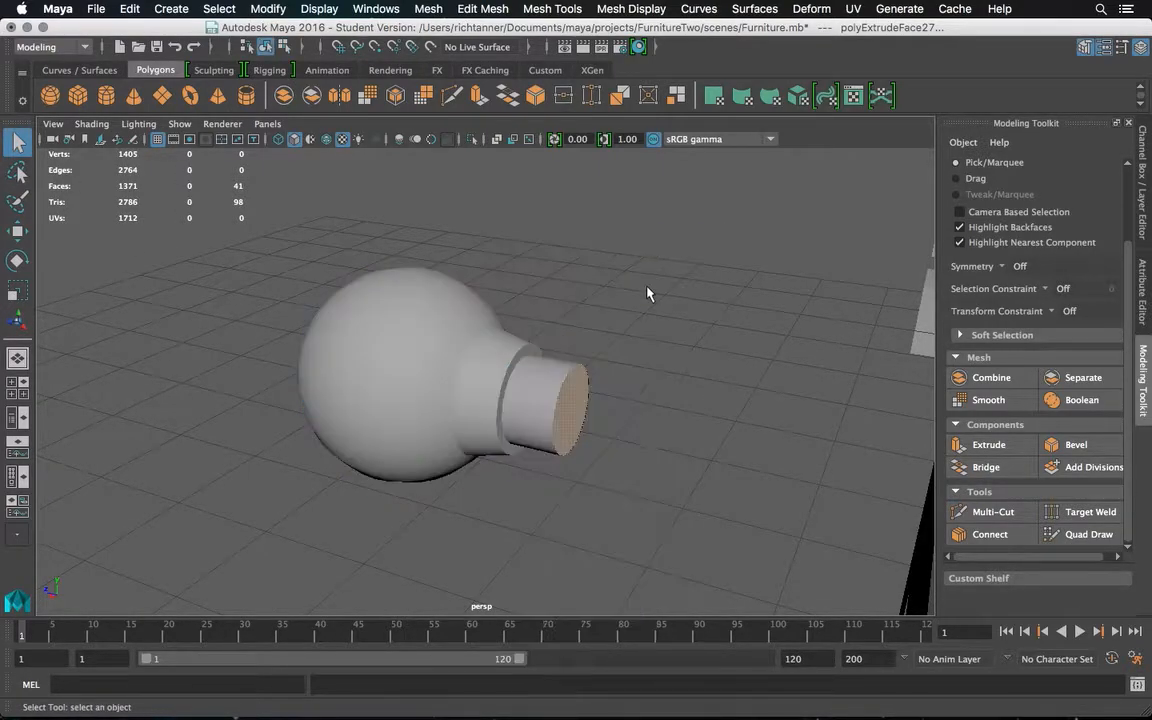
click(575, 404)
alt+drag(661, 358, 836, 339)
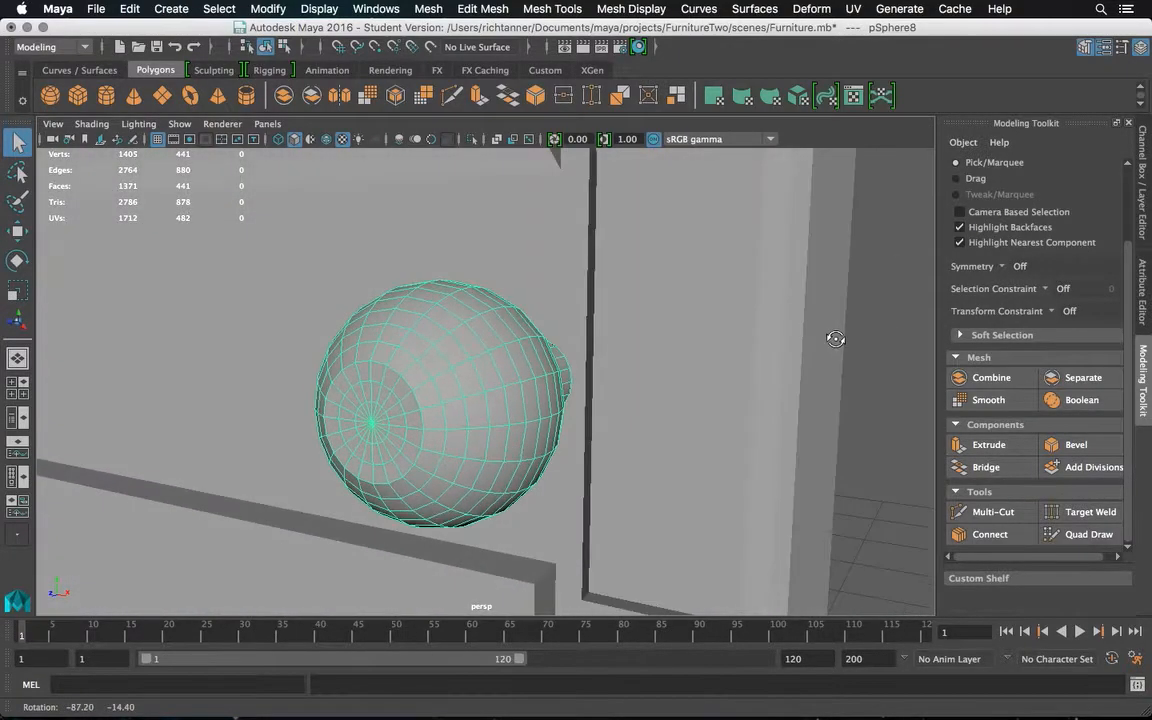
scroll(720, 373, down, 5)
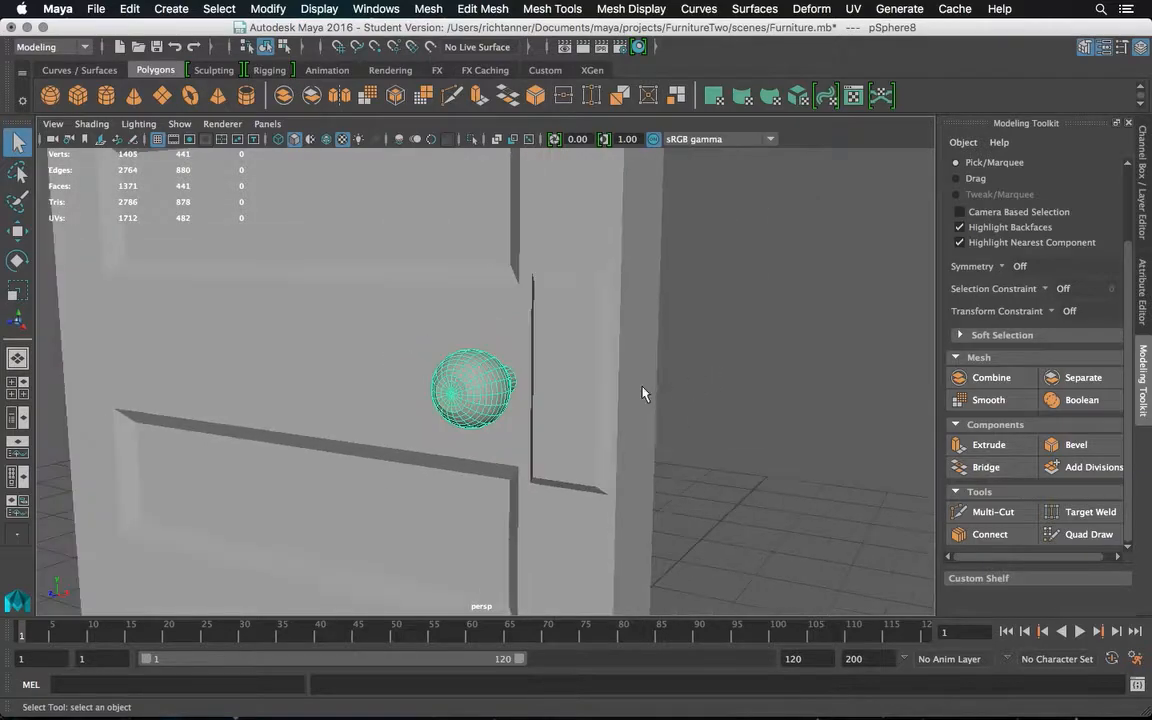
Configure Duplicate Special for the doorknob with X translation 0, Z translation 2 and Y rotation 180
click(130, 10)
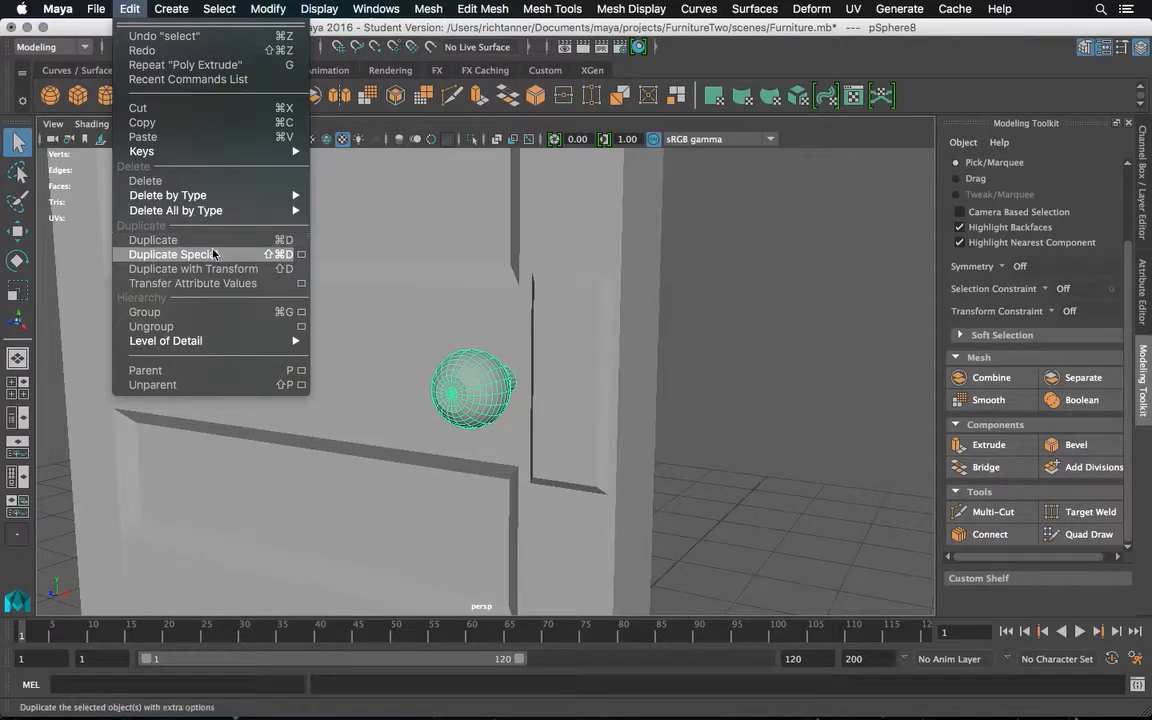
click(301, 254)
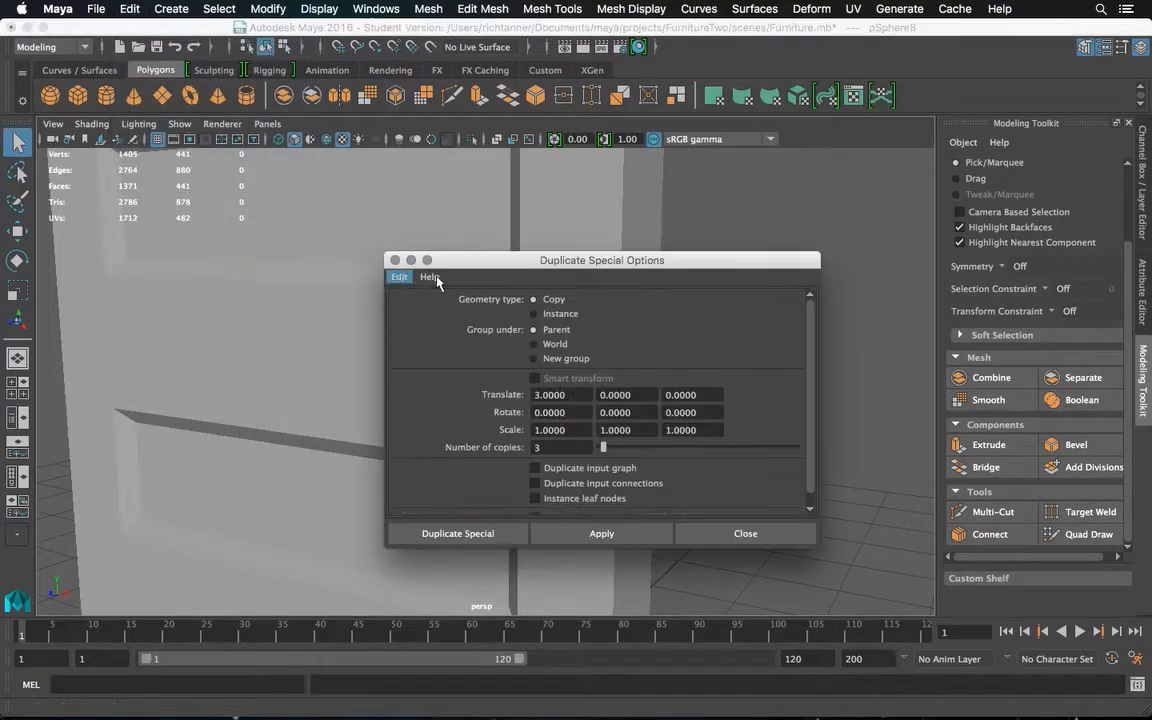
double_click(566, 395)
key(BackSpace)
text(0)
double_click(672, 394)
text(2)
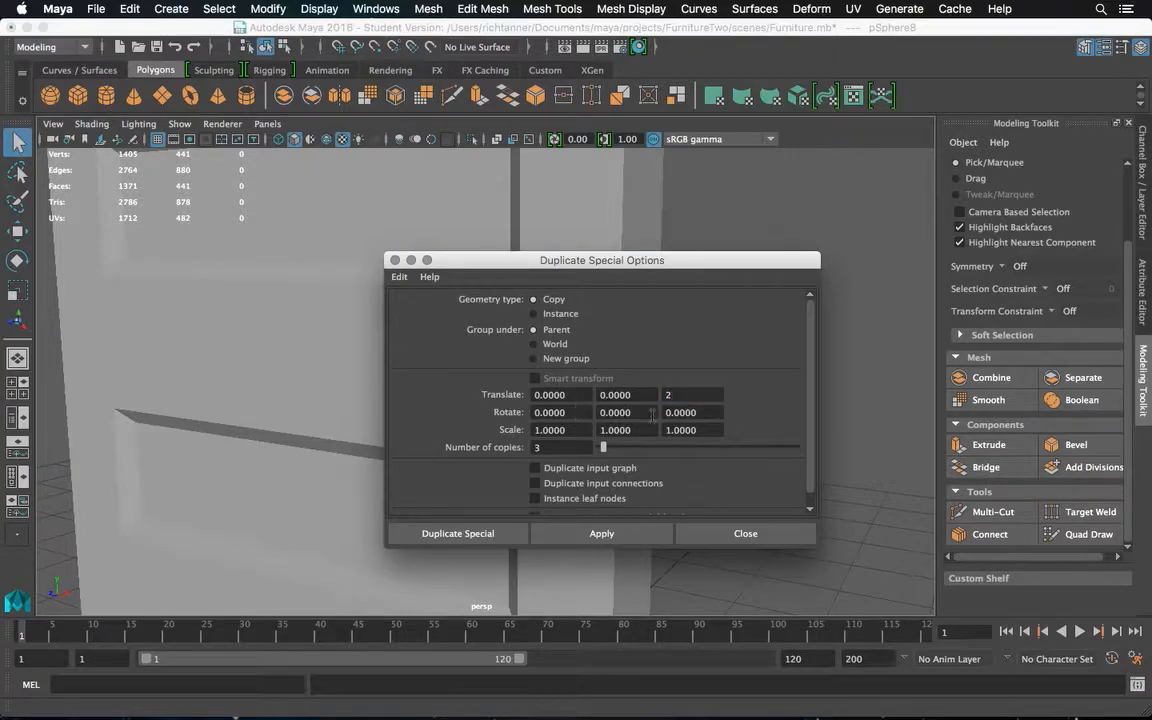
double_click(648, 413)
text(180)
click(706, 412)
Duplicate the doorknob with these options and try moving a copy along Z toward the door
click(488, 534)
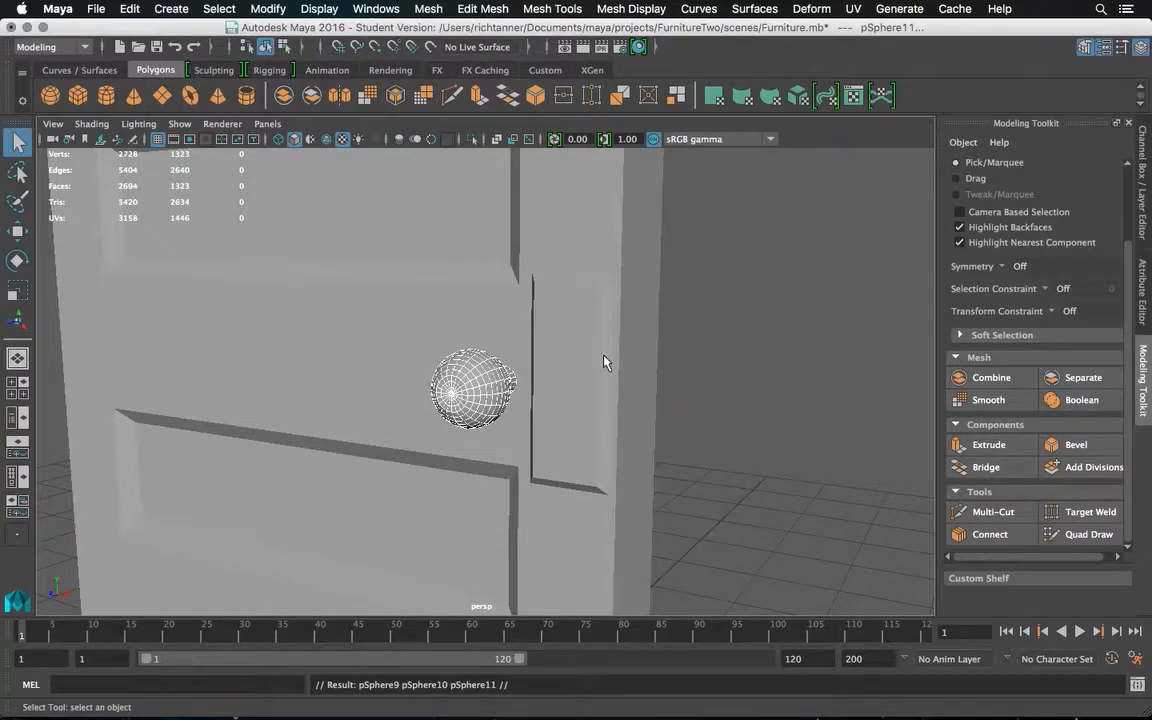
alt+drag(620, 363, 530, 380)
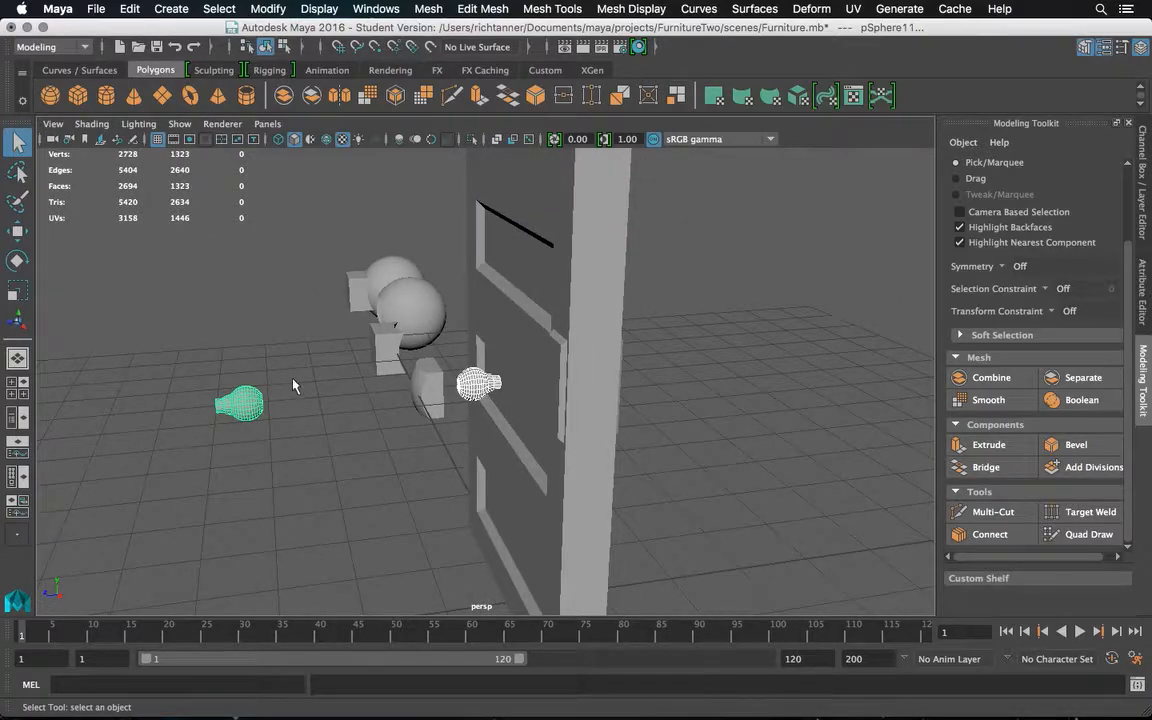
click(251, 416)
key(w)
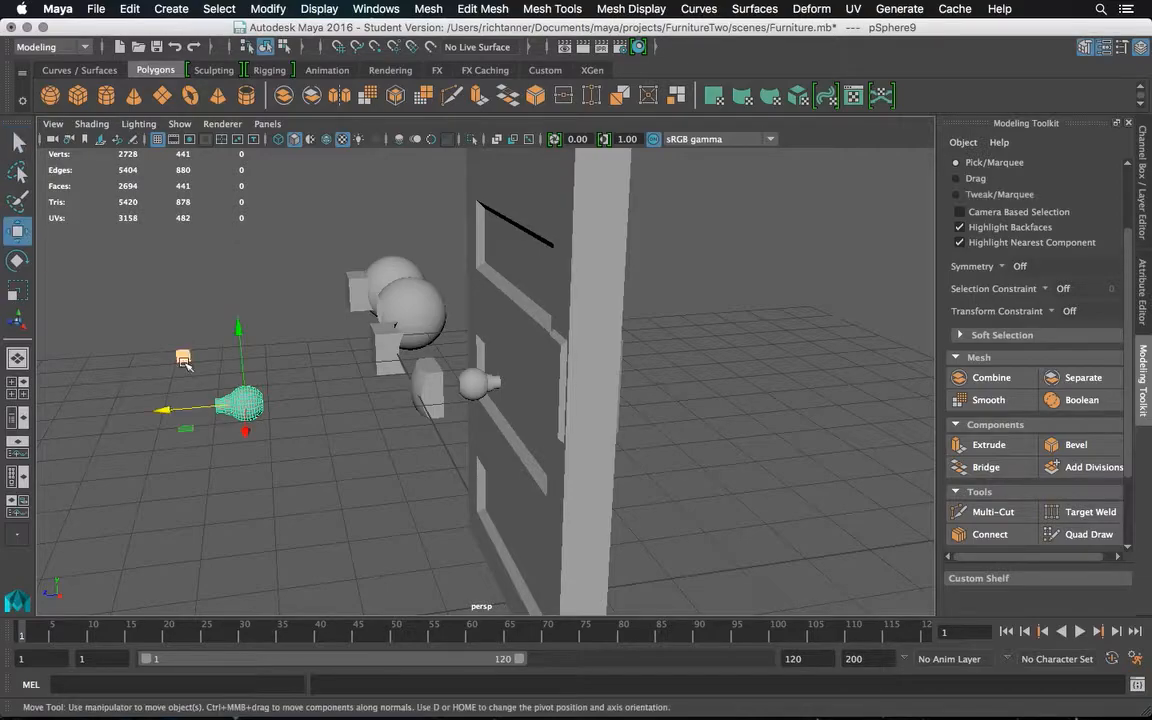
drag(179, 410, 417, 394)
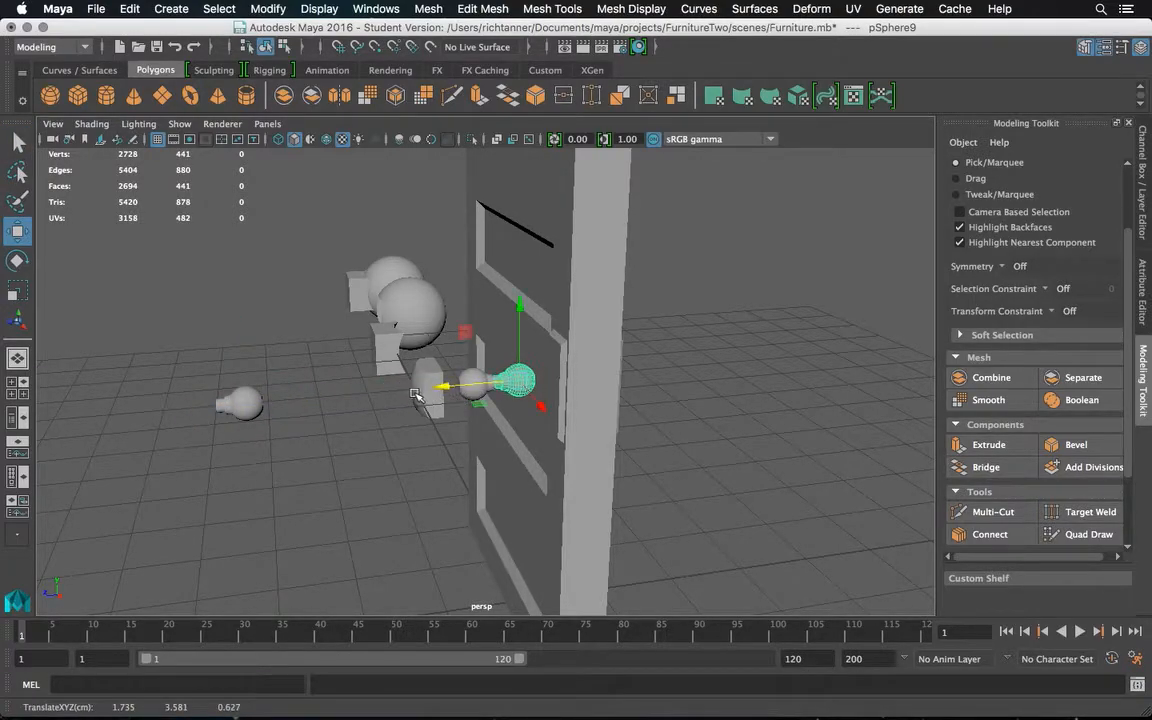
Undo the copy's move and the doorknob duplication
key(ctrl+z)
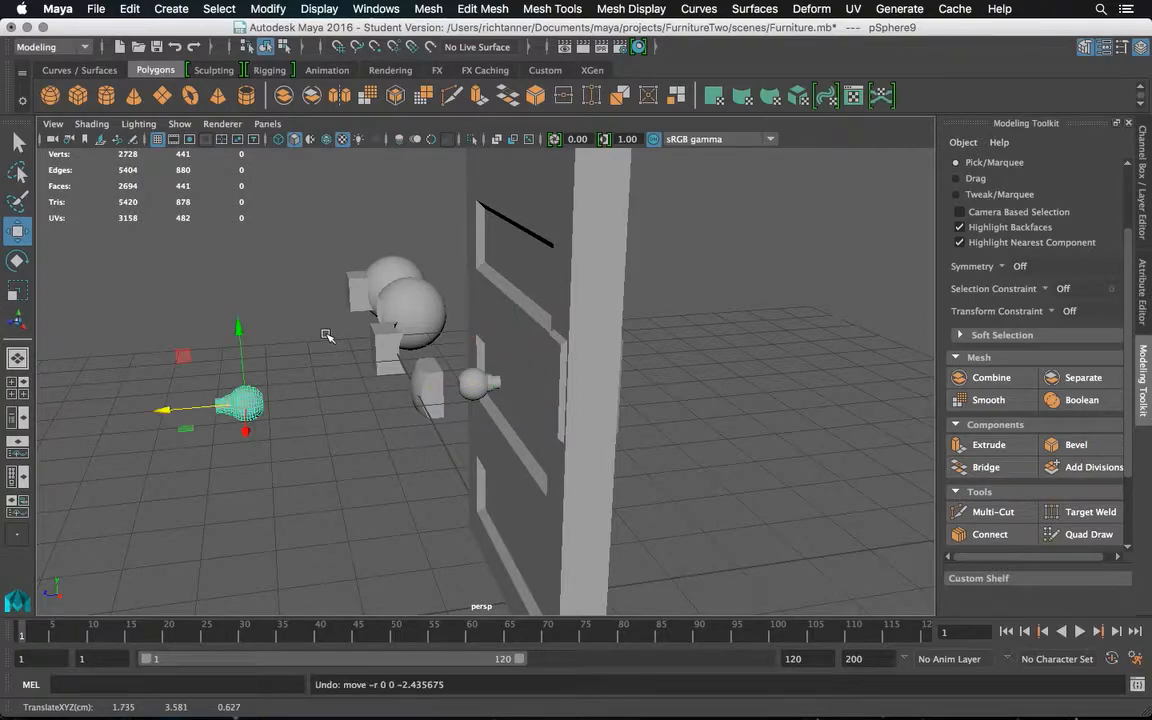
scroll(291, 360, down, 10)
scroll(291, 360, up, 9)
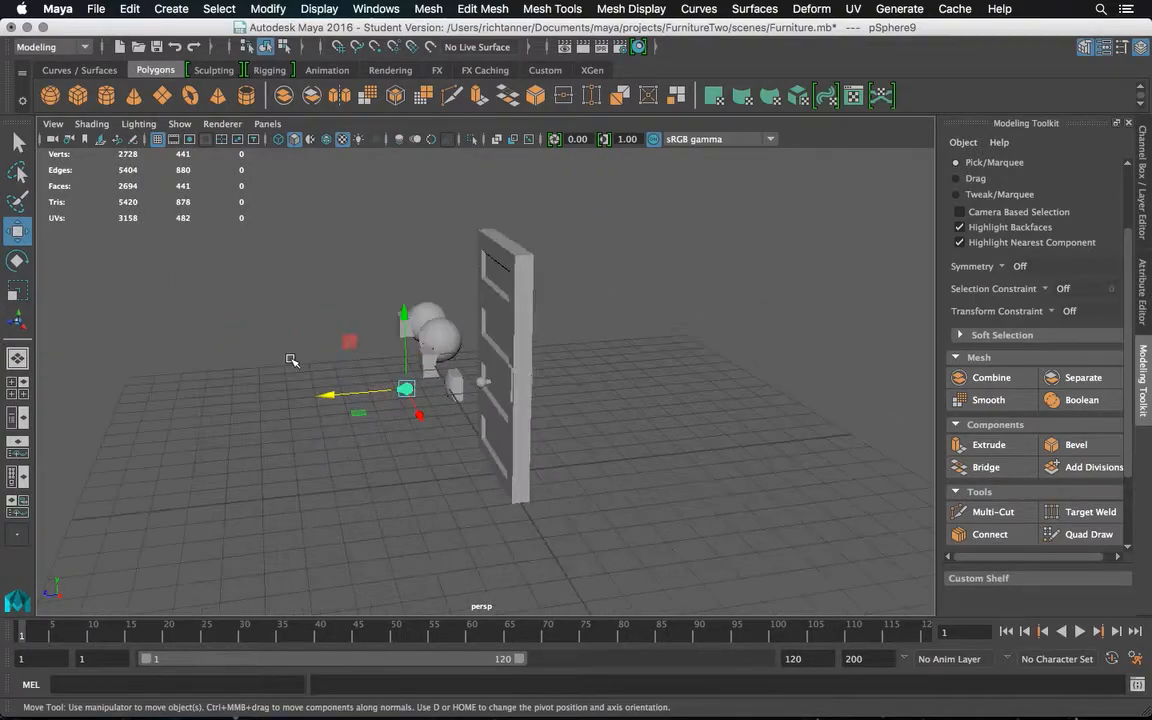
key(ctrl+z)
key(ctrl+z)
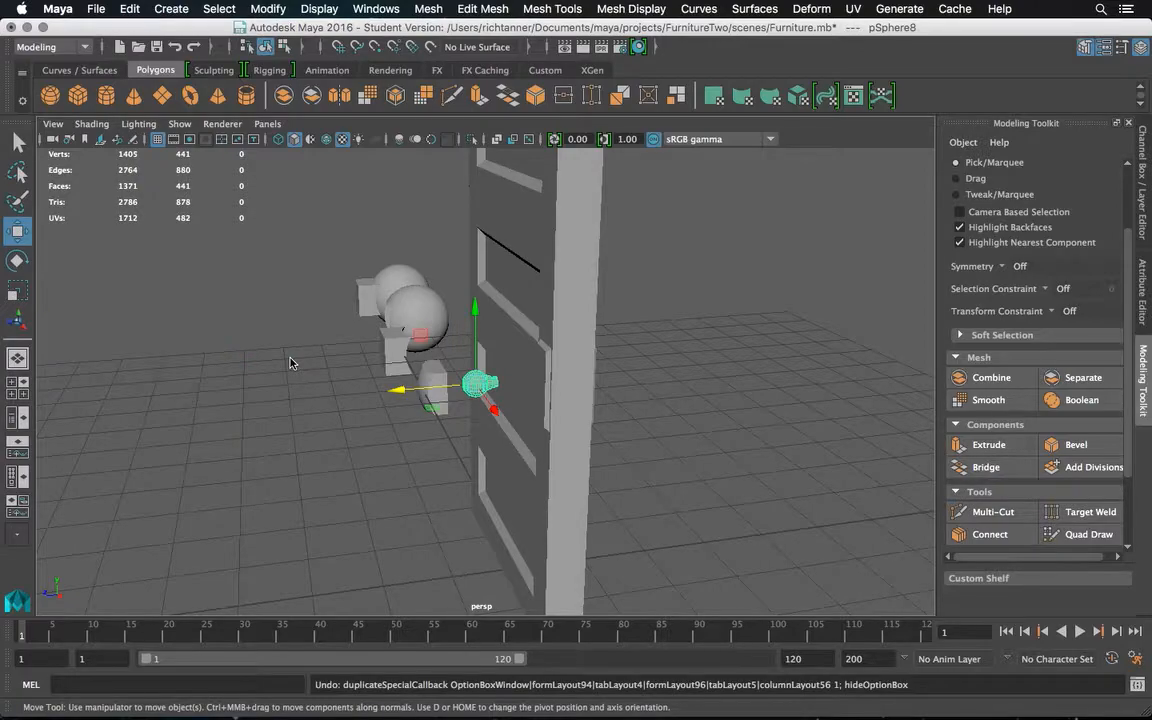
key(ctrl+z)
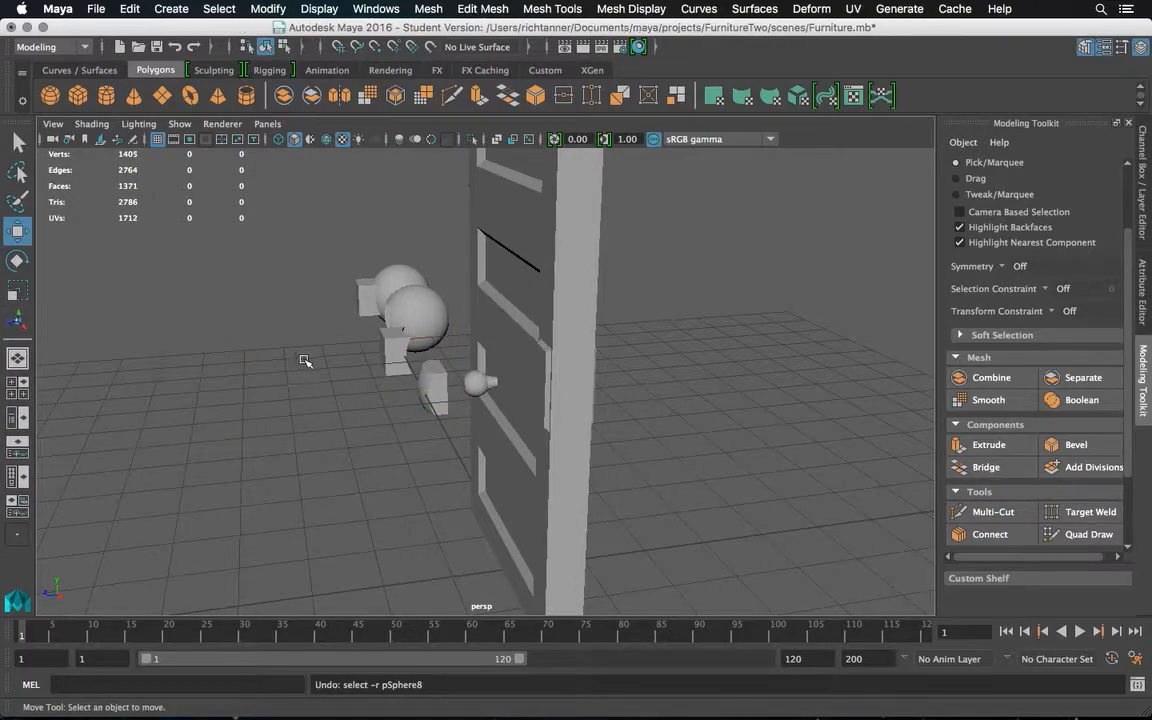
Duplicate the doorknob as a single copy with Z translation -2 and Y rotation 180, using Duplicate Special
click(480, 390)
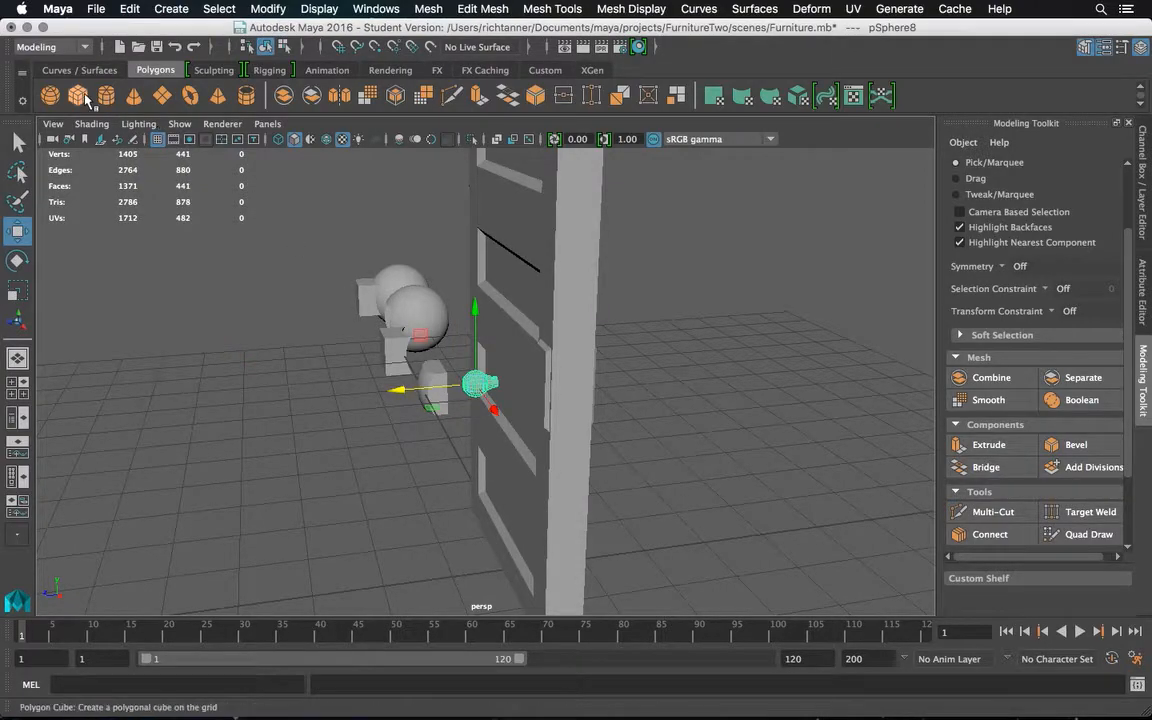
click(129, 9)
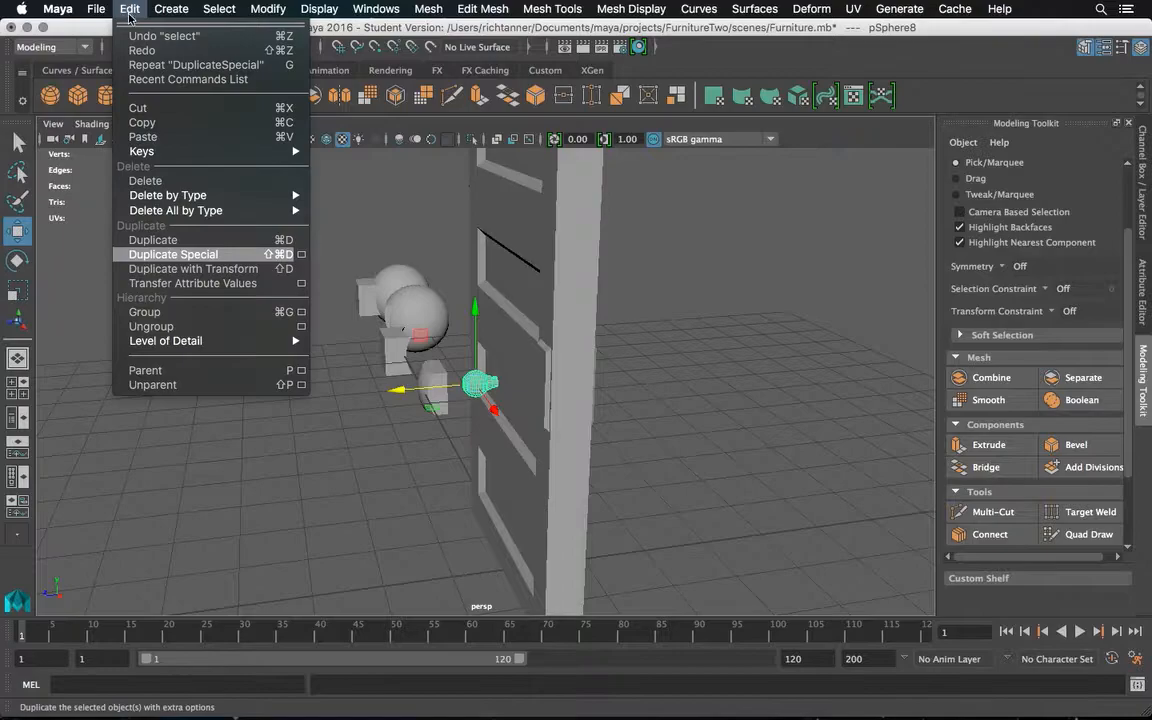
click(301, 254)
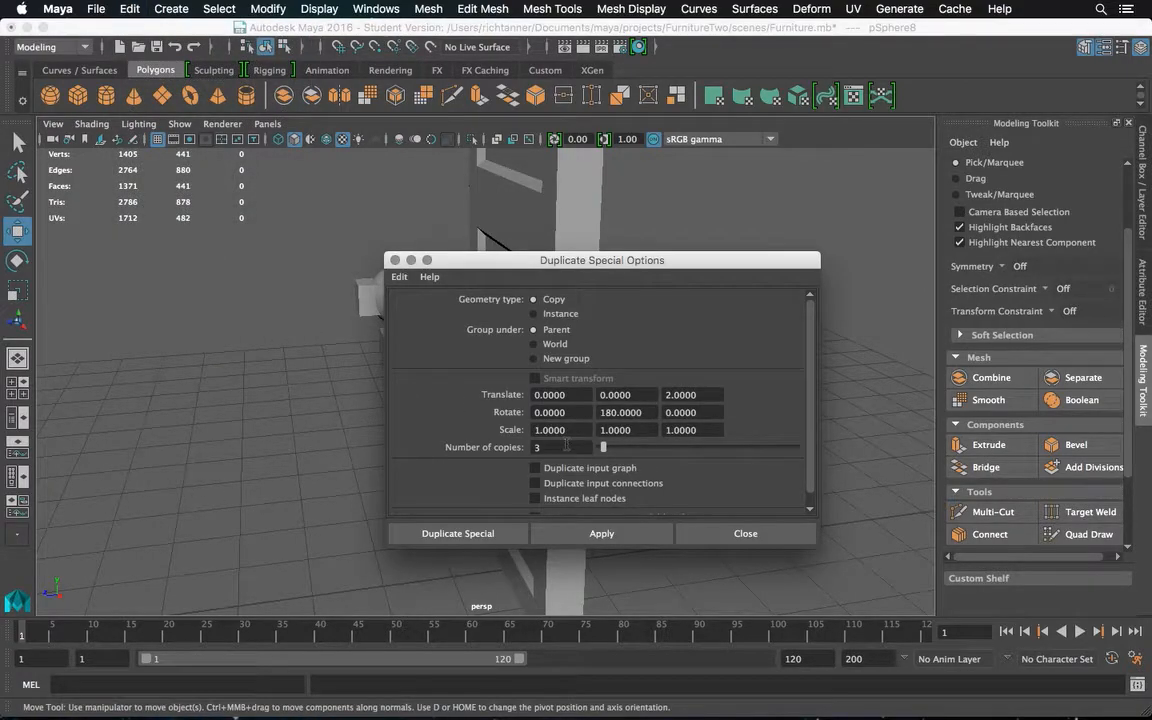
click(666, 395)
text(-)
click(469, 541)
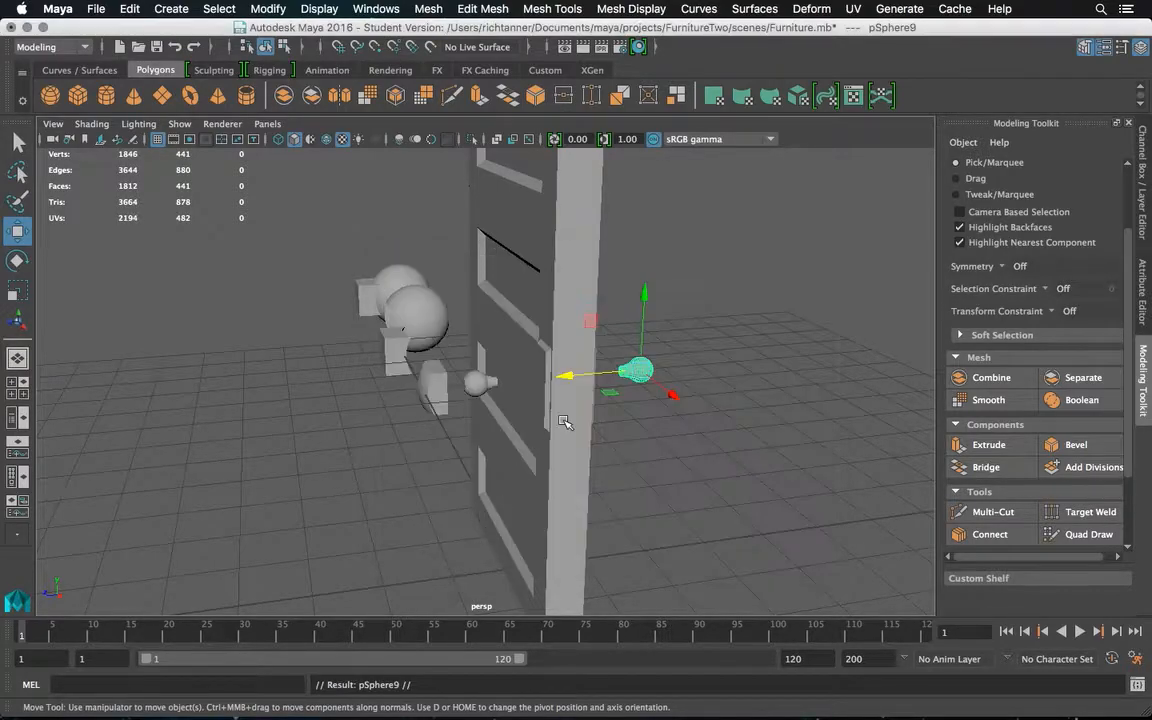
Select both doorknobs and move them together along X until they are clear of the door's edge
alt+drag(751, 326, 699, 327)
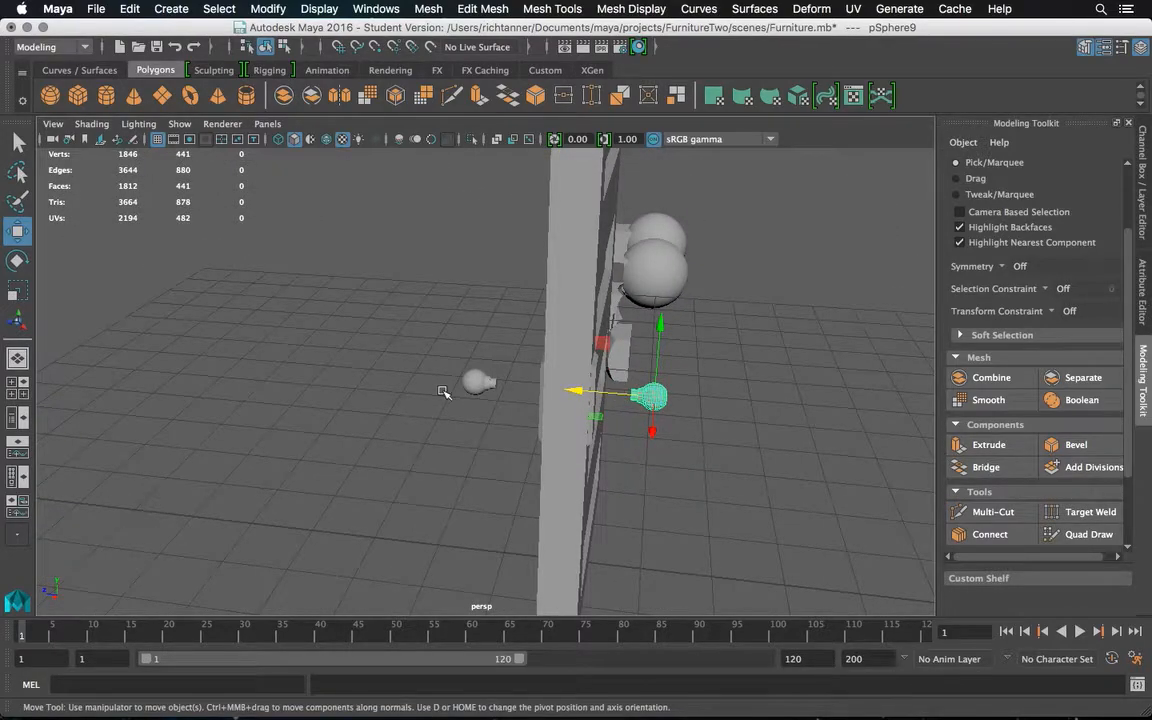
click(479, 387)
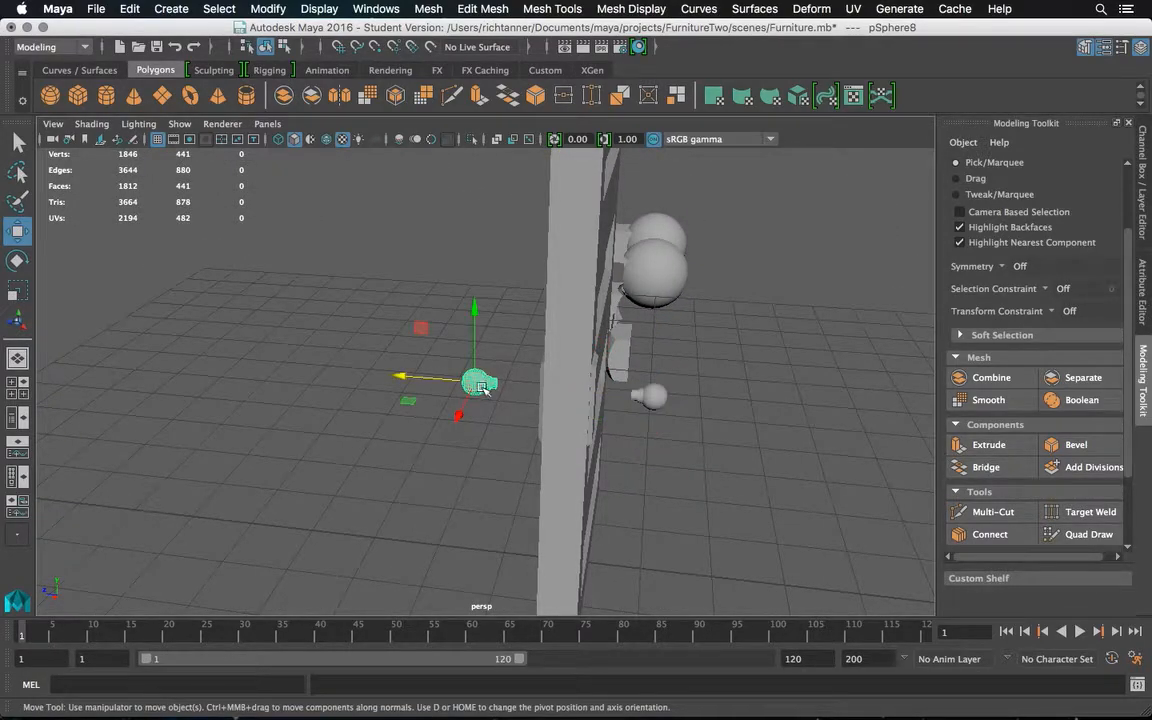
click(658, 396)
drag(661, 424, 651, 528)
alt+drag(771, 383, 839, 379)
scroll(688, 379, up, 3)
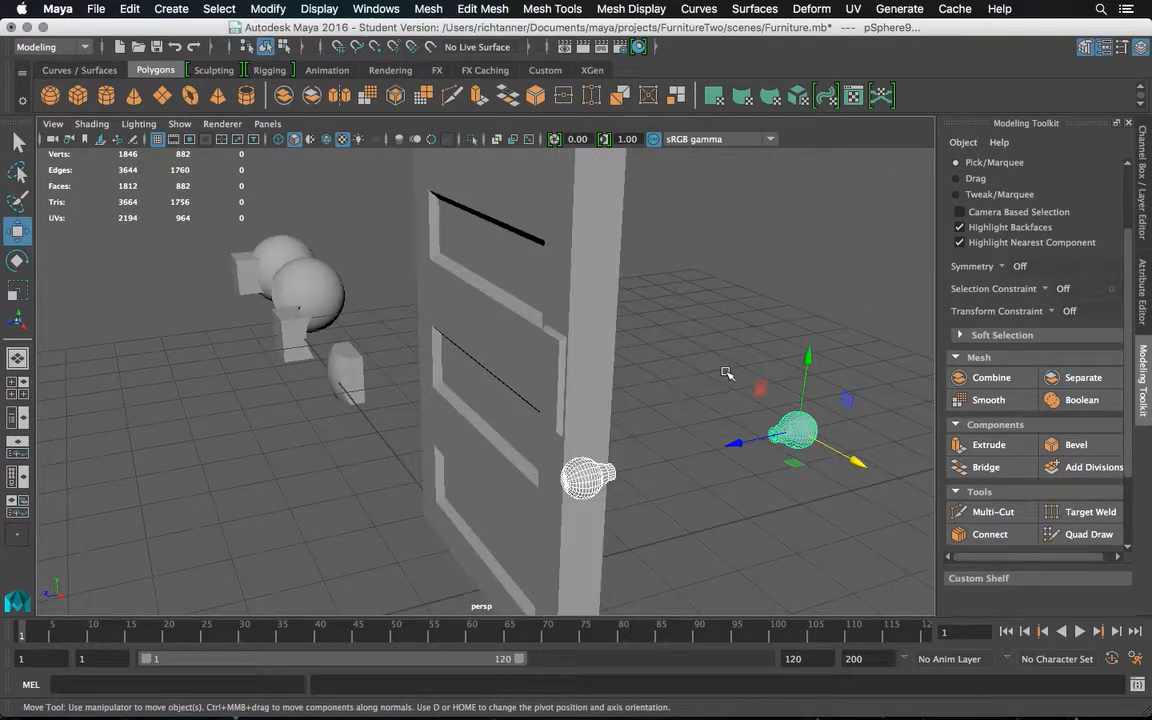
Move each doorknob along Z toward the other so their stems nearly meet
click(764, 427)
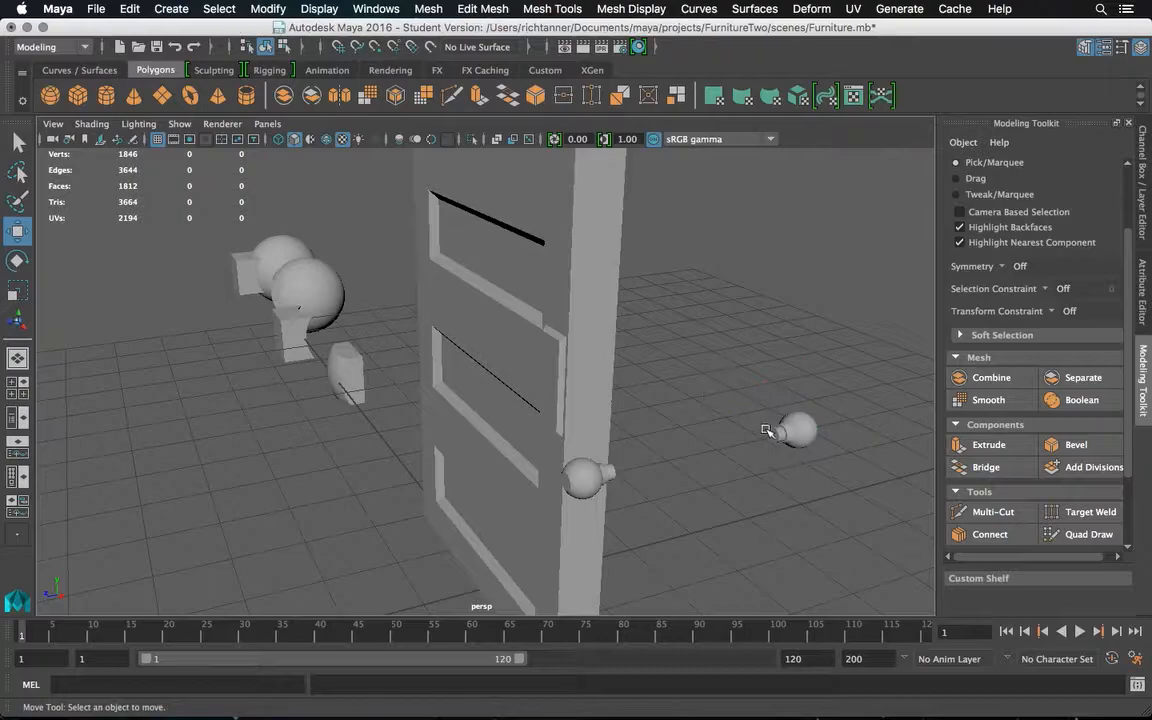
click(775, 435)
drag(754, 436, 670, 452)
alt+drag(698, 364, 671, 364)
click(486, 505)
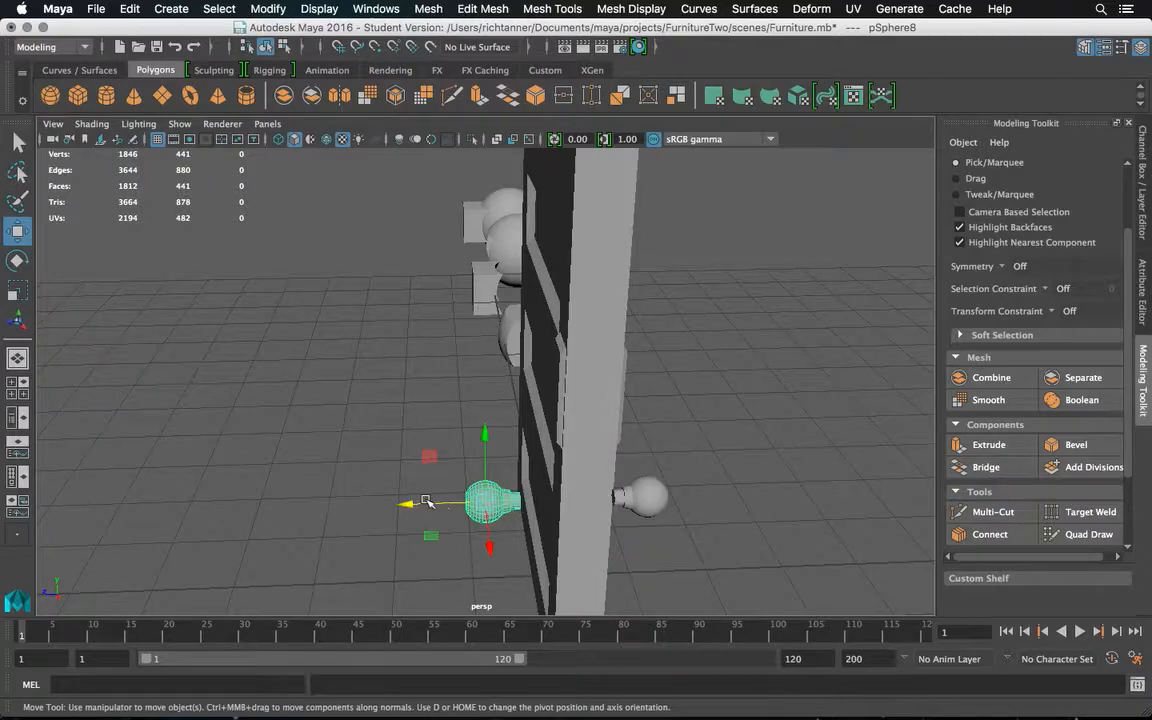
drag(436, 507, 504, 504)
click(502, 498)
Select both doorknobs and move them together along X back to the door's lock area
alt+drag(586, 463, 663, 475)
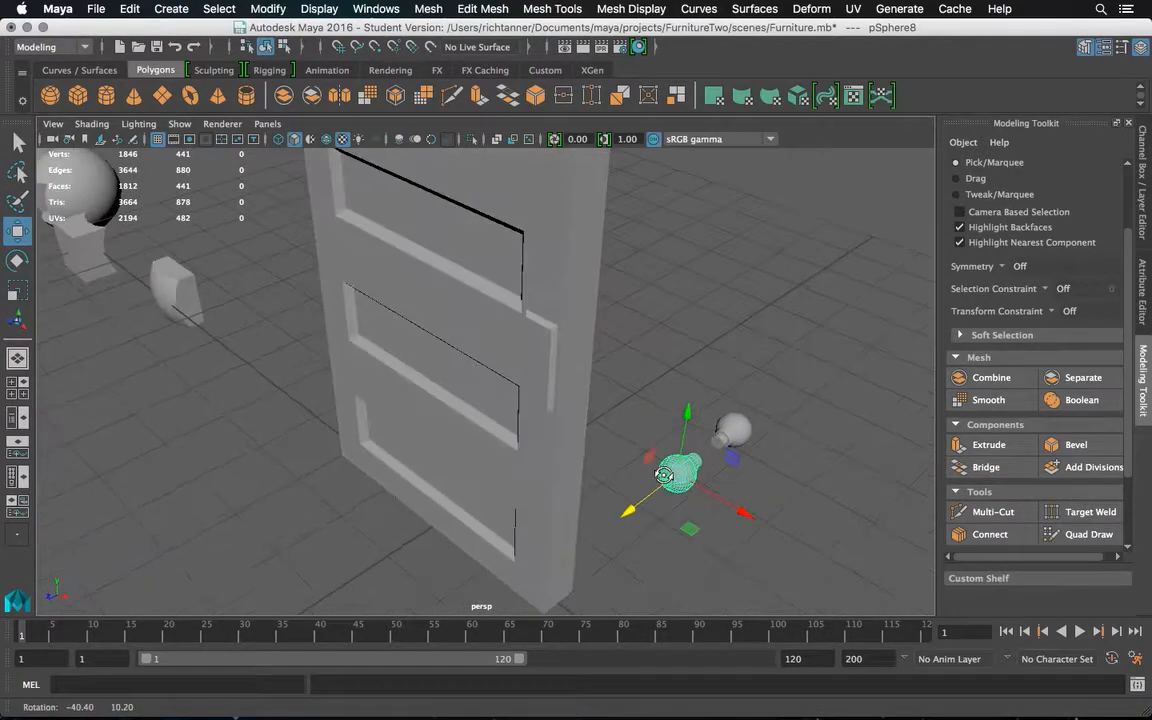
shift+click(735, 432)
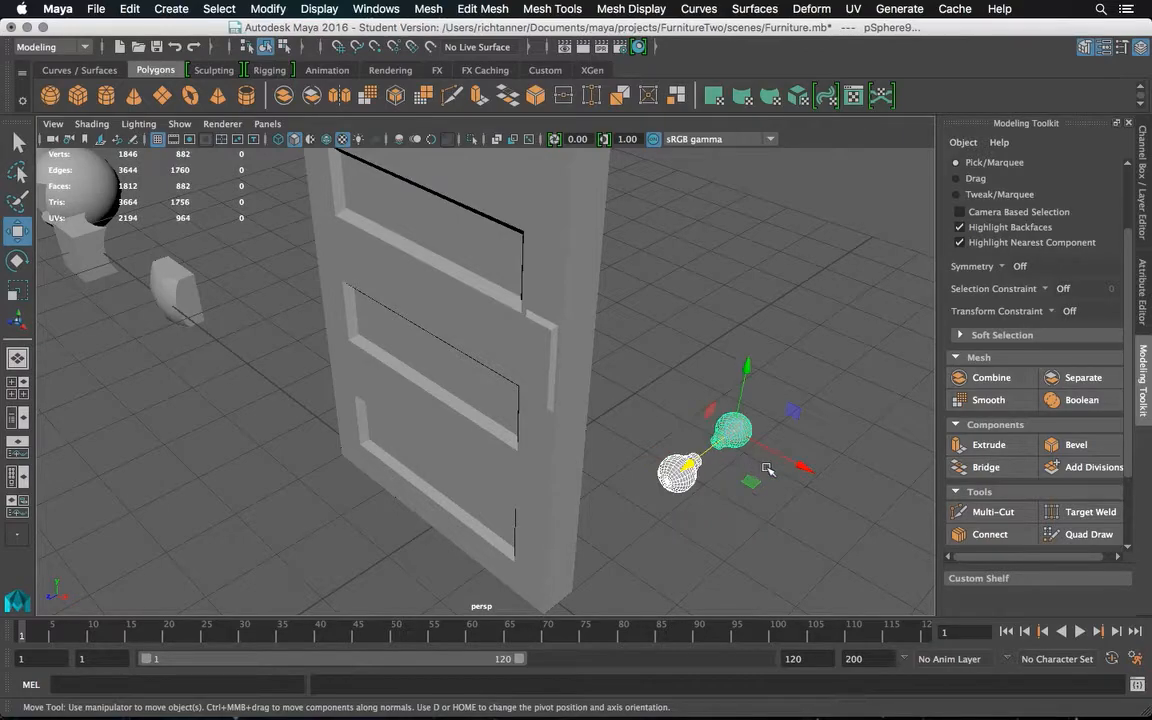
drag(803, 465, 642, 340)
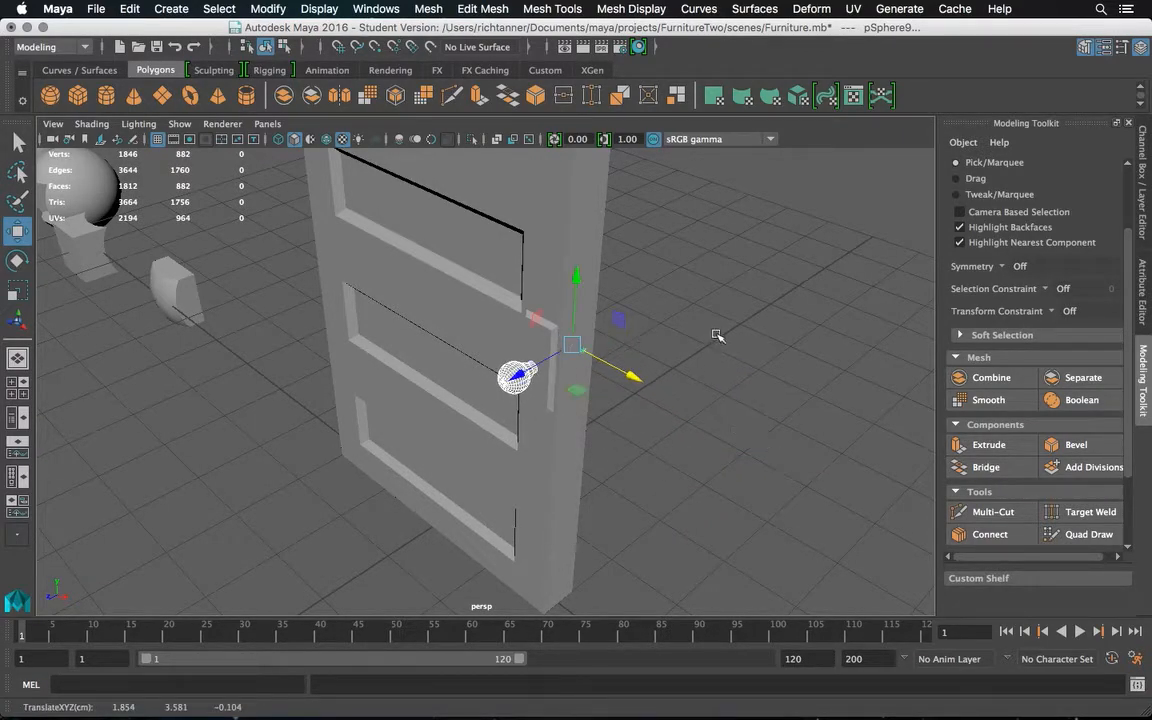
Shift both doorknobs along Z so one protrudes from each side of the door, and select the duplicated knob alone
alt+drag(721, 343, 626, 306)
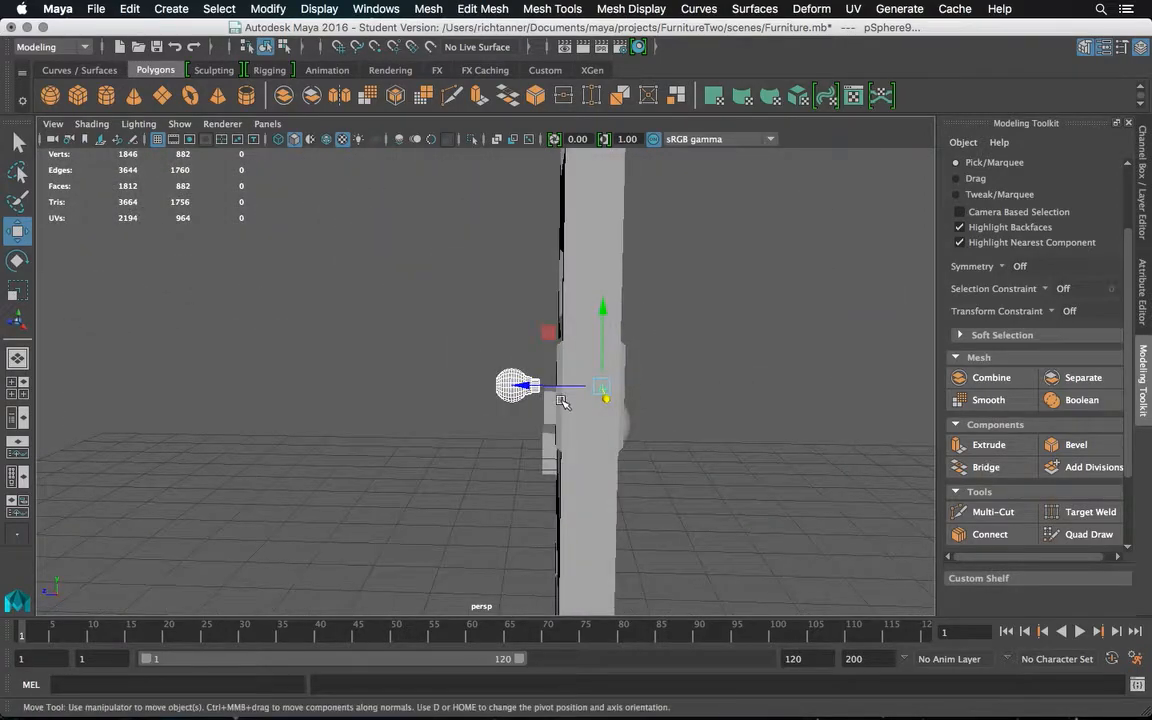
drag(557, 388, 591, 388)
click(650, 396)
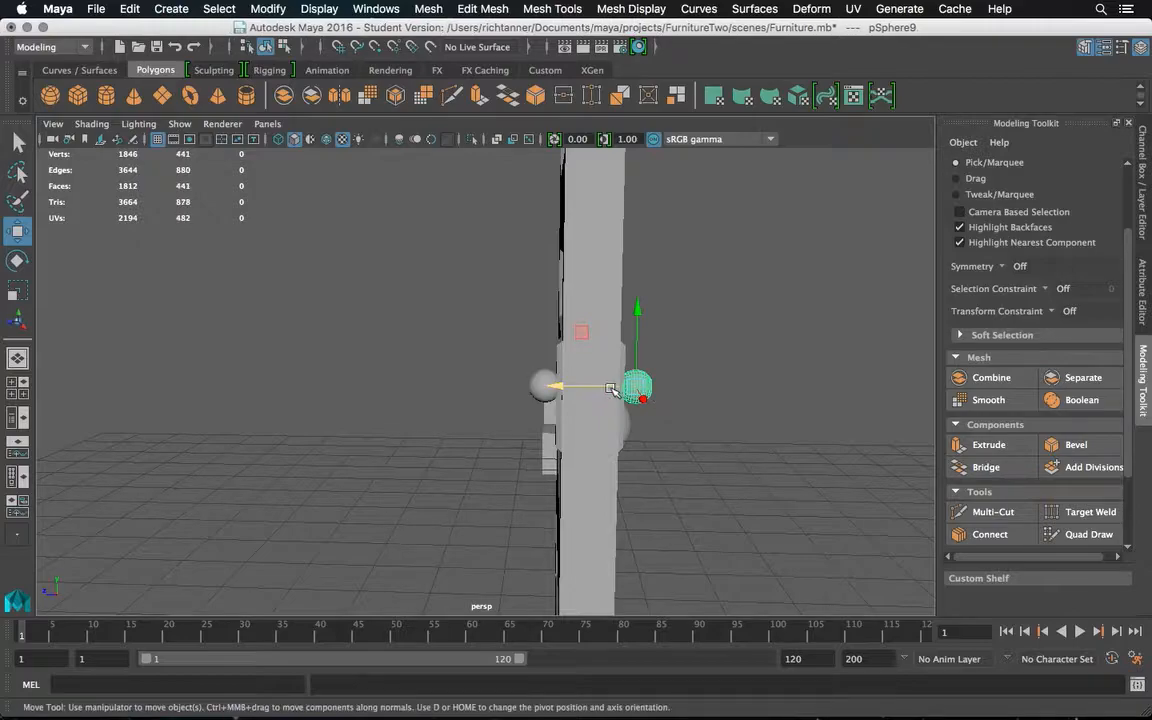
Move the duplicated doorknob outward along Z until its stem shows, then shift both doorknobs together along Z to even them out across the door
drag(597, 388, 613, 389)
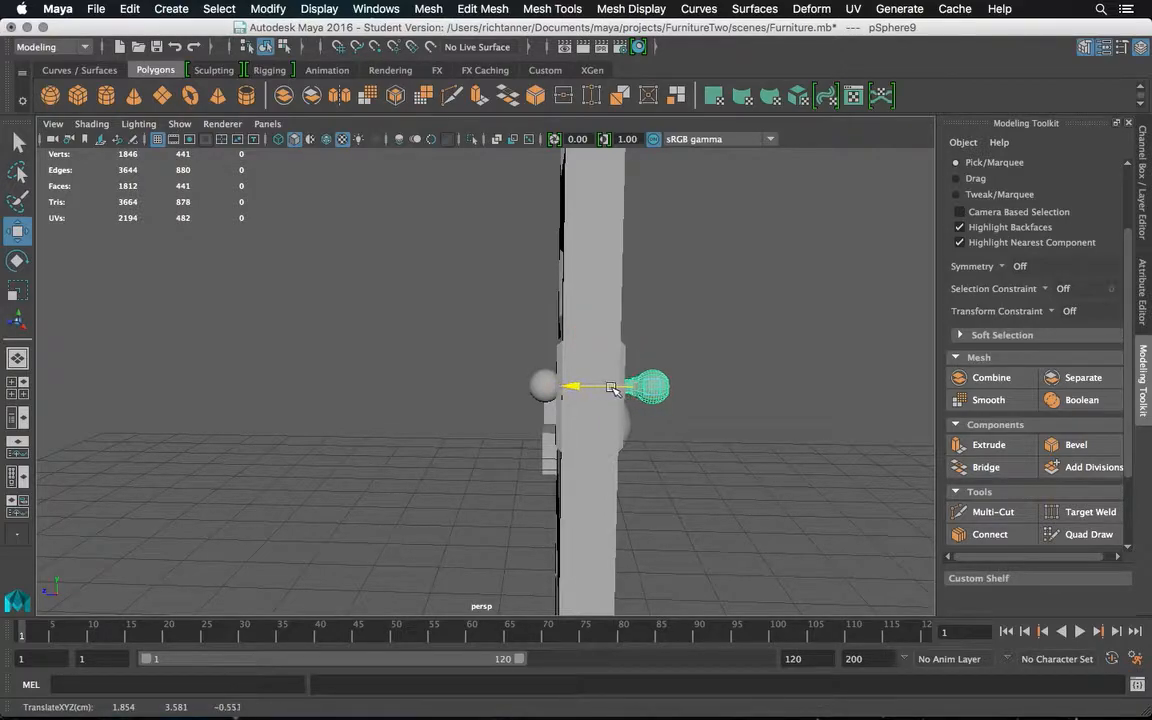
shift+click(547, 388)
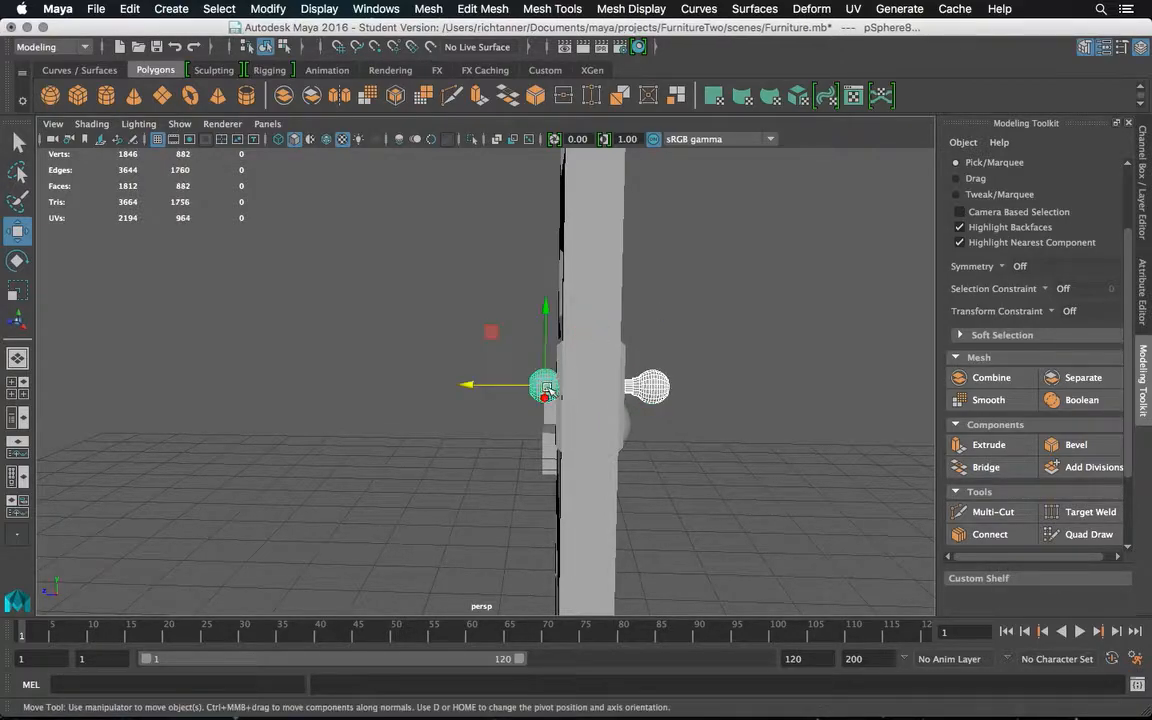
drag(498, 387, 489, 386)
alt+drag(588, 389, 573, 396)
scroll(573, 397, up, 5)
scroll(574, 398, up, 4)
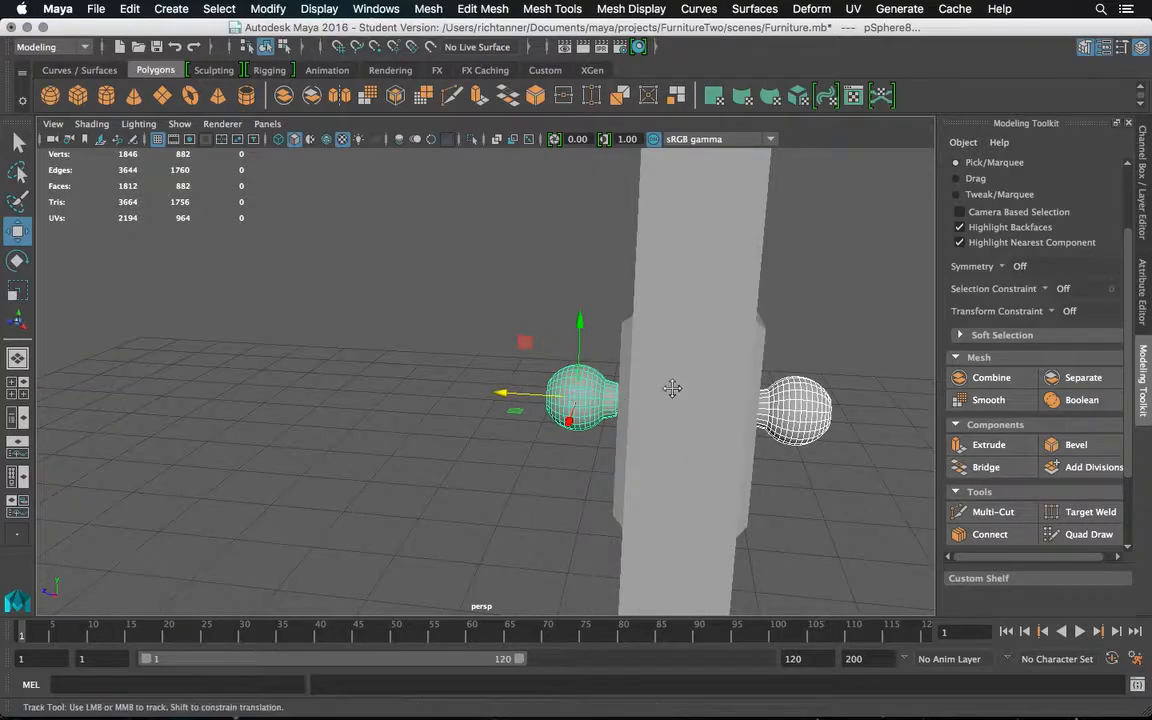
alt+middle_drag(672, 391, 568, 388)
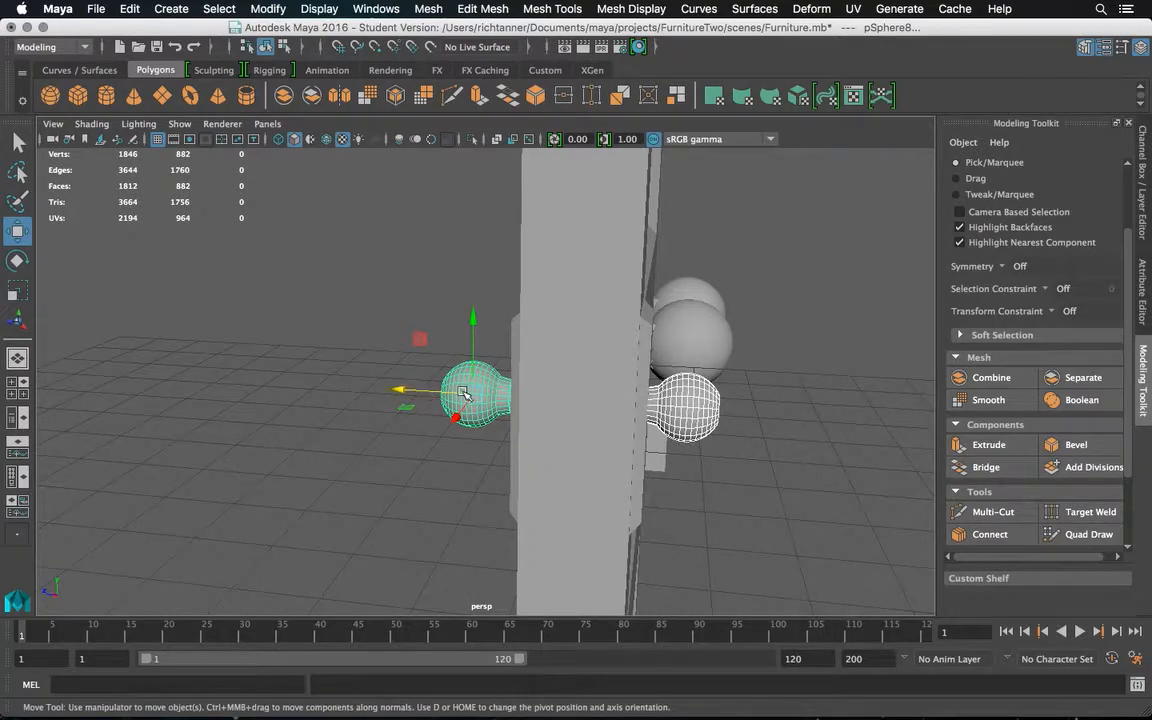
Adjust each doorknob separately along Z so its stem meets the lock plate on its side of the door
click(652, 404)
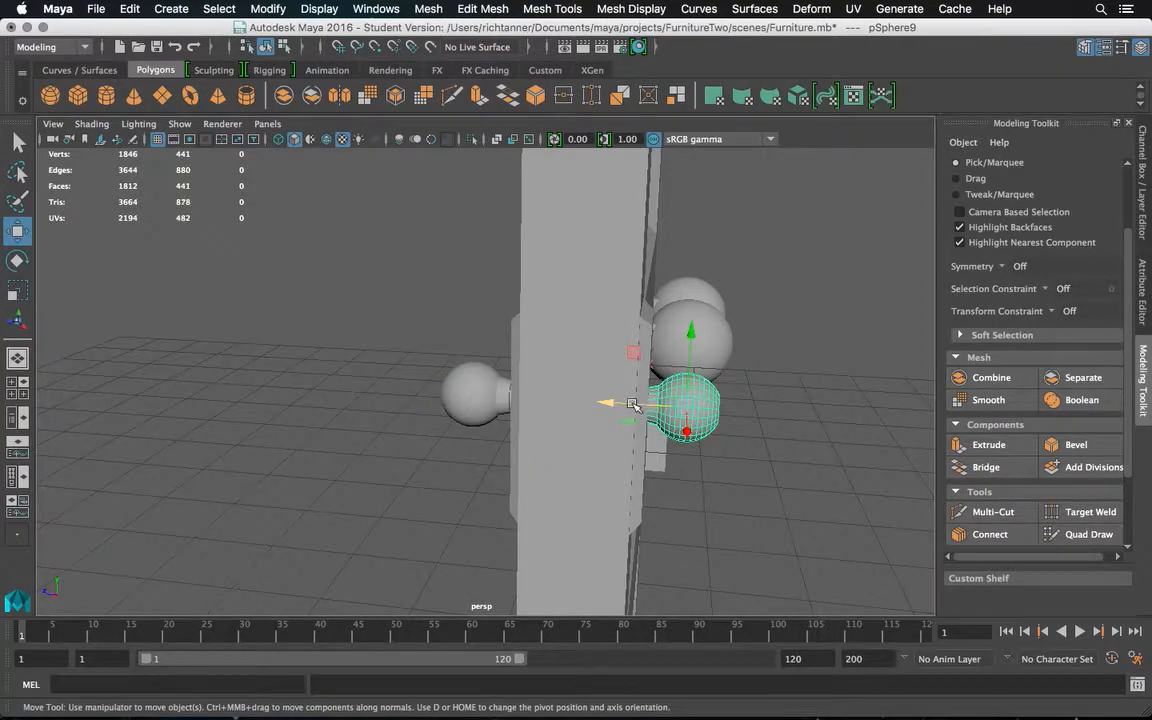
drag(632, 404, 578, 394)
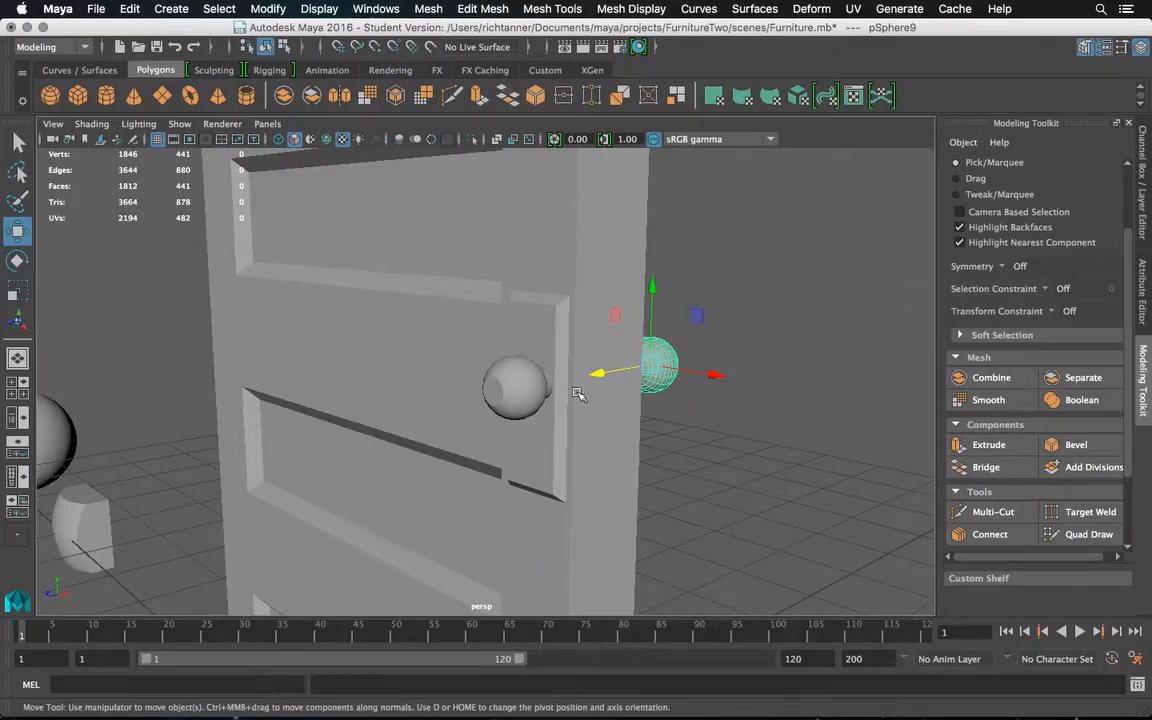
click(498, 392)
drag(465, 397, 465, 397)
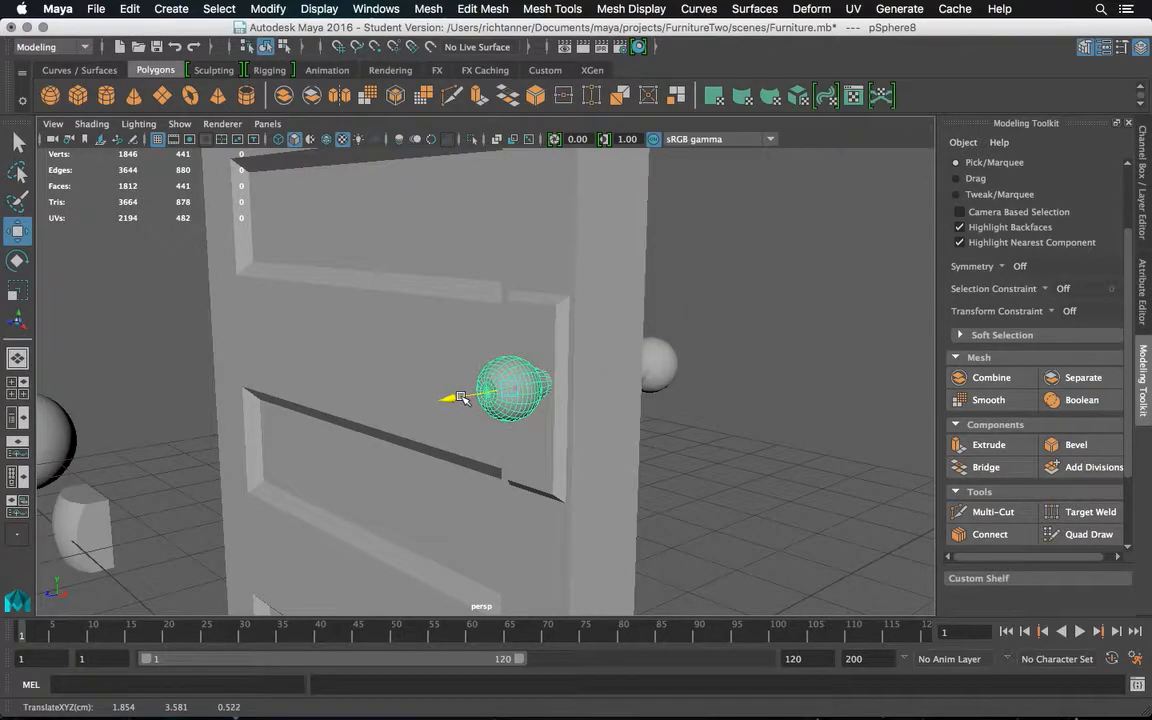
alt+drag(625, 357, 537, 359)
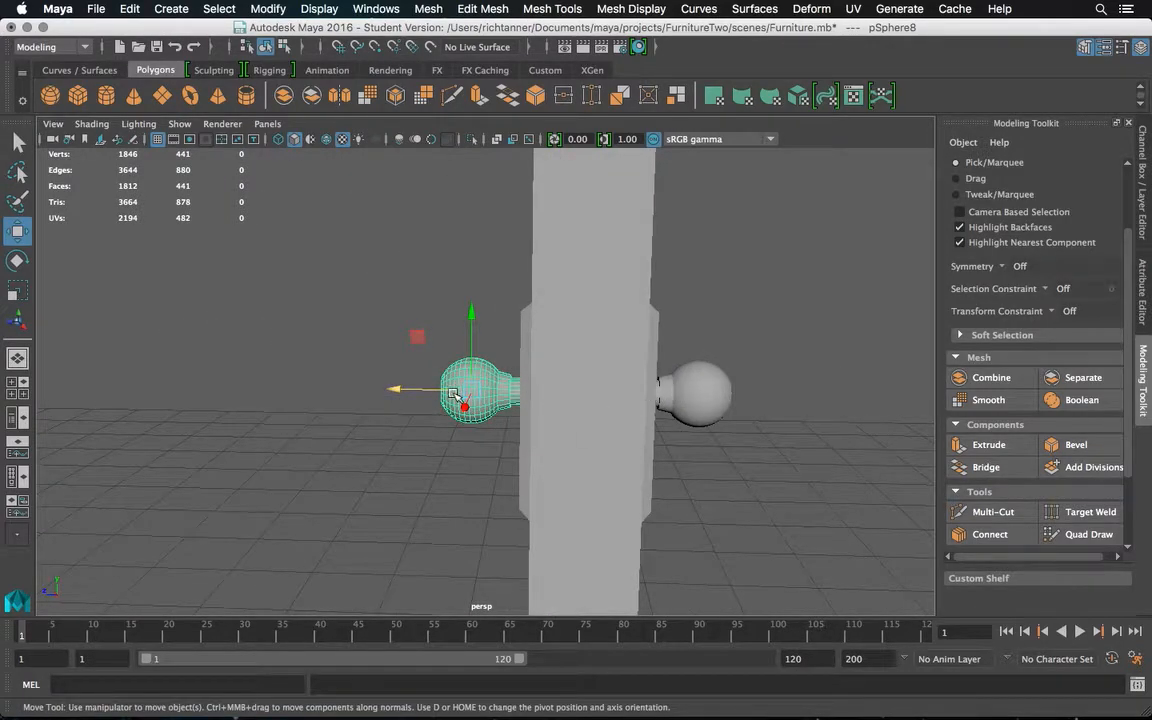
drag(410, 389, 422, 391)
Select both doorknobs, move them together along X past the door's edge, and clear the selection
alt+drag(622, 386, 627, 411)
shift+click(707, 412)
alt+drag(707, 412, 615, 329)
click(820, 480)
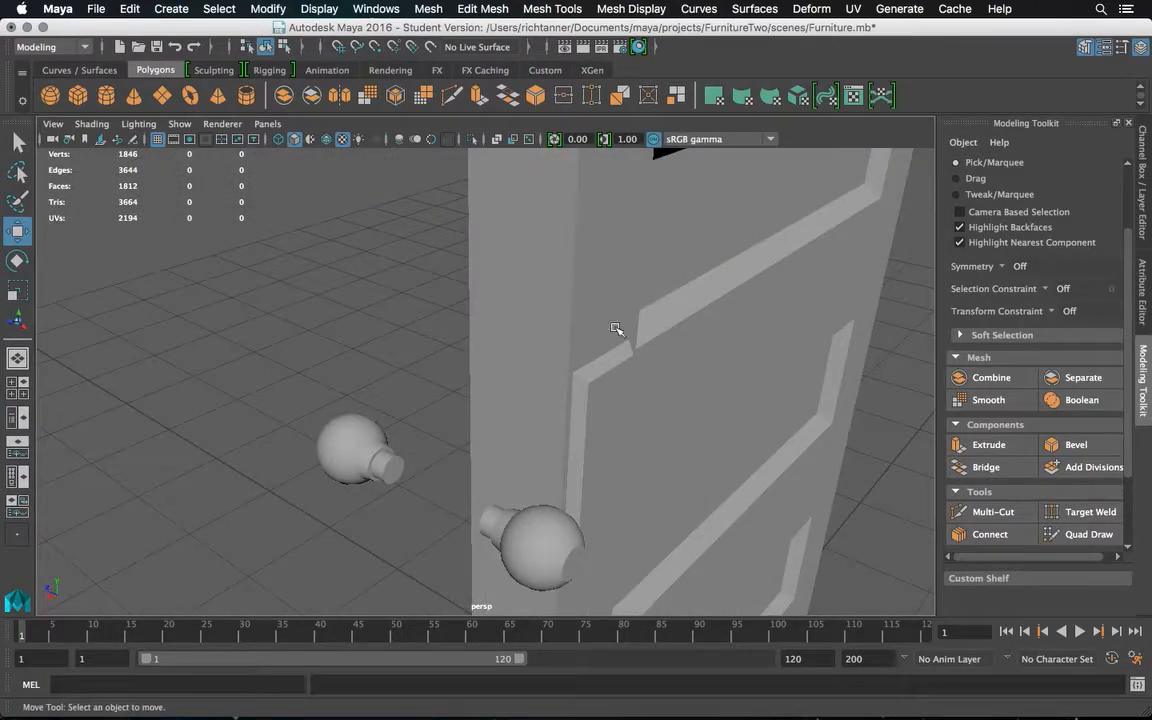
Reselect both doorknobs and move them farther along X, well clear of the door
click(348, 440)
click(348, 440)
click(506, 506)
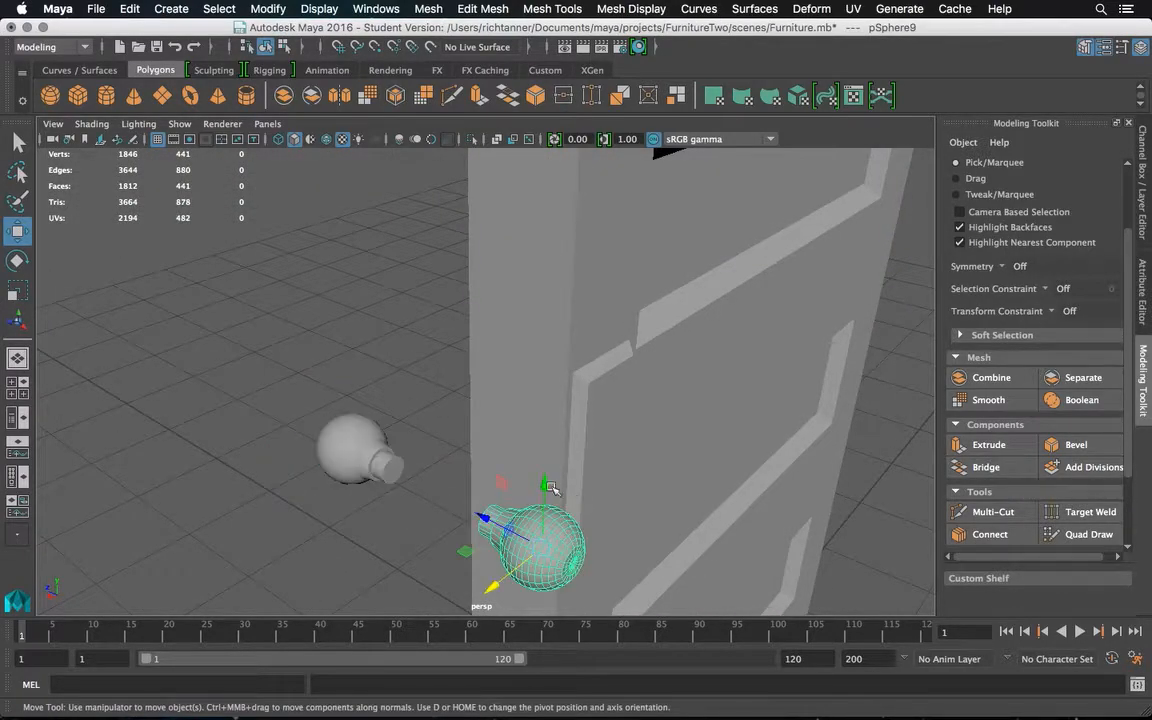
shift+click(366, 462)
alt+drag(409, 452, 458, 367)
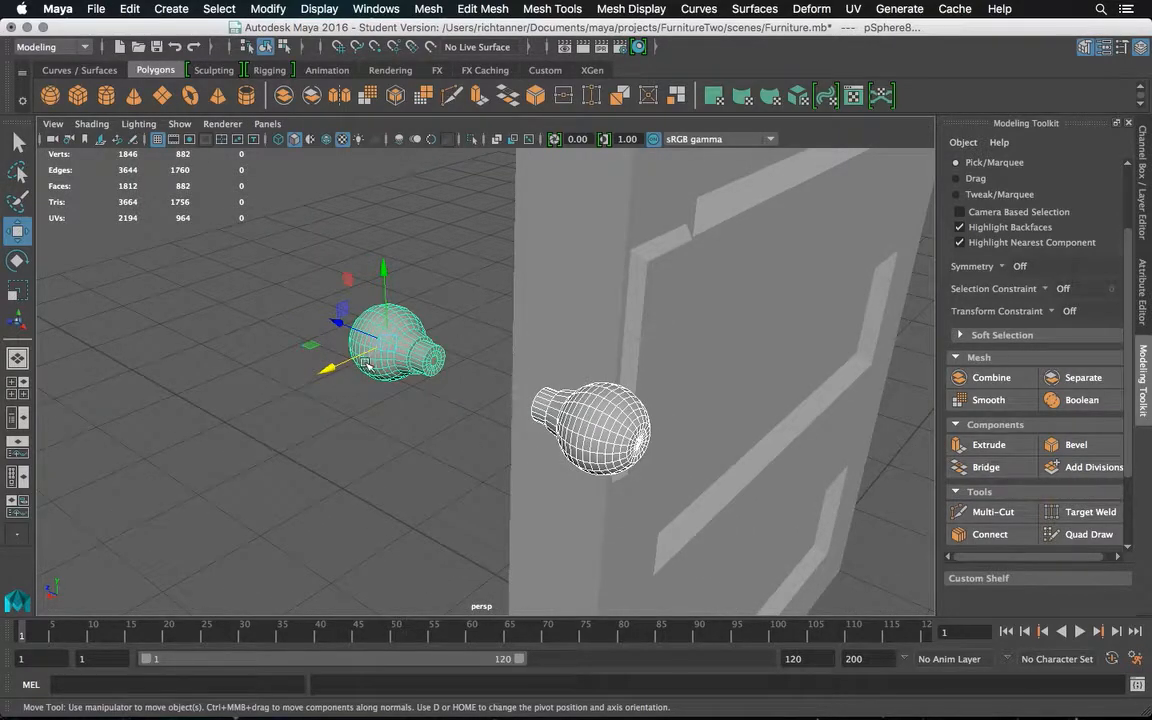
drag(348, 363, 228, 435)
Combine the two selected doorknobs into a single mesh
key(f)
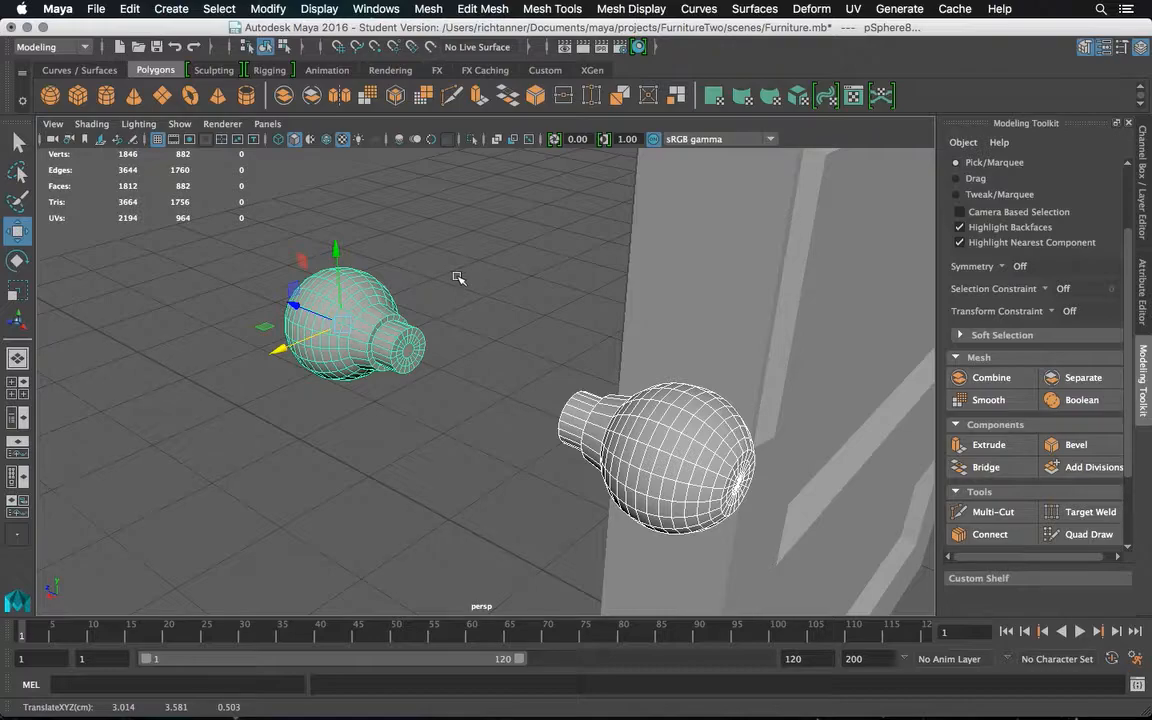
click(430, 9)
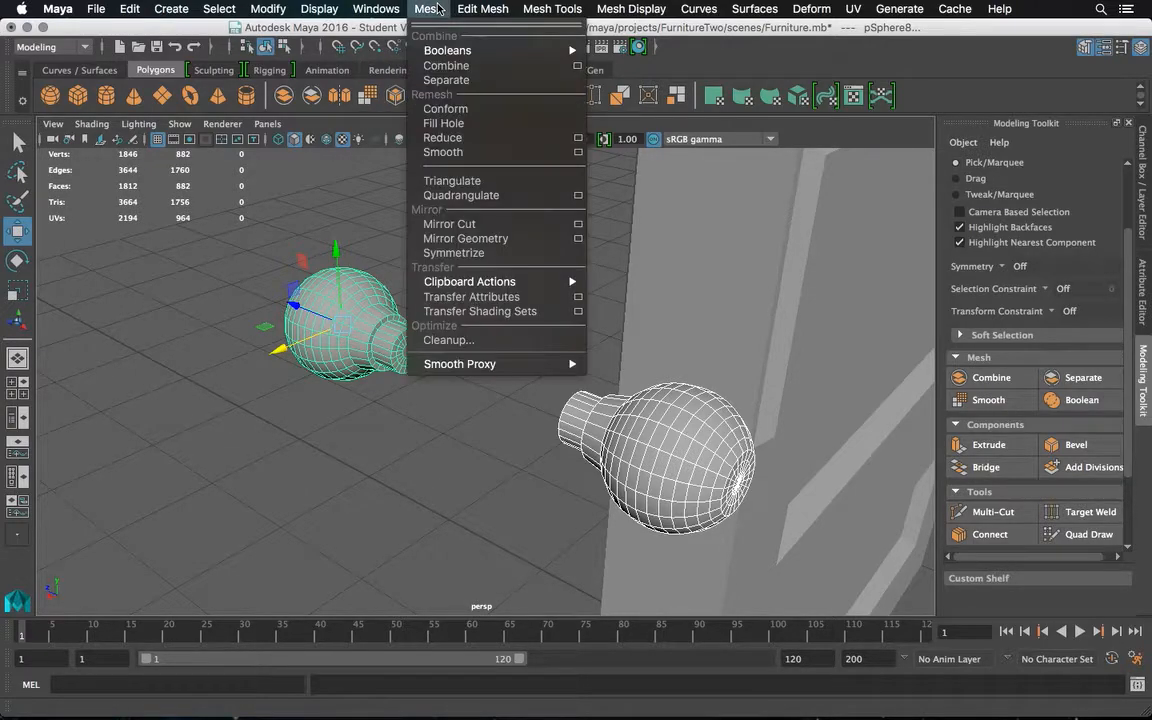
click(453, 67)
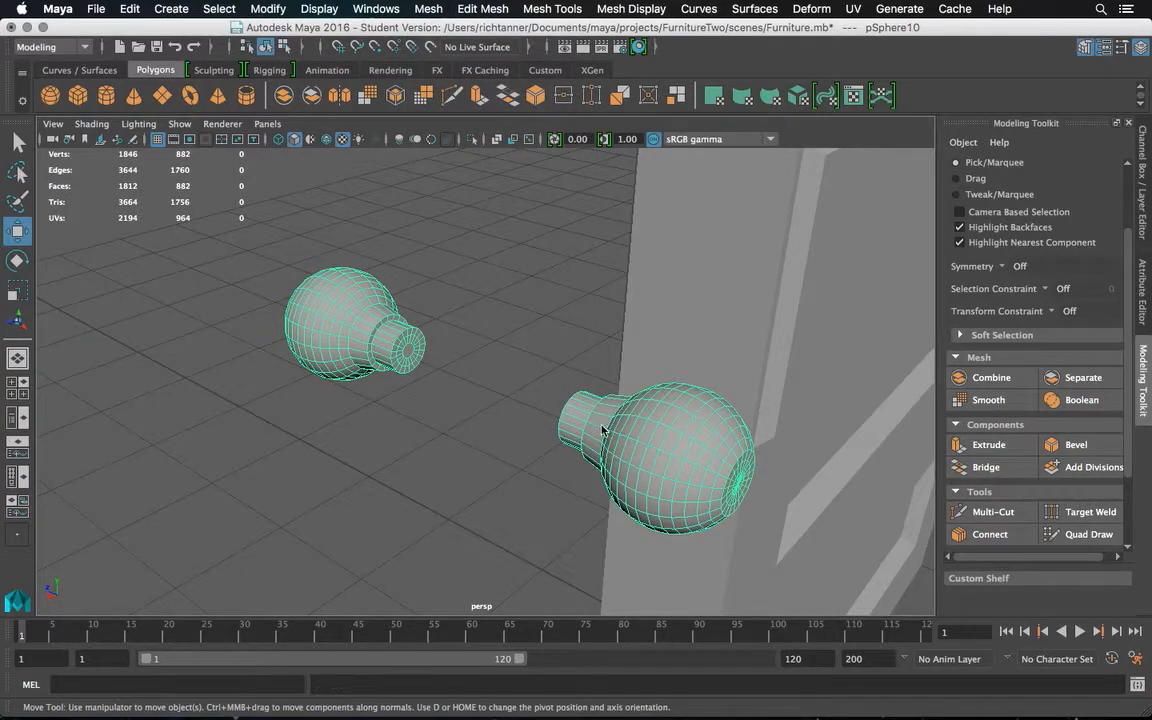
Select the end-cap face on each of the two facing doorknob stems
alt+drag(430, 345, 657, 335)
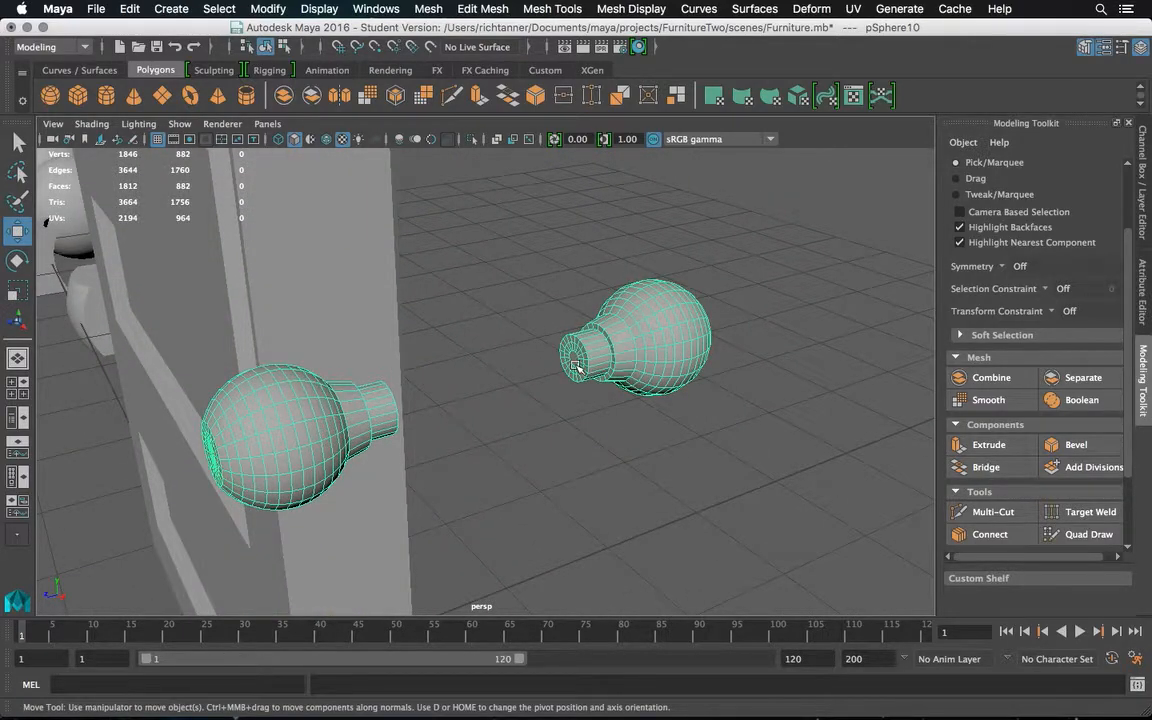
right_drag(646, 259, 645, 300)
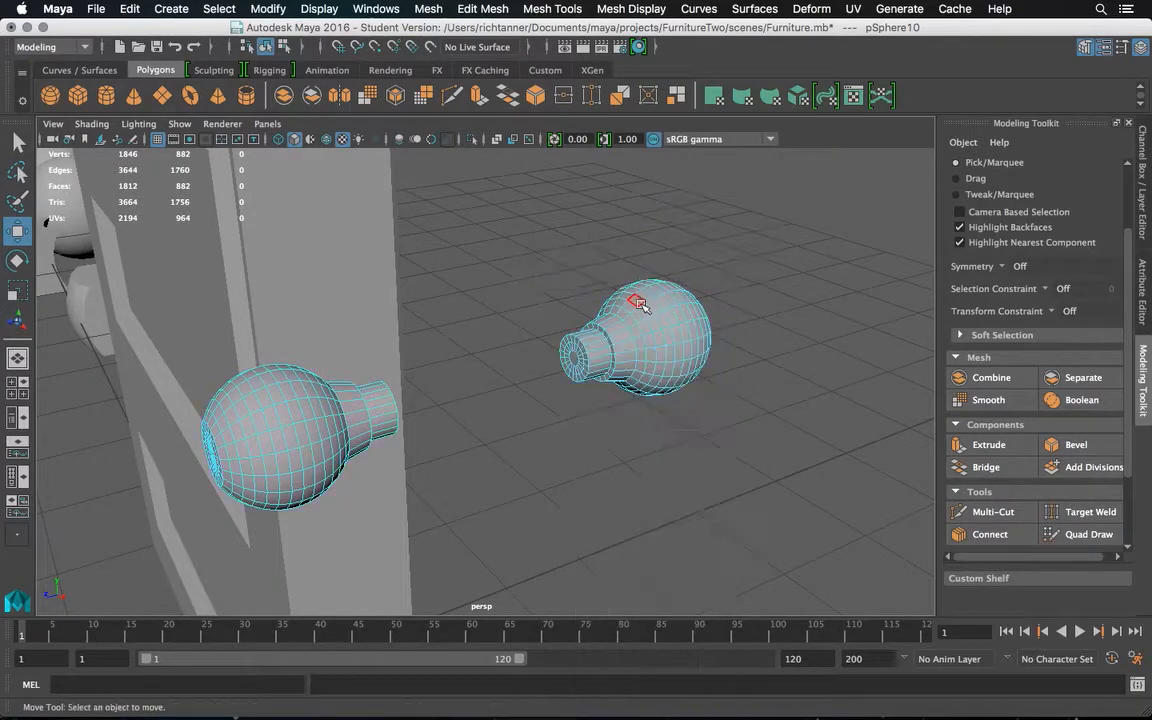
click(576, 358)
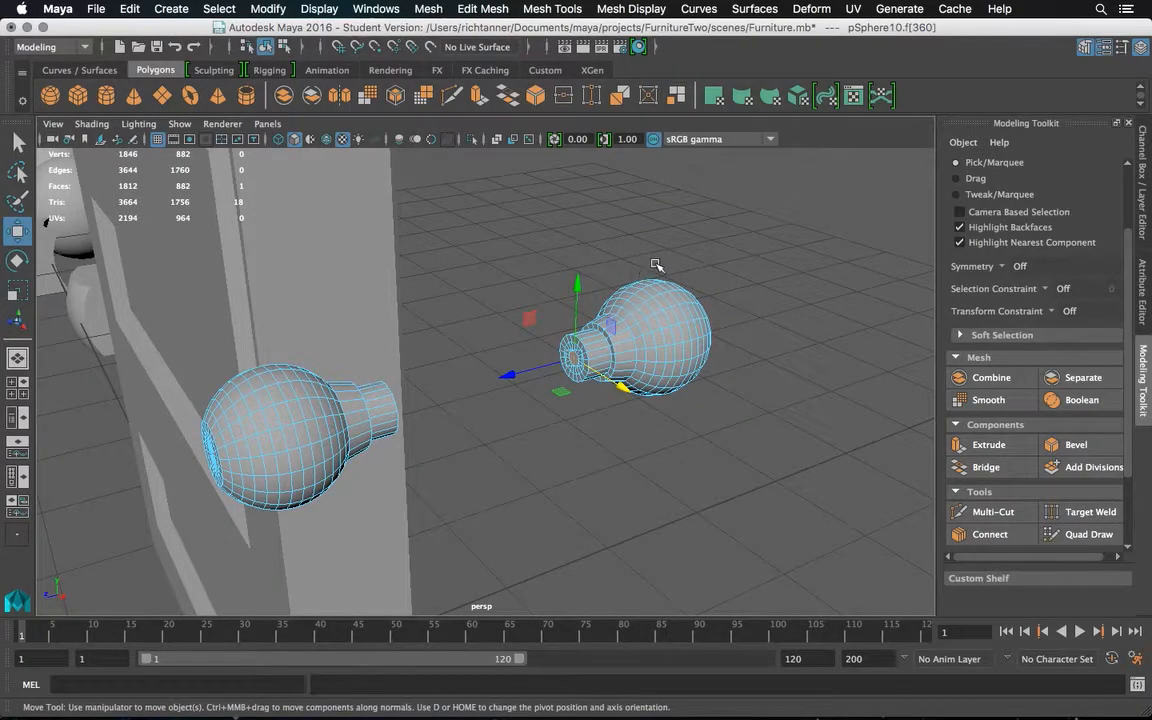
click(18, 143)
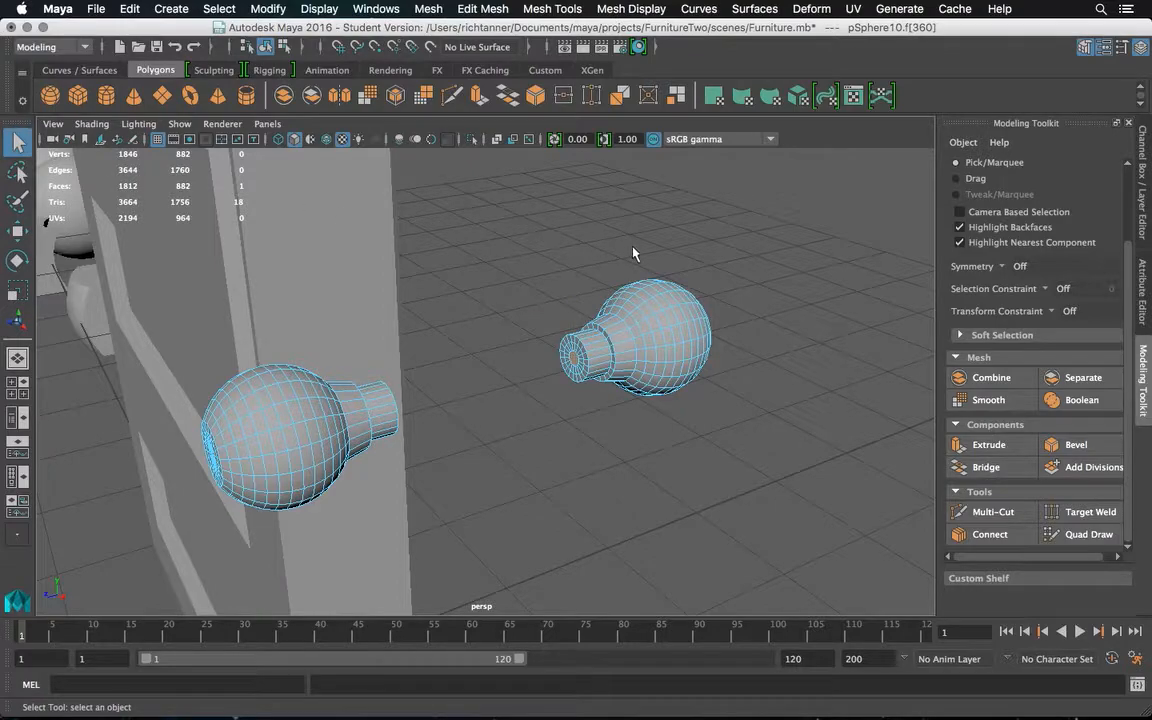
alt+drag(633, 253, 489, 255)
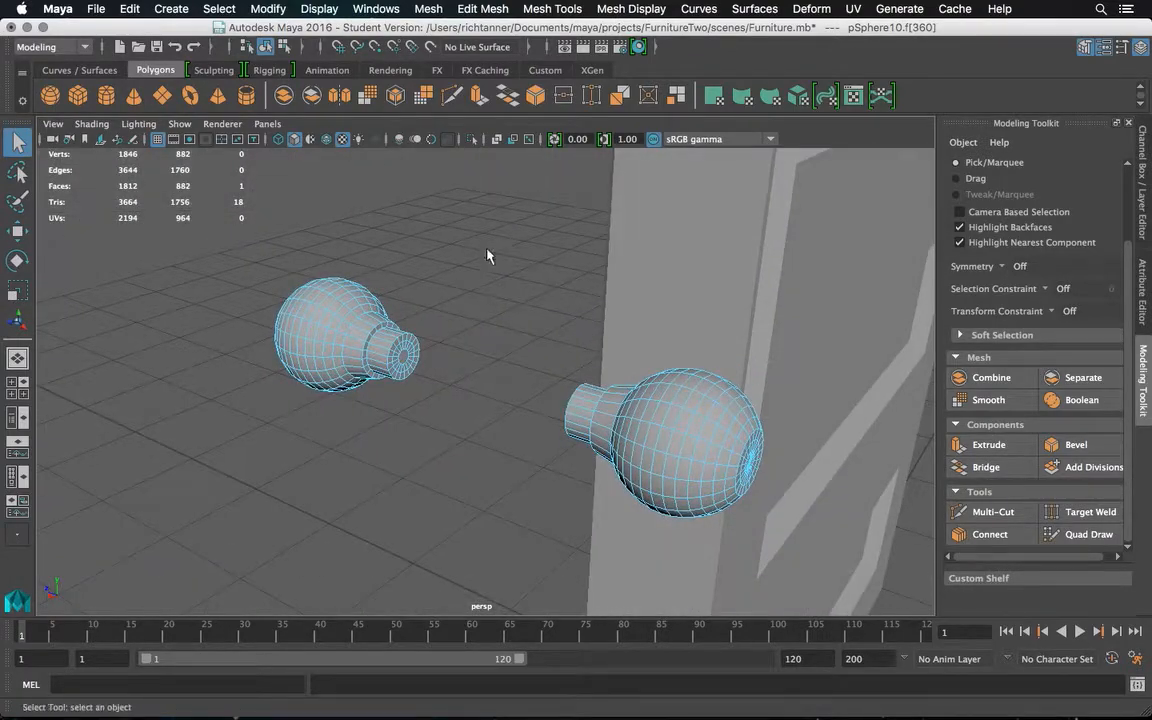
shift+click(404, 357)
alt+drag(483, 321, 623, 307)
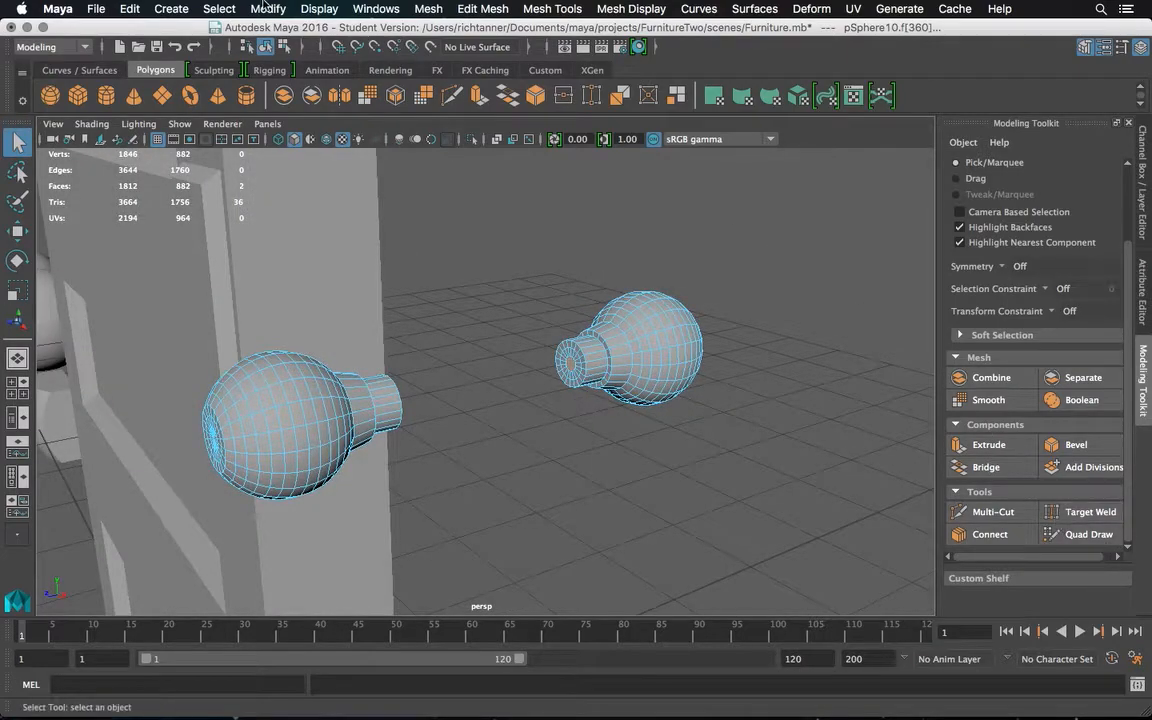
Grow the face selection twice so it extends from the stem ends onto the stems
click(218, 9)
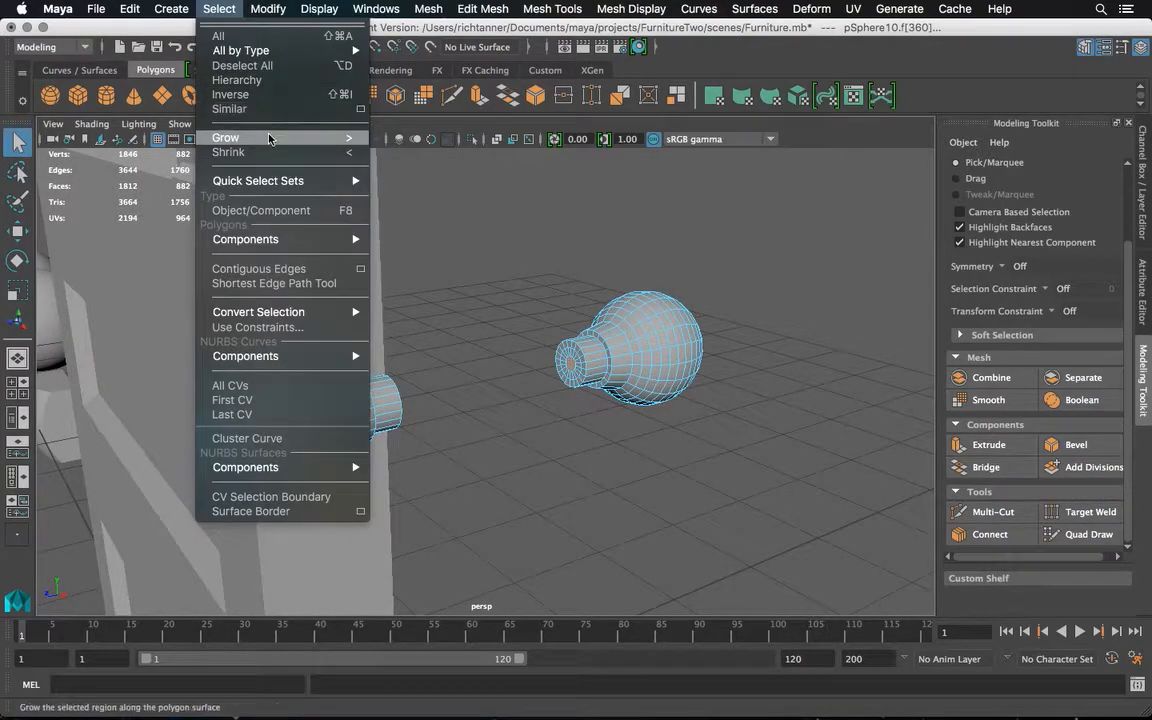
click(268, 137)
click(216, 10)
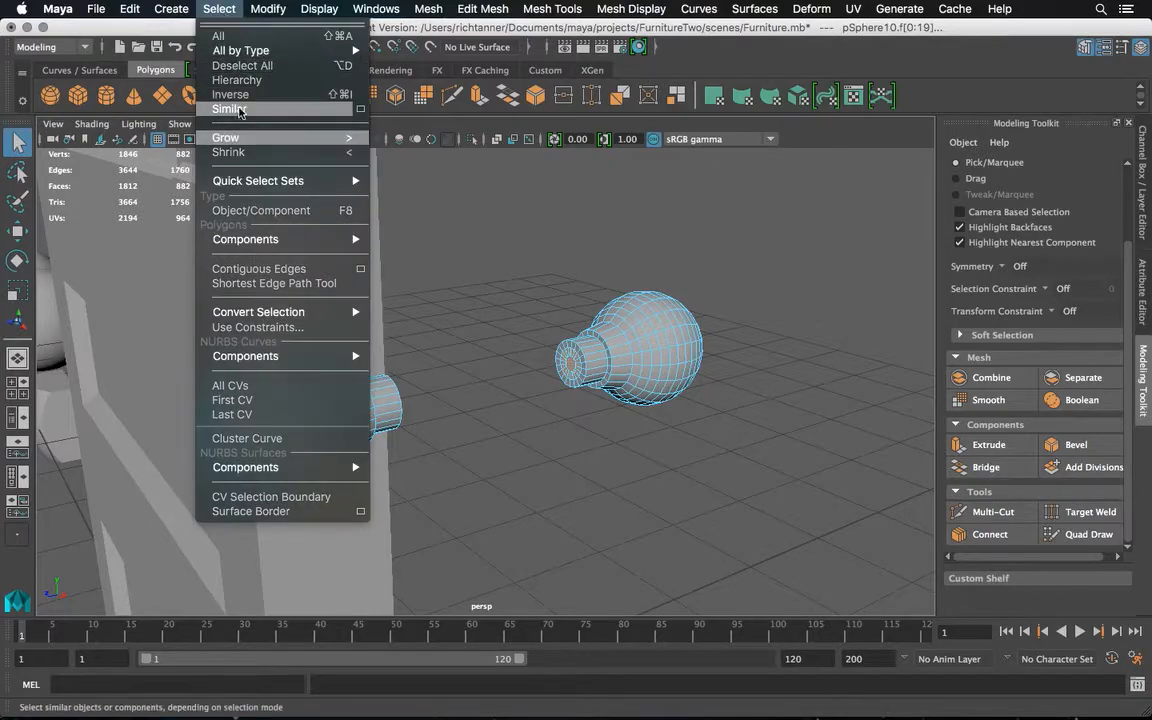
click(240, 139)
Bridge the selected stem faces of the two doorknobs with 0 divisions
alt+drag(681, 248, 593, 271)
alt+drag(652, 269, 712, 280)
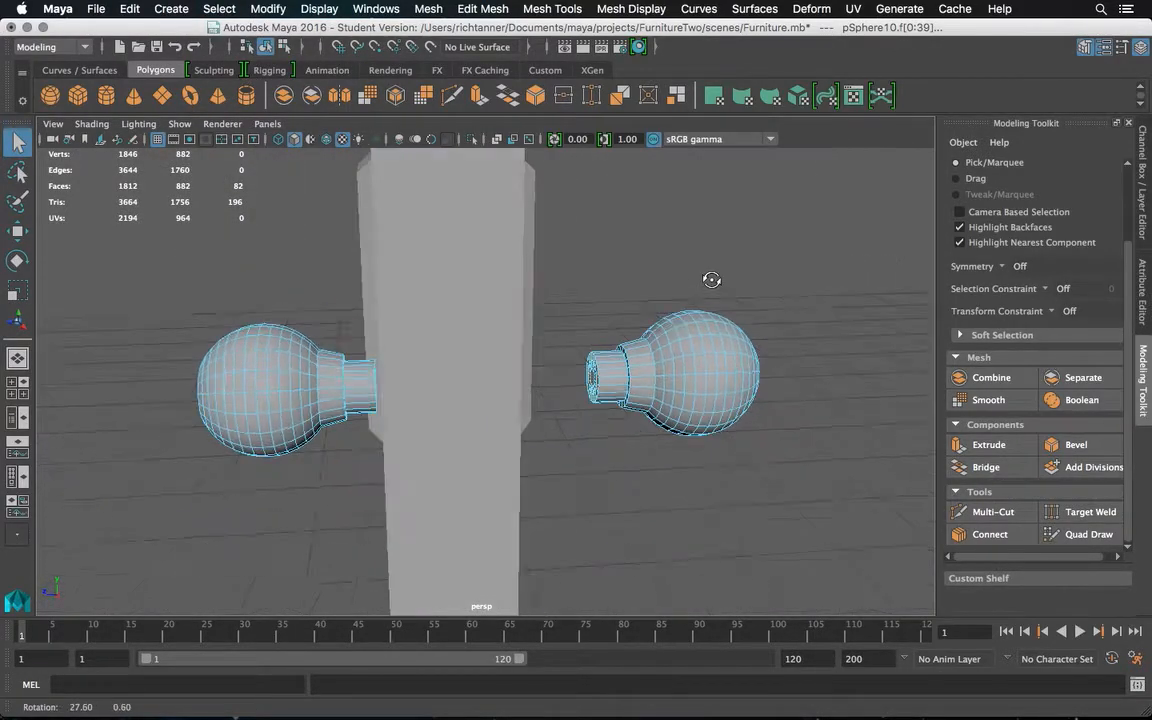
click(990, 467)
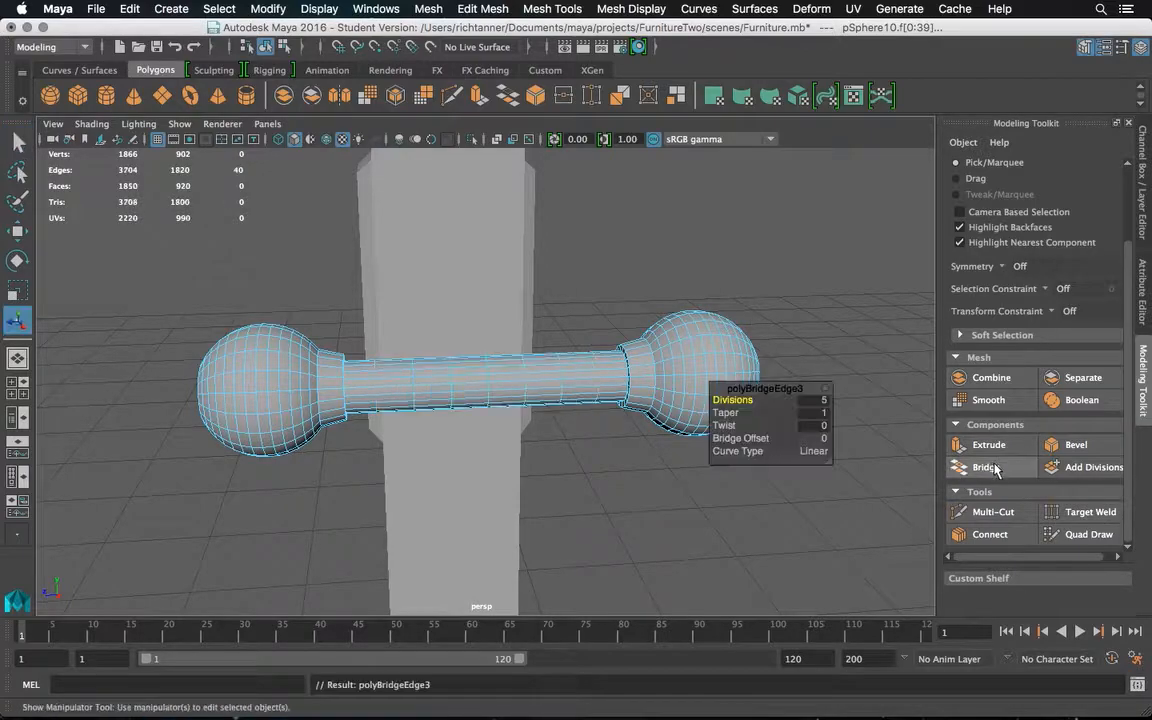
click(813, 400)
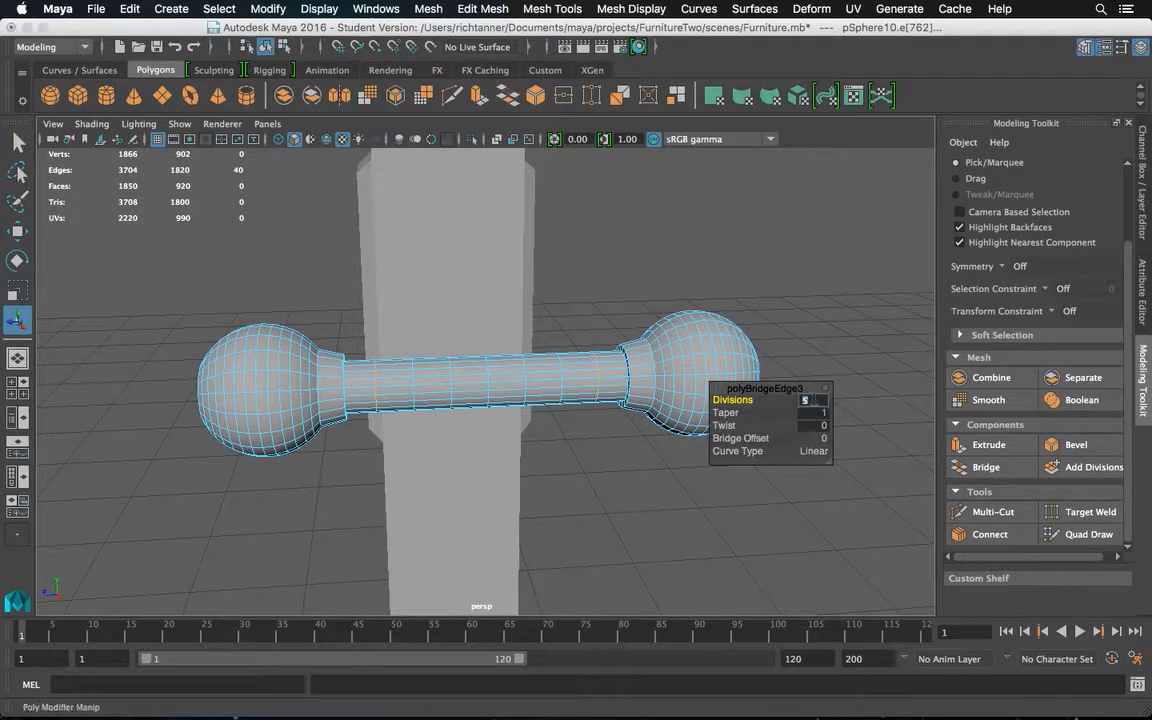
text(0)
key(Return)
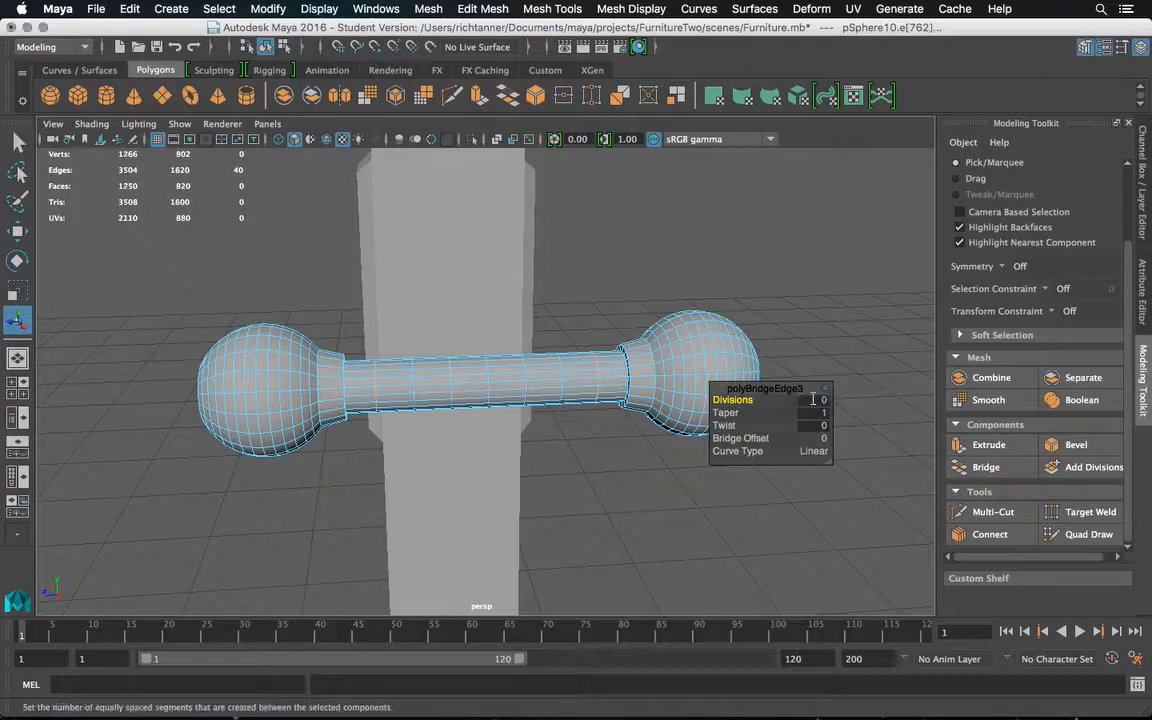
Clear the edge selection, return to object mode, and select the bridged doorknob mesh as a whole
mouse_move(724, 250)
alt+mouse_down()
mouse_move(712, 298)
mouse_move(644, 284)
mouse_move(652, 220)
mouse_move(887, 228)
mouse_move(710, 231)
mouse_move(709, 259)
mouse_move(728, 244)
mouse_move(707, 219)
mouse_move(726, 240)
alt+mouse_up()
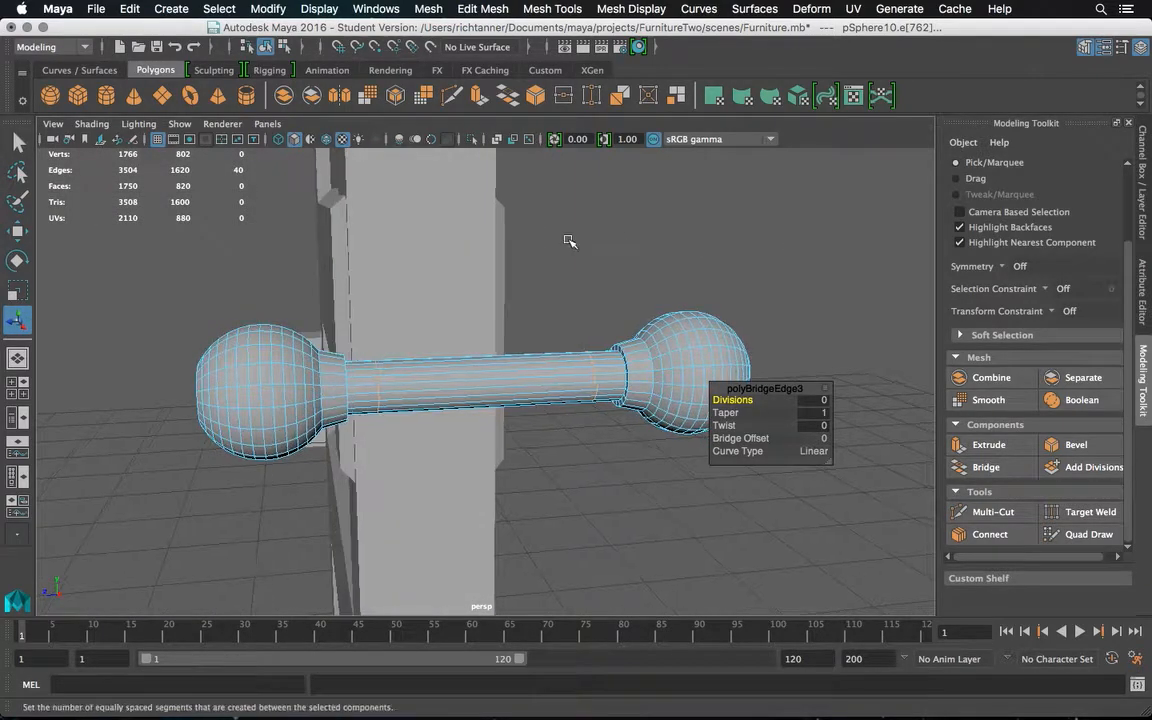
click(19, 144)
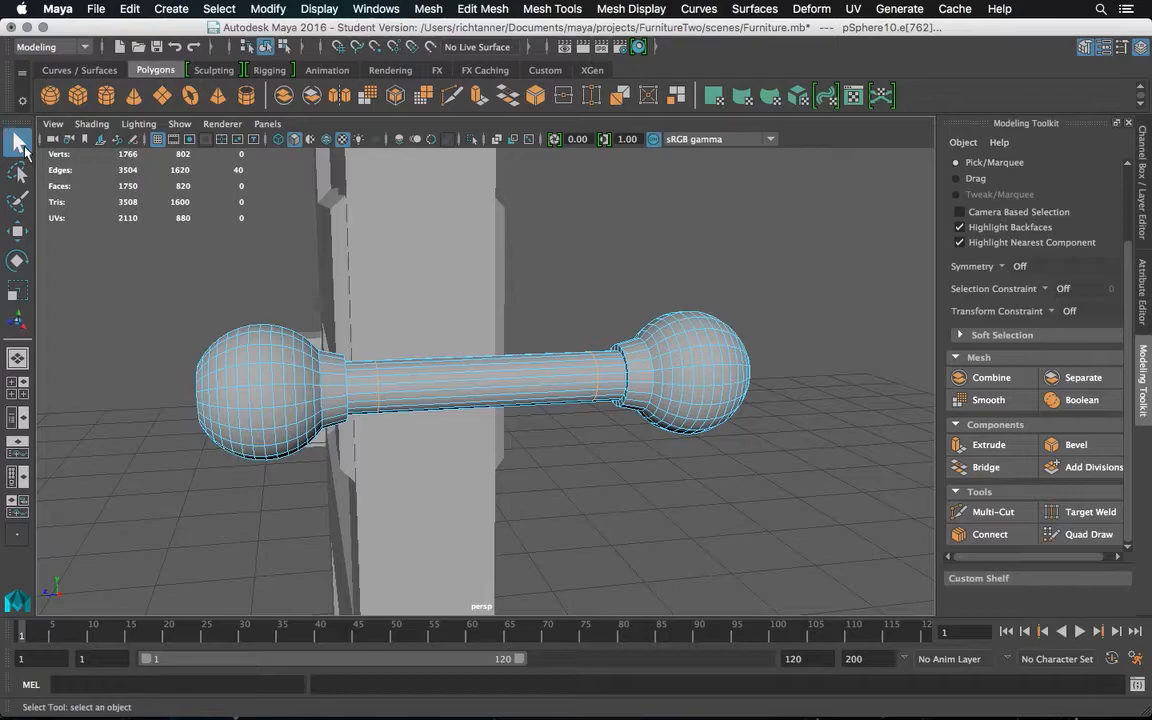
click(541, 273)
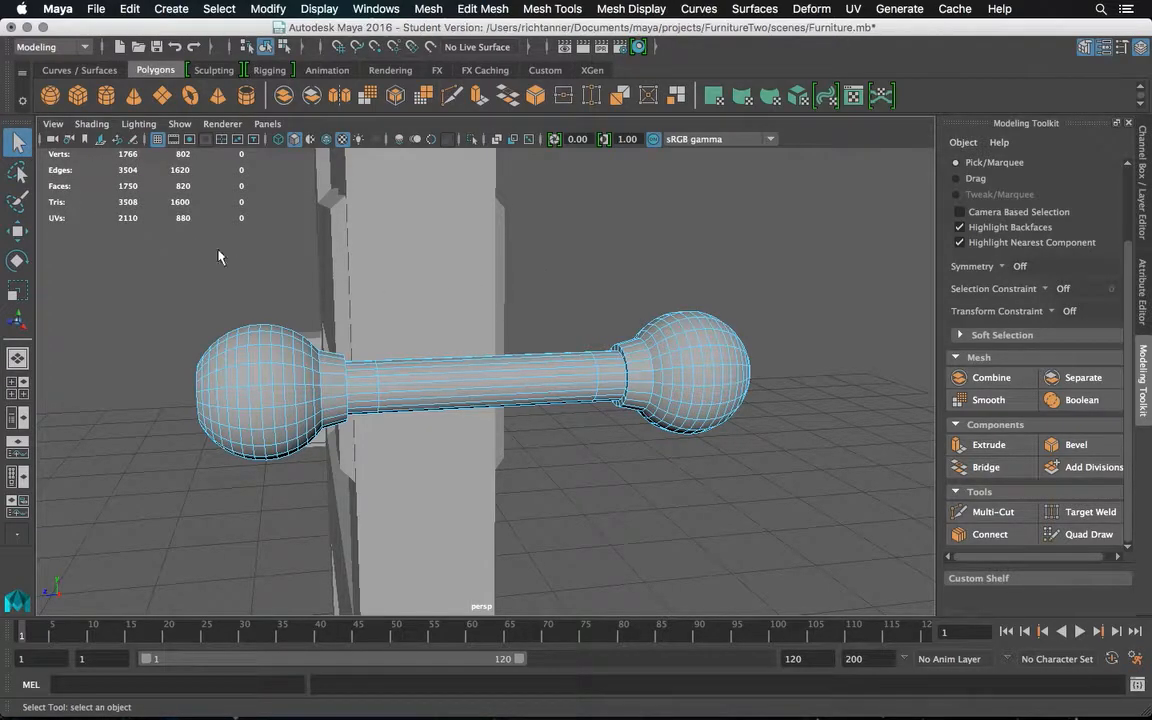
right_drag(372, 375, 398, 216)
right_drag(551, 259, 603, 302)
right_drag(523, 259, 587, 245)
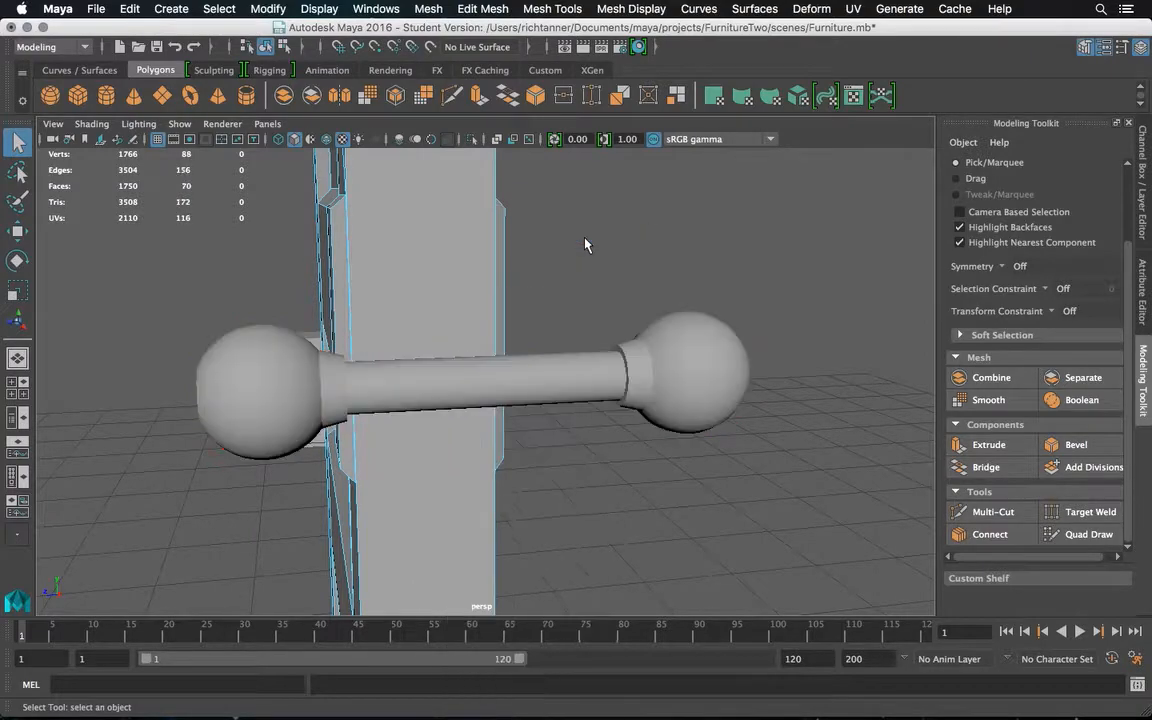
click(526, 392)
Move the bridged doorknob mesh slightly along X toward the door
alt+drag(526, 392, 652, 402)
scroll(653, 402, down, 4)
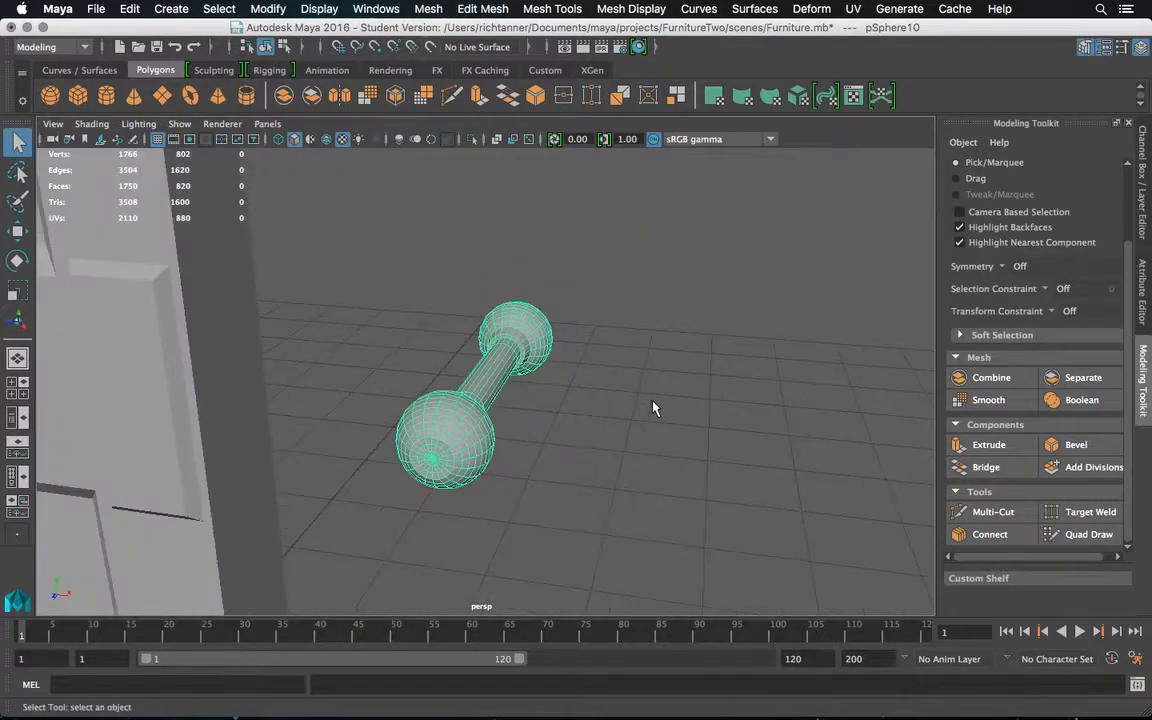
scroll(653, 406, down, 2)
scroll(625, 378, down, 3)
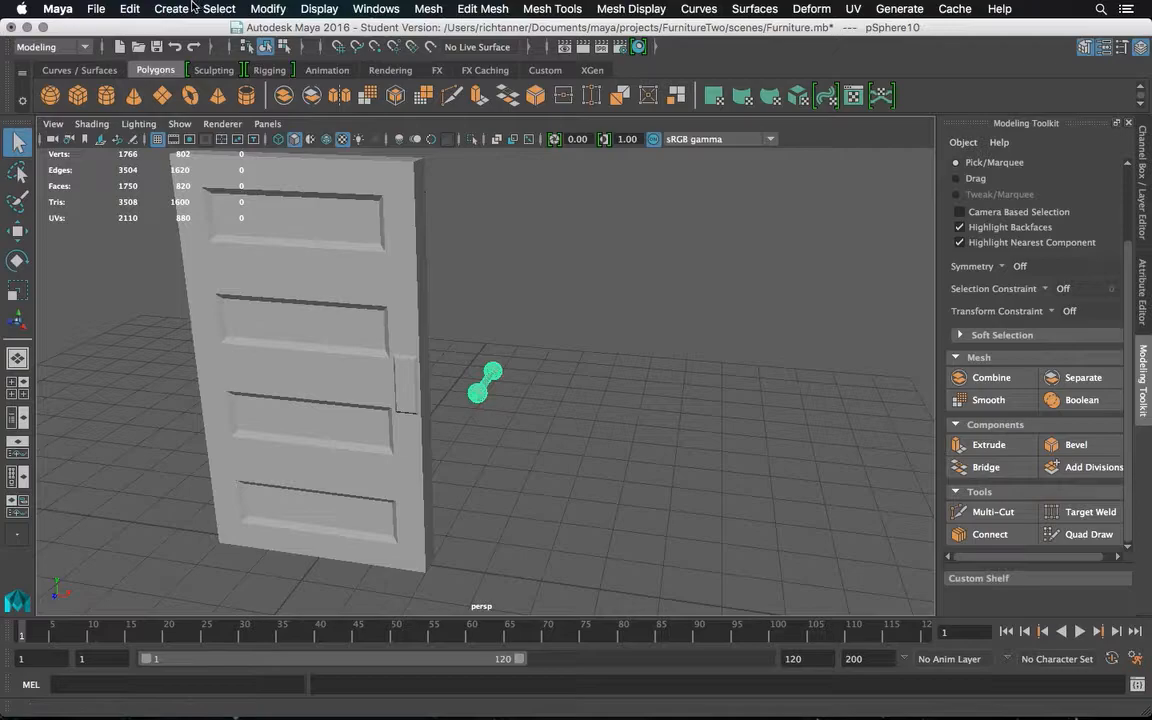
click(17, 231)
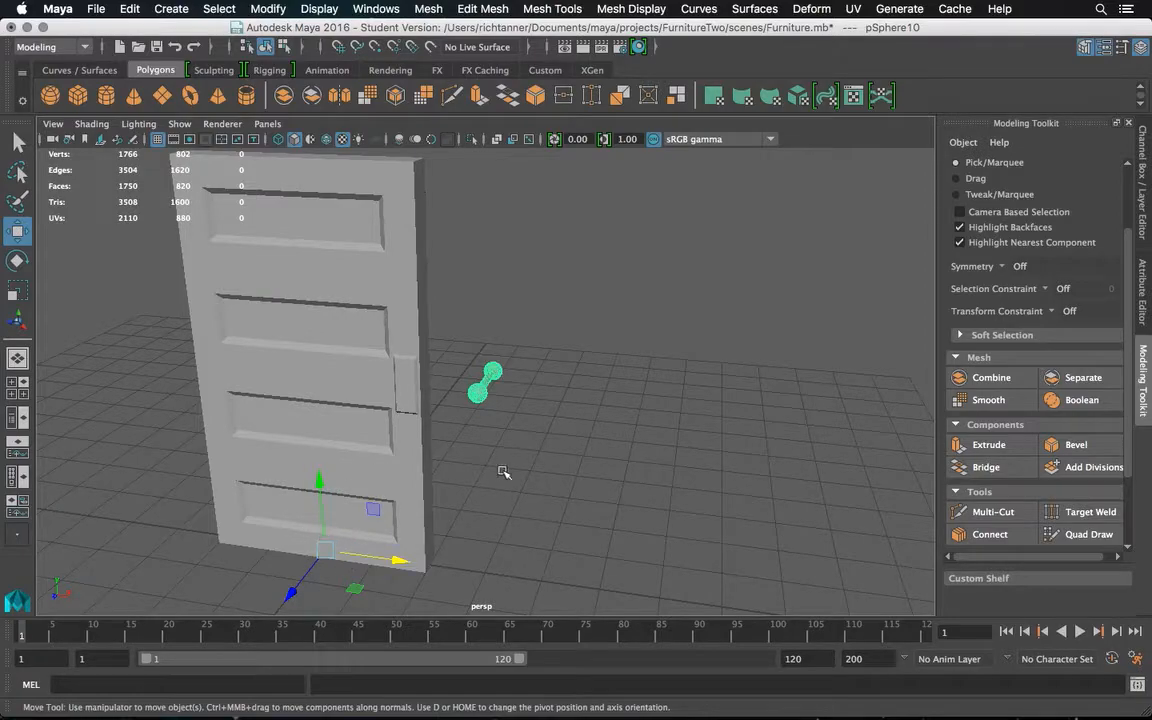
mouse_move(372, 556)
mouse_down()
mouse_move(440, 560)
mouse_move(386, 548)
mouse_move(432, 546)
mouse_move(368, 543)
mouse_up()
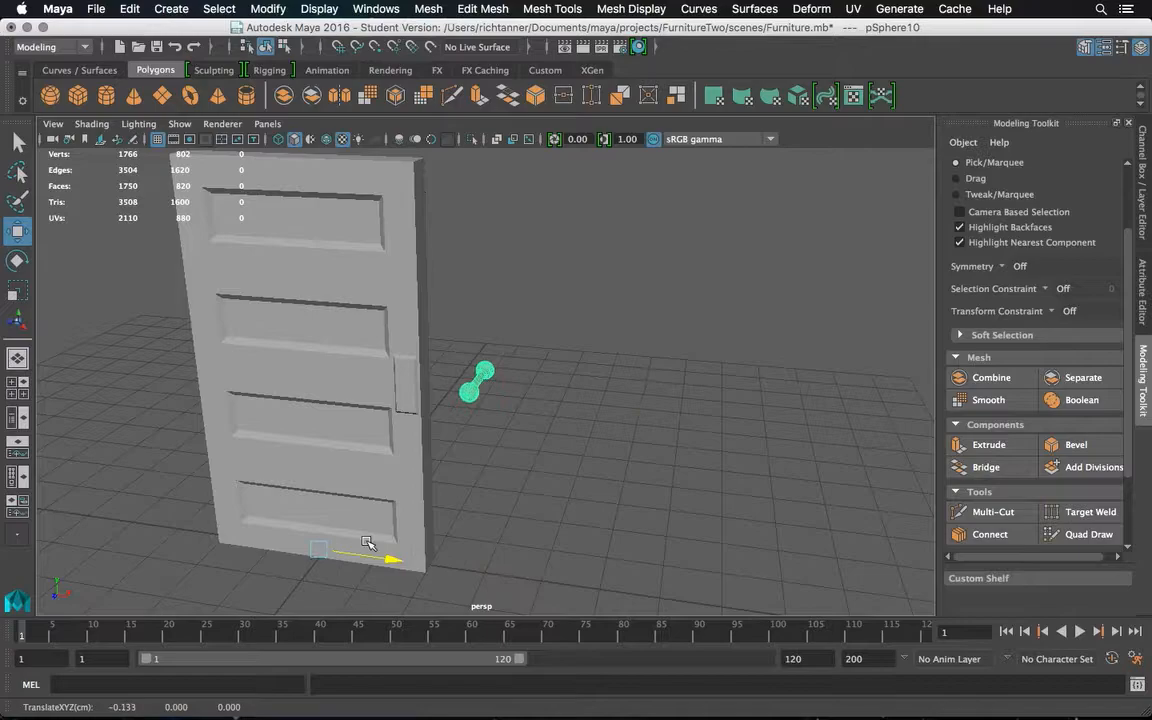
alt+drag(607, 496, 586, 476)
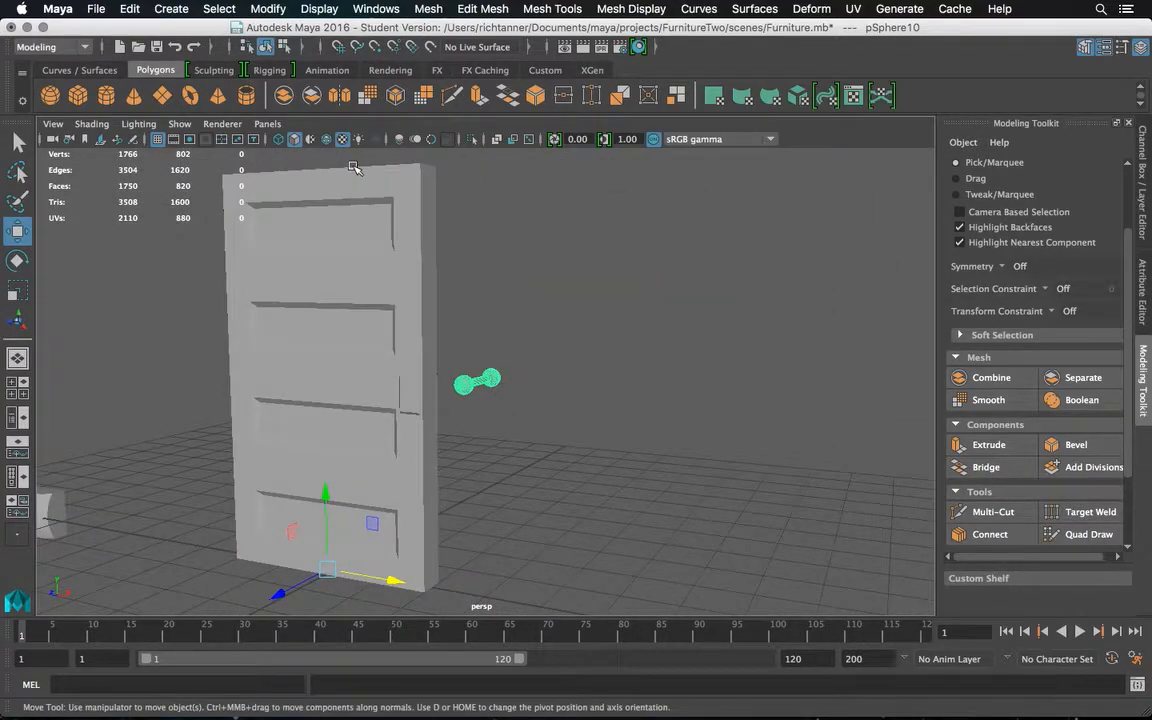
Center the pivot of the bridged doorknob mesh on its own geometry
click(268, 9)
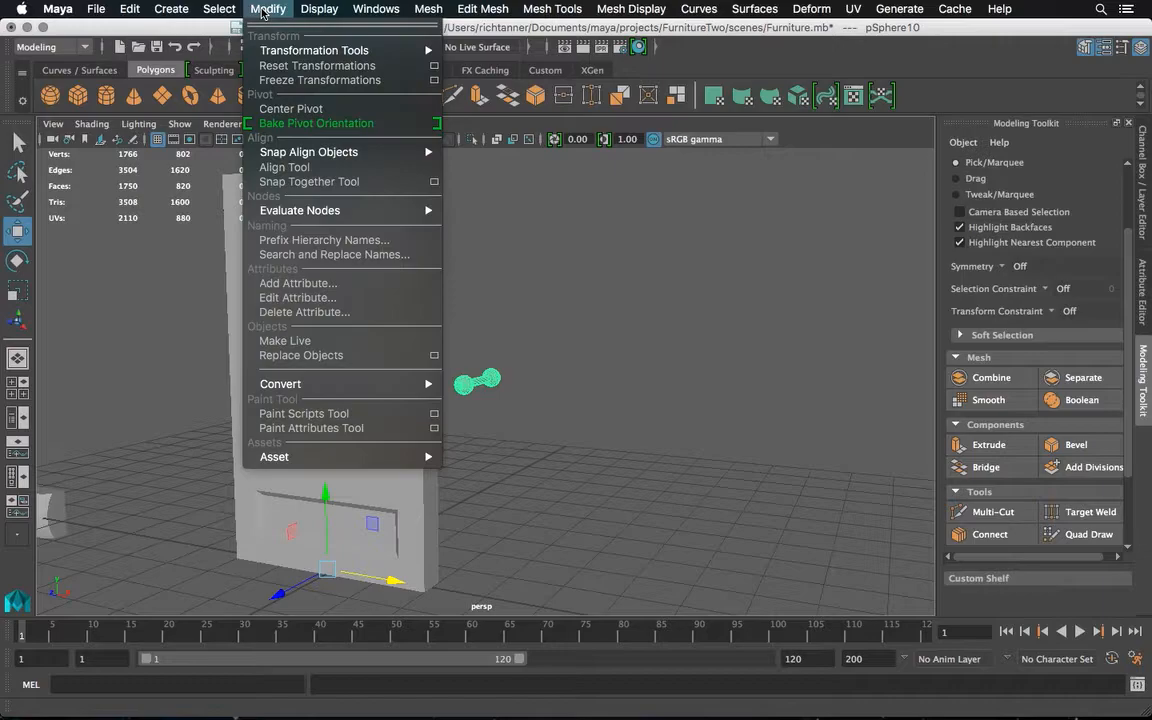
click(287, 110)
alt+drag(597, 308, 455, 340)
key(f)
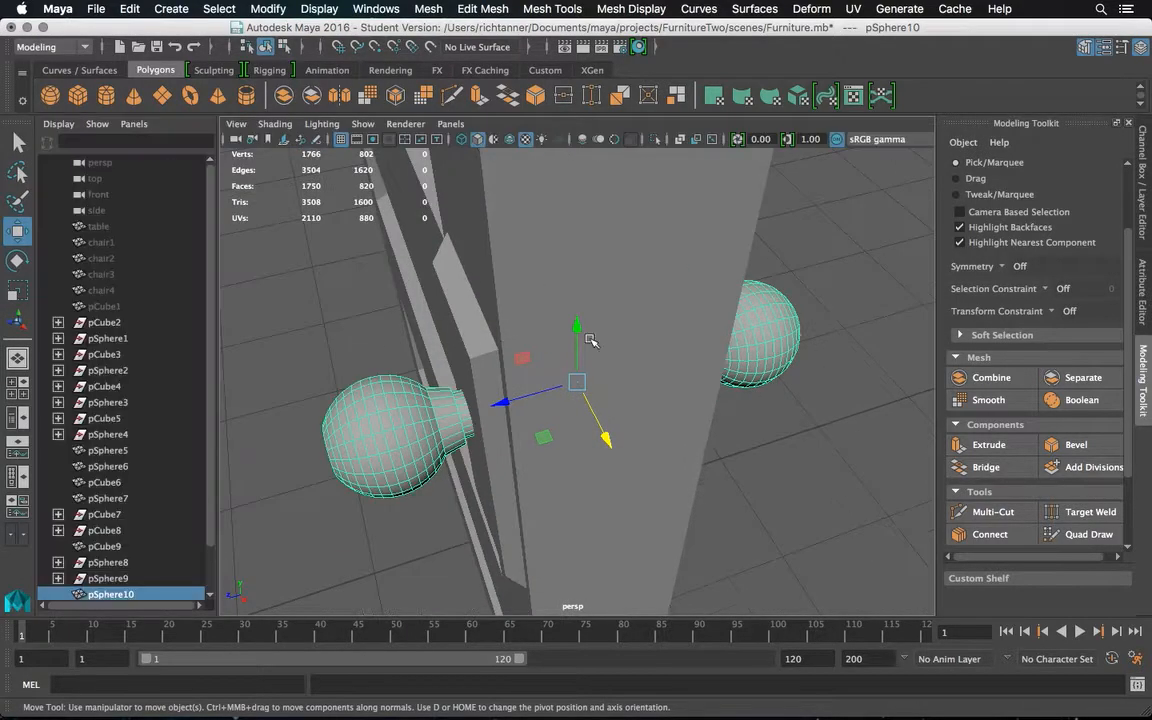
Using orthographic views, nudge the doorknob mesh along Z to center it through the door, and shift it slightly along X toward the door's edge
click(18, 388)
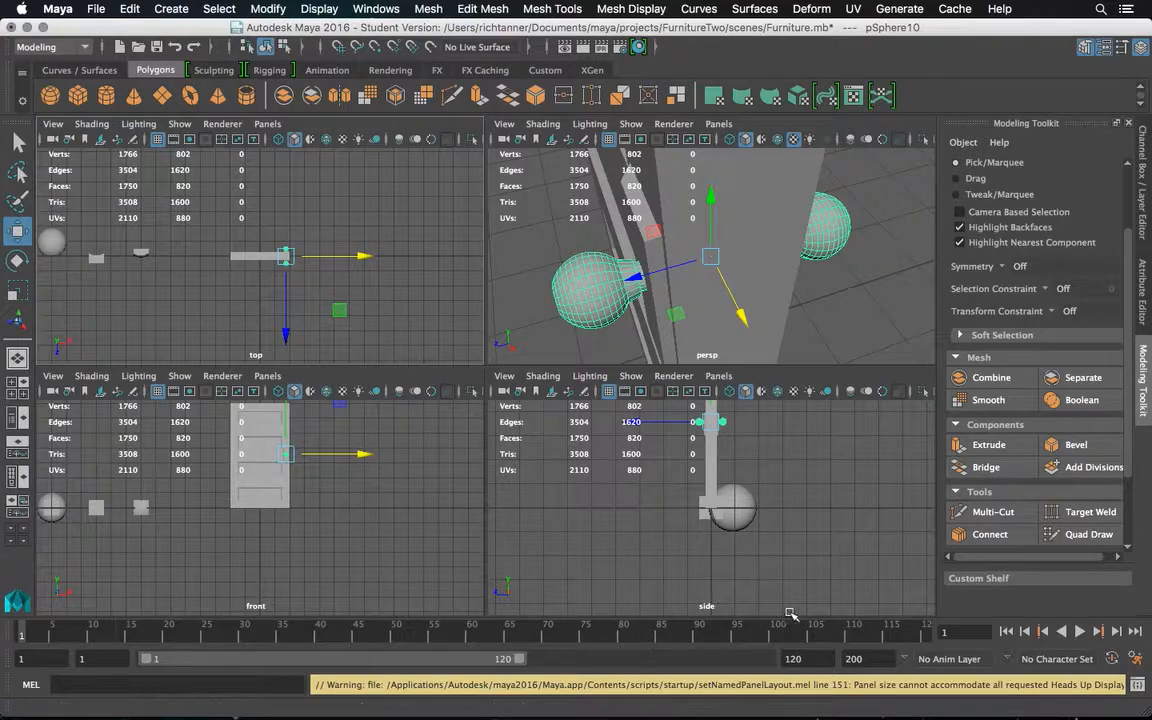
key(f)
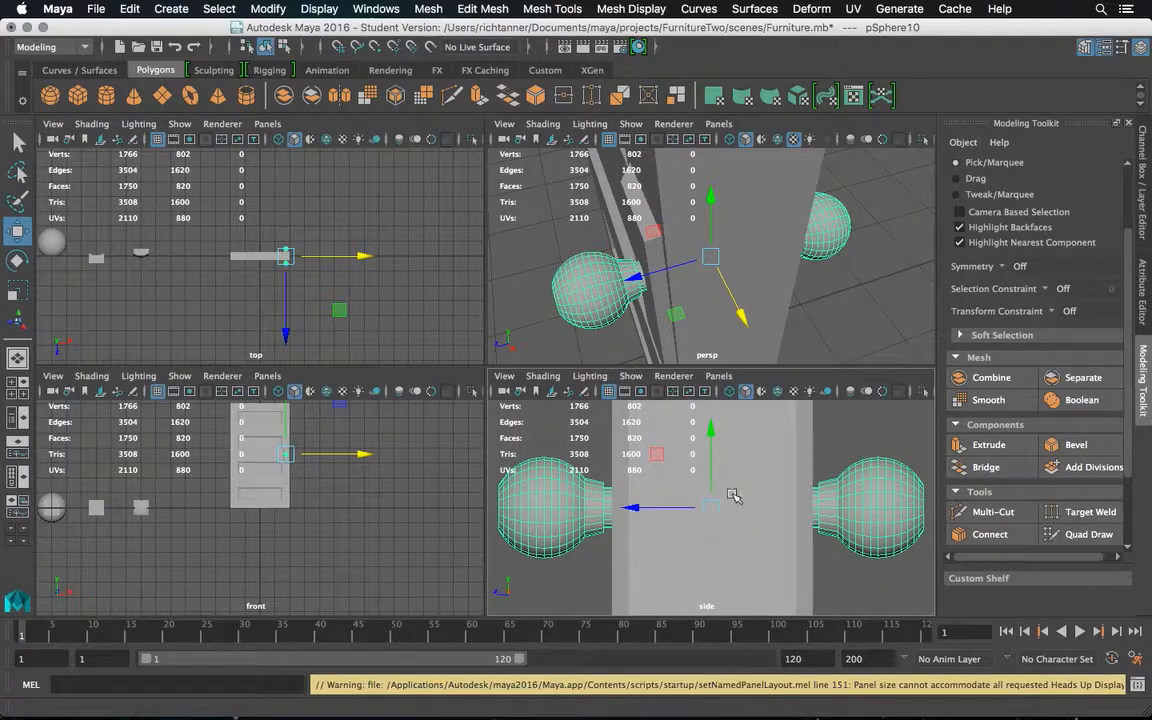
click(663, 507)
drag(663, 507, 665, 508)
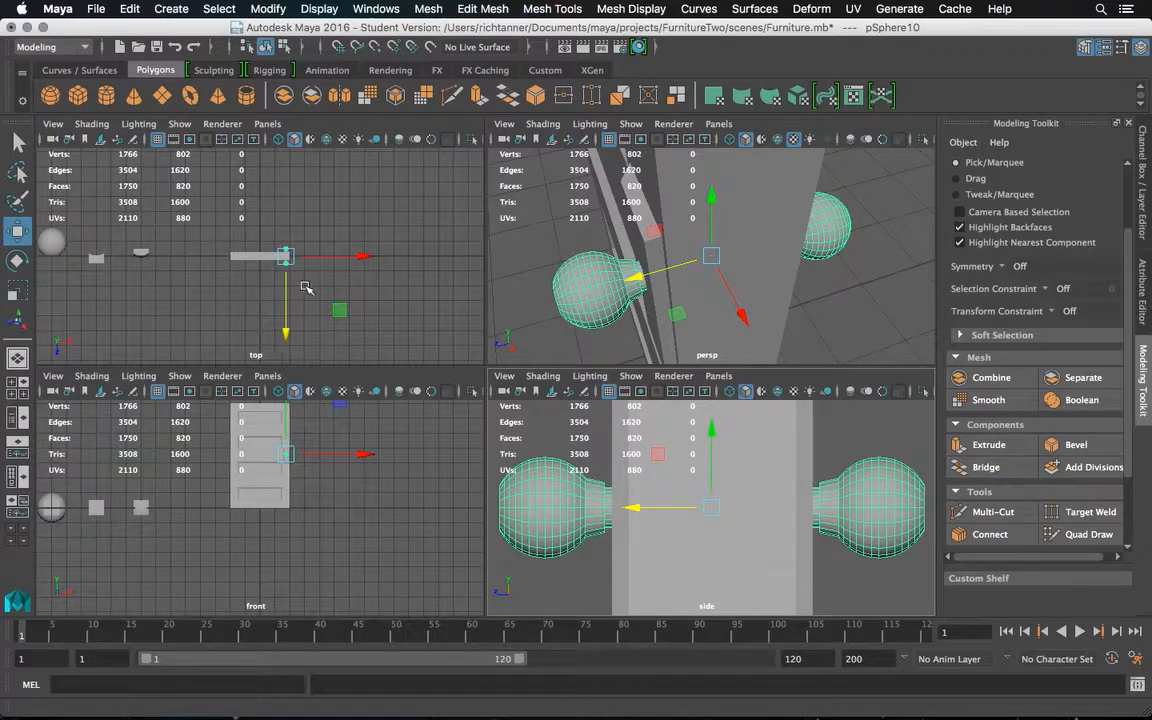
scroll(296, 270, up, 5)
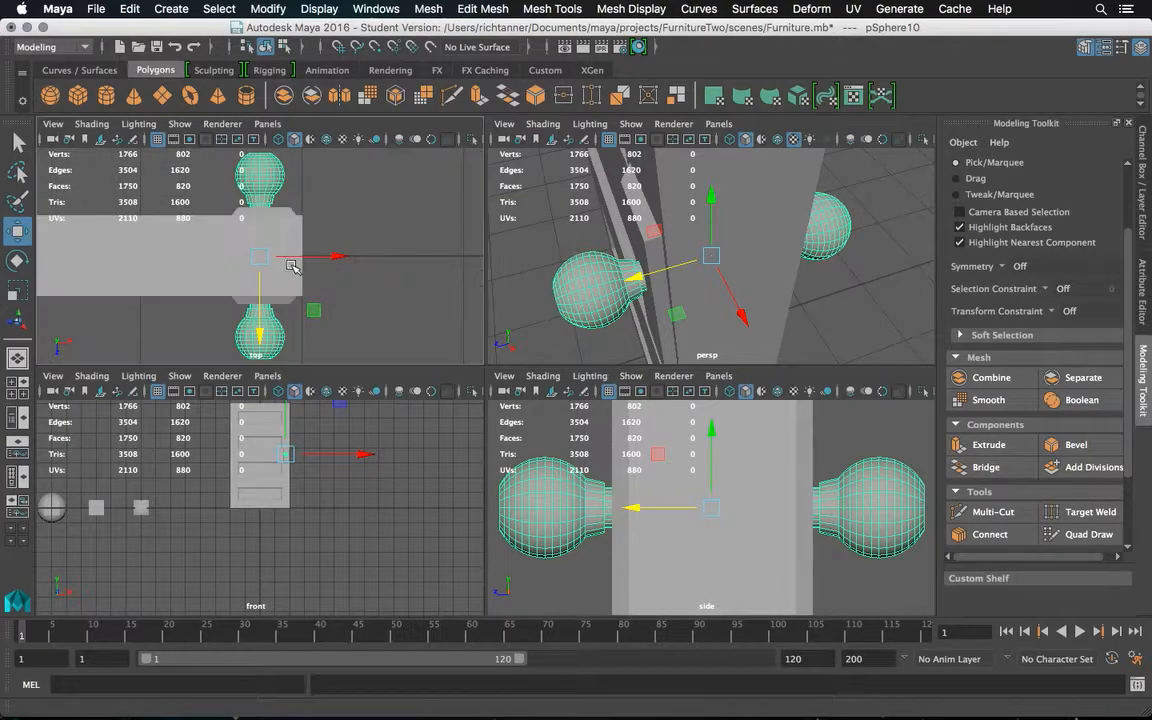
key(f)
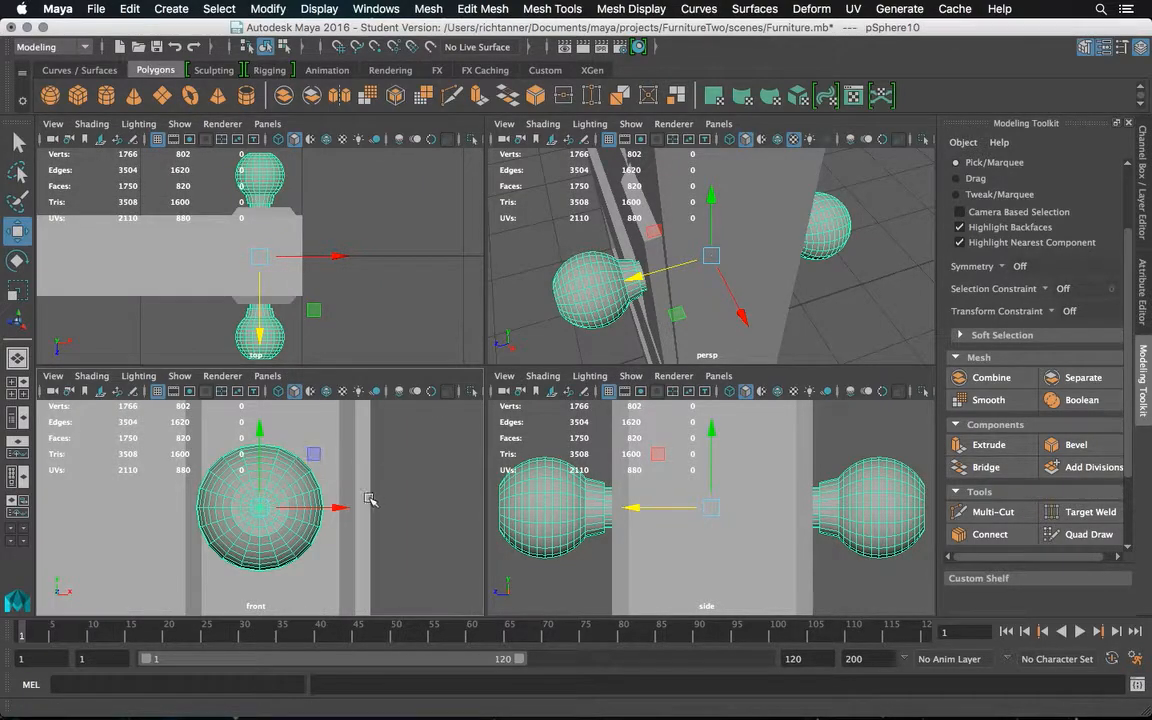
drag(322, 510, 333, 510)
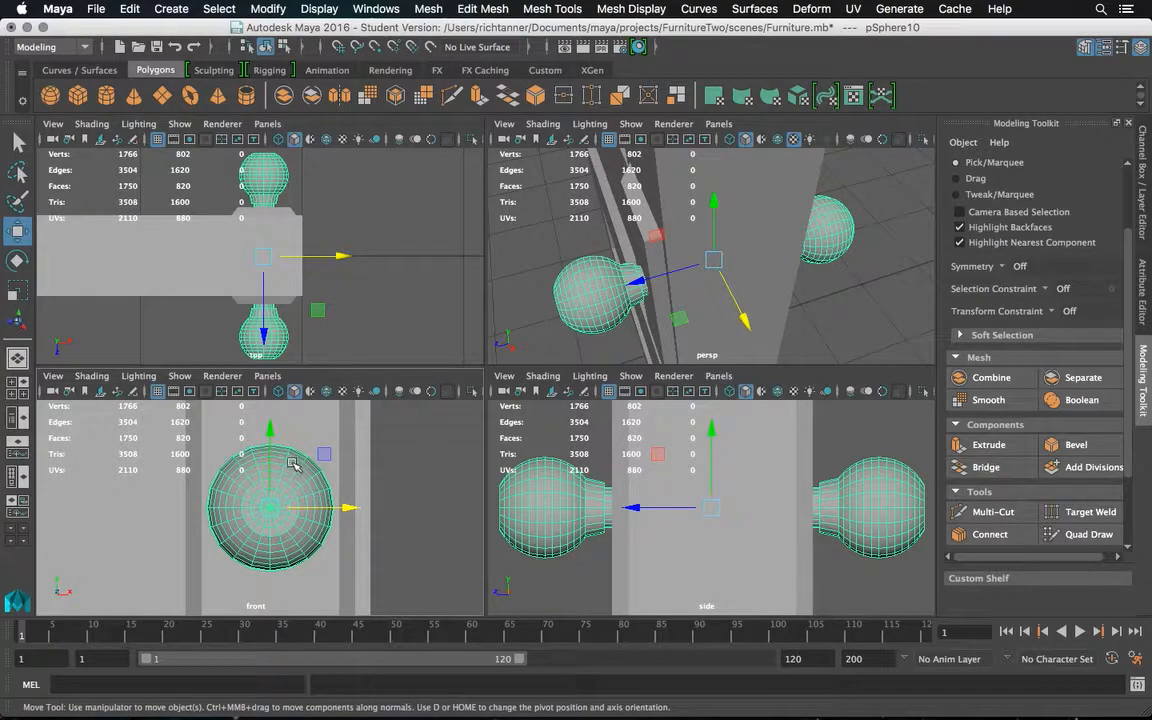
Lower the doorknob mesh along Y to about 3.28 cm, into the lower part of the raised lock plate
scroll(290, 488, down, 5)
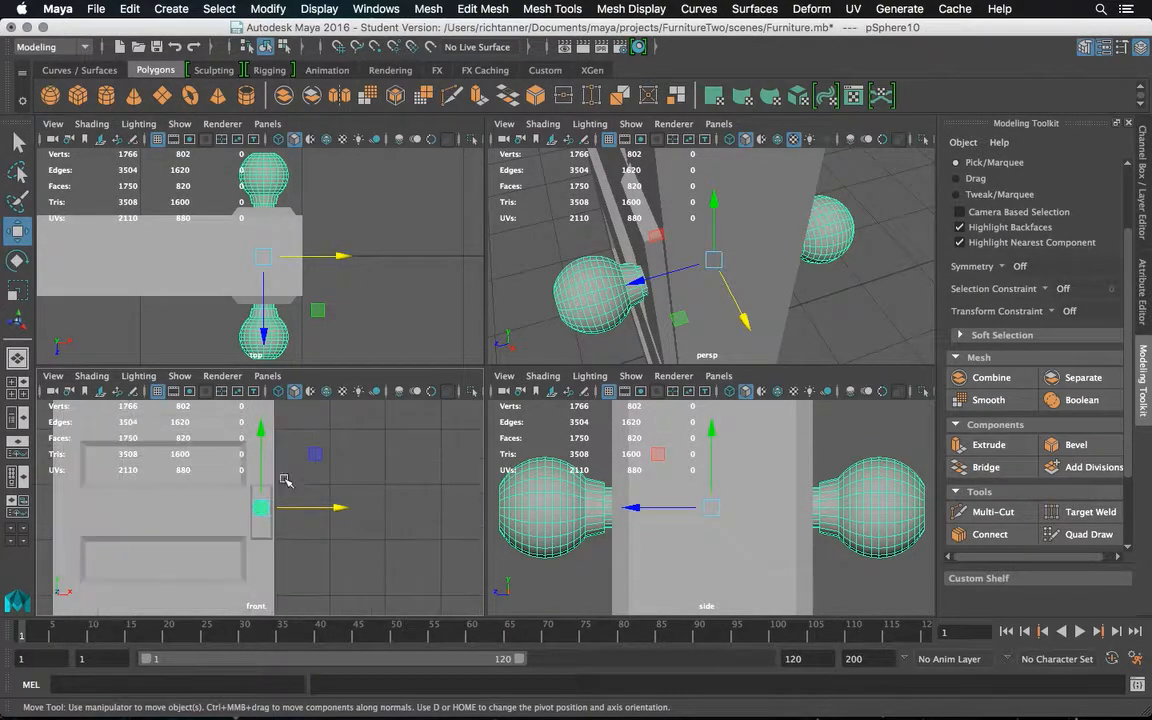
click(261, 449)
drag(261, 449, 261, 467)
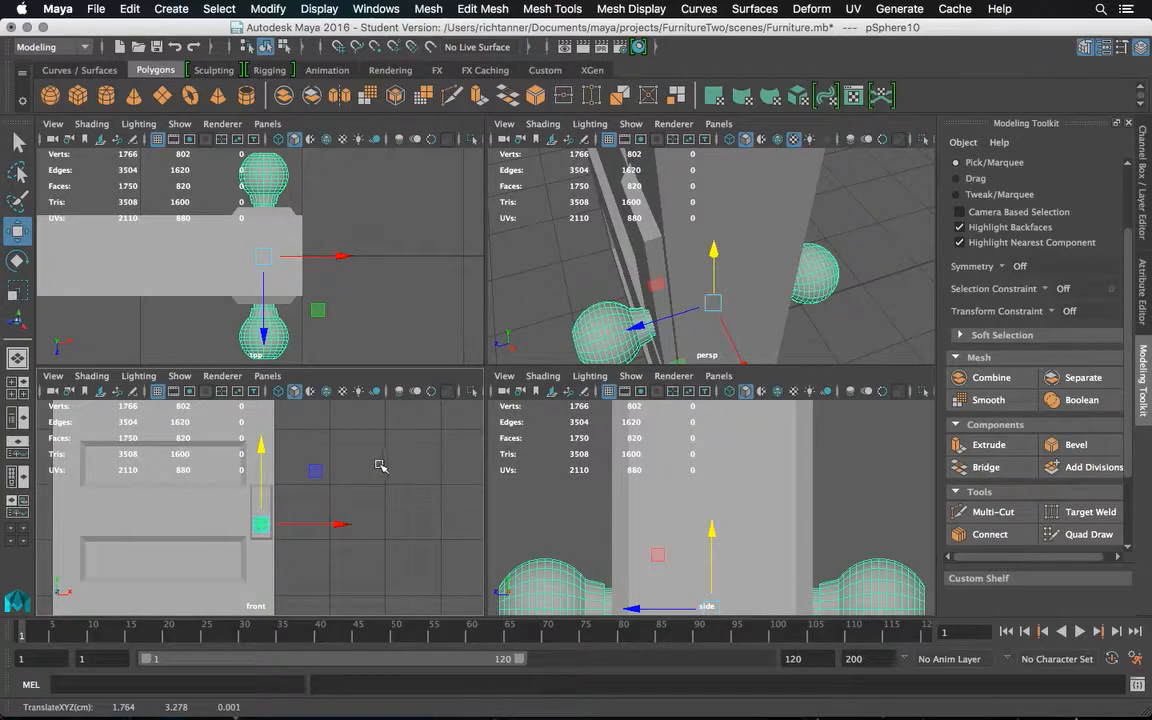
alt+drag(390, 460, 411, 455)
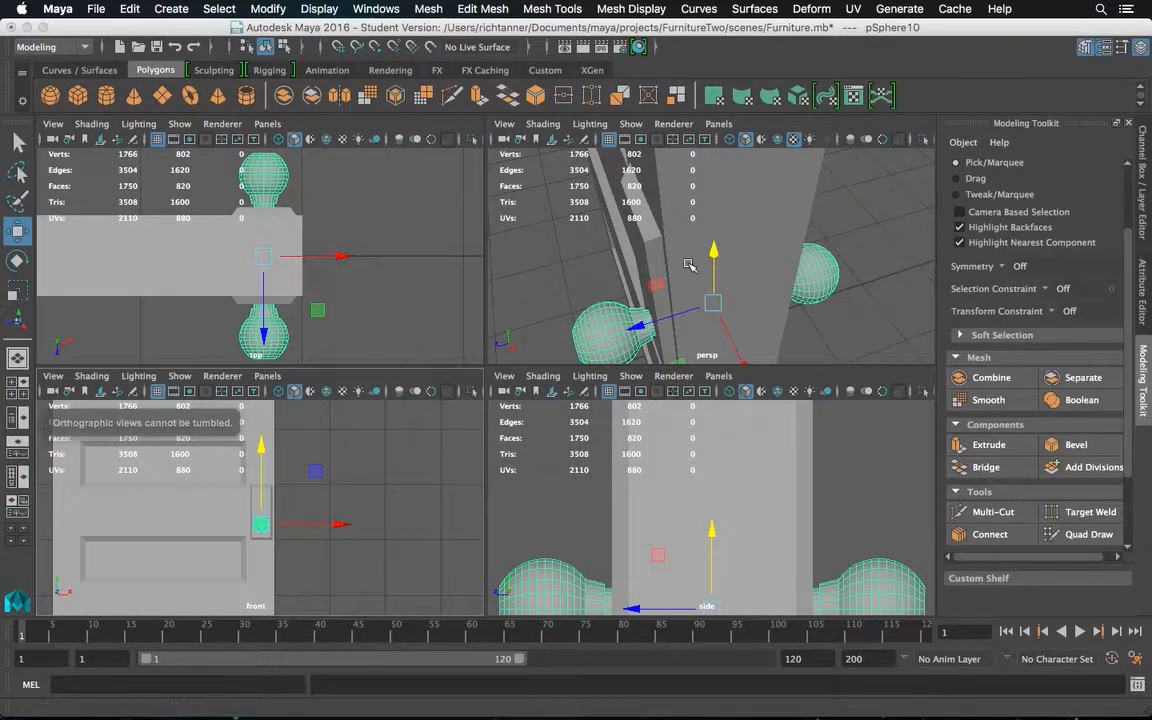
alt+drag(815, 252, 736, 268)
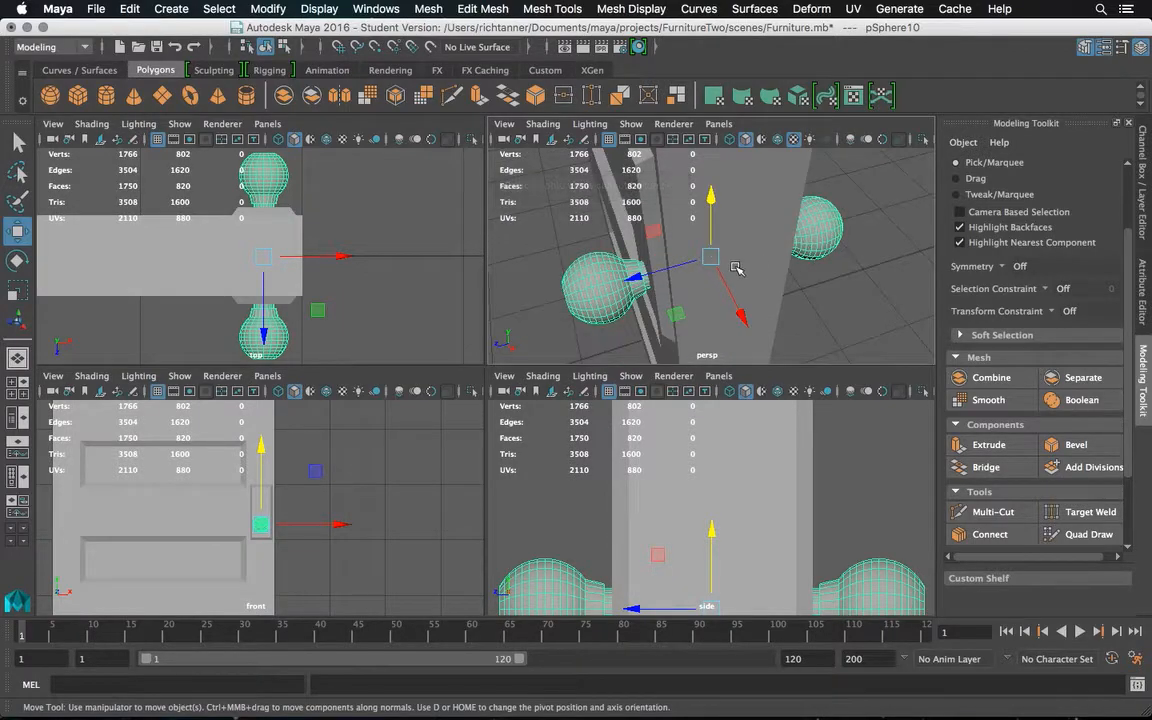
key(space)
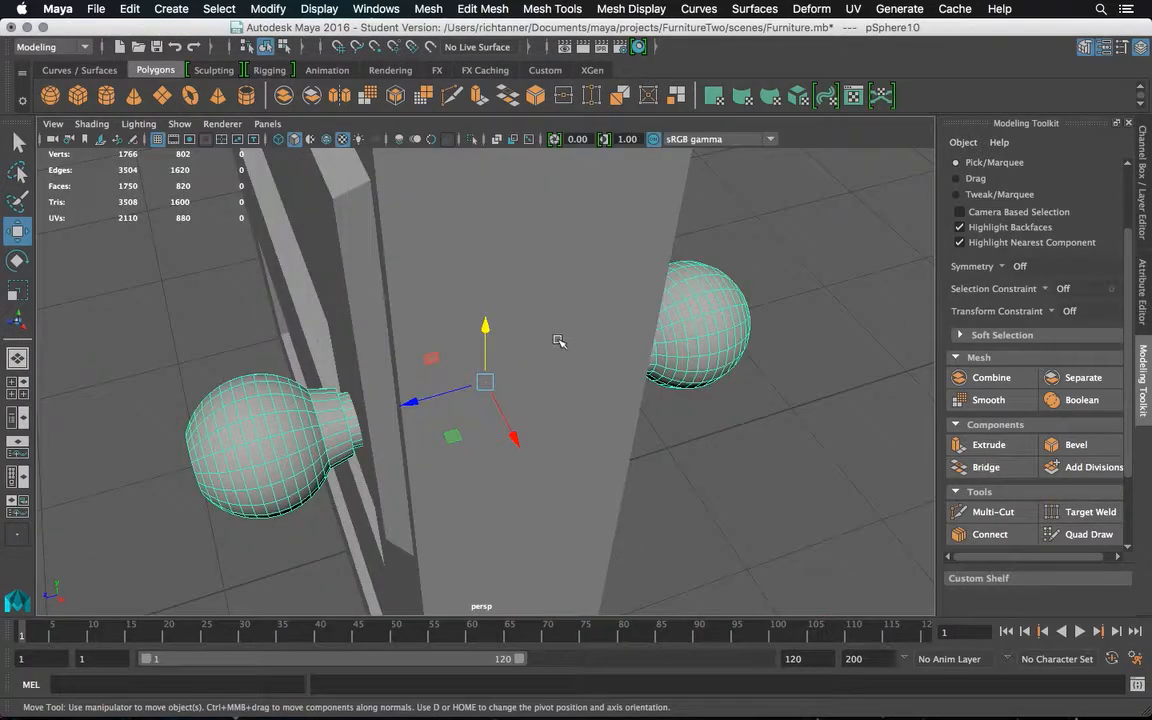
Merge the door and the doorknob mesh into one object with a Boolean Union
alt+drag(557, 334, 644, 300)
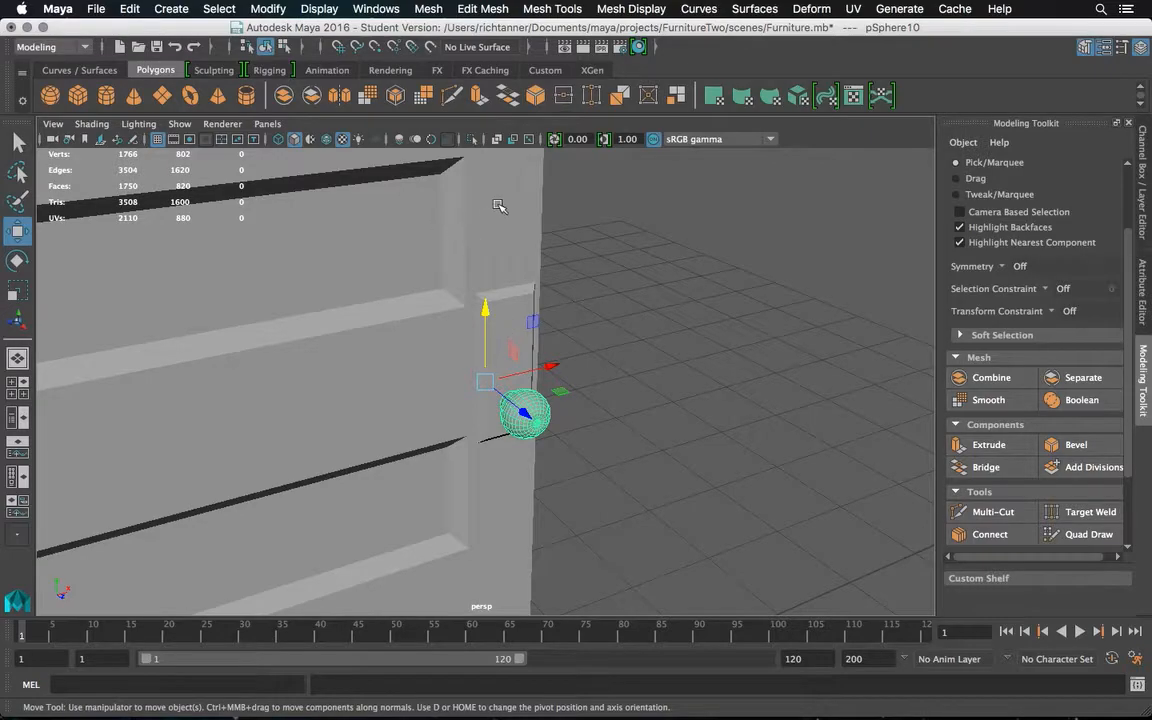
click(450, 186)
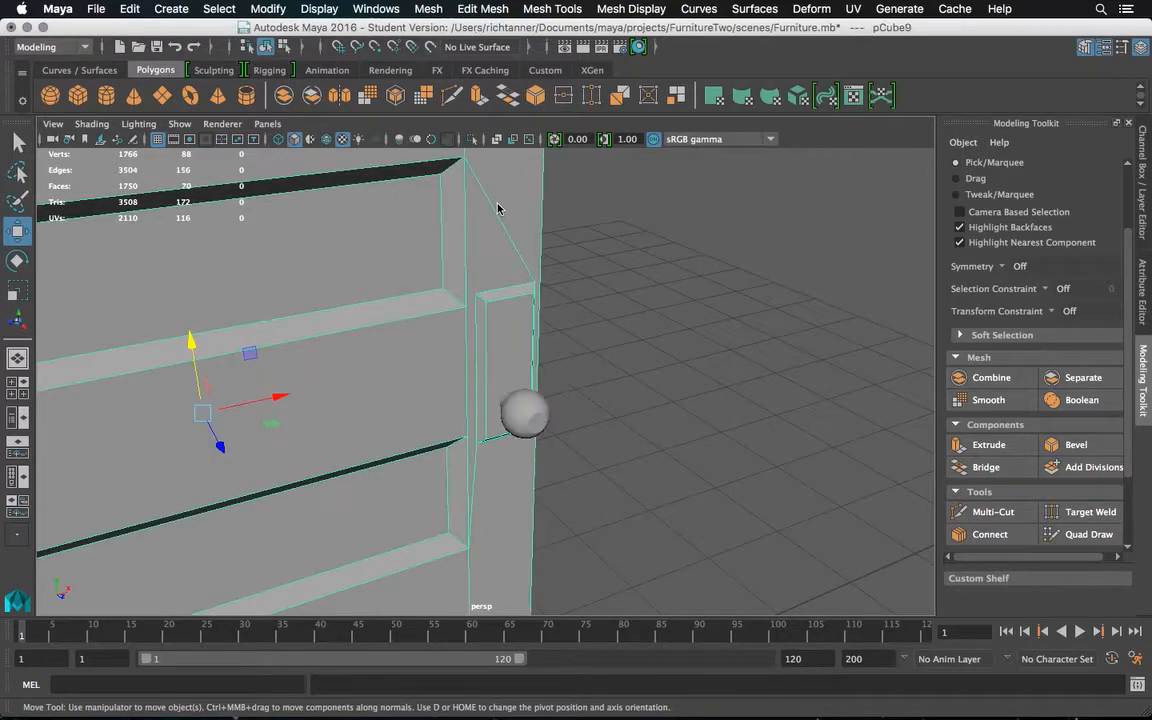
click(534, 422)
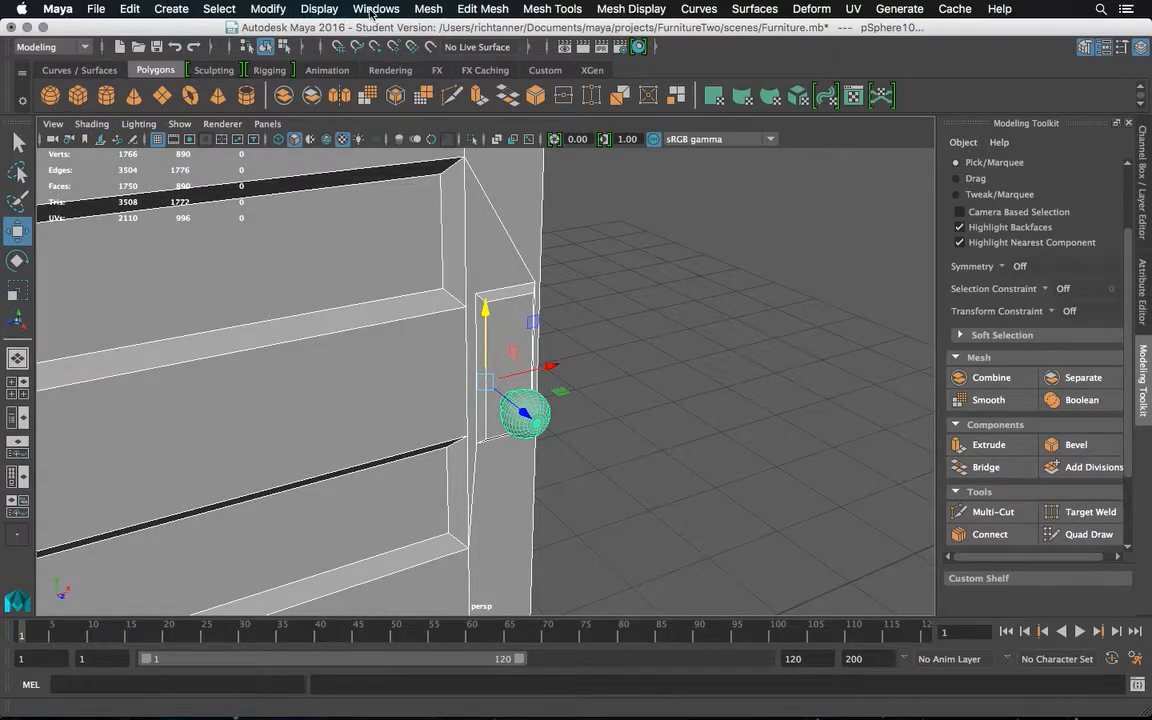
click(424, 10)
mouse_move(450, 50)
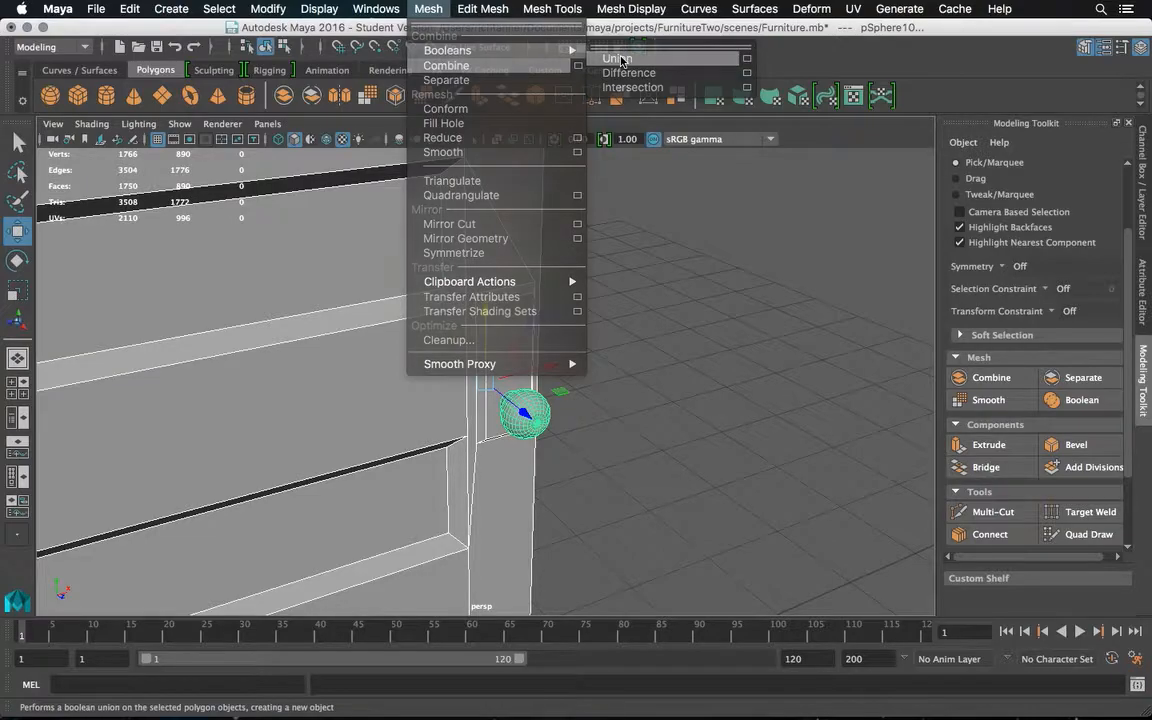
click(620, 60)
key(t)
click(648, 270)
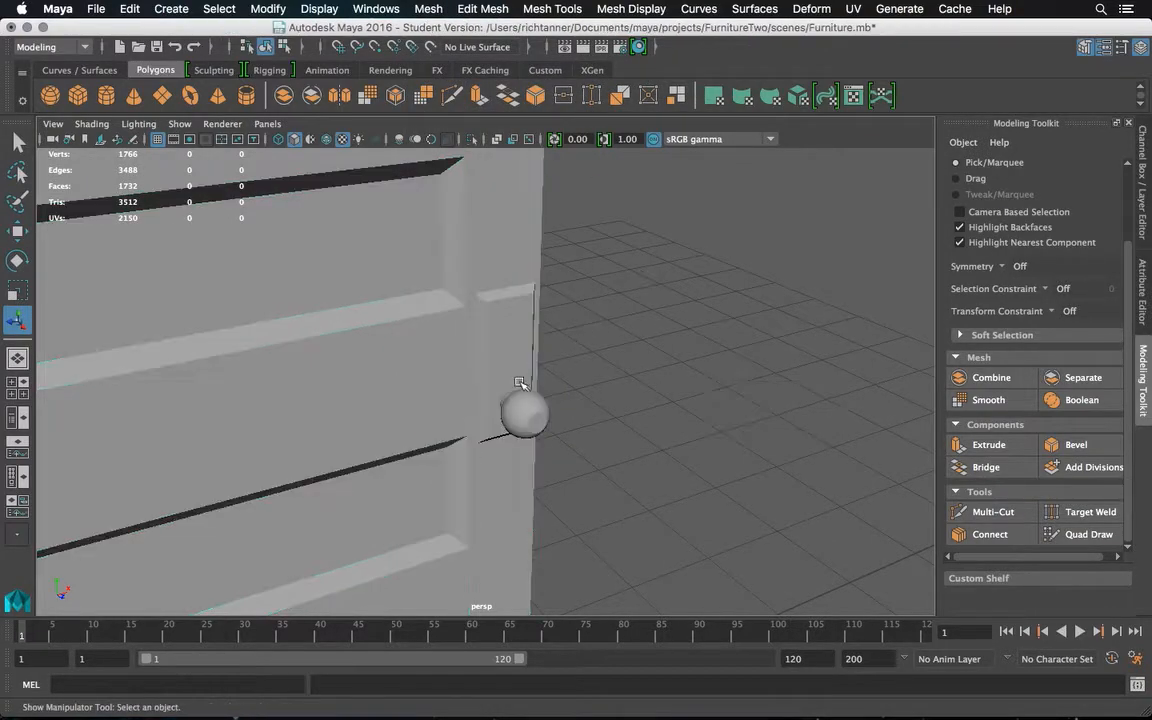
Examine the merged door from several angles and distances, checking where the knobs meet the lock plates
alt+drag(673, 282, 507, 288)
click(494, 297)
alt+drag(658, 277, 766, 265)
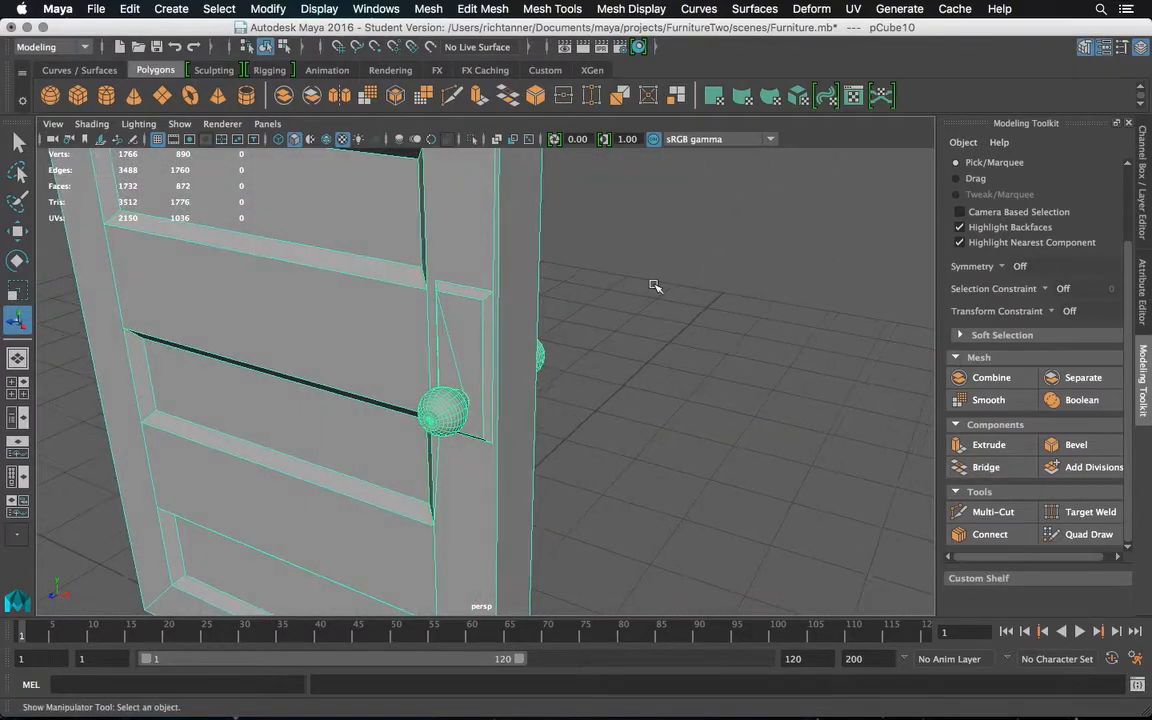
scroll(654, 286, down, 4)
mouse_move(639, 284)
alt+mouse_down()
mouse_move(579, 285)
mouse_move(648, 270)
mouse_move(506, 350)
mouse_move(378, 268)
mouse_move(586, 257)
mouse_move(620, 290)
mouse_move(653, 288)
alt+mouse_up()
scroll(650, 274, down, 4)
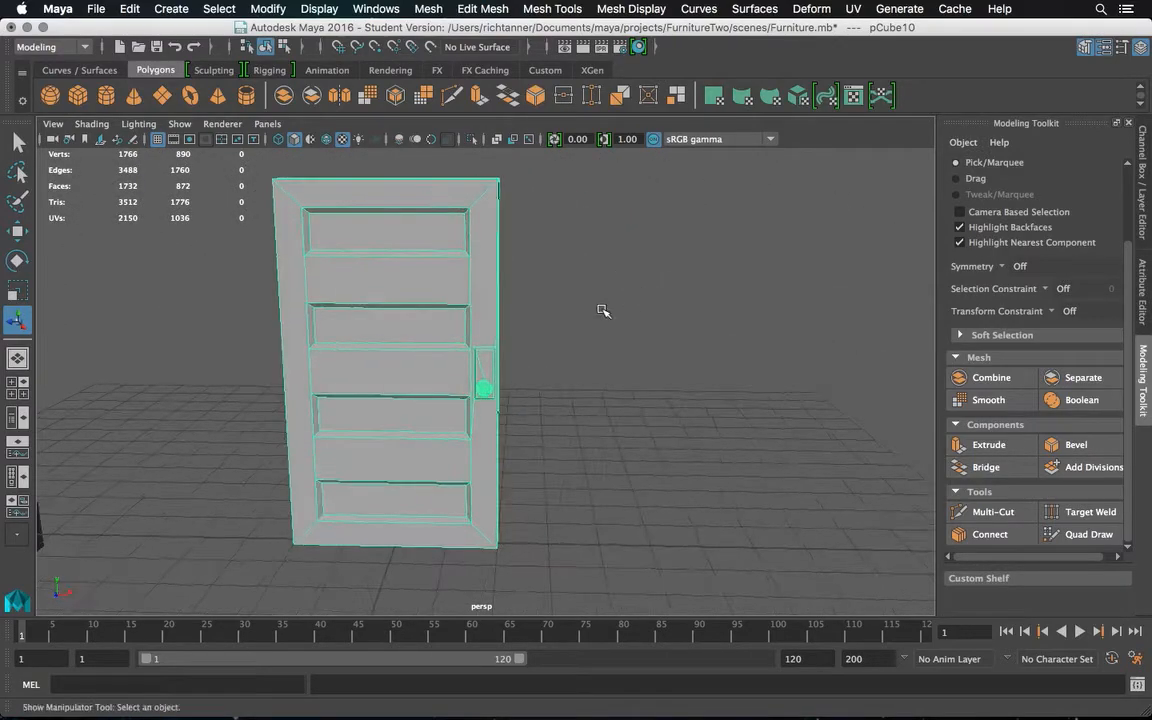
scroll(600, 310, up, 5)
scroll(555, 290, up, 1)
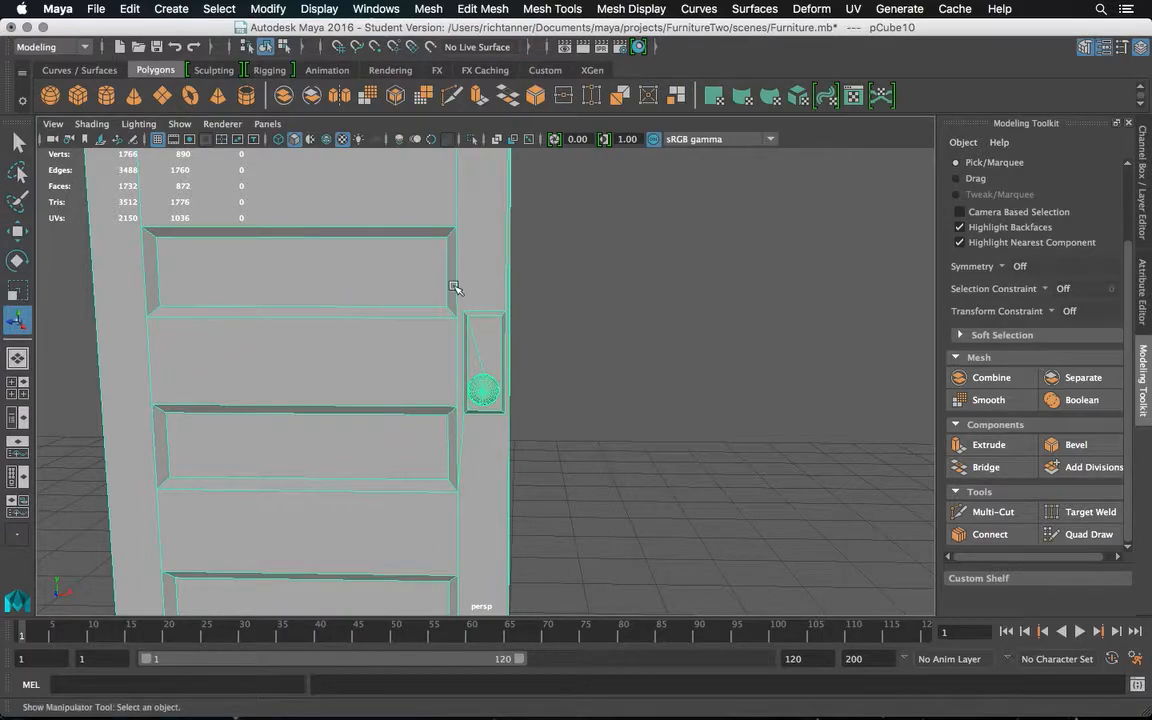
scroll(455, 288, down, 5)
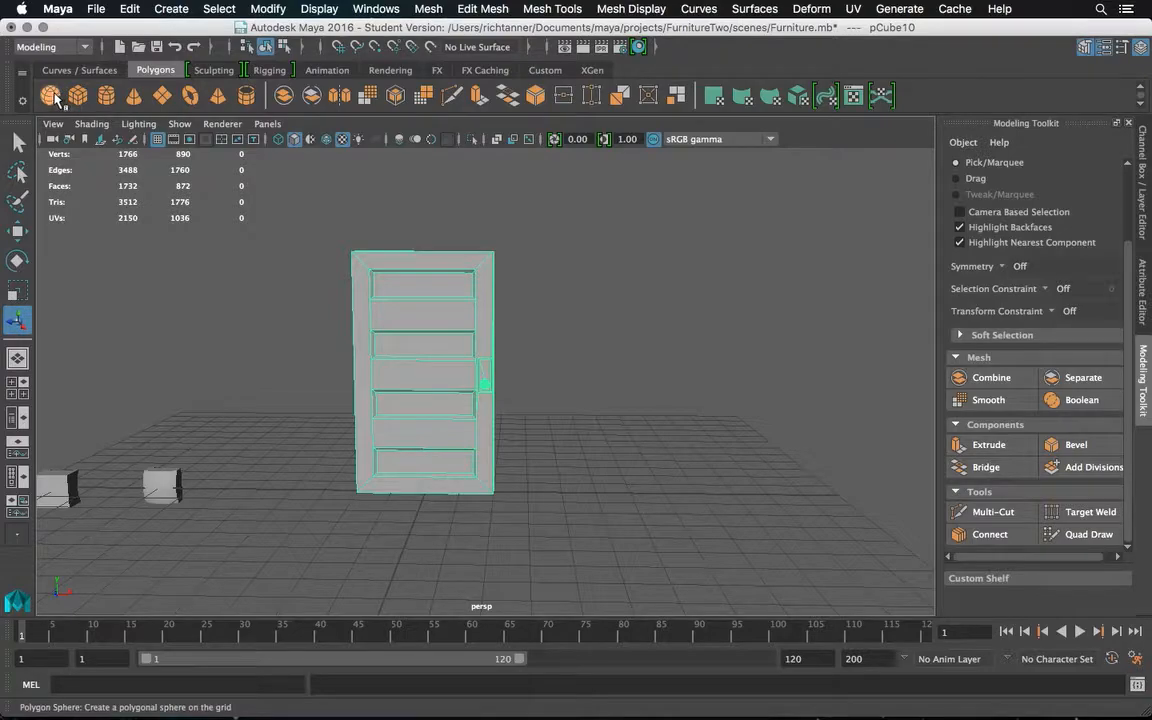
Create a polygon sphere and a polygon cube at the origin, and delete the sphere so only the cube remains
click(52, 96)
click(74, 98)
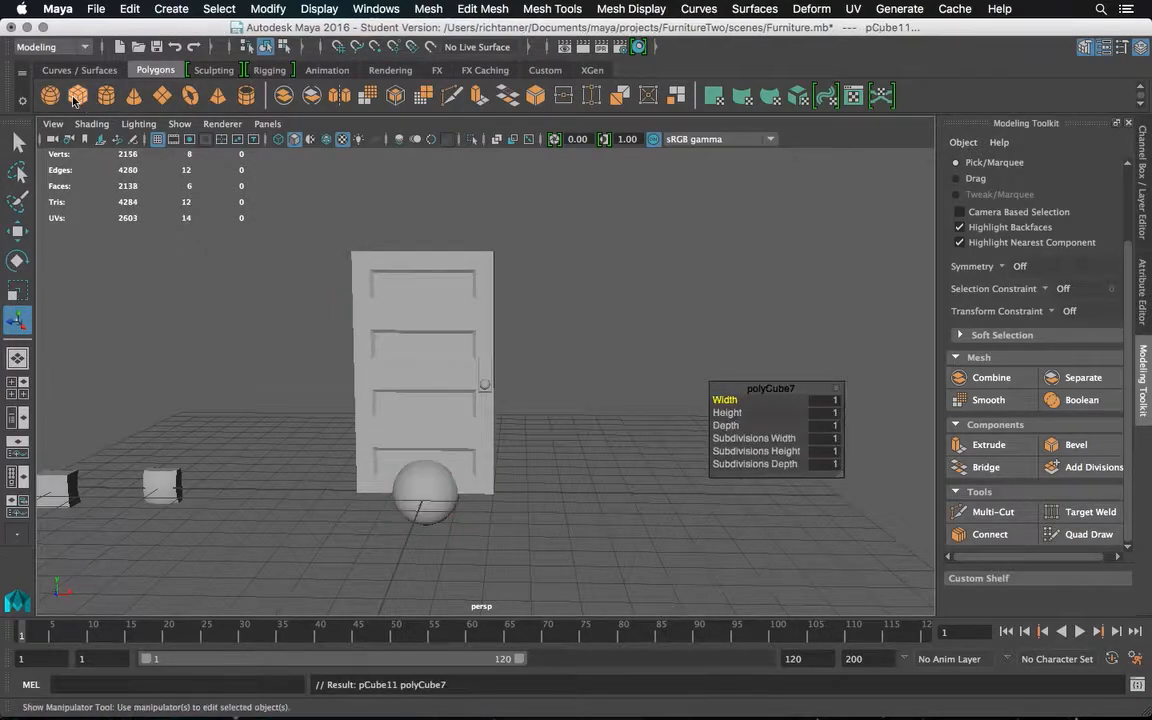
click(443, 492)
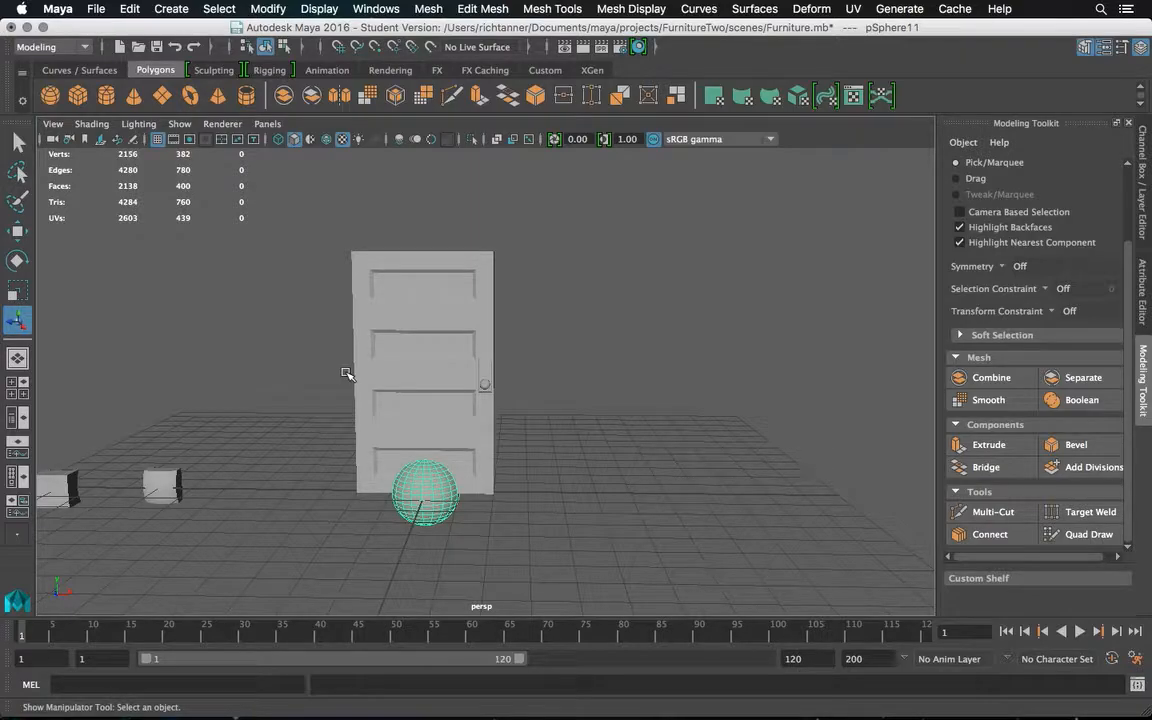
key(Delete)
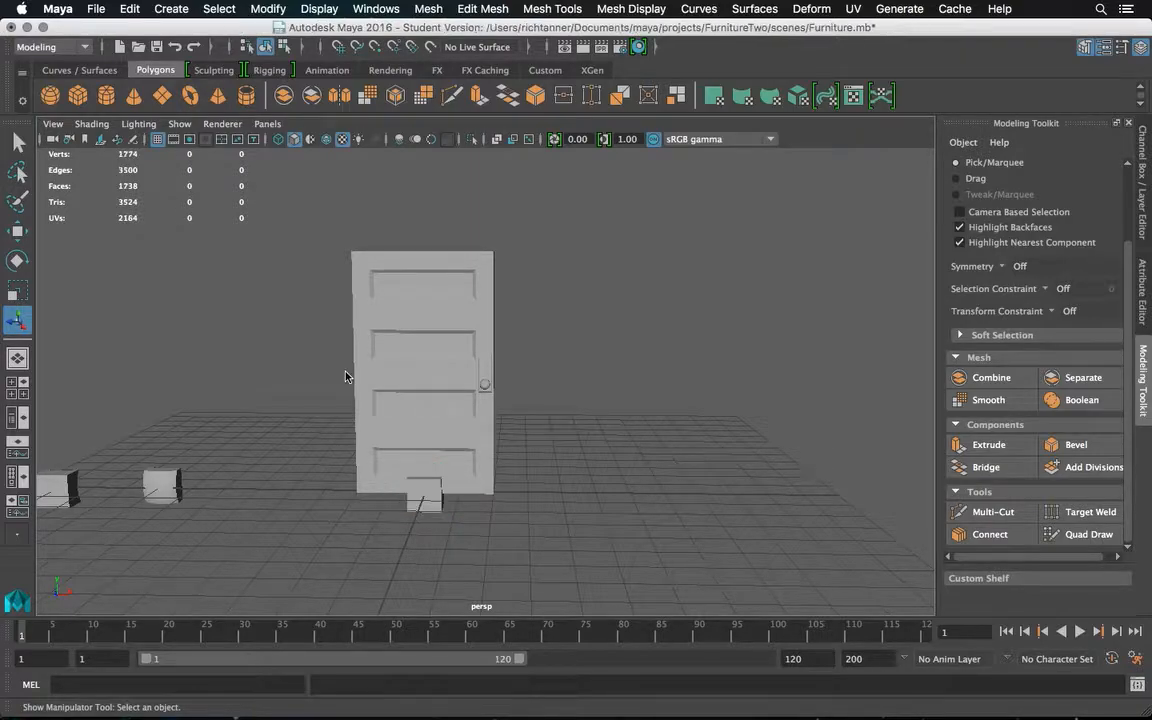
Create a polygon cylinder at the origin and set its X rotation to 90 degrees so it lies on its side
click(105, 97)
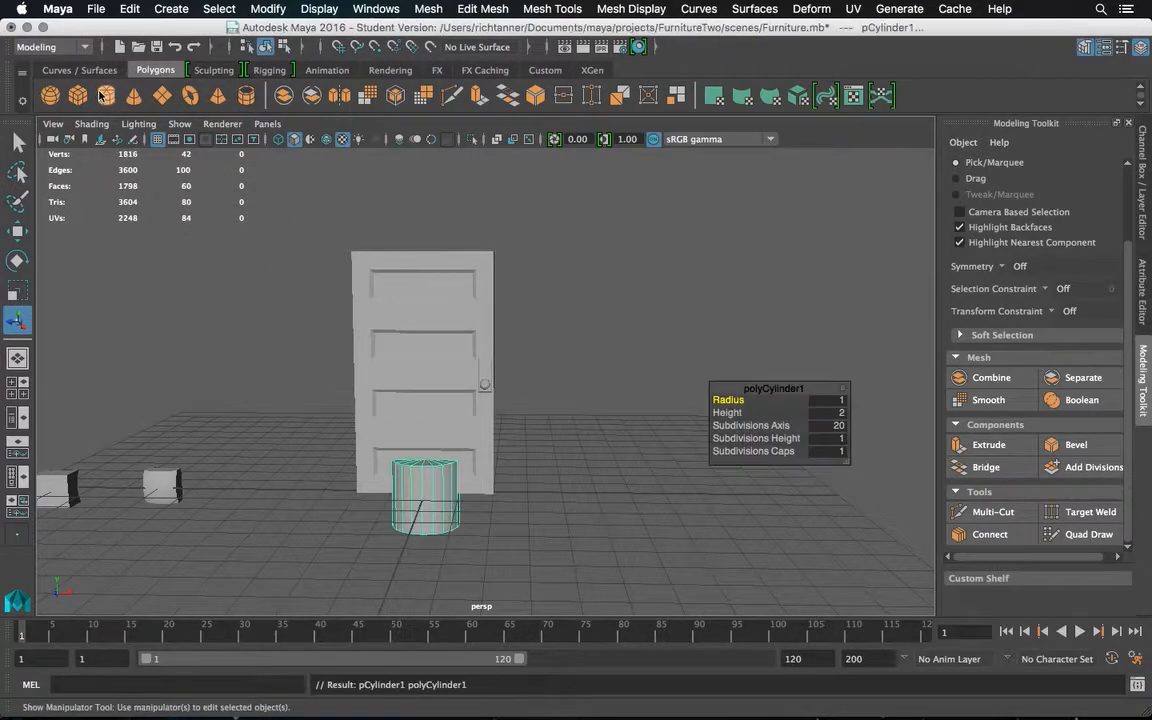
click(17, 261)
drag(424, 437, 418, 551)
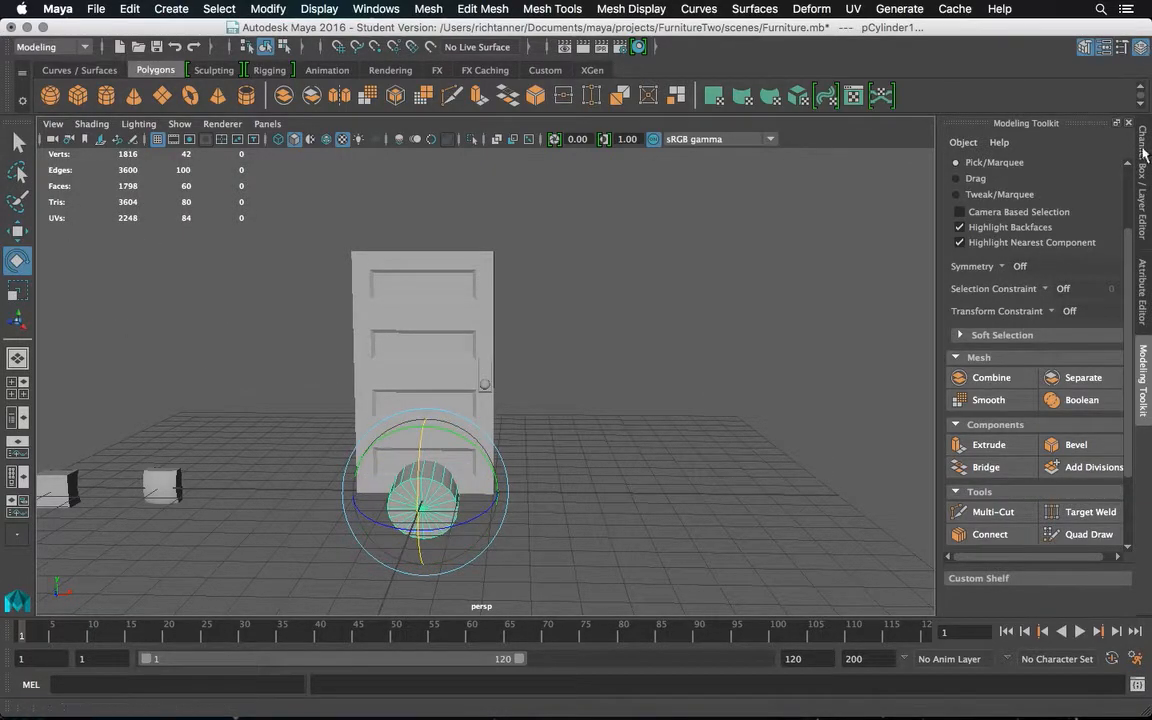
click(1143, 290)
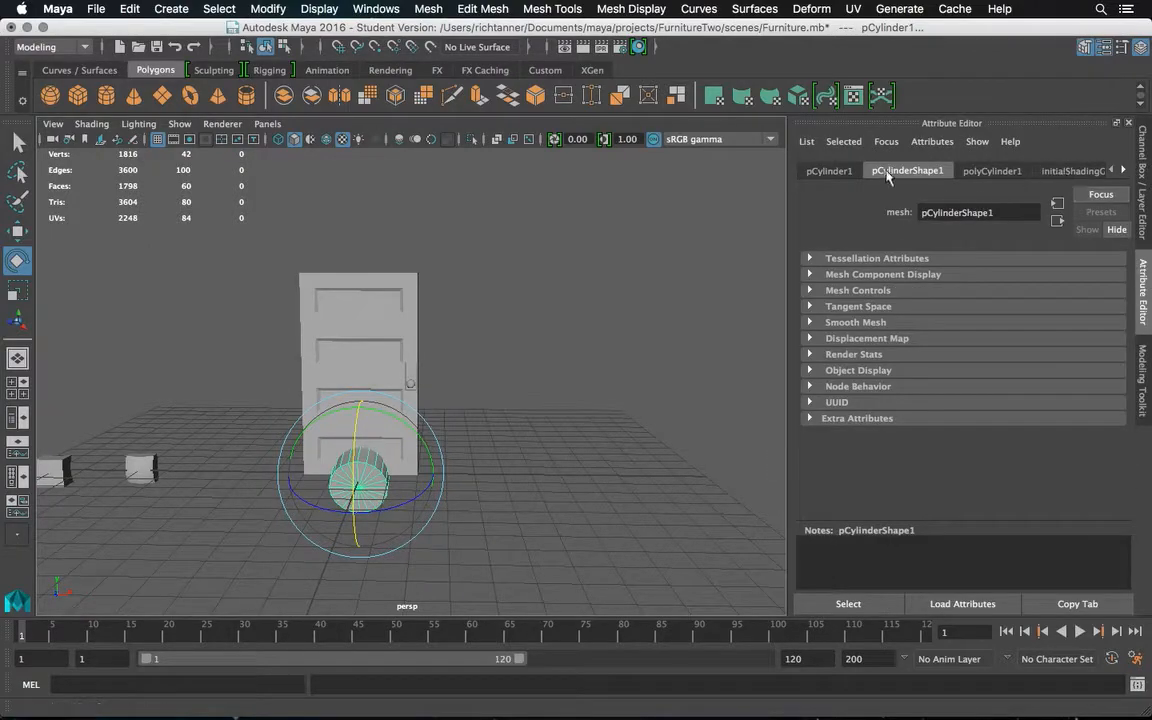
click(830, 171)
double_click(962, 294)
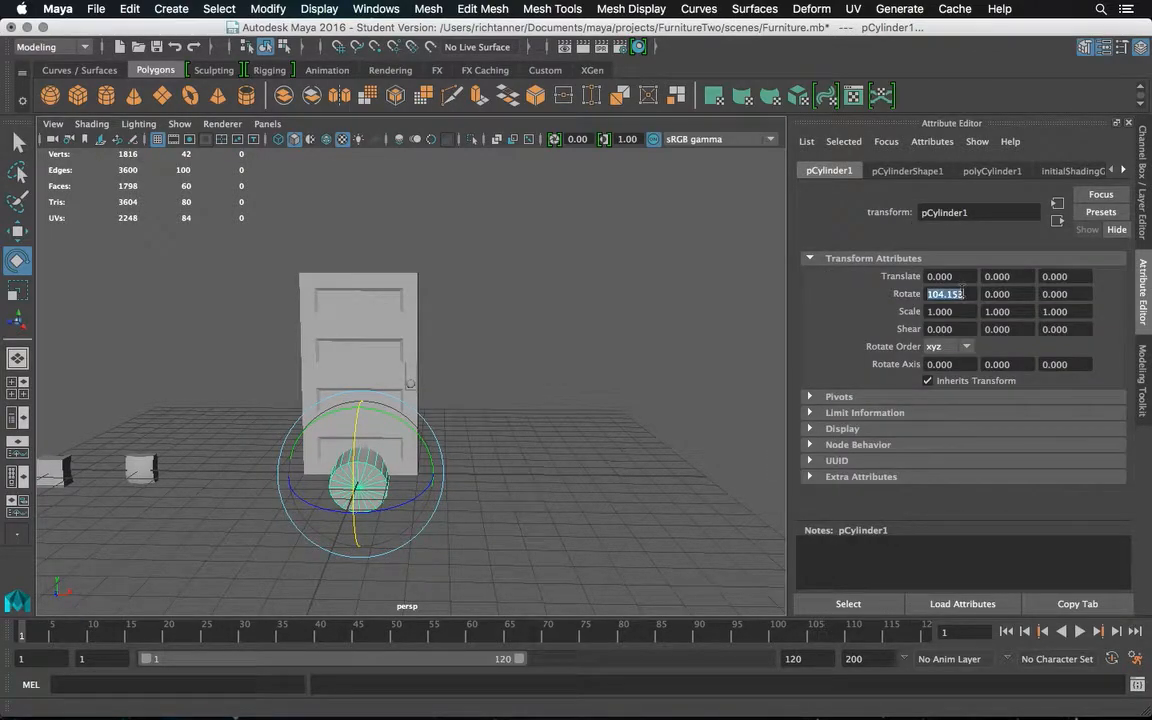
text(90)
key(Return)
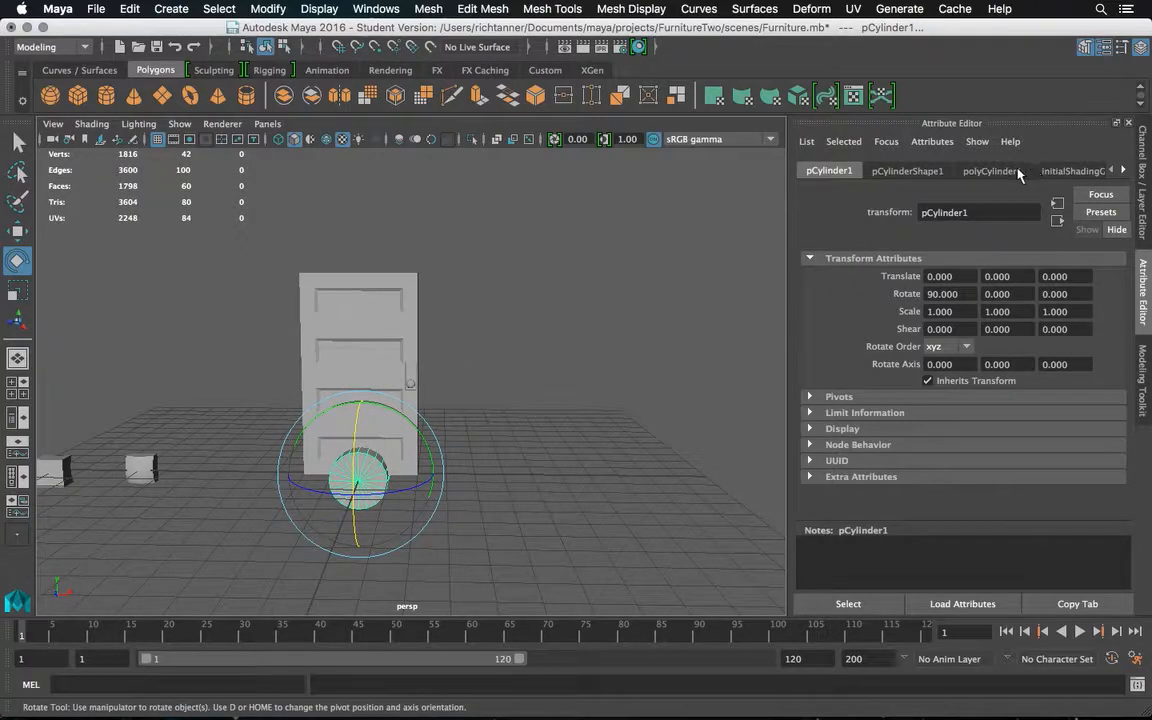
Set the cylinder's axis subdivisions to 16
click(992, 171)
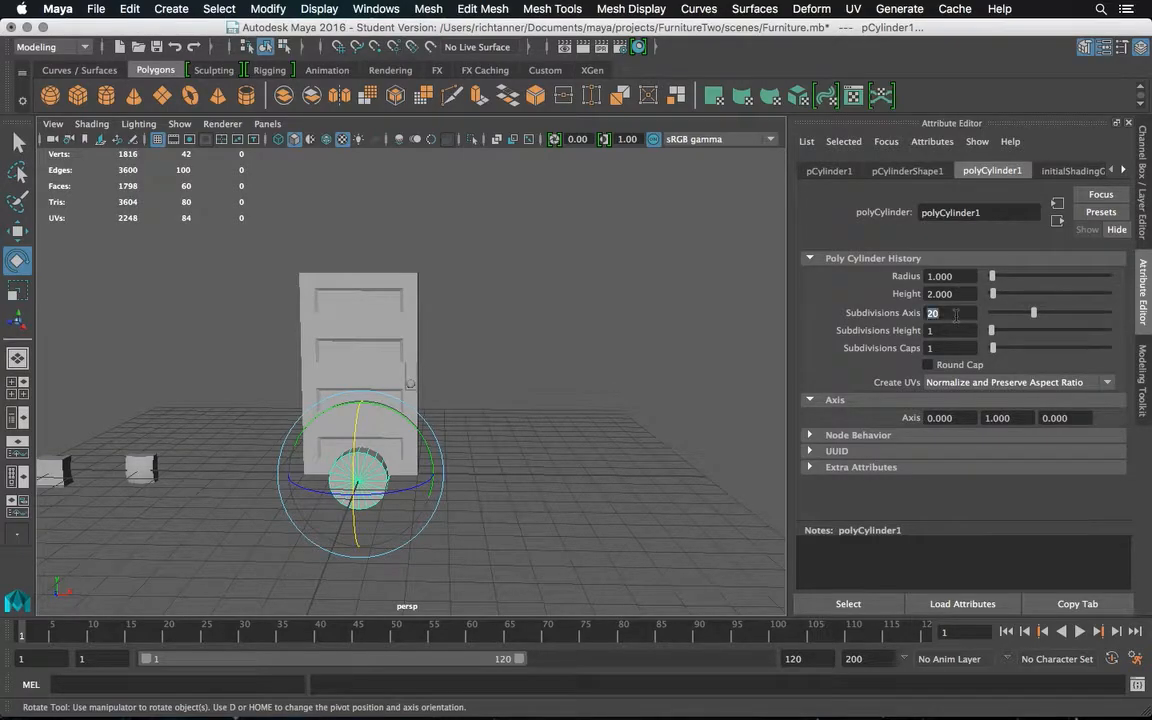
click(956, 314)
text(16)
key(Return)
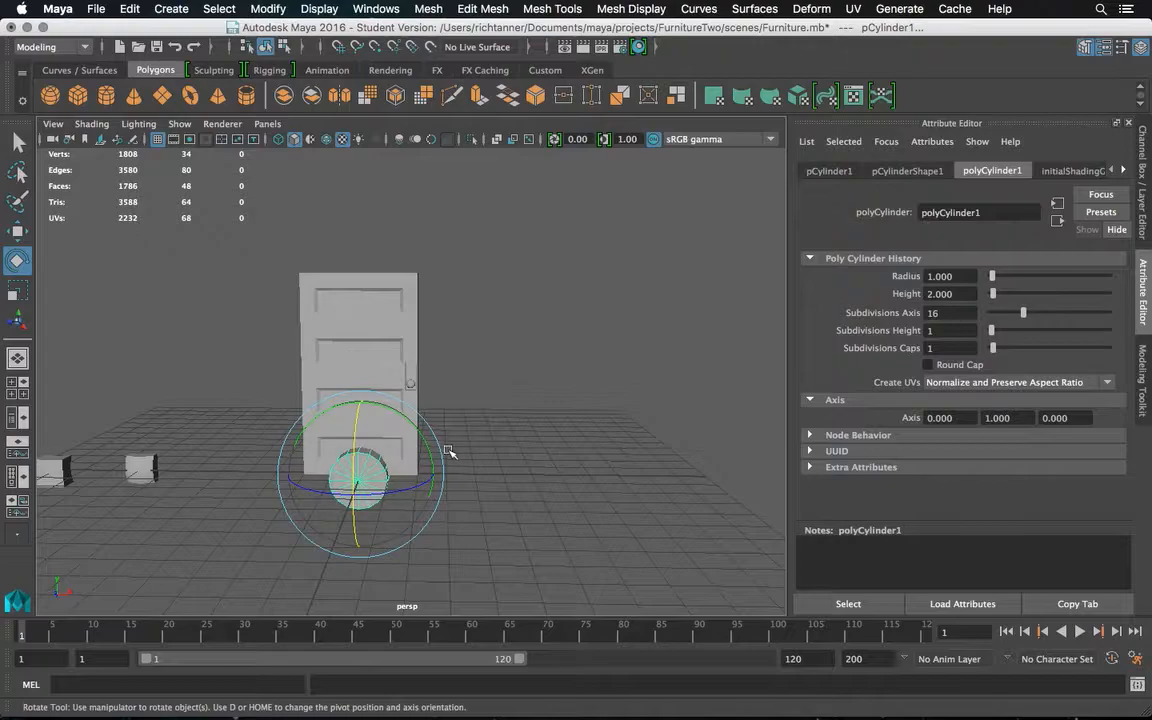
Move the cylinder along X away from the door and set its X translation to 6
key(w)
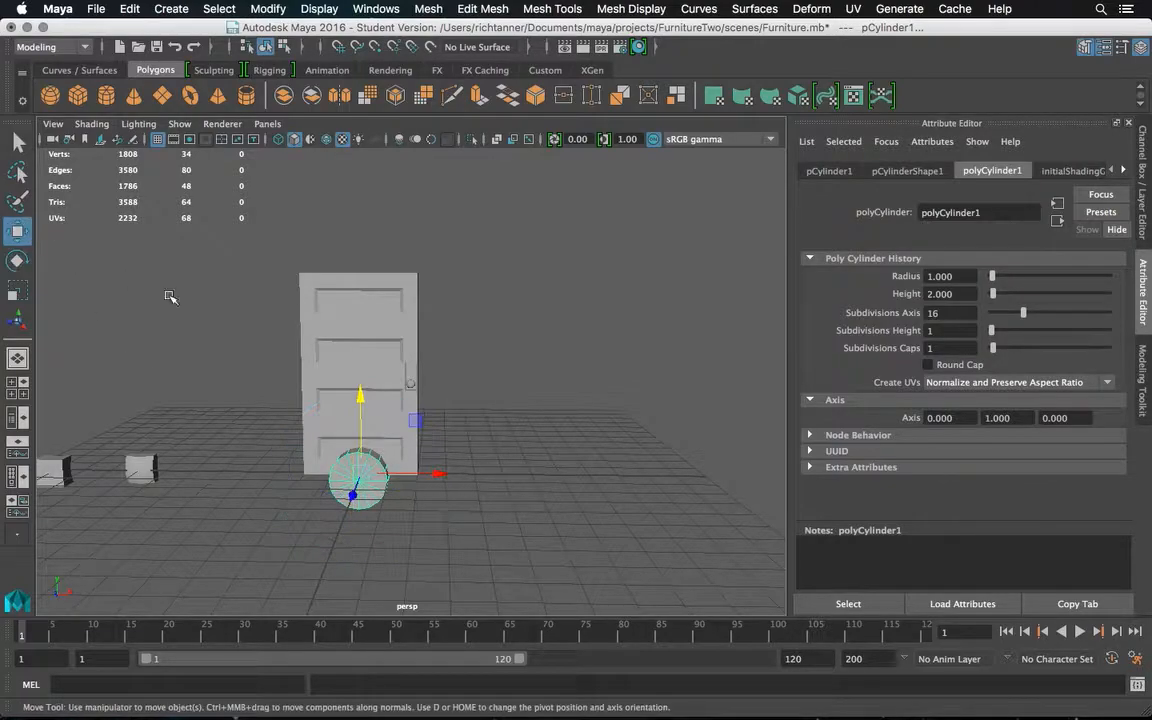
drag(438, 471, 652, 461)
click(829, 170)
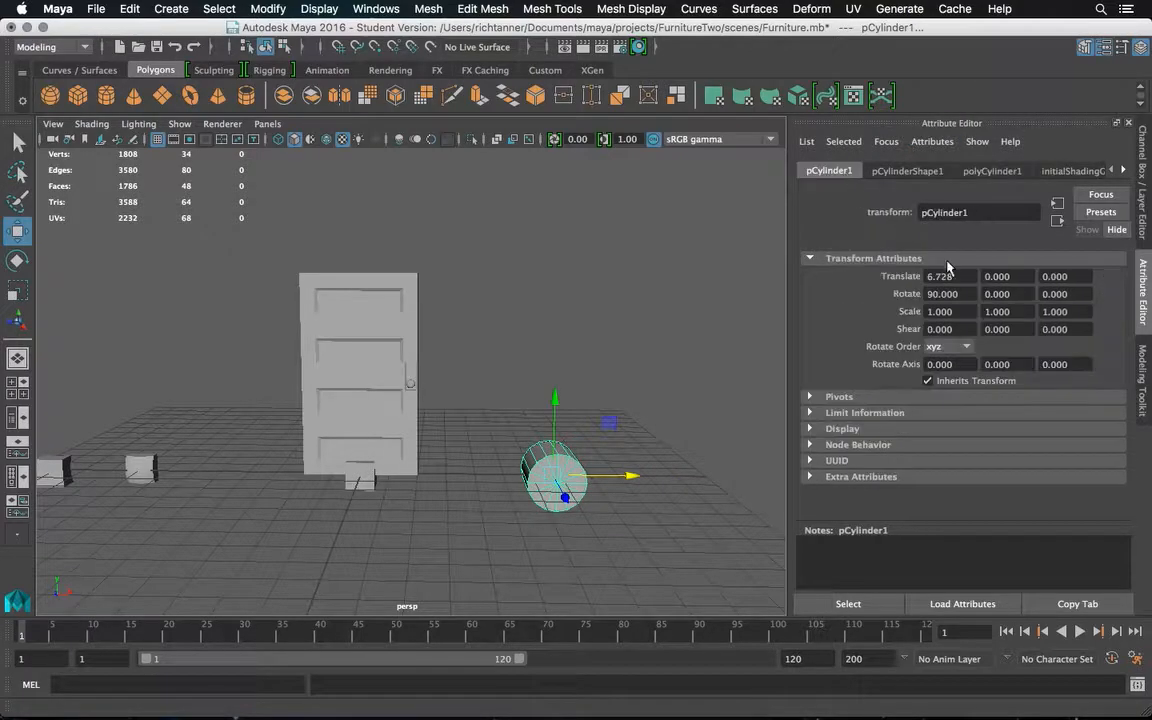
double_click(945, 276)
text(6)
key(Return)
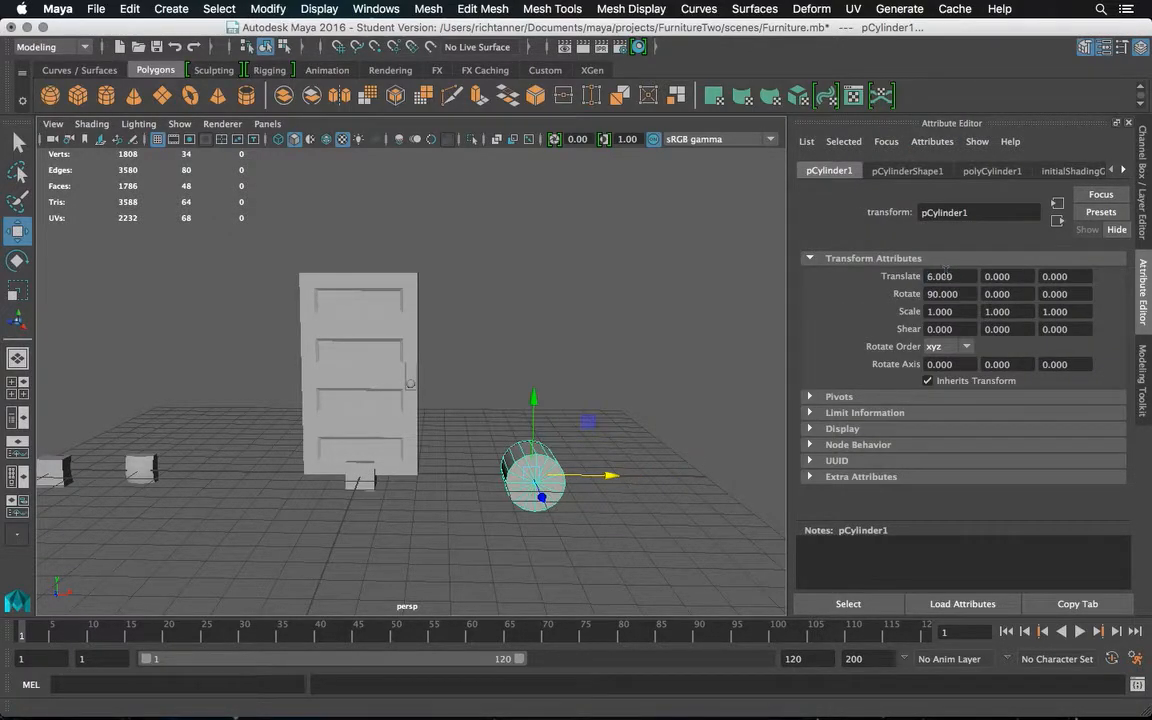
Move the small cube next to the door by setting its X translation to 6
click(360, 476)
double_click(955, 274)
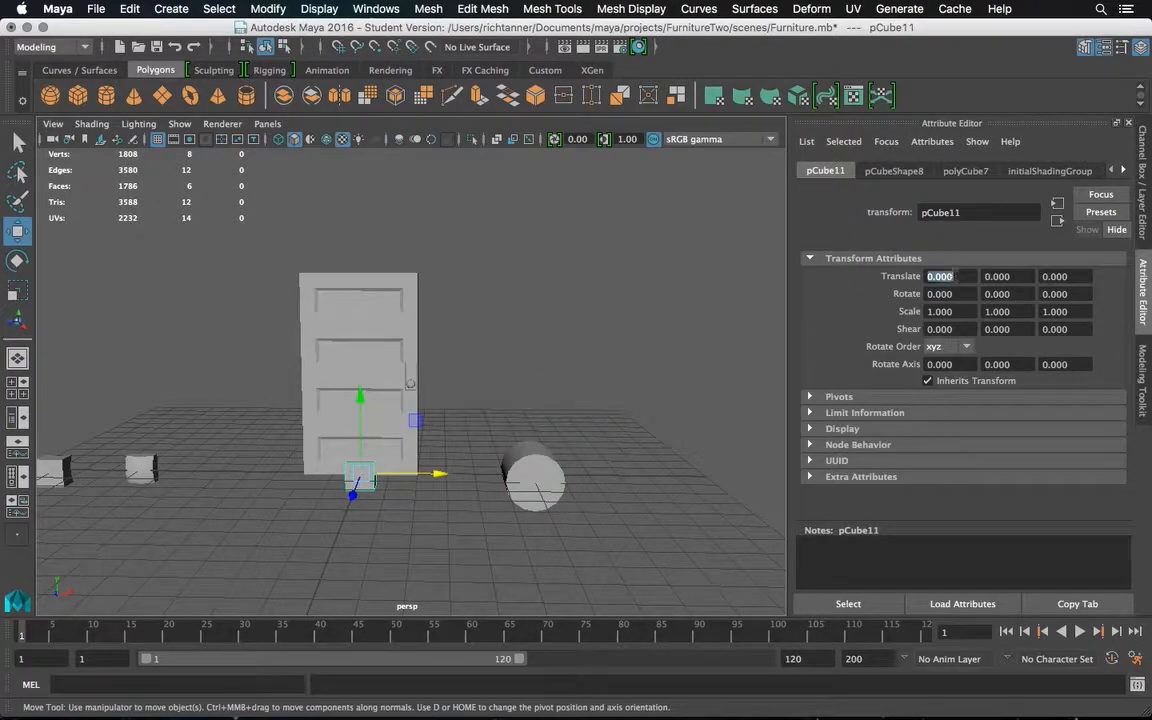
text(6)
key(Return)
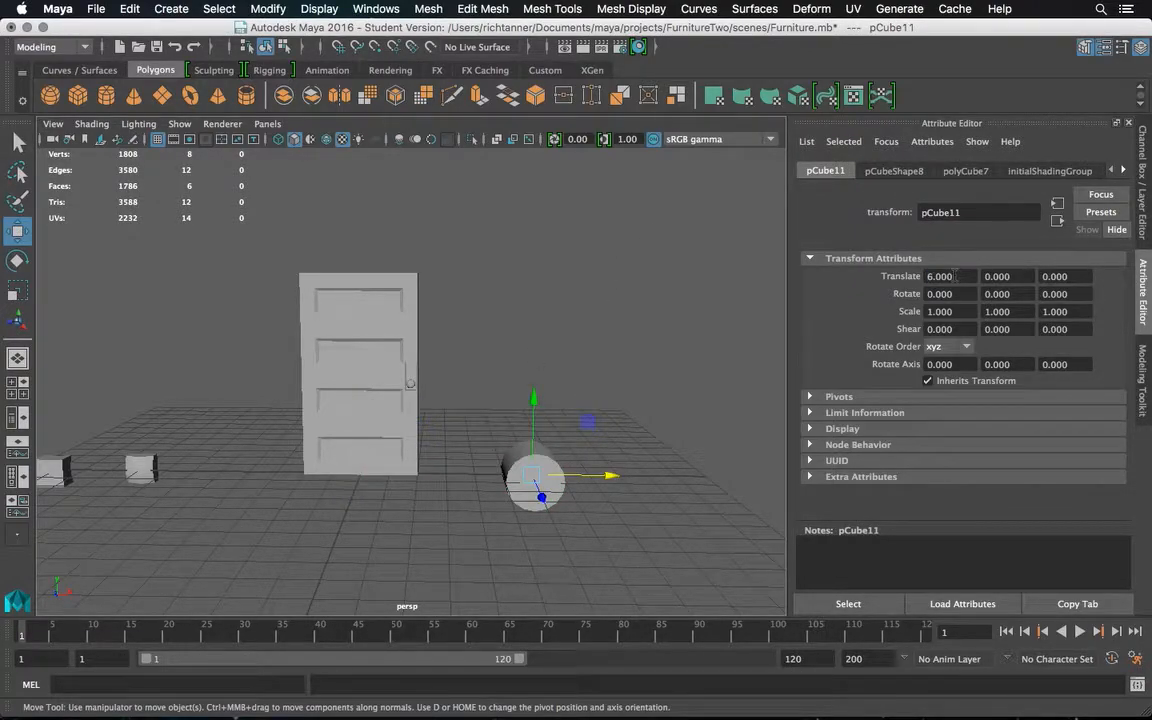
Raise the cylinder straight above the cube to a Y translation of about 1.94
click(515, 450)
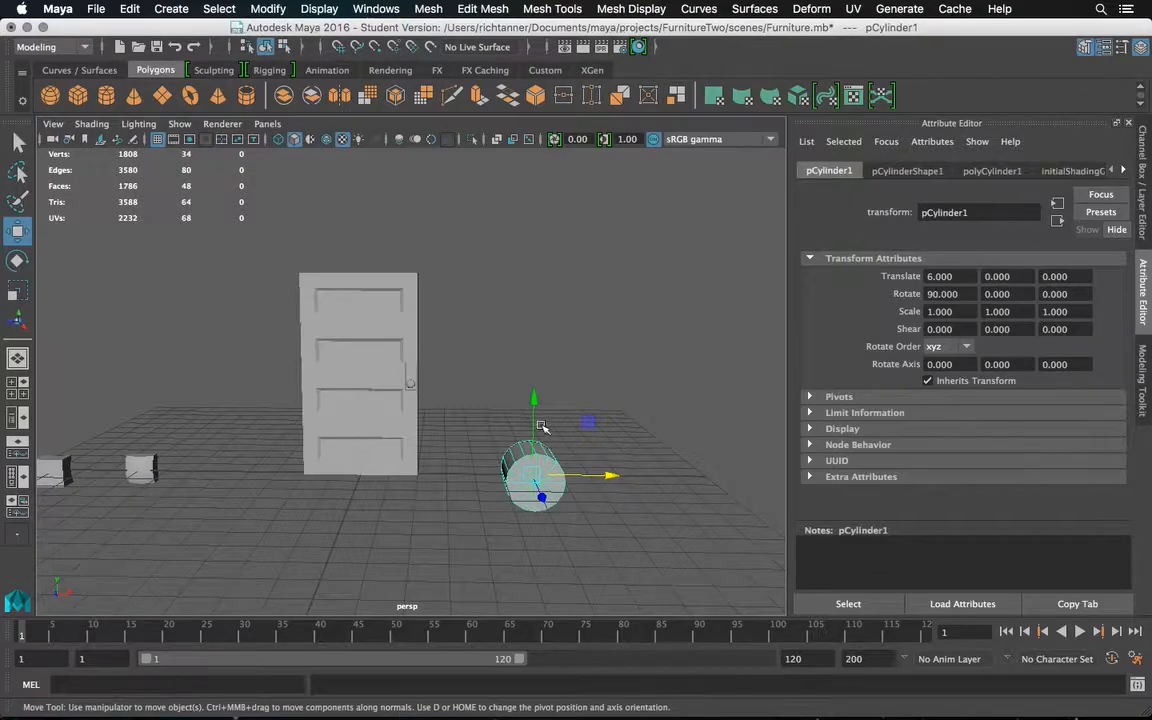
drag(537, 425, 530, 391)
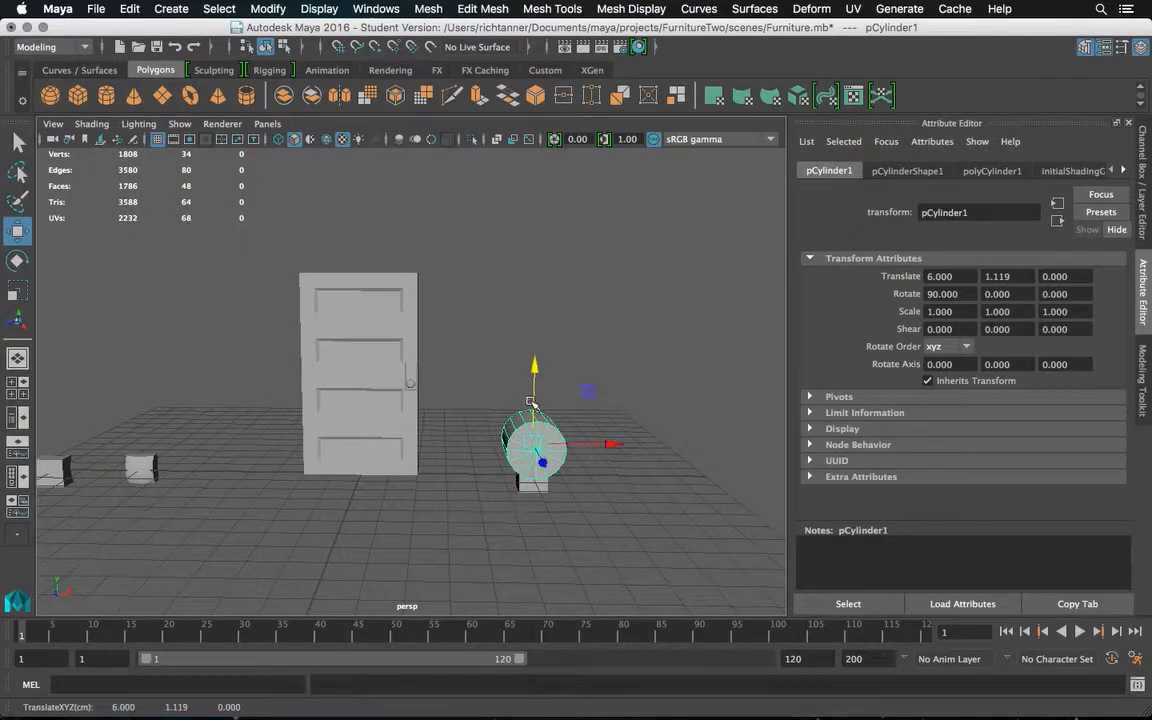
key(f)
alt+drag(597, 402, 553, 379)
alt+drag(555, 381, 411, 245)
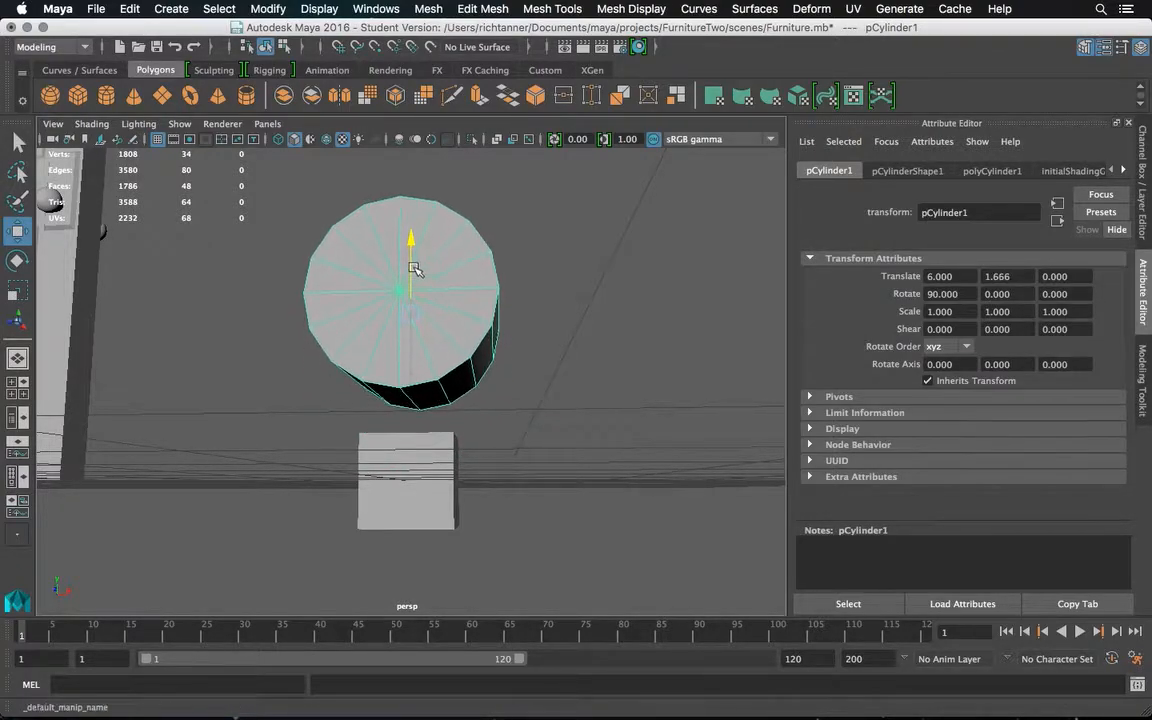
Move the cube's top face upward until it reaches into the underside of the cylinder
click(395, 488)
alt+drag(527, 429, 522, 450)
right_drag(490, 262, 494, 293)
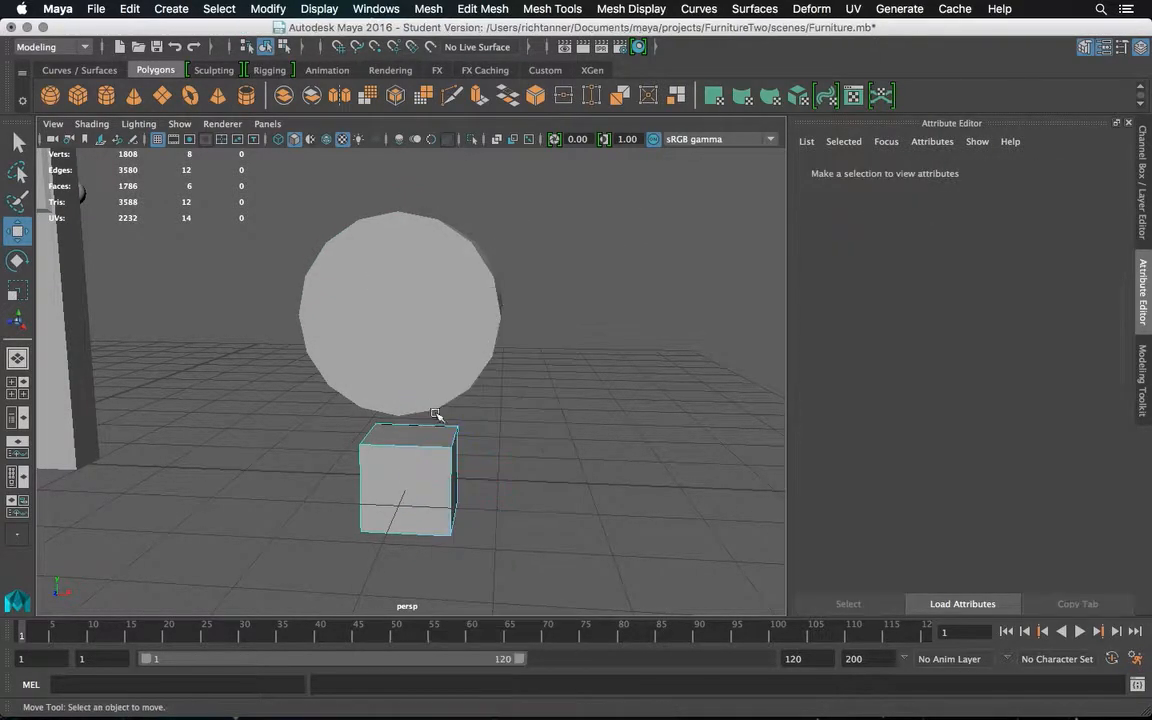
click(415, 436)
drag(413, 390, 412, 296)
alt+drag(514, 329, 443, 328)
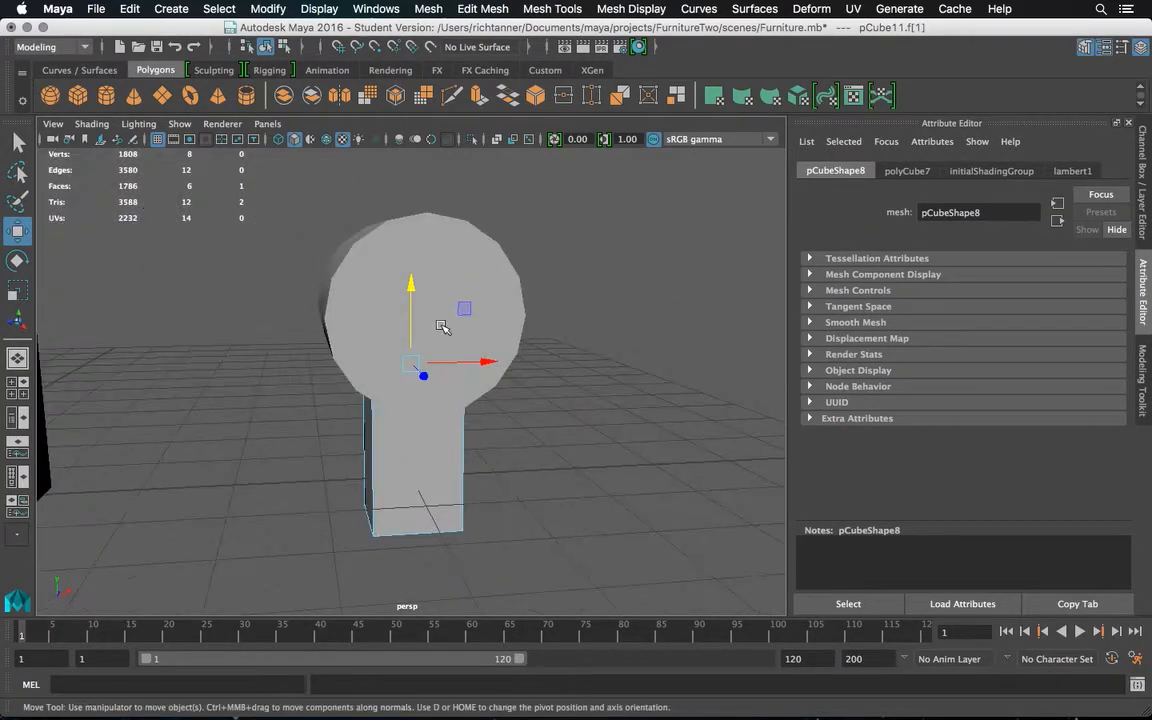
Set the cylinder's height to 1 in its creation history
click(442, 328)
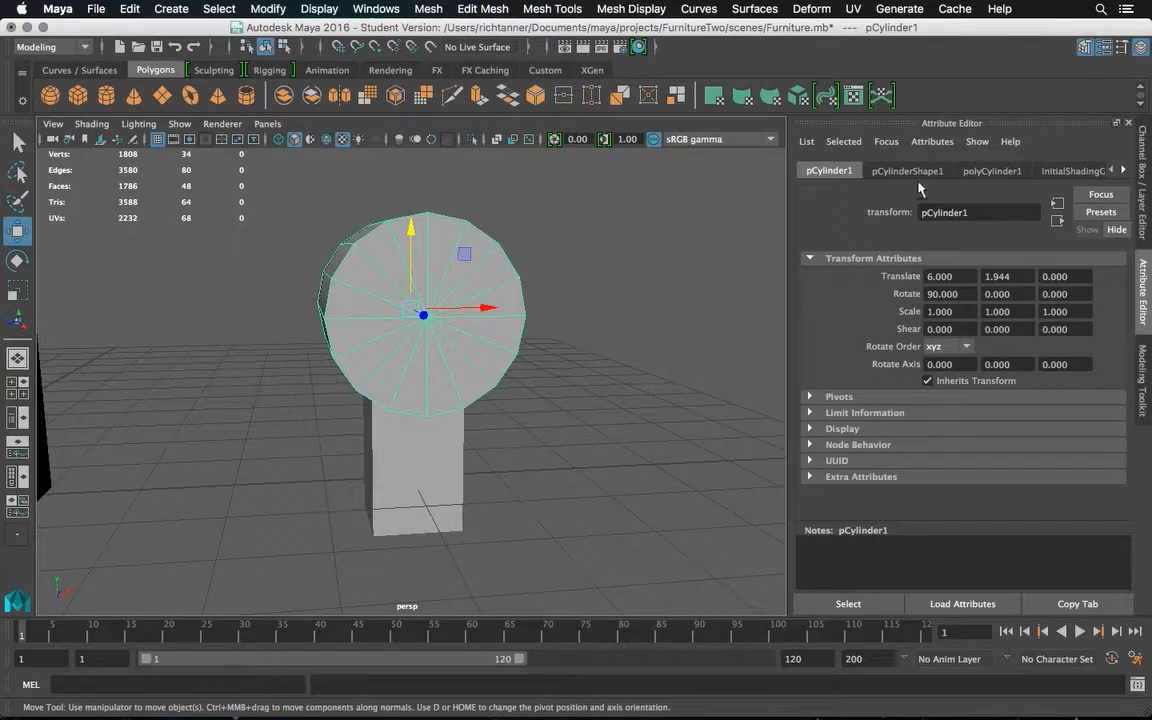
click(981, 172)
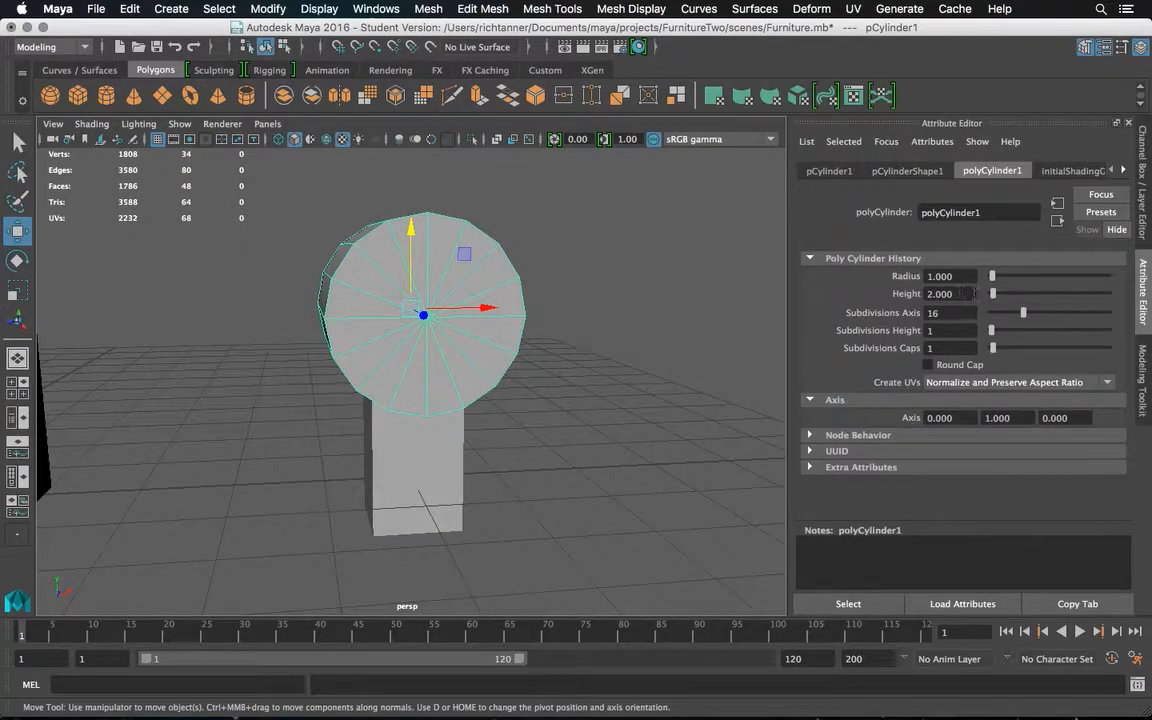
text(1)
key(Return)
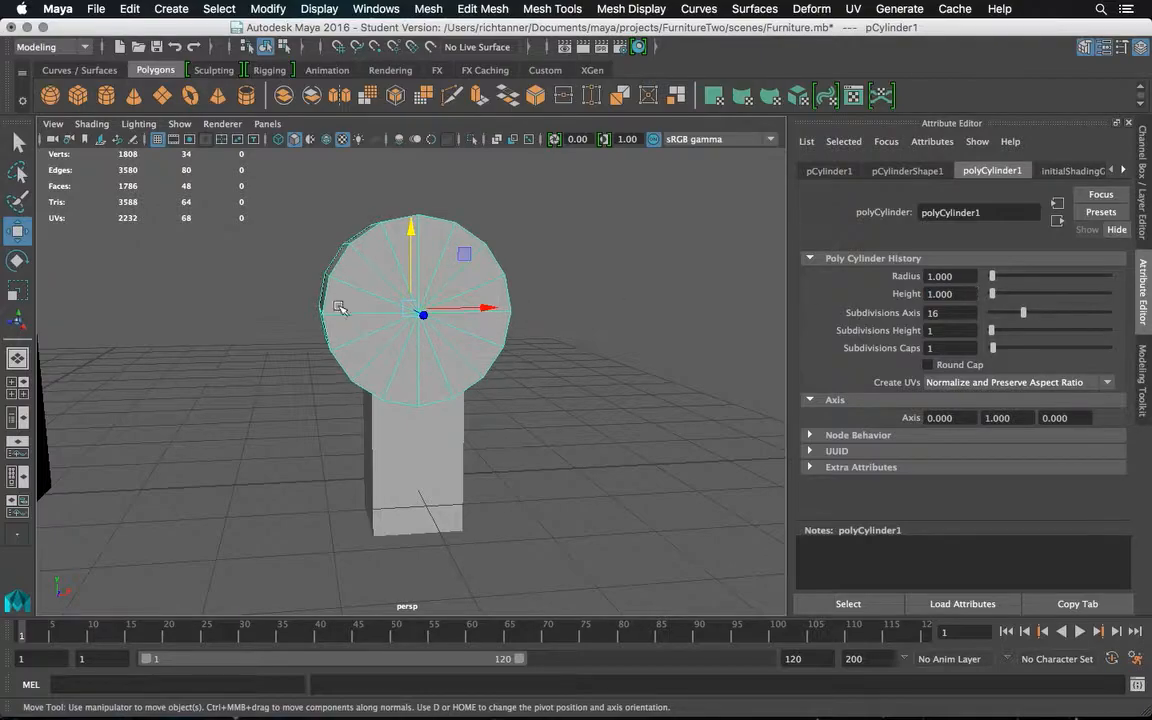
mouse_move(442, 309)
alt+mouse_down()
mouse_move(594, 298)
mouse_move(510, 309)
mouse_move(278, 301)
mouse_move(471, 296)
mouse_move(449, 300)
alt+mouse_up()
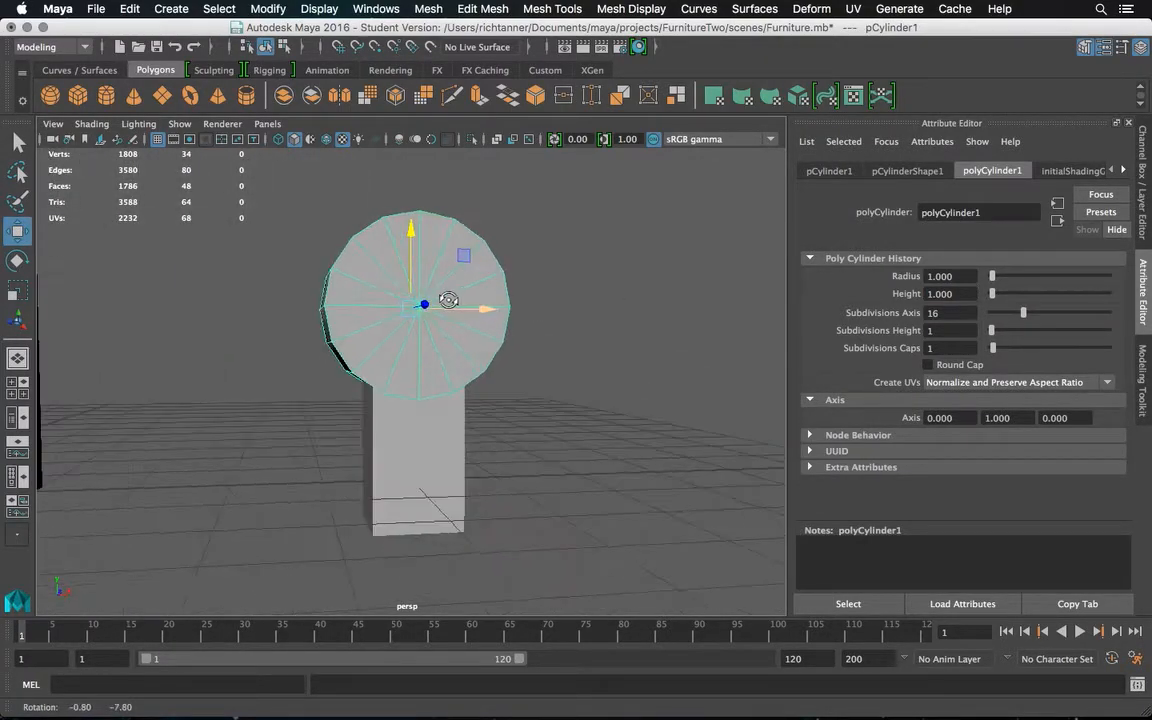
Move the cube's bottom face up slightly to shorten the post, and clear the face selection
alt+drag(432, 437, 432, 380)
right_drag(401, 514, 484, 430)
click(485, 430)
click(418, 446)
right_drag(418, 448, 422, 295)
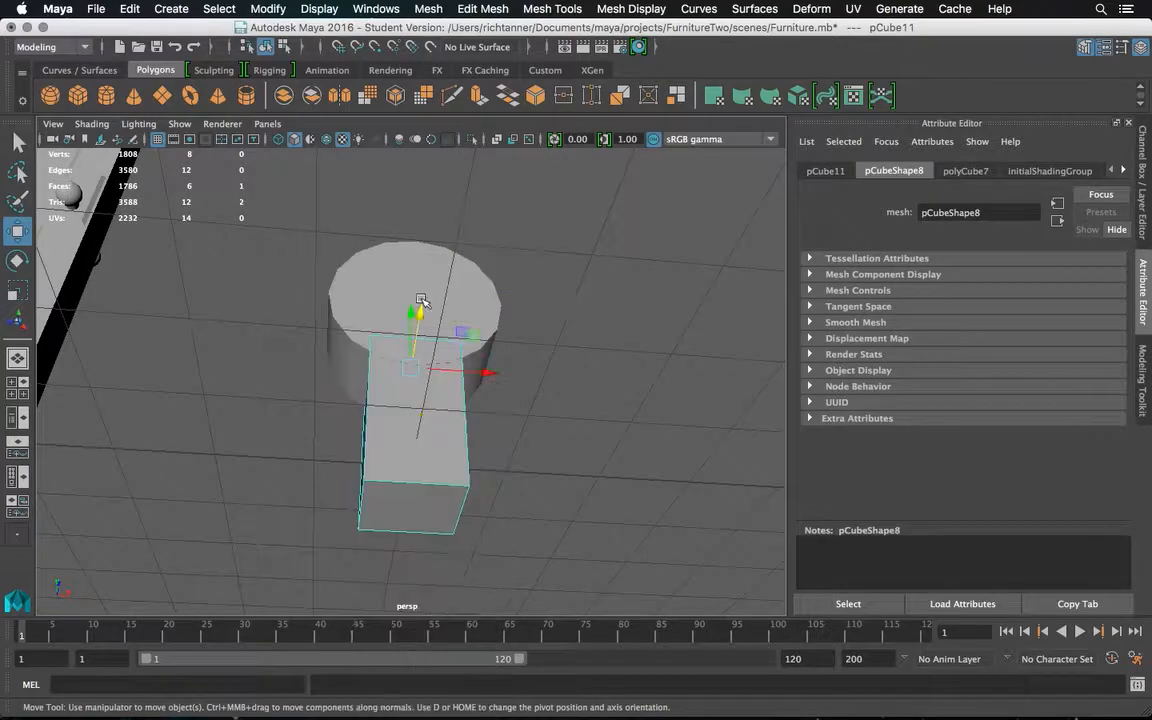
click(414, 495)
mouse_move(416, 450)
mouse_down()
mouse_move(411, 412)
mouse_move(411, 427)
mouse_up()
click(536, 402)
click(586, 342)
Combine the cylinder and the cube into one keyhole shape with a Boolean union
alt+drag(586, 342, 440, 337)
click(420, 315)
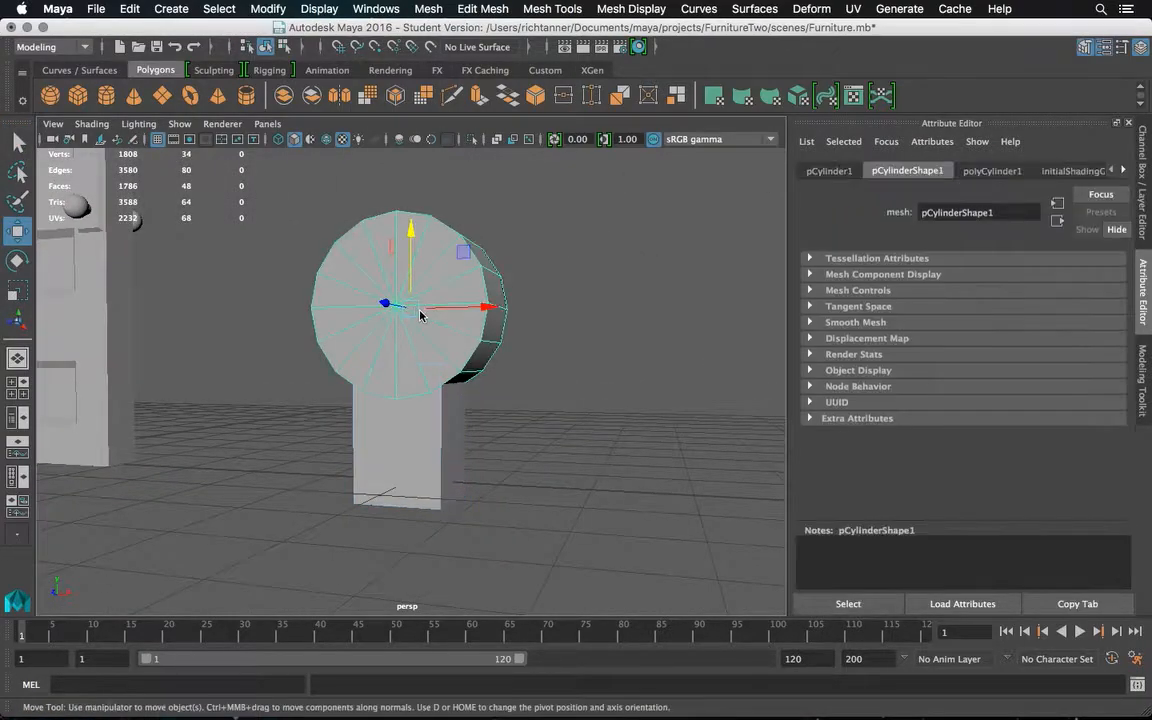
click(411, 430)
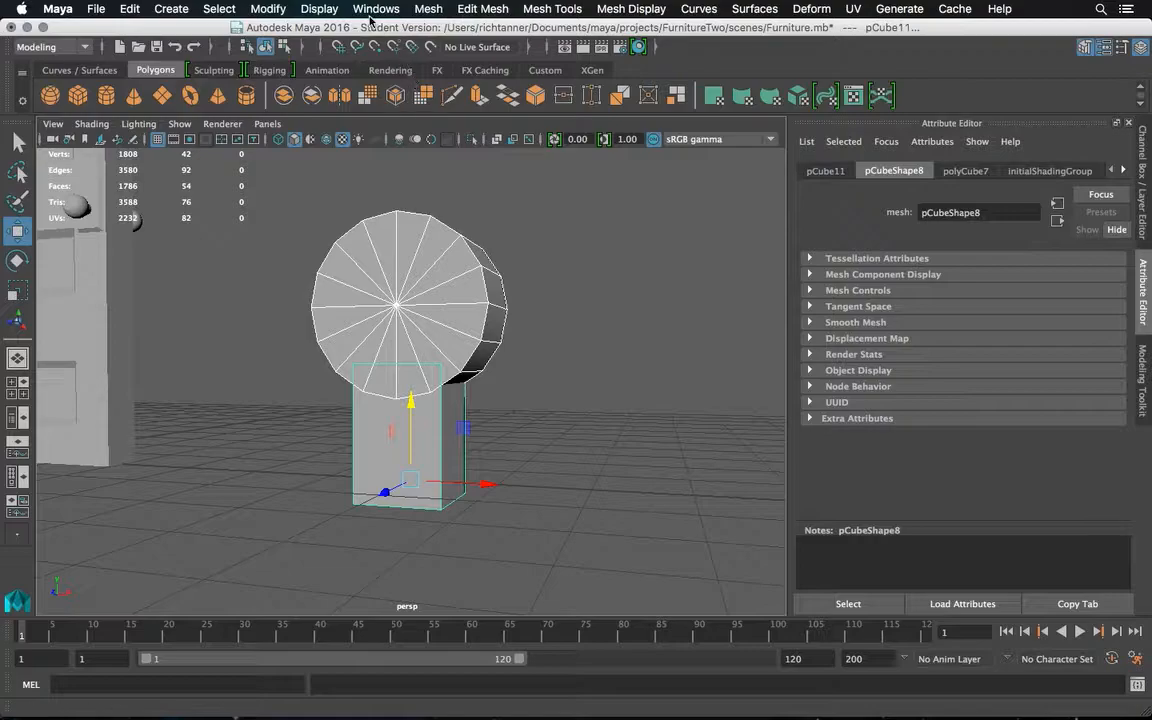
click(428, 9)
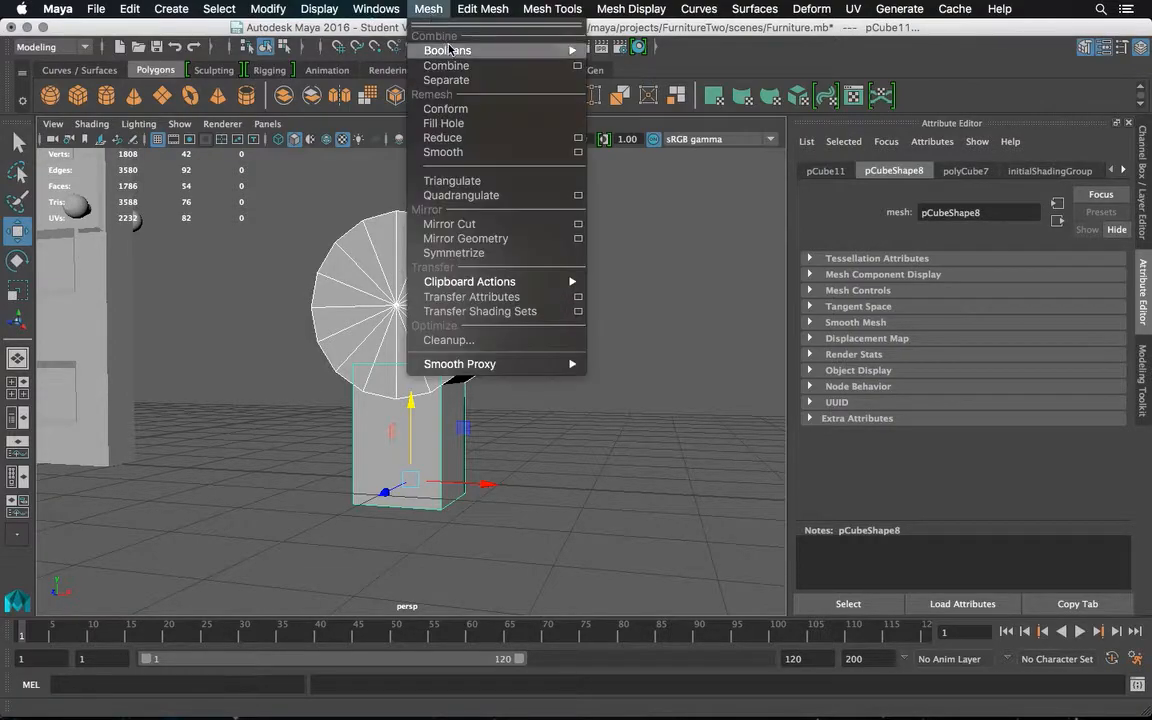
mouse_move(520, 50)
click(612, 59)
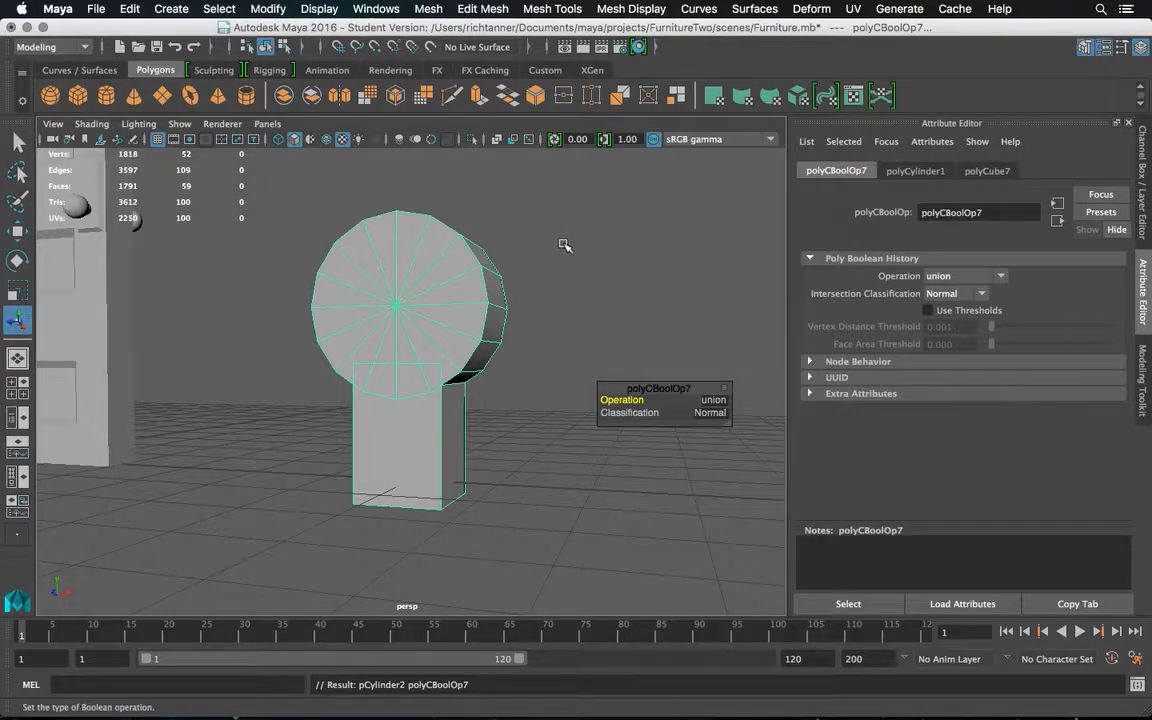
Try to move the united keyhole shape freely toward the door, and undo the move
alt+drag(565, 246, 529, 251)
scroll(460, 265, down, 5)
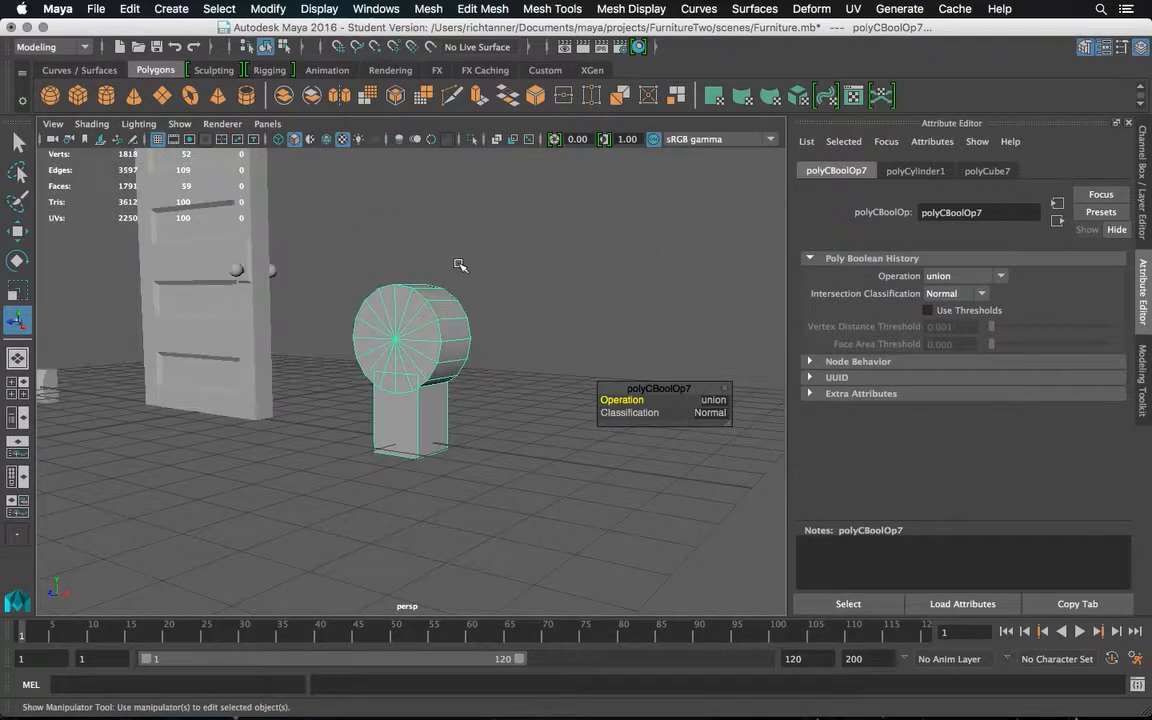
click(409, 330)
click(17, 231)
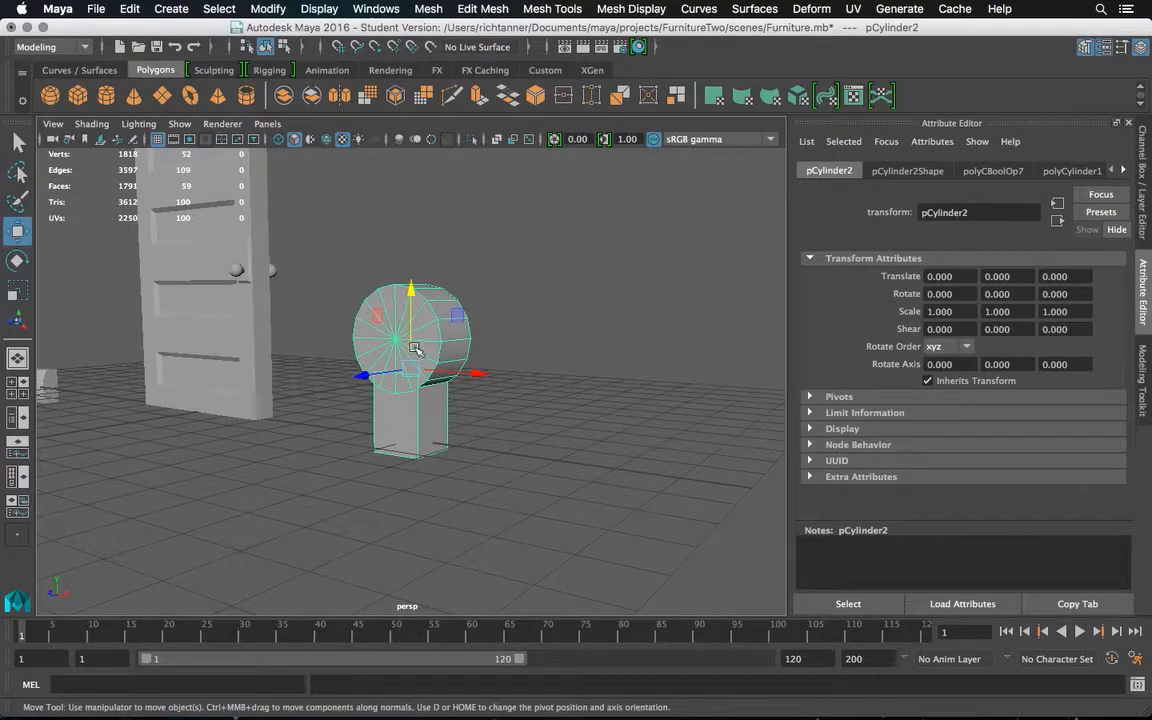
drag(410, 366, 332, 291)
key(ctrl+z)
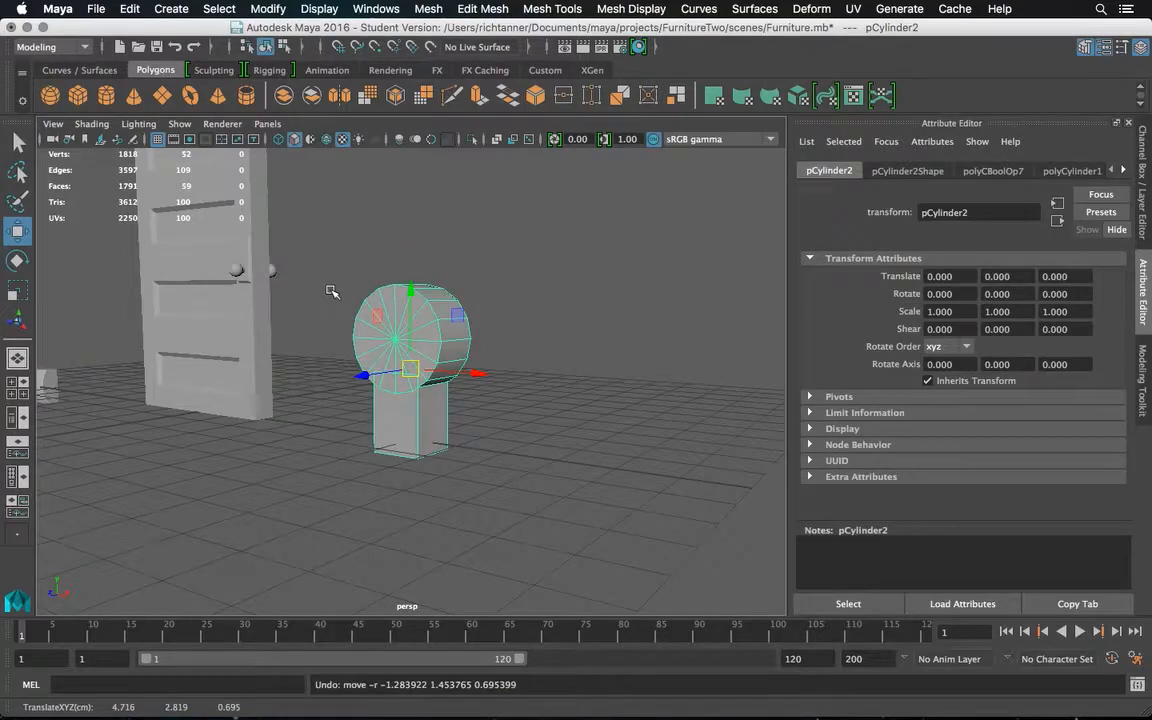
Scale the keyhole shape down uniformly to about 0.258
click(17, 290)
drag(413, 371, 339, 464)
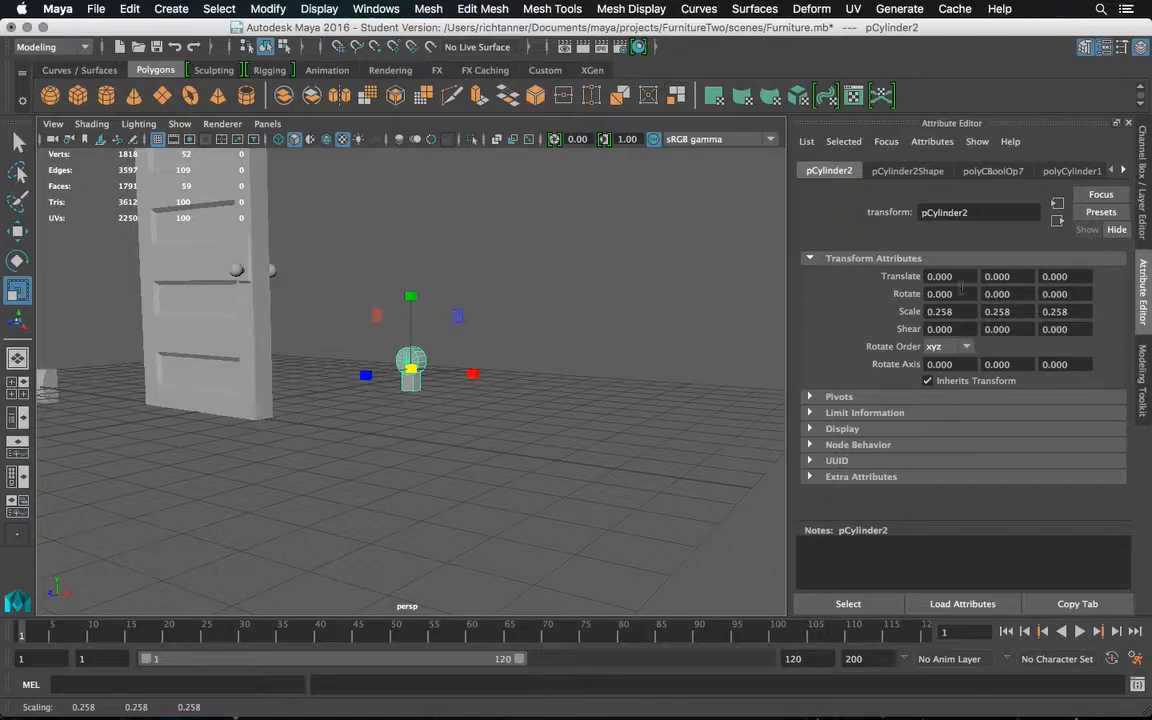
alt+drag(514, 316, 333, 321)
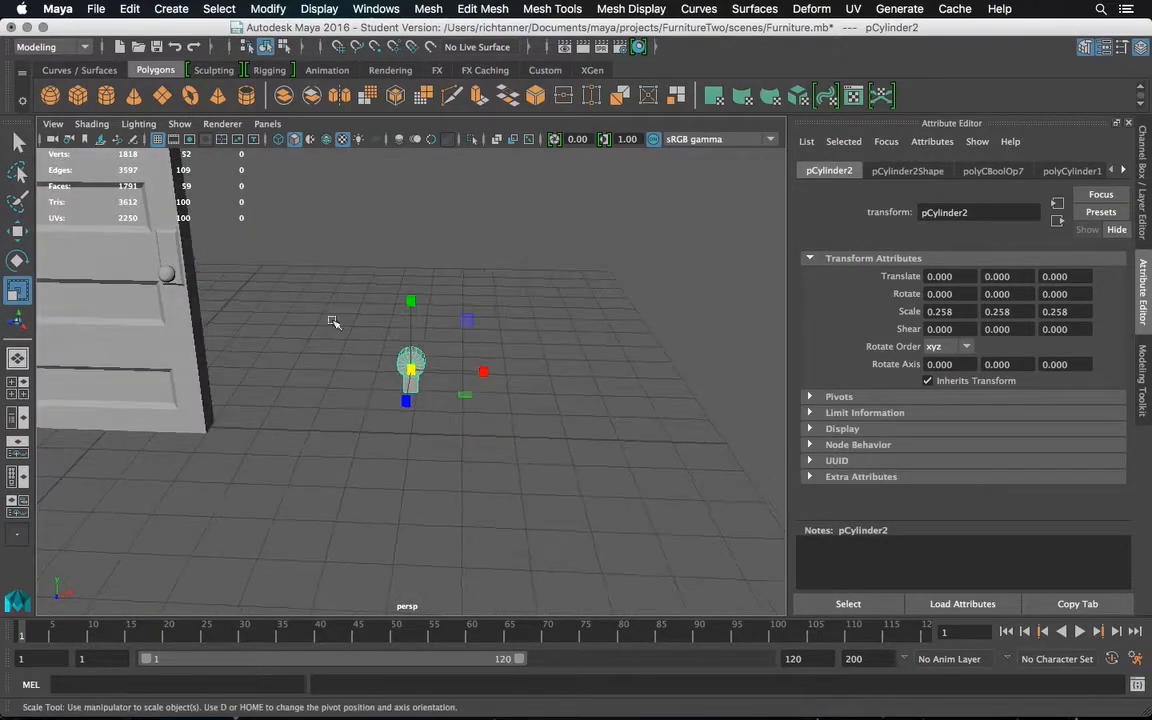
Move the keyhole shape onto the door just above the doorknob, translating it to about -4.264, 2.280, 0.307
click(17, 231)
drag(461, 371, 170, 188)
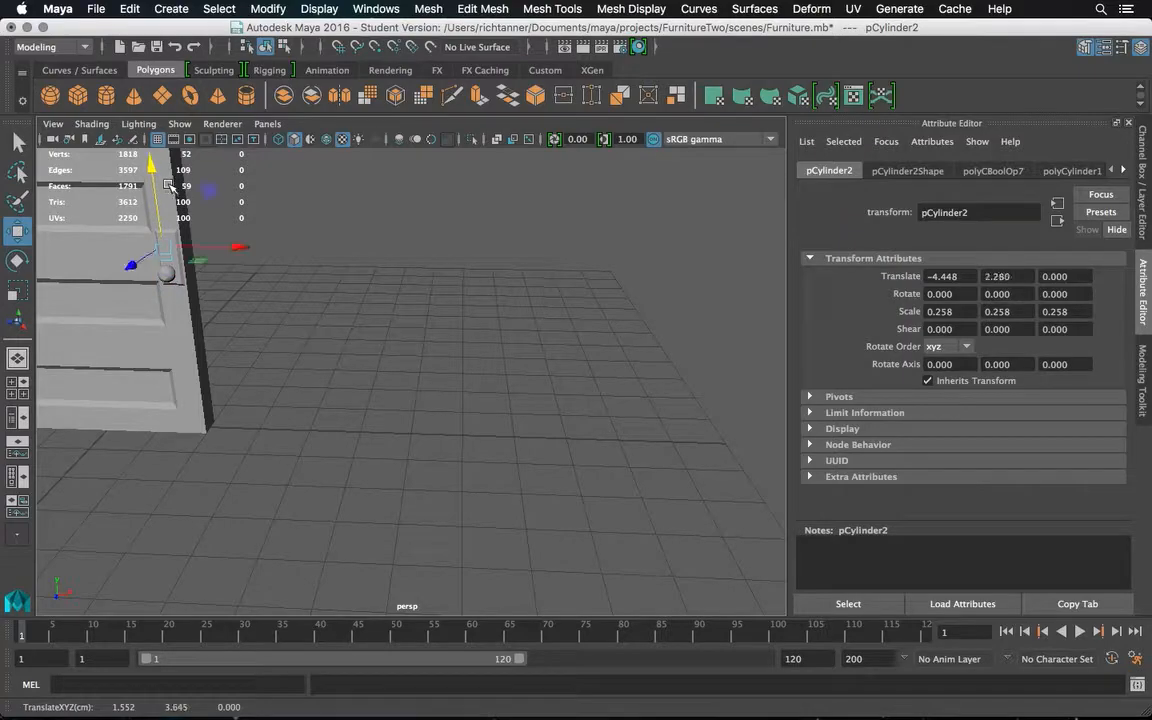
alt+drag(285, 255, 238, 239)
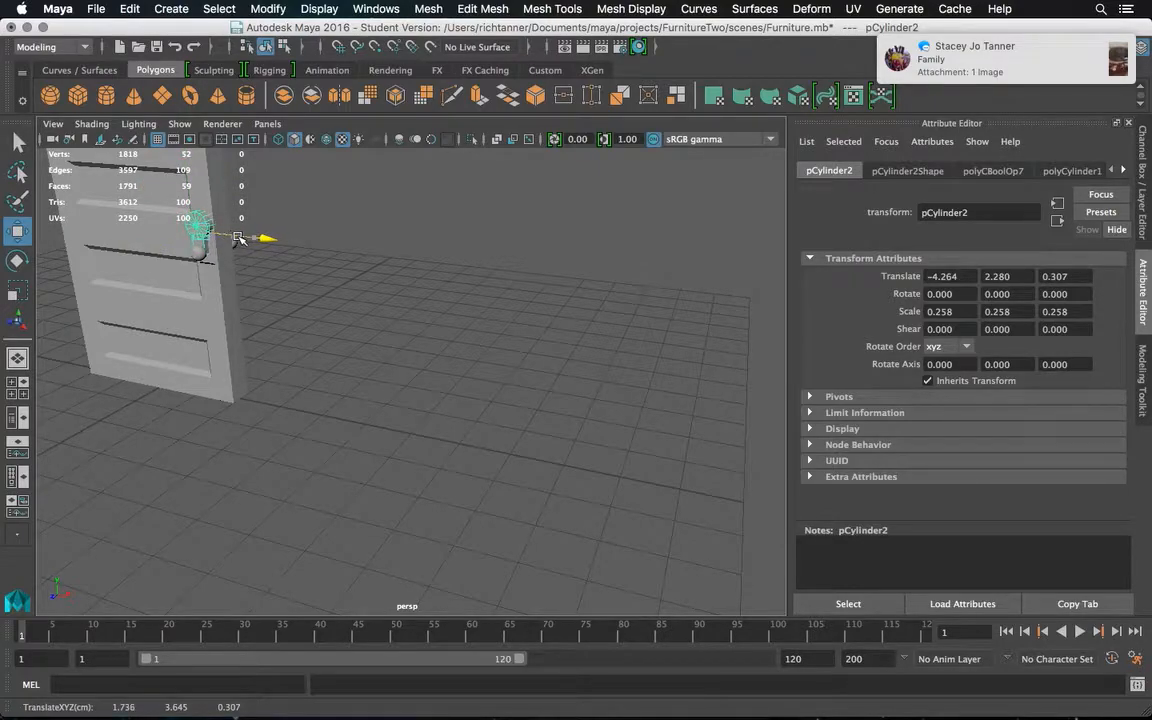
Scale the keyhole shape down uniformly to about 0.066 so it fits on the doorknob plate
key(f)
scroll(399, 252, down, 3)
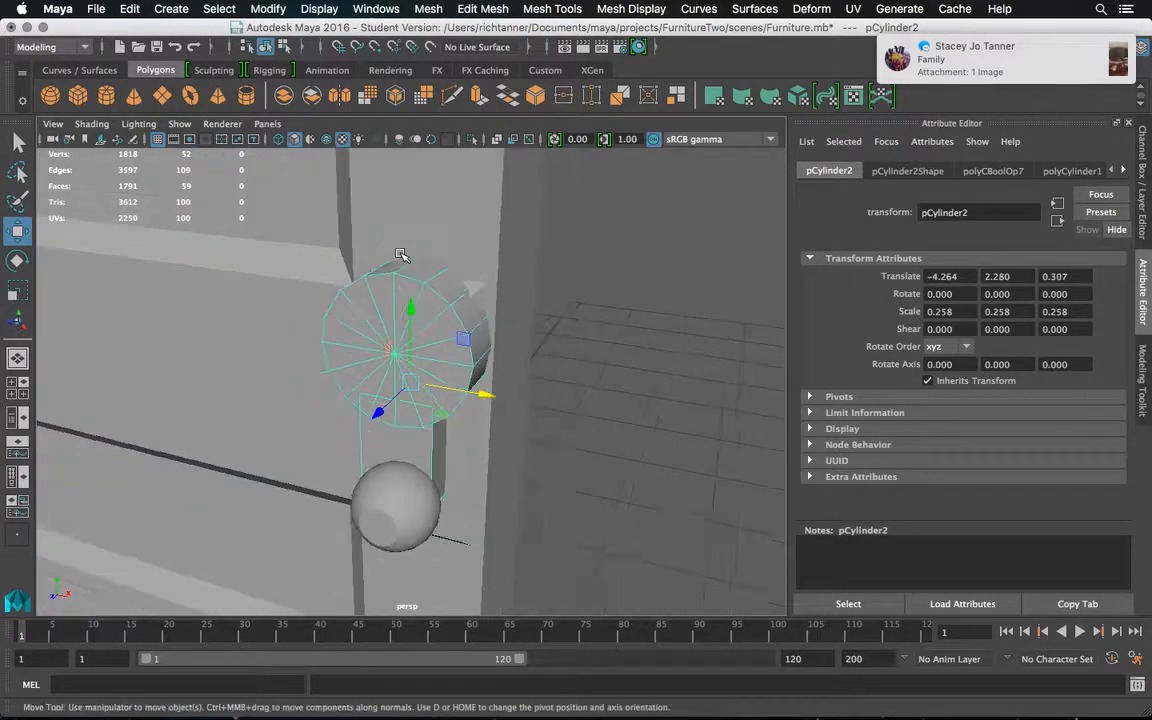
click(16, 291)
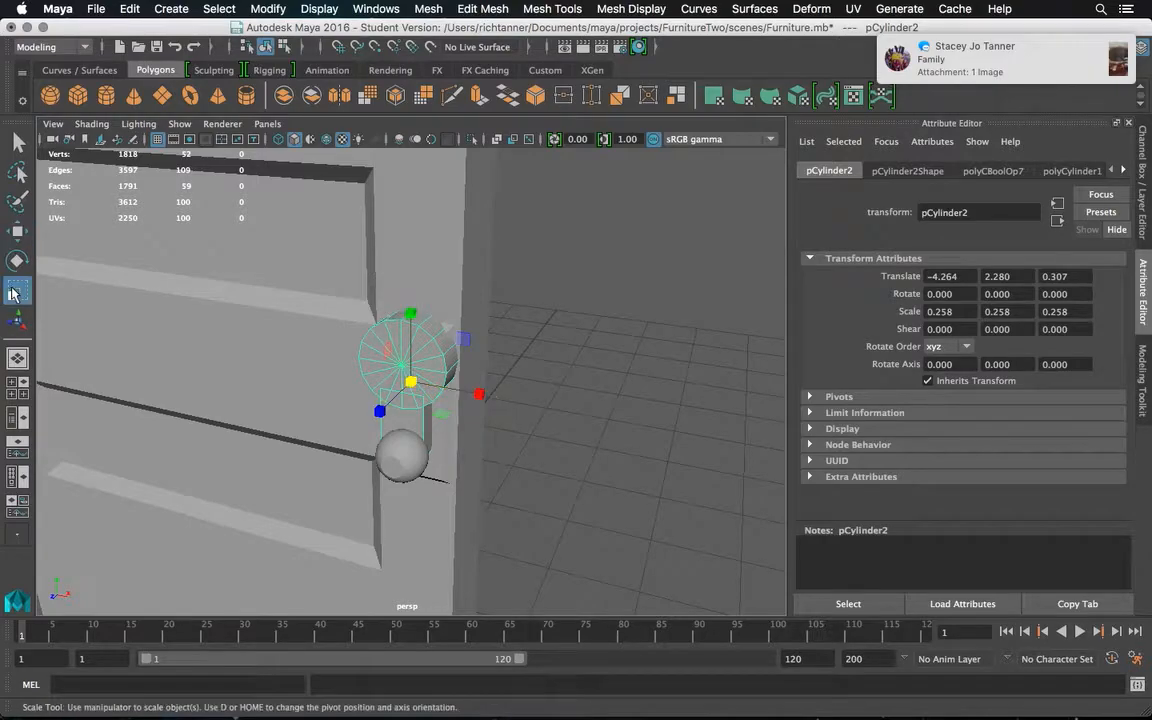
drag(413, 382, 412, 335)
alt+drag(471, 360, 492, 344)
mouse_move(425, 376)
alt+mouse_down()
mouse_move(486, 365)
mouse_move(449, 377)
mouse_move(417, 369)
mouse_move(438, 382)
alt+mouse_up()
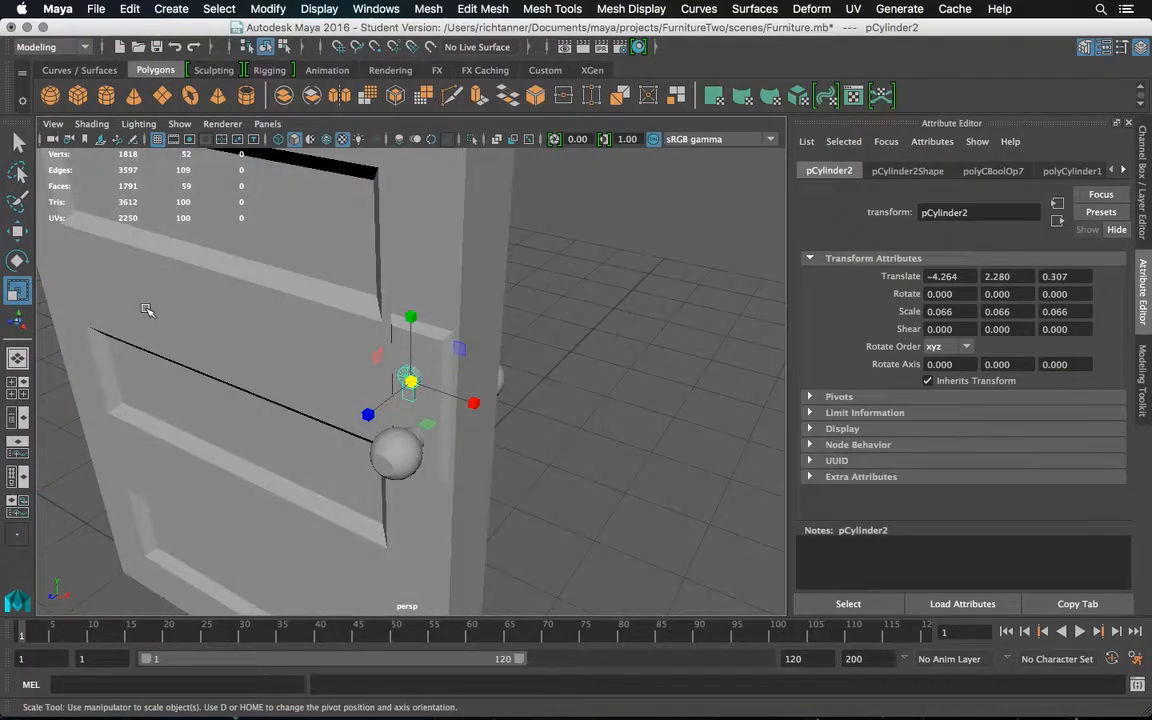
Shift the keyhole shape along X to about -4.224, centring it on the plate above the doorknob
key(w)
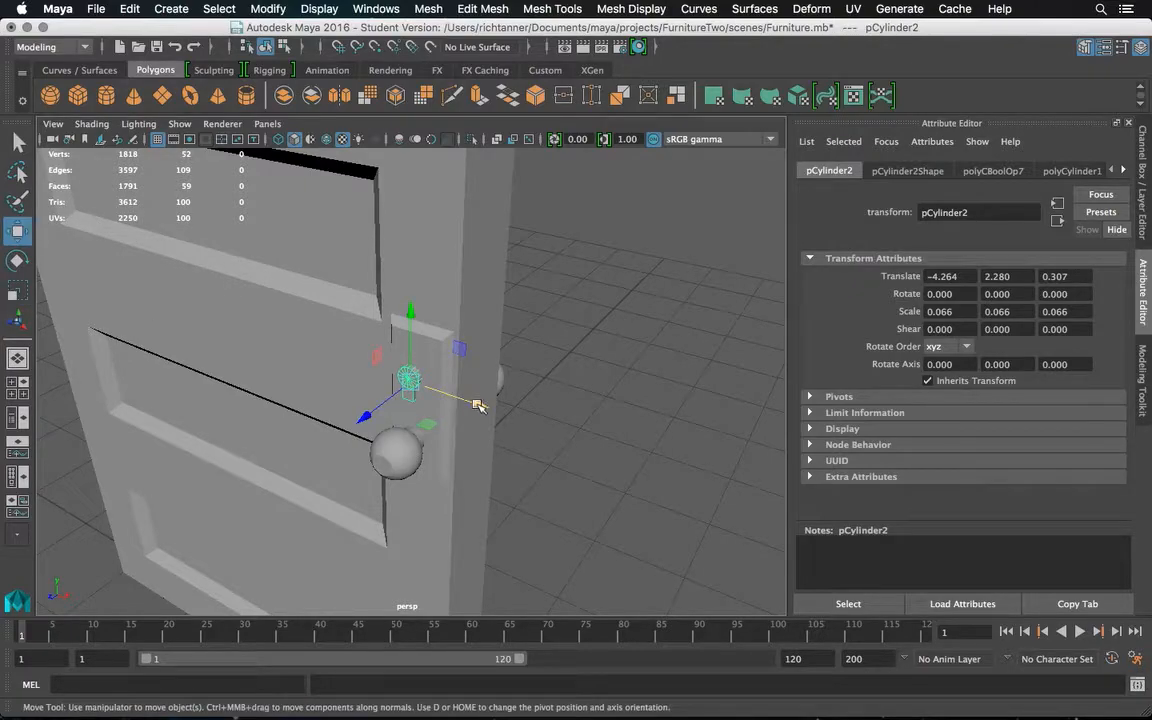
drag(476, 404, 519, 421)
scroll(561, 362, up, 3)
scroll(561, 362, up, 4)
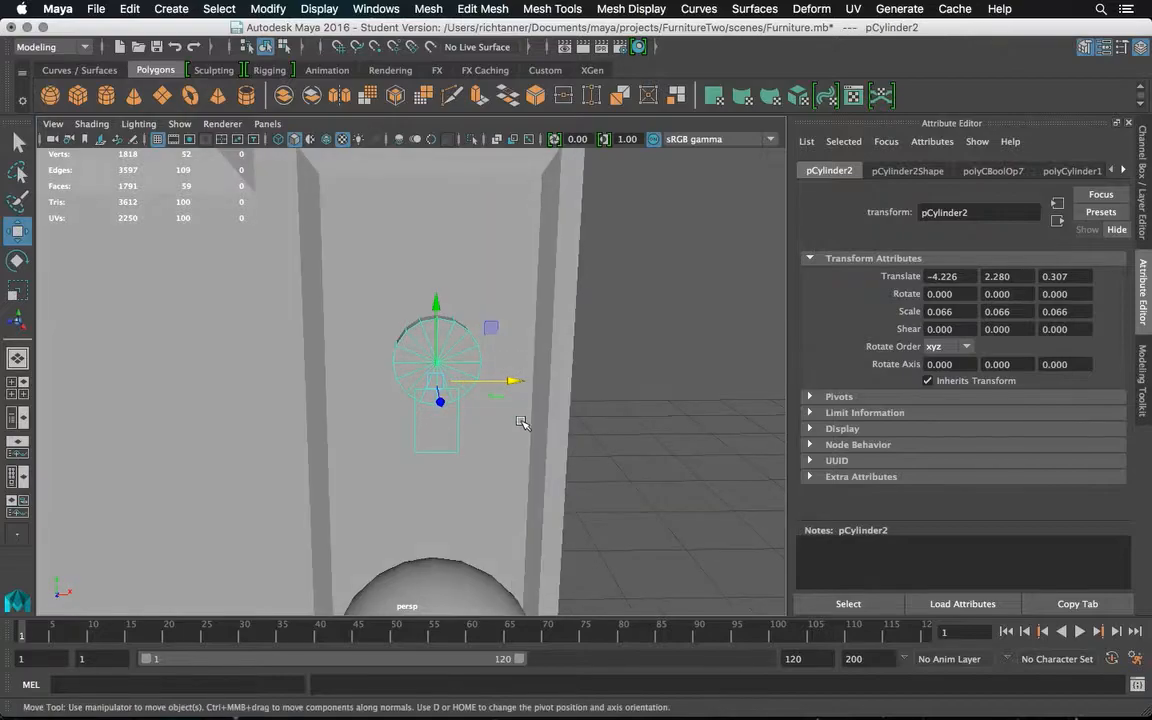
key(space)
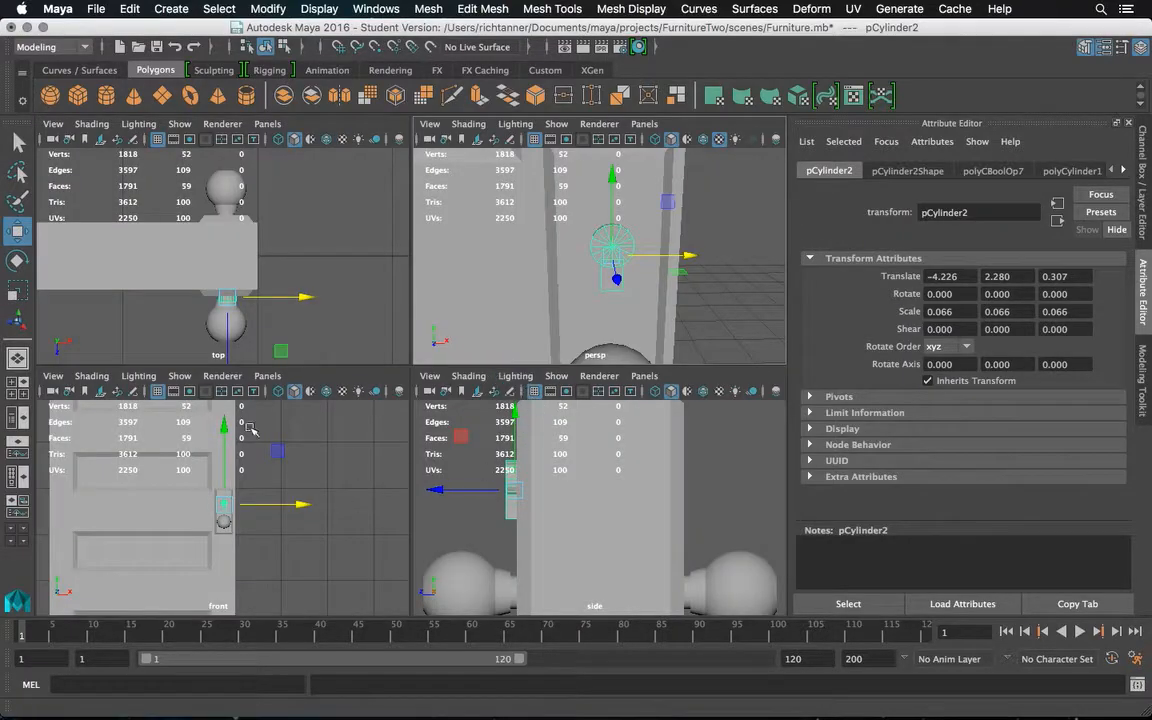
key(f)
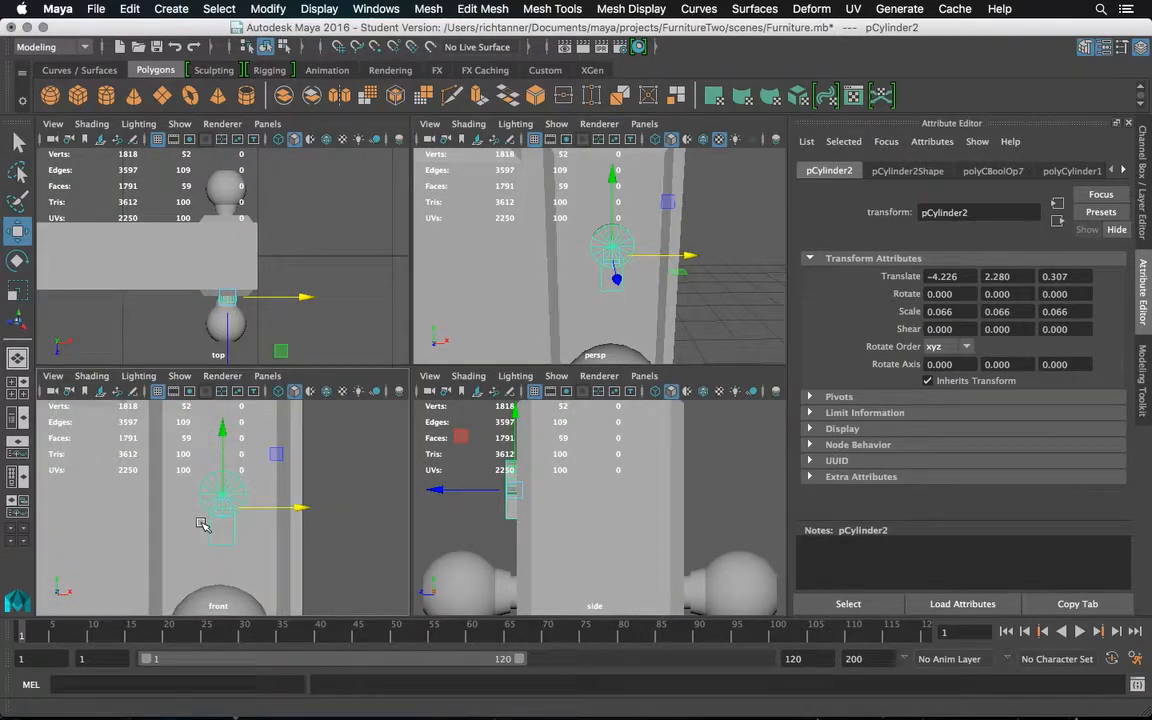
click(283, 509)
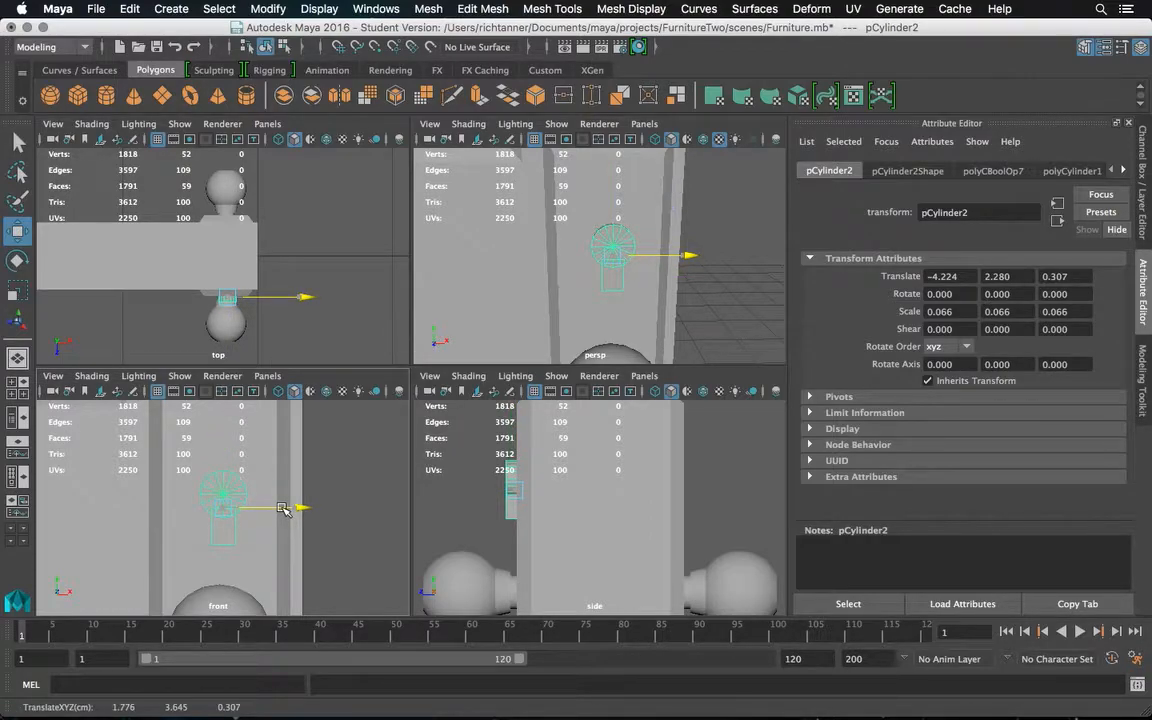
Examine how the keyhole shape sits in the door plate in the perspective view, and reselect the shape
click(714, 297)
click(602, 244)
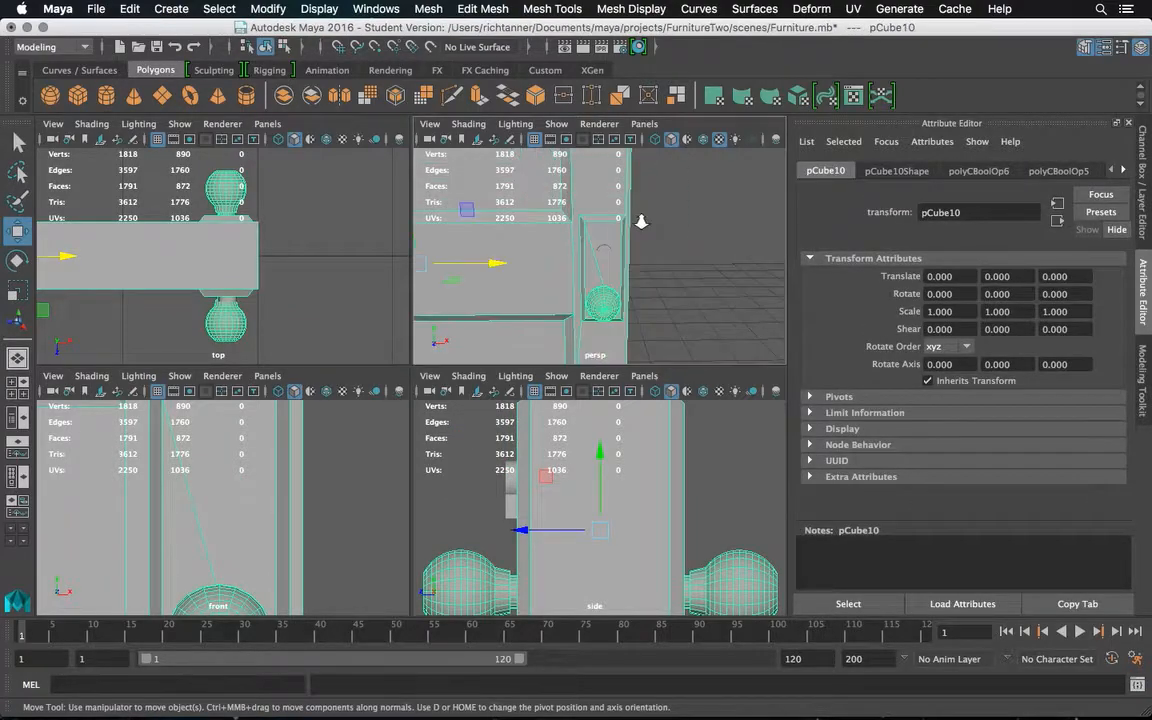
scroll(641, 222, down, 5)
alt+drag(711, 235, 664, 246)
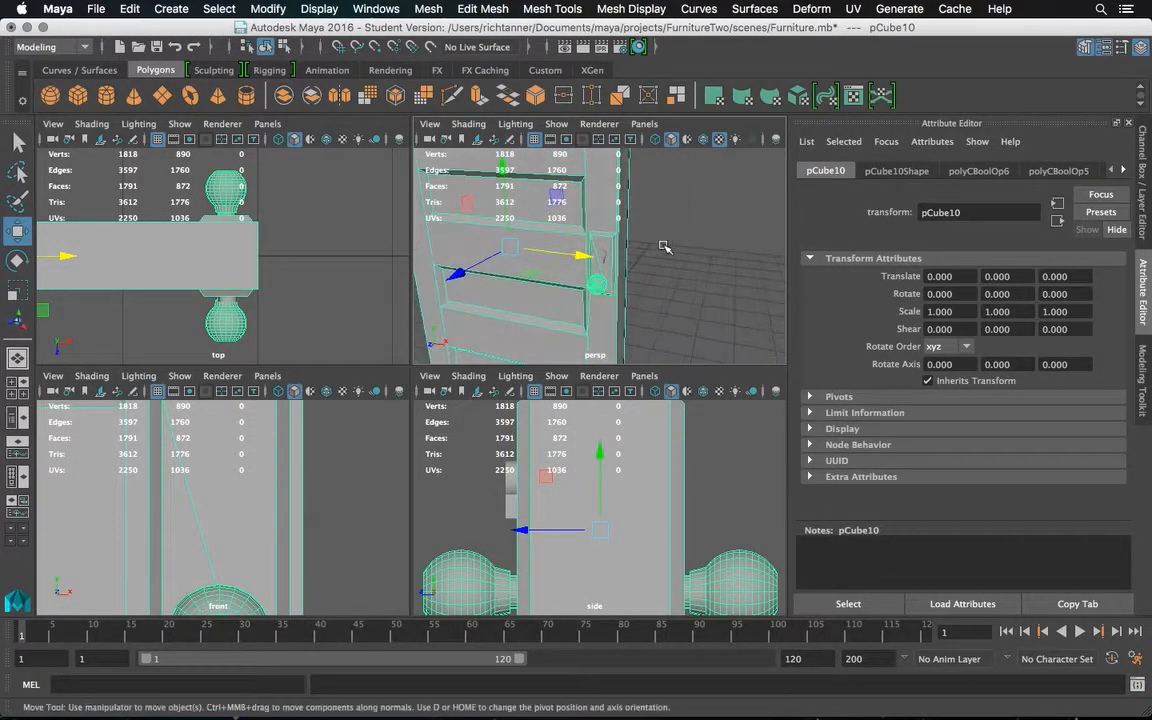
scroll(664, 246, up, 10)
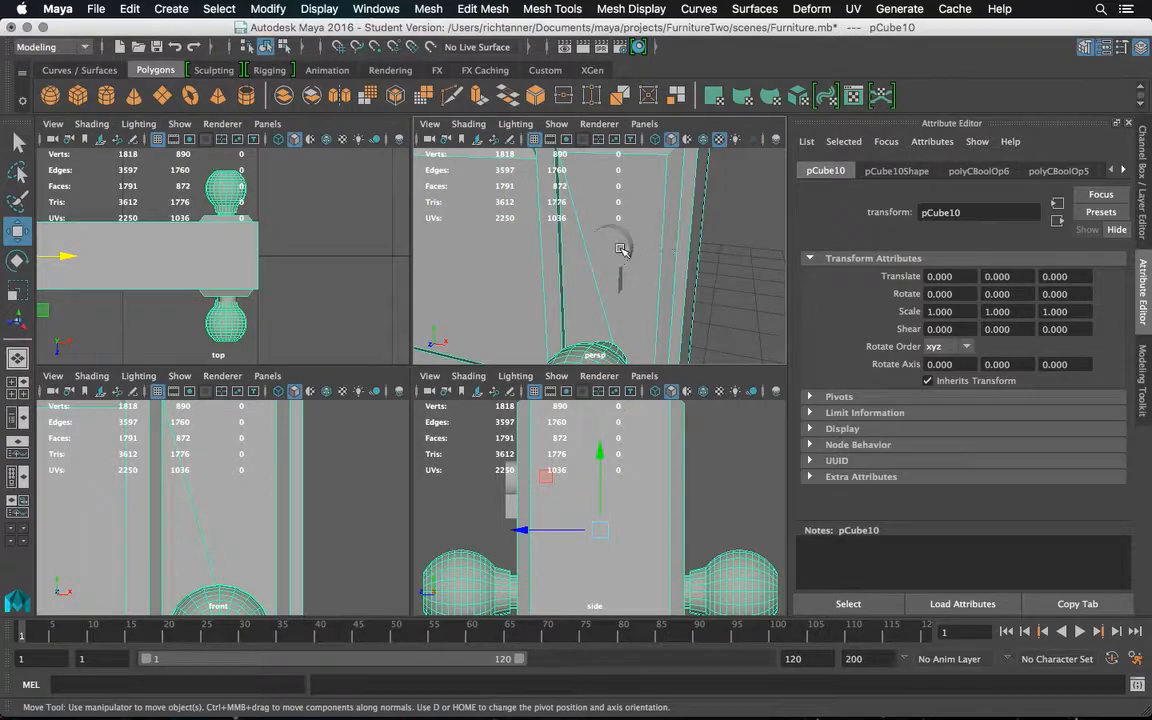
click(621, 249)
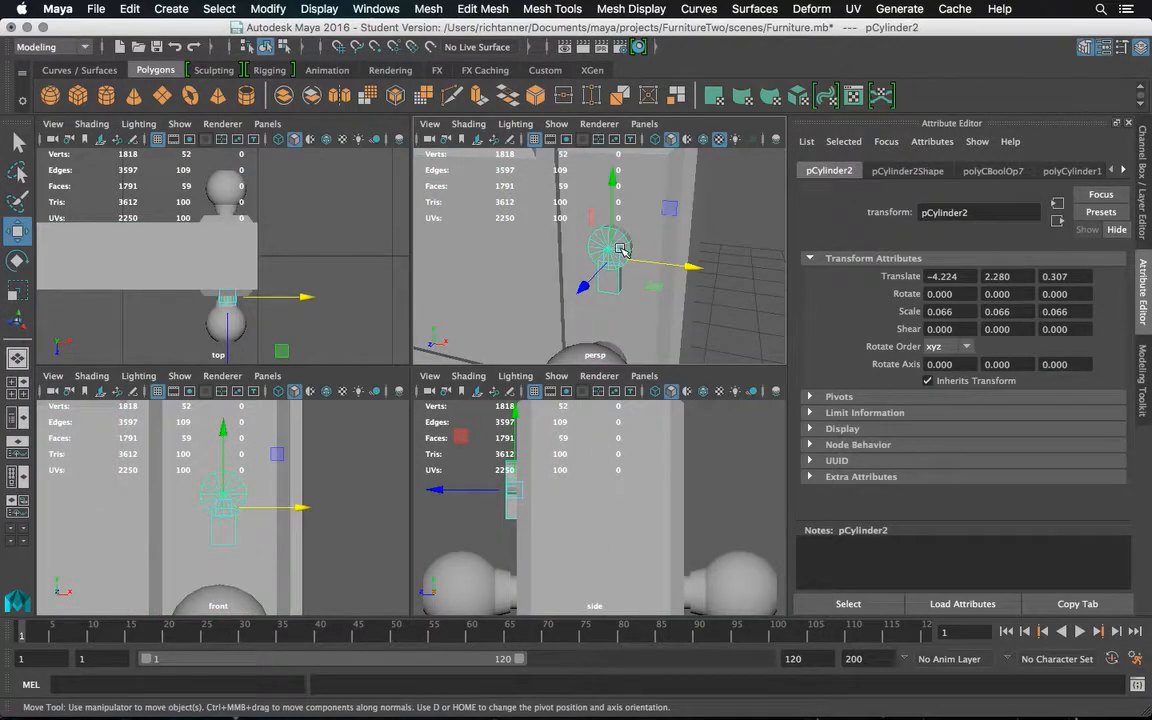
Duplicate the keyhole shape and move the copy along Z to about -0.279, into the plate on the door's opposite side
key(super+d)
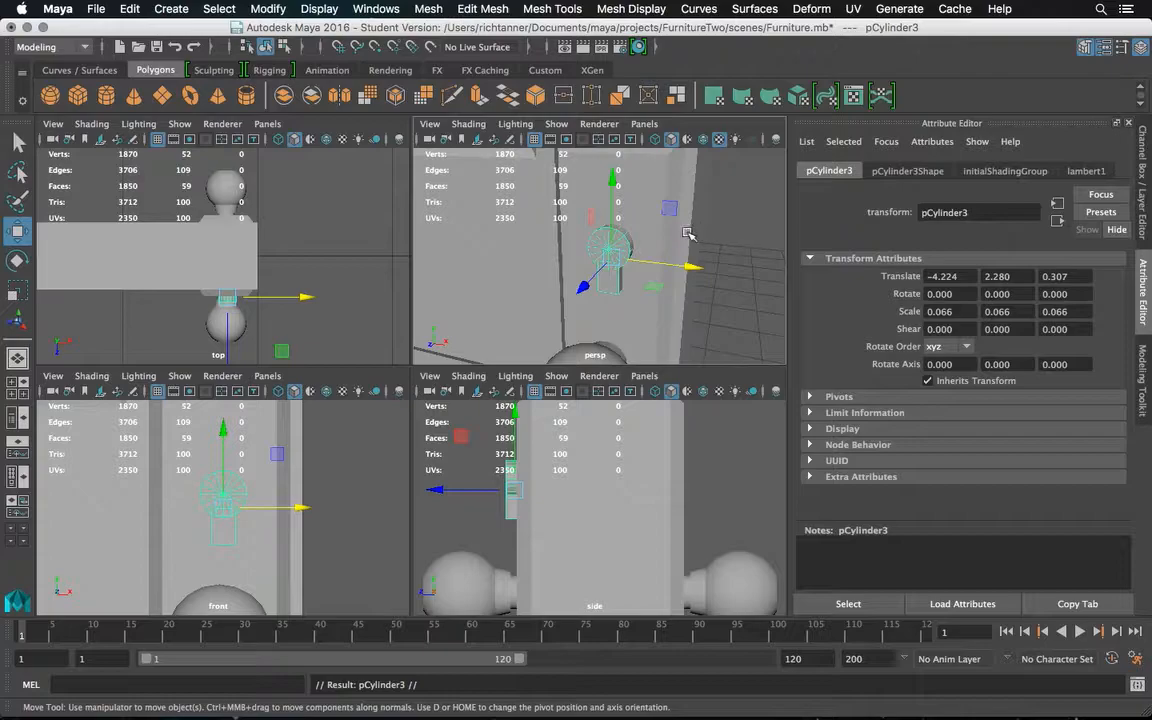
drag(622, 258, 648, 231)
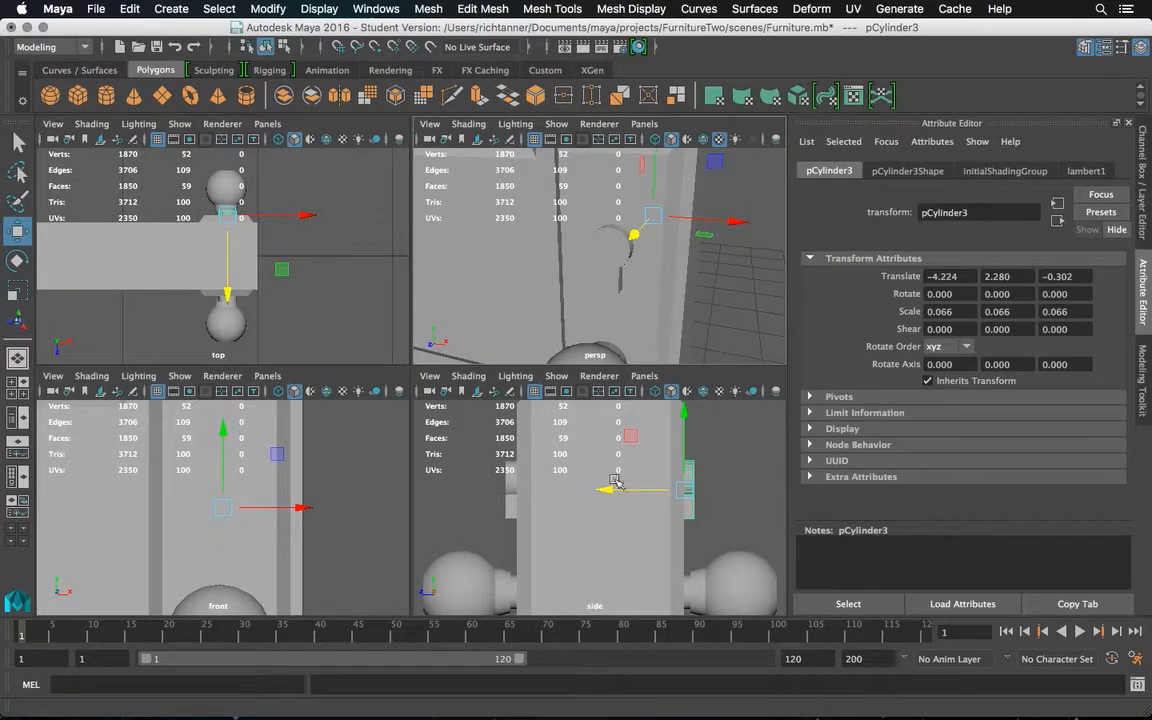
drag(630, 491, 625, 494)
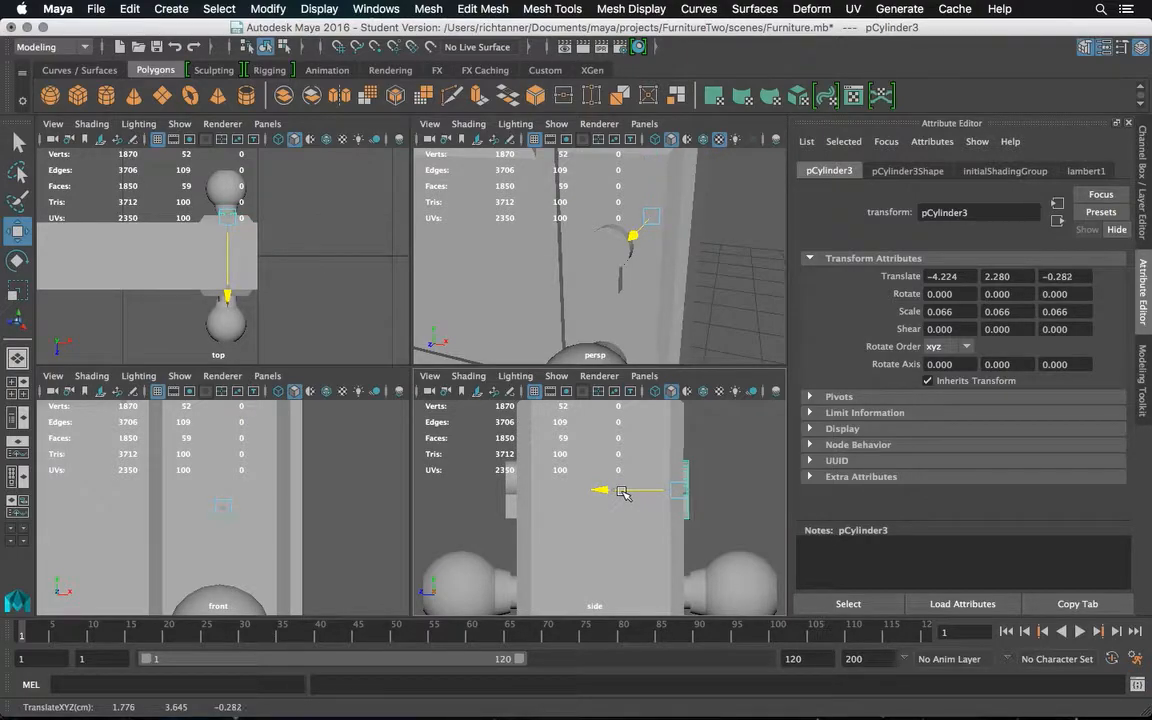
drag(621, 491, 621, 491)
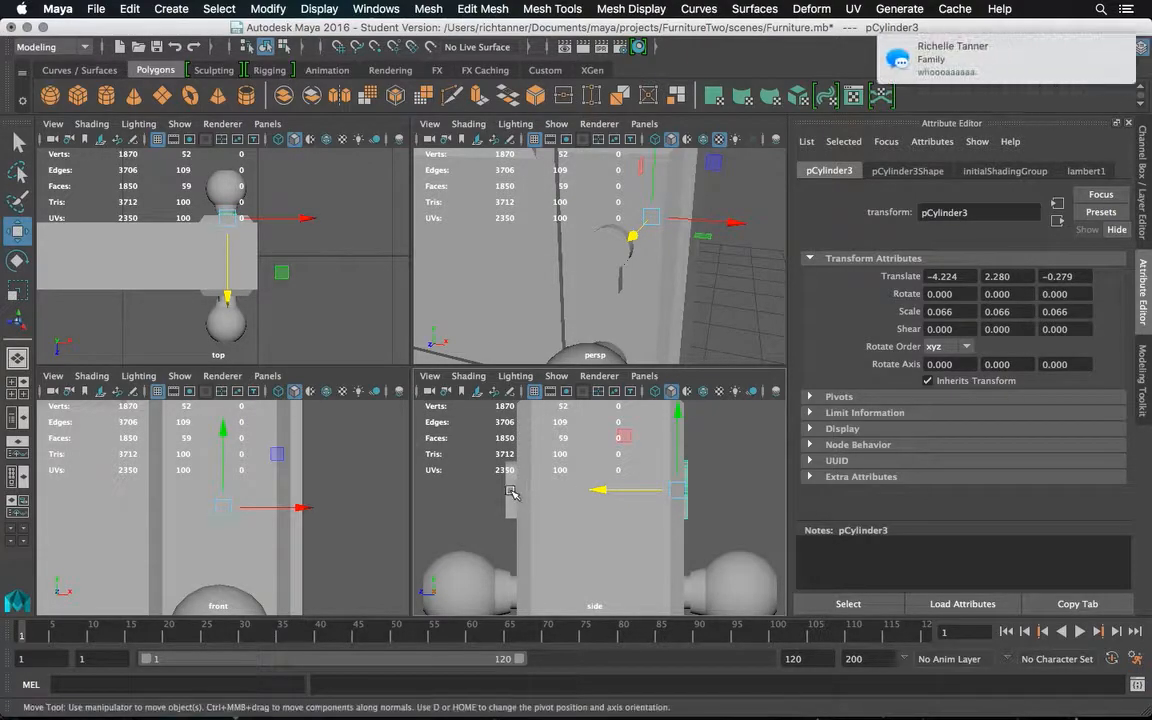
Push the original keyhole shape into its plate to Z about 0.278 and subtract it from the door with a Boolean Difference
click(510, 491)
drag(471, 491, 478, 491)
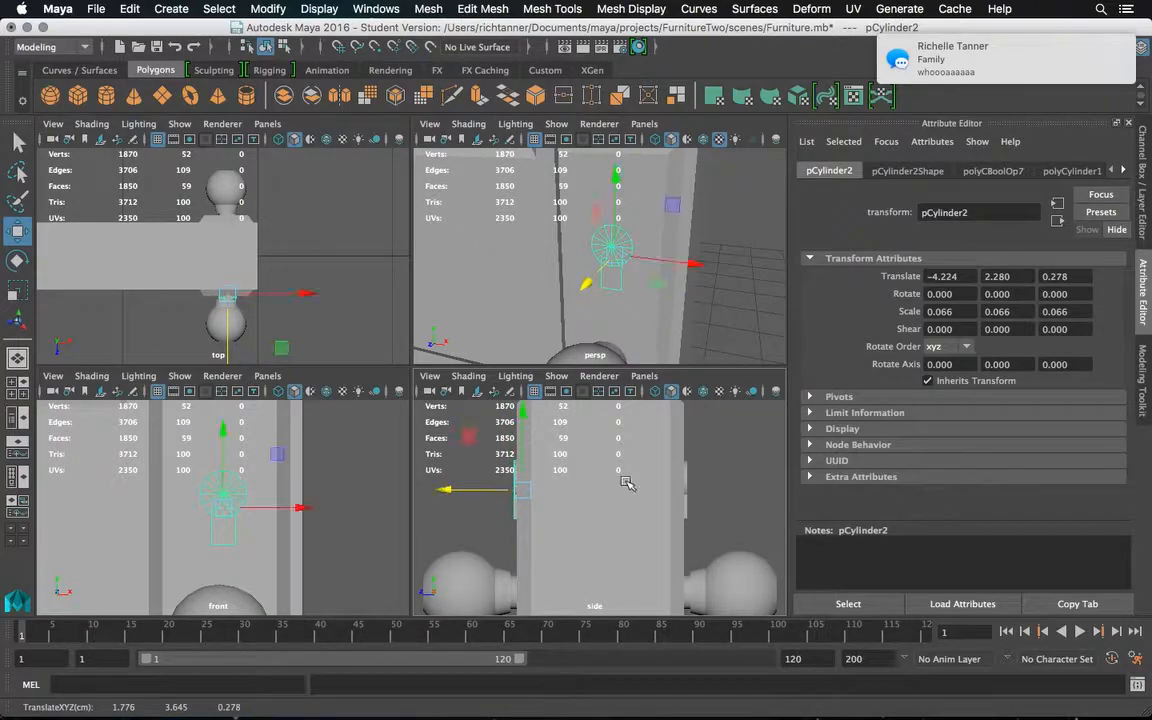
click(645, 188)
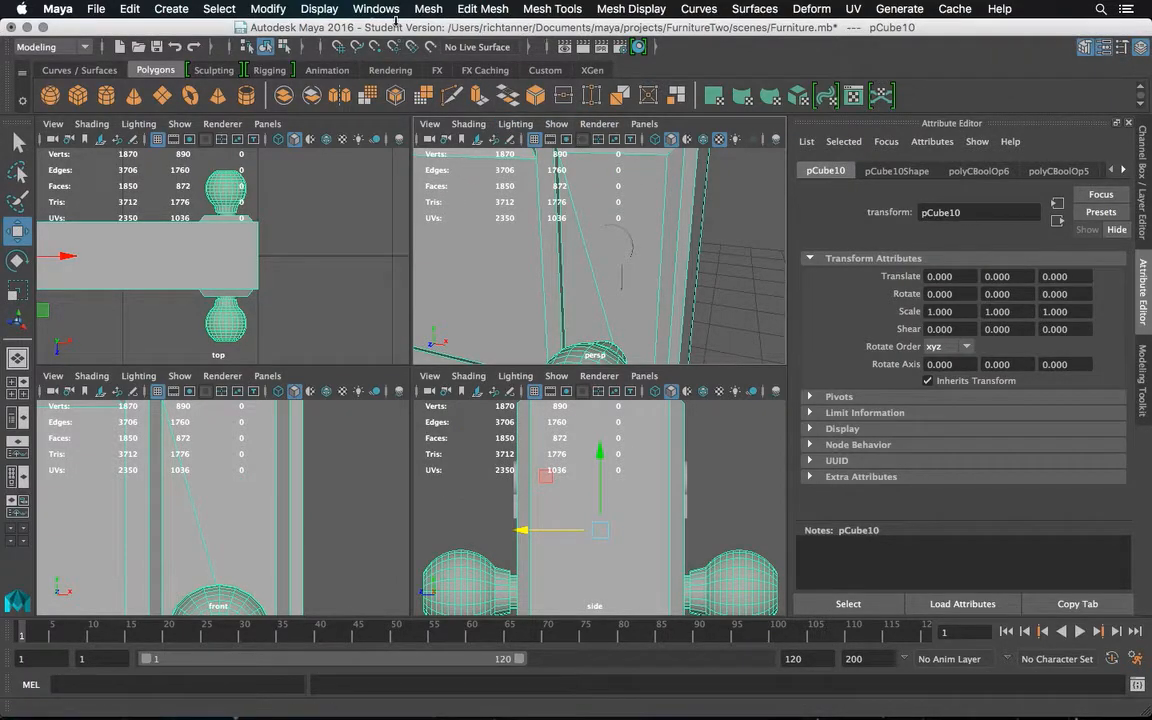
click(614, 251)
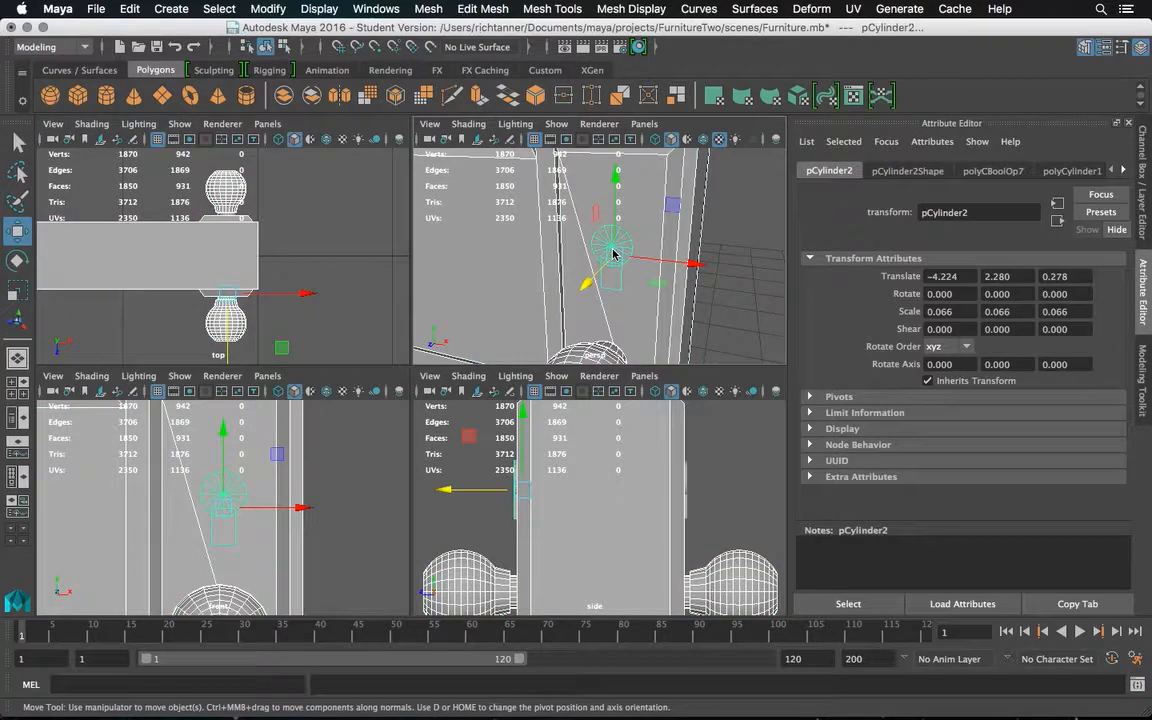
click(428, 9)
mouse_move(457, 50)
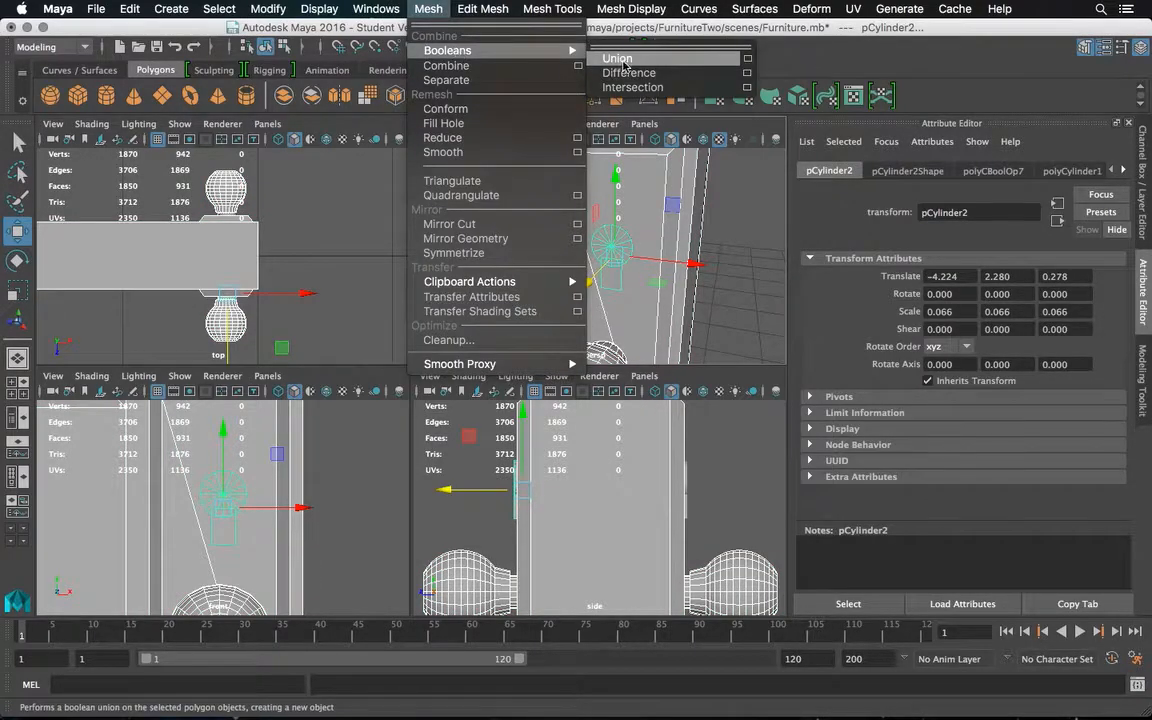
click(630, 73)
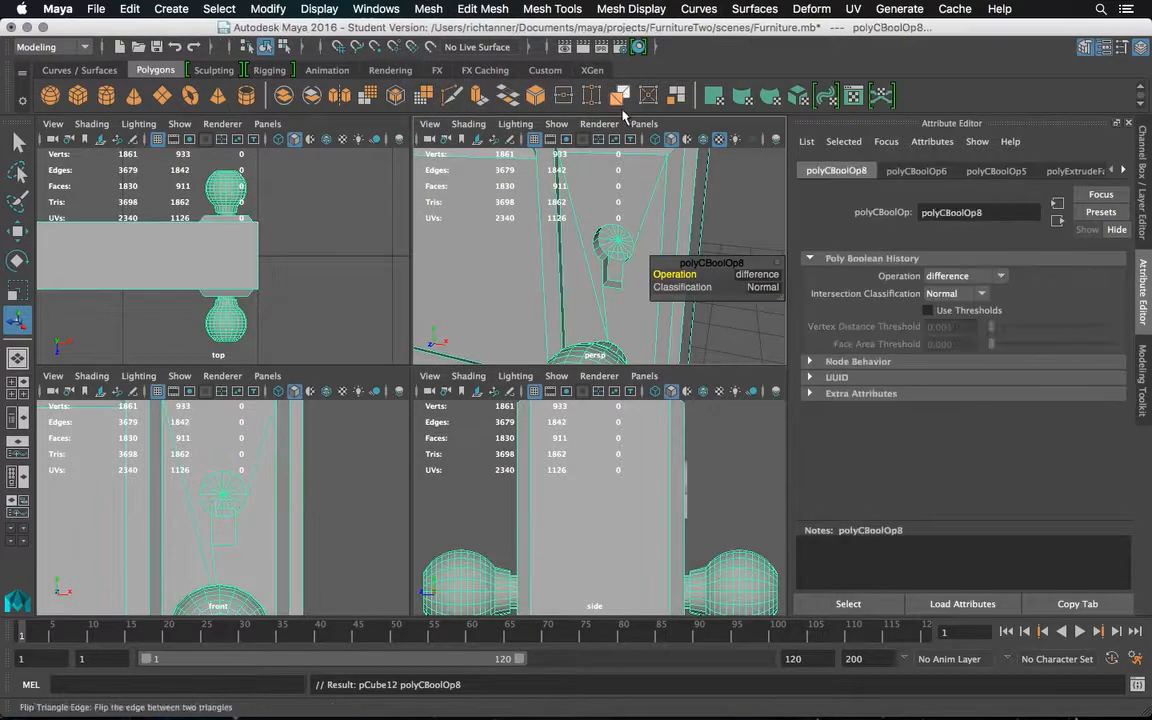
Subtract the duplicated keyhole shape from the door's opposite plate with a Boolean Difference
alt+drag(636, 203, 445, 193)
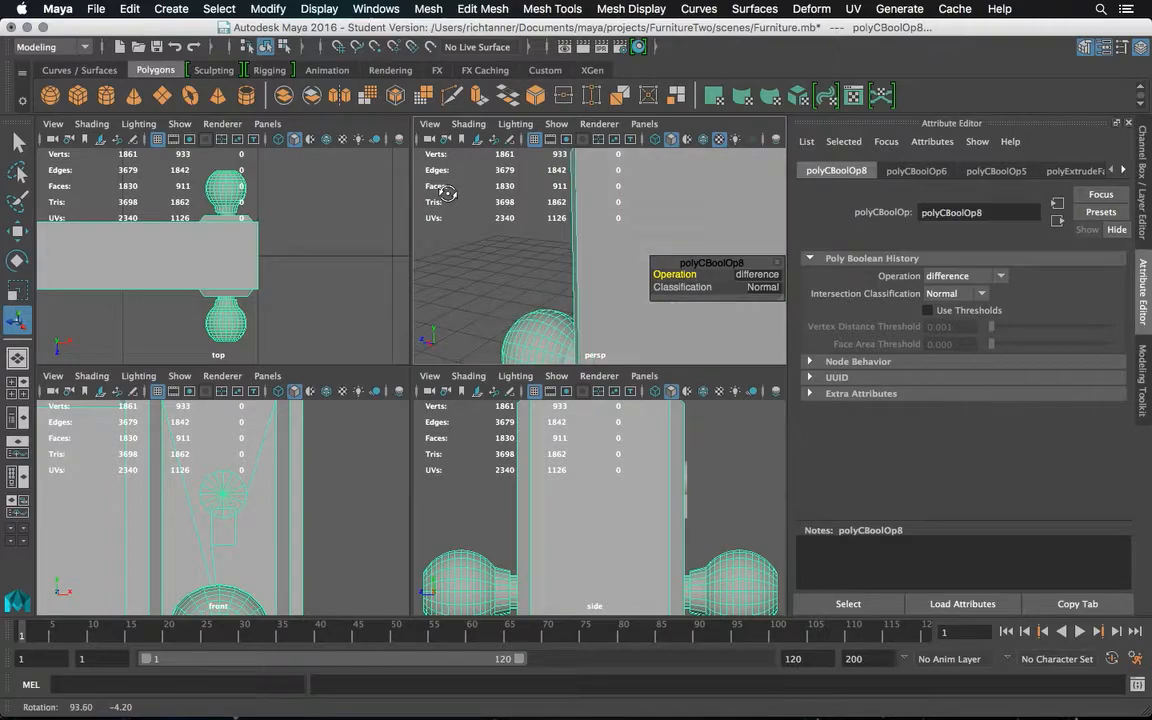
scroll(666, 216, down, 5)
click(684, 232)
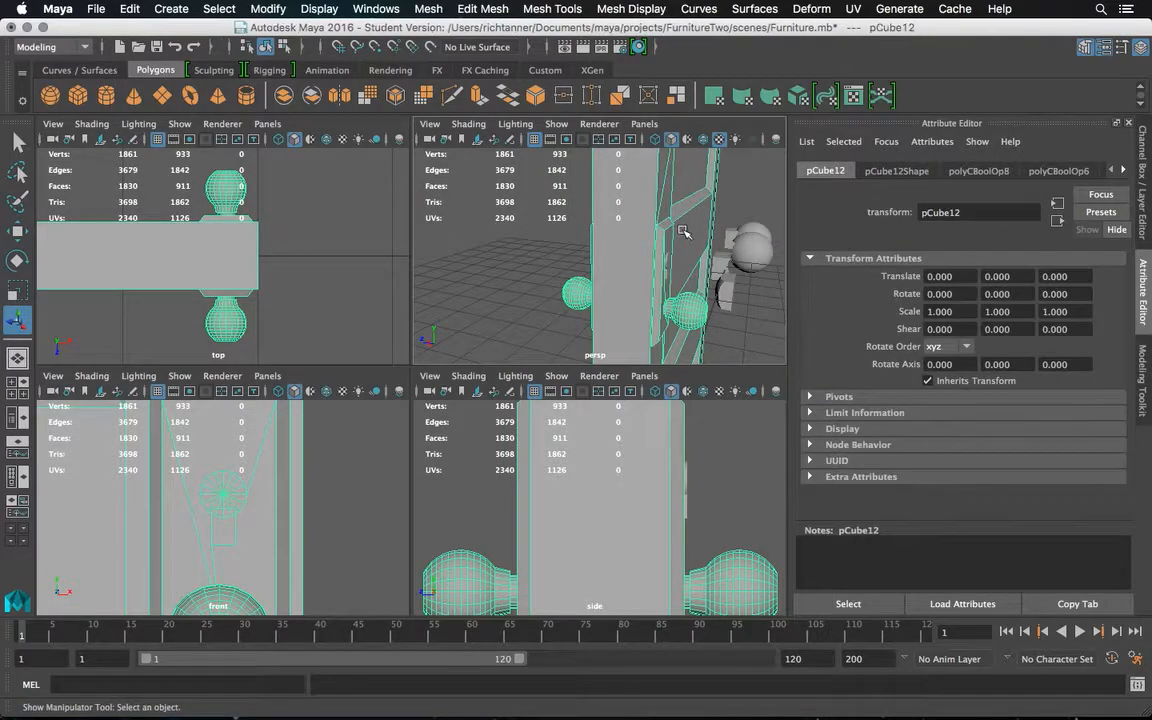
scroll(651, 205, up, 5)
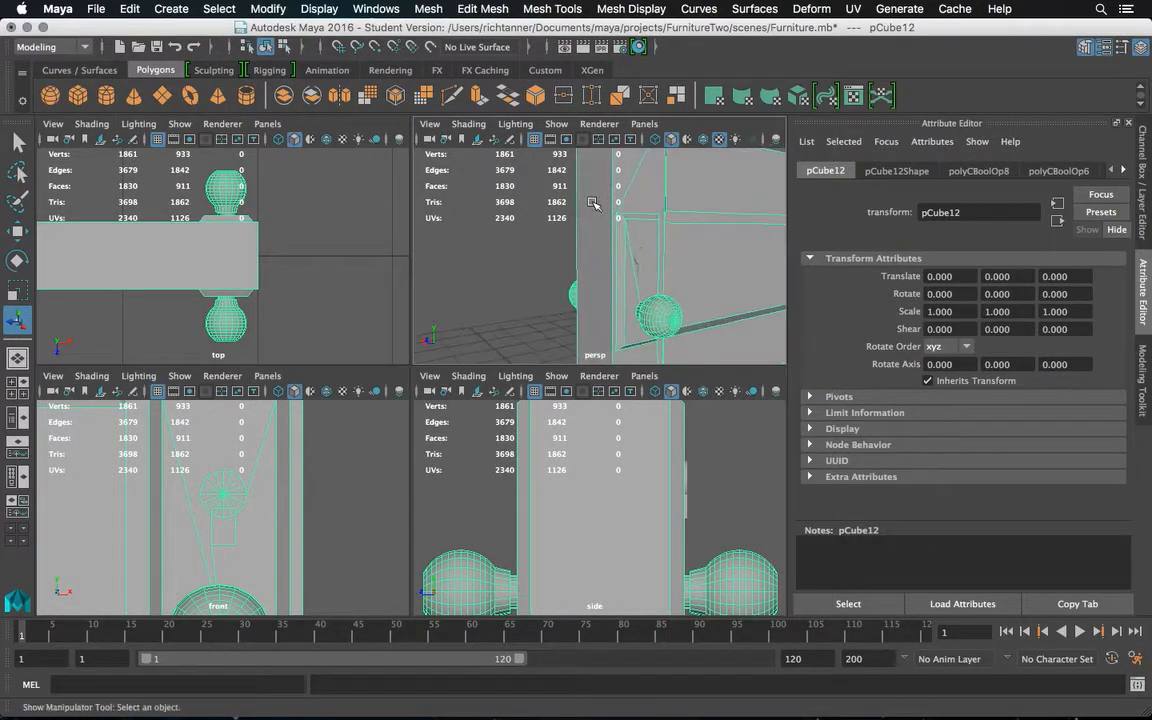
click(642, 255)
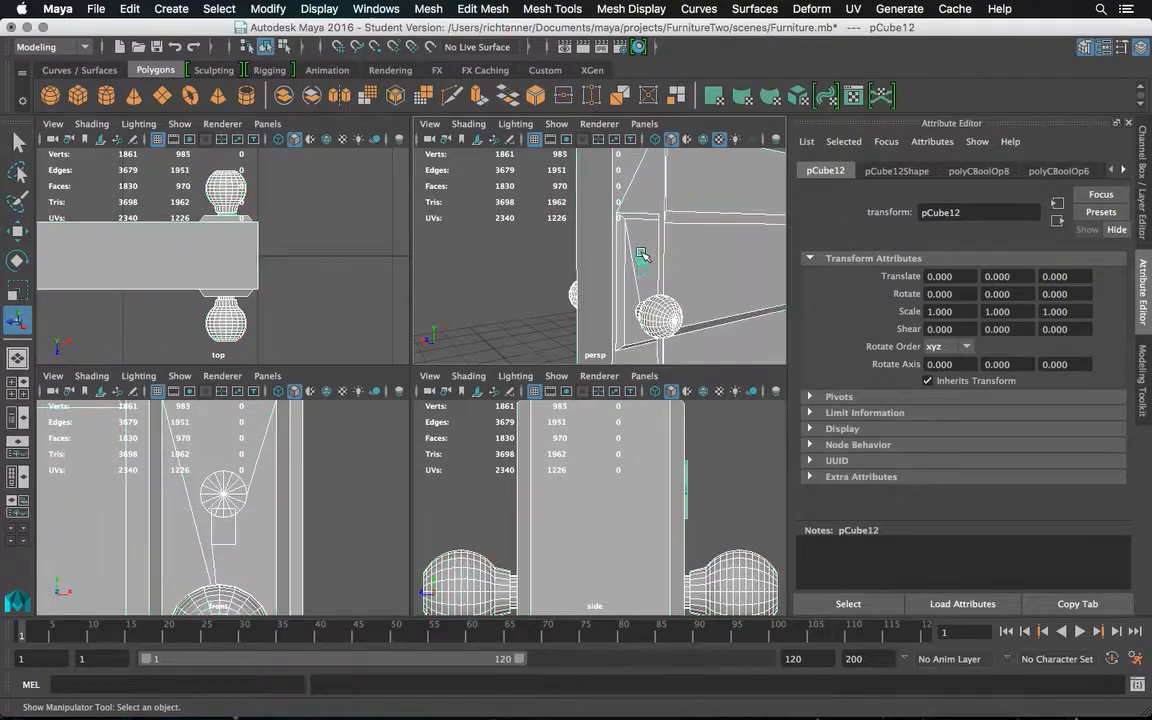
click(427, 9)
mouse_move(445, 51)
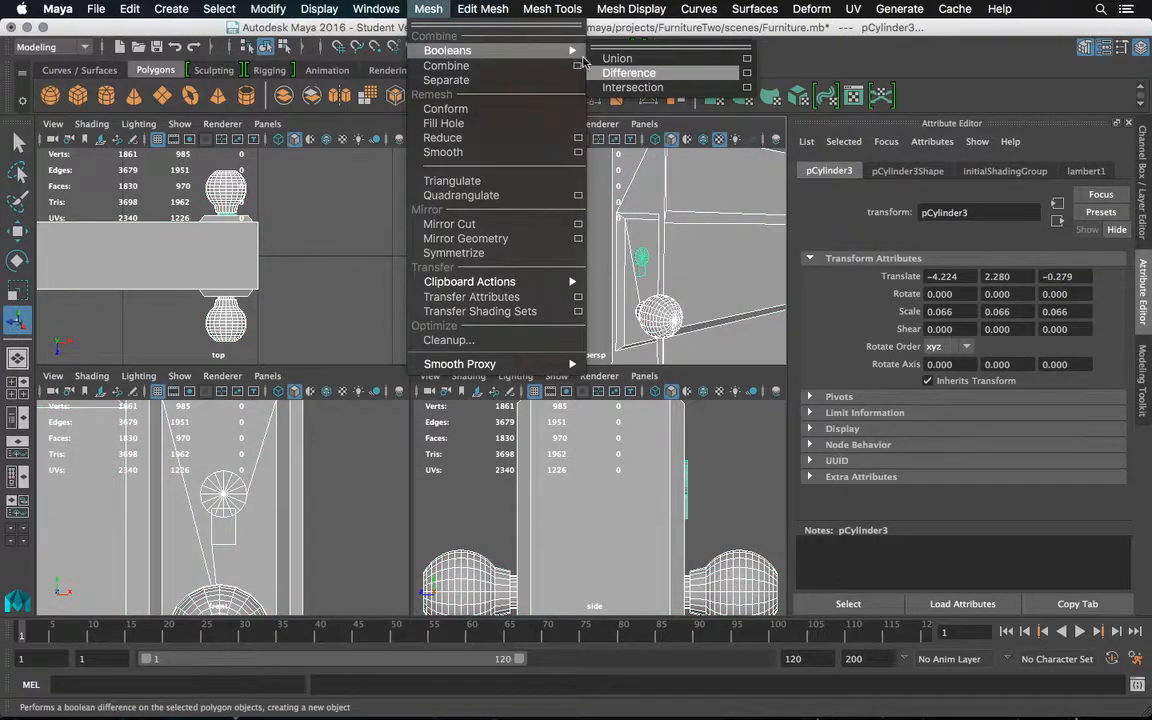
click(622, 73)
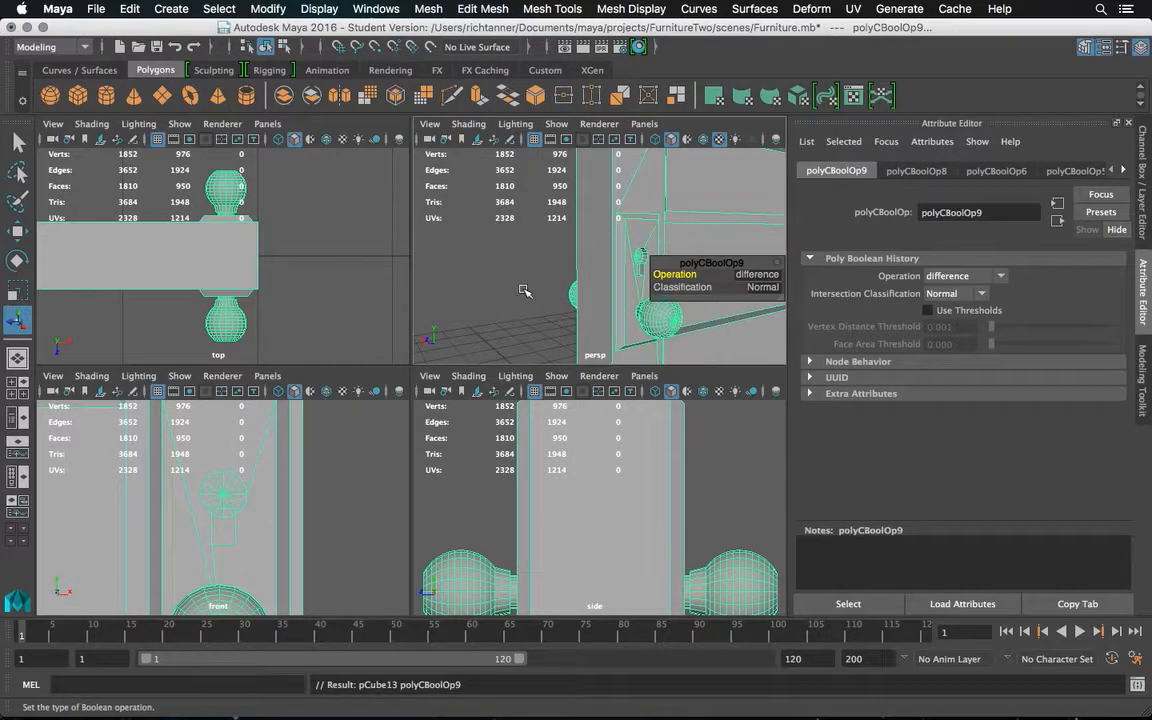
Maximise the perspective view, frame the whole door from the front and select it
key(space)
click(257, 291)
alt+drag(327, 273, 424, 298)
scroll(466, 288, down, 5)
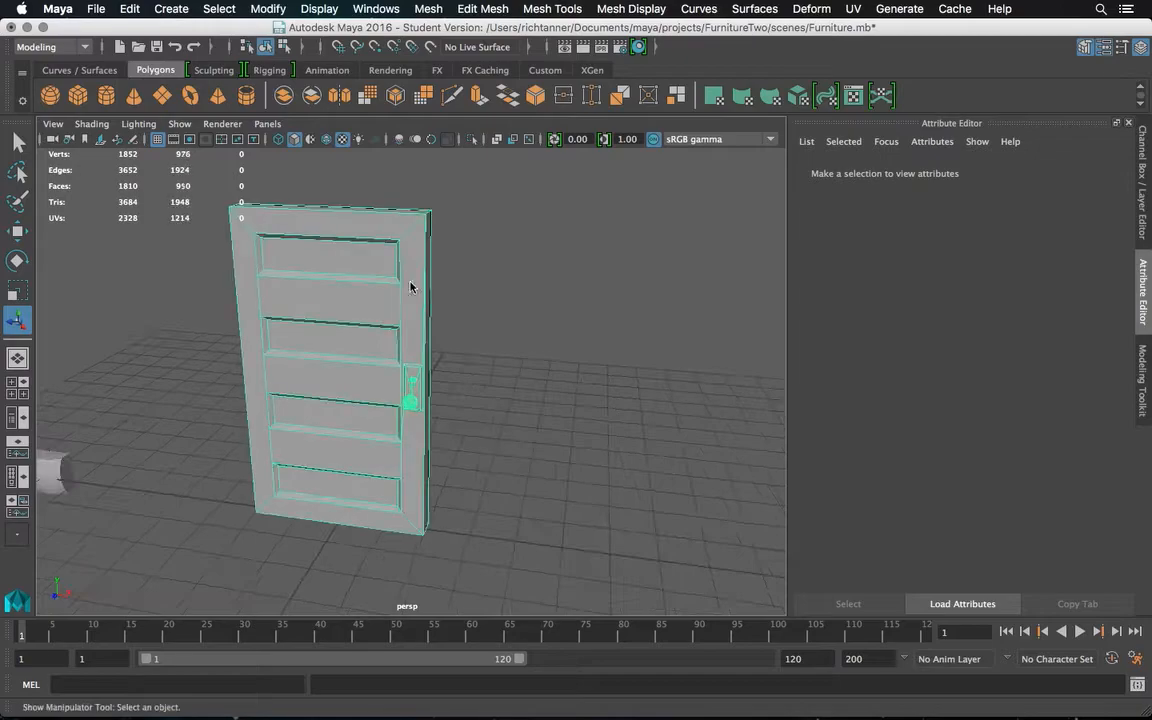
click(410, 287)
alt+drag(371, 291, 436, 283)
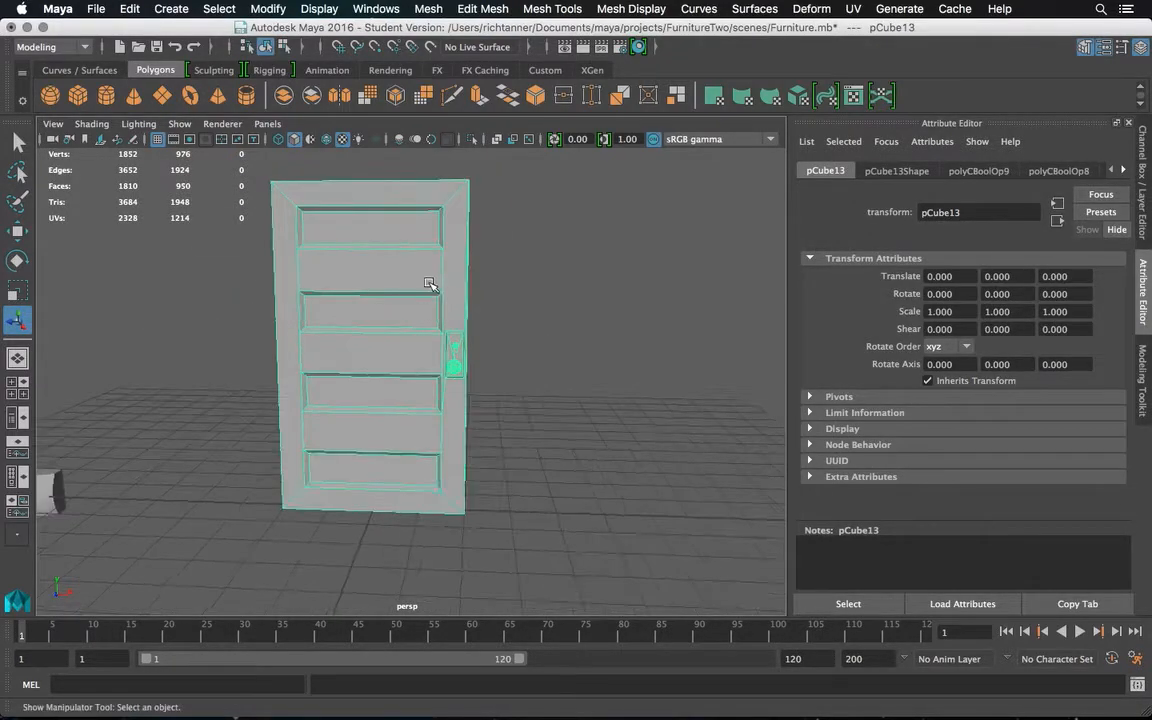
Apply an automatic UV projection to the door, return to object mode and reselect the door
click(853, 9)
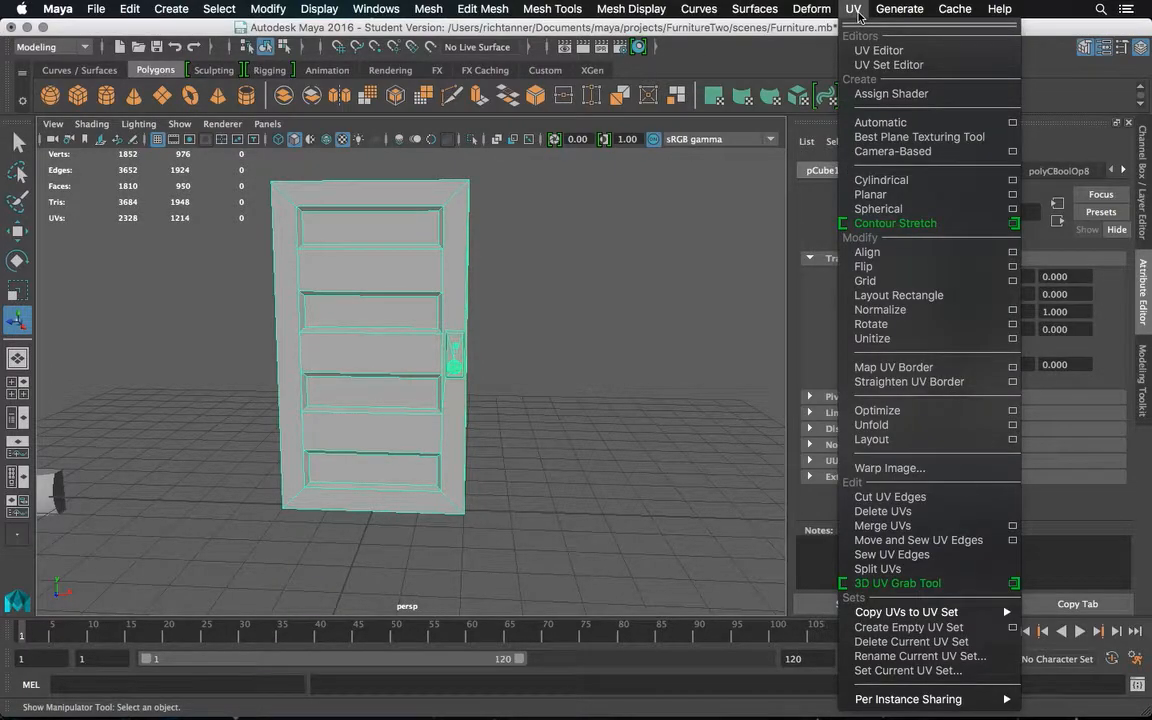
click(889, 130)
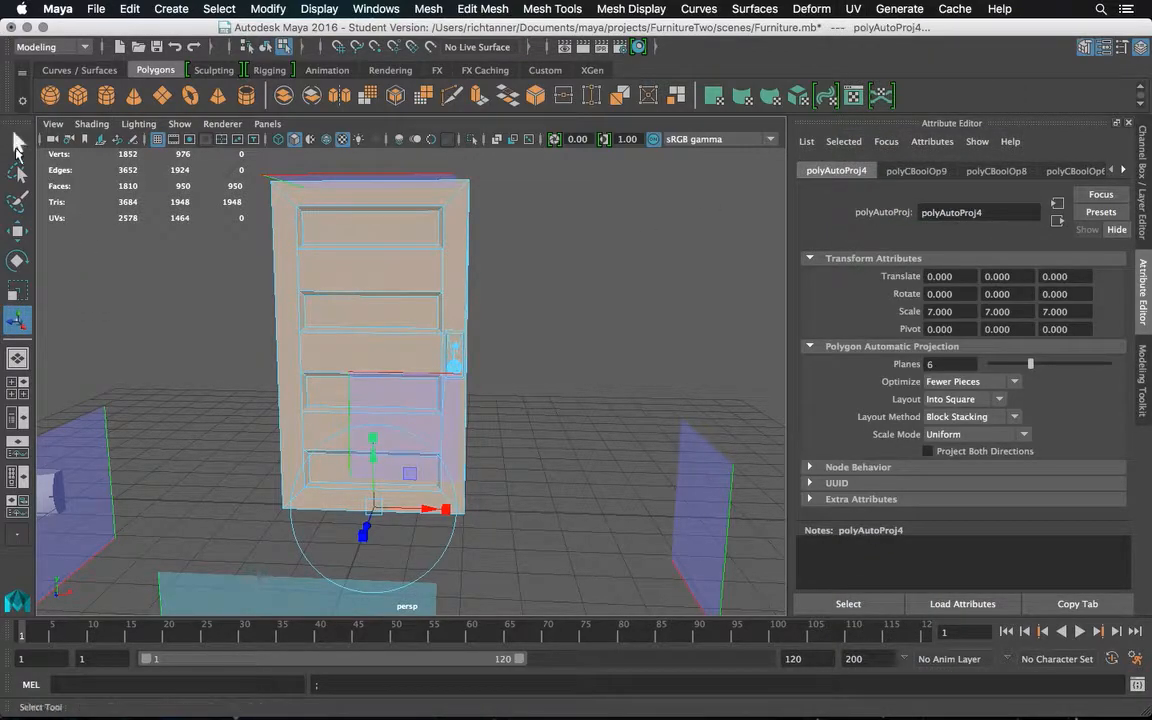
key(q)
right_click(305, 287)
right_drag(305, 287, 378, 238)
click(391, 290)
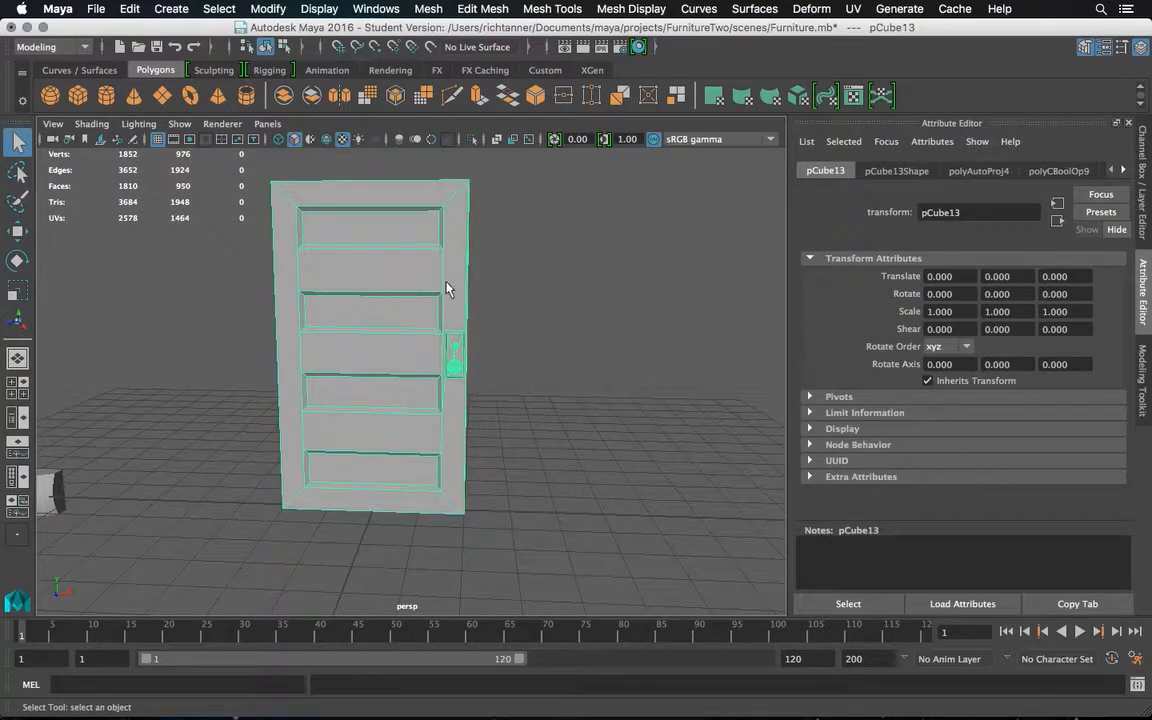
Assign the existing mWoodGrain material to the whole door and check the textured result
scroll(446, 287, up, 2)
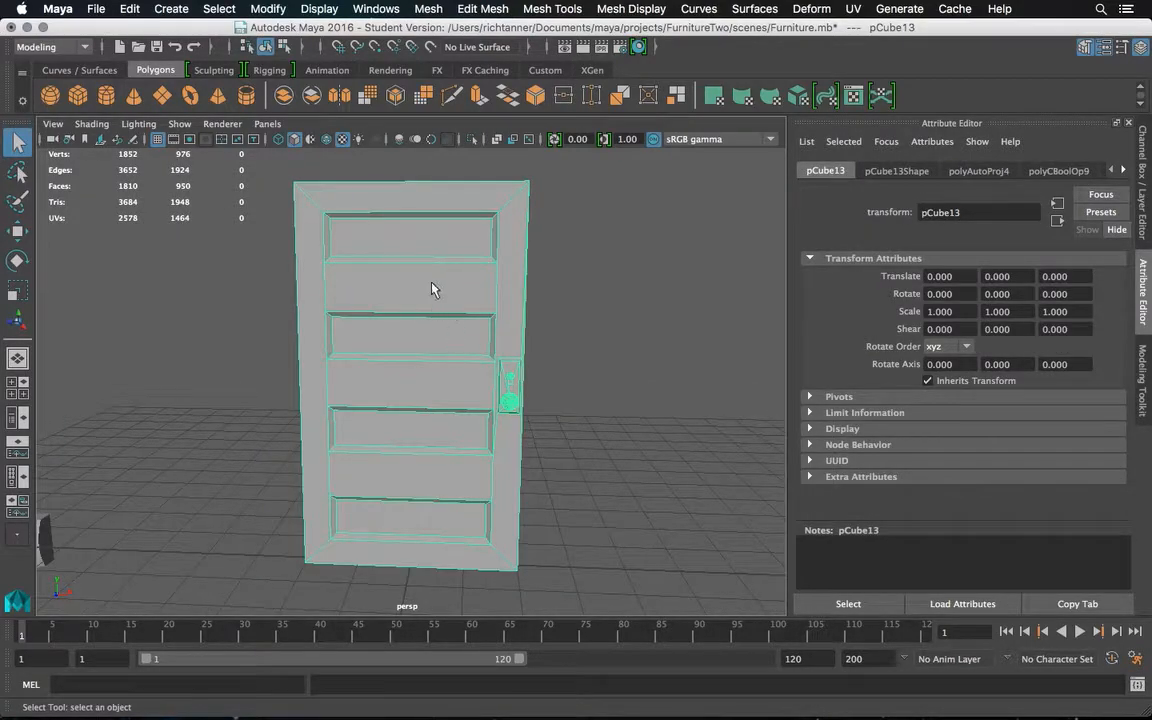
right_drag(433, 258, 446, 690)
right_drag(518, 690, 528, 686)
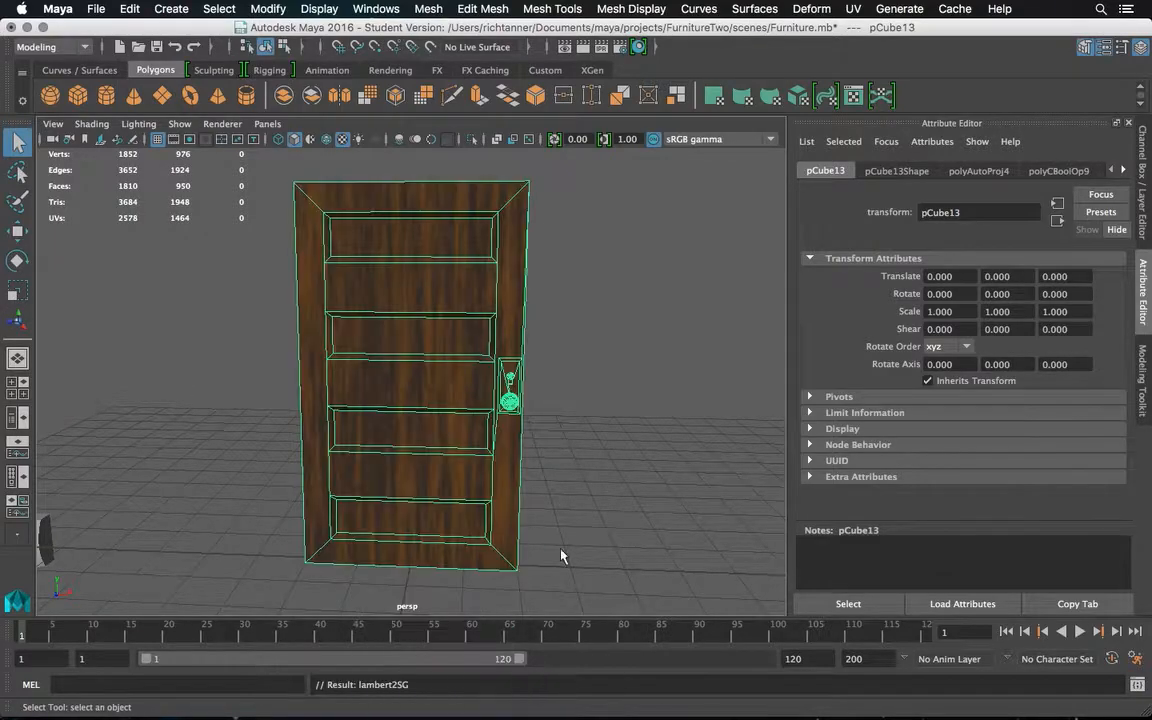
click(583, 305)
alt+drag(527, 280, 503, 282)
scroll(501, 315, down, 3)
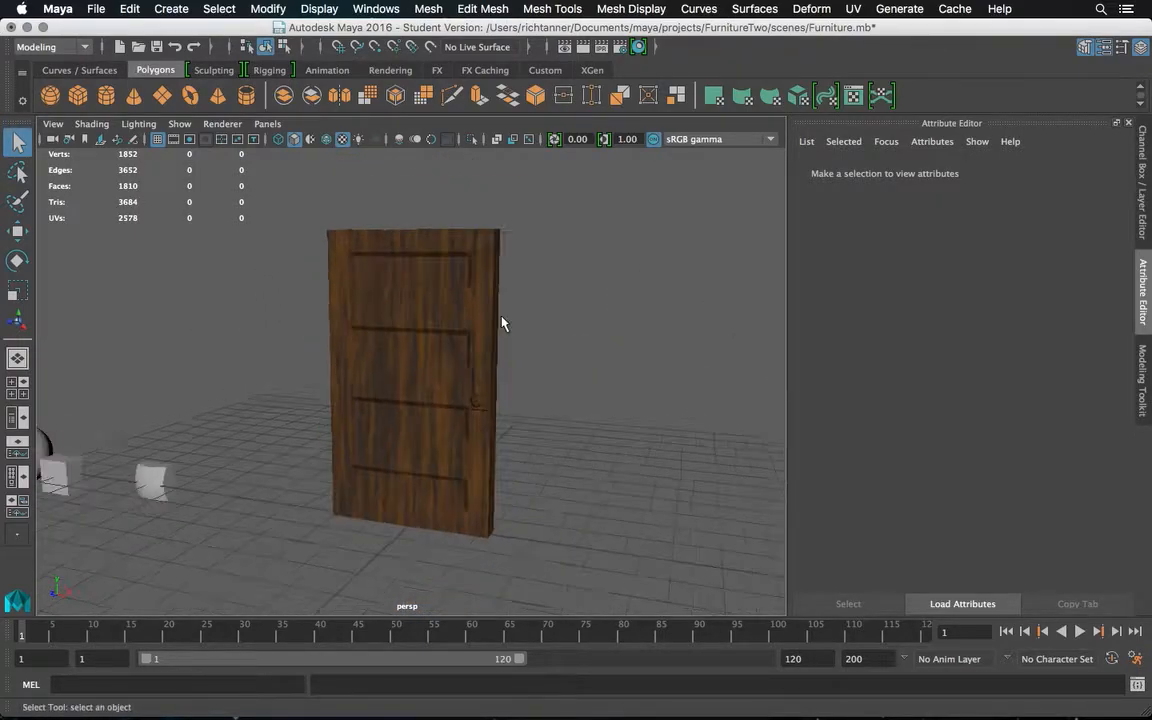
Switch the door to face selection and select the connected faces of the doorknobs, plates and surrounding frame
scroll(501, 315, up, 8)
alt+middle_drag(520, 303, 390, 299)
alt+drag(380, 316, 428, 318)
right_click(457, 338)
click(462, 430)
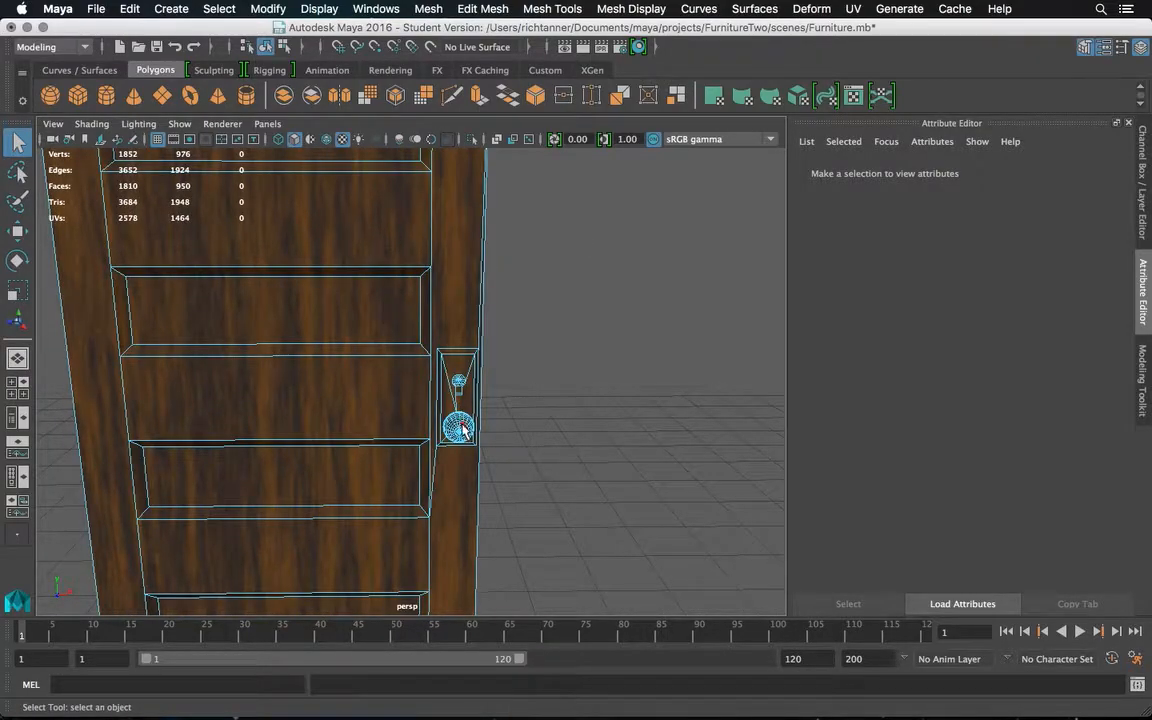
double_click(462, 430)
alt+drag(550, 334, 433, 437)
mouse_move(596, 337)
alt+mouse_down()
mouse_move(579, 298)
mouse_move(460, 301)
mouse_move(352, 319)
mouse_move(239, 386)
mouse_move(266, 357)
mouse_move(501, 321)
mouse_move(589, 352)
alt+mouse_up()
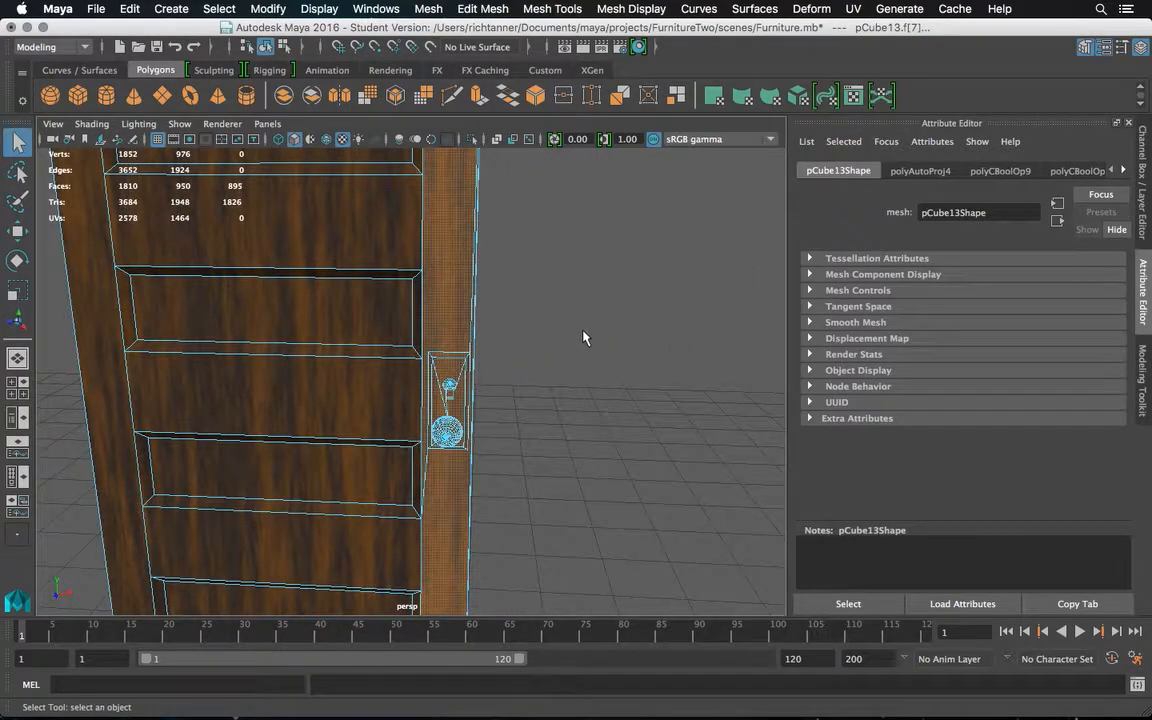
Deselect the wooden frame faces around both plates and the door's side edge, keeping only the knobs, plates and keyholes selected
ctrl+click(459, 278)
ctrl+click(453, 511)
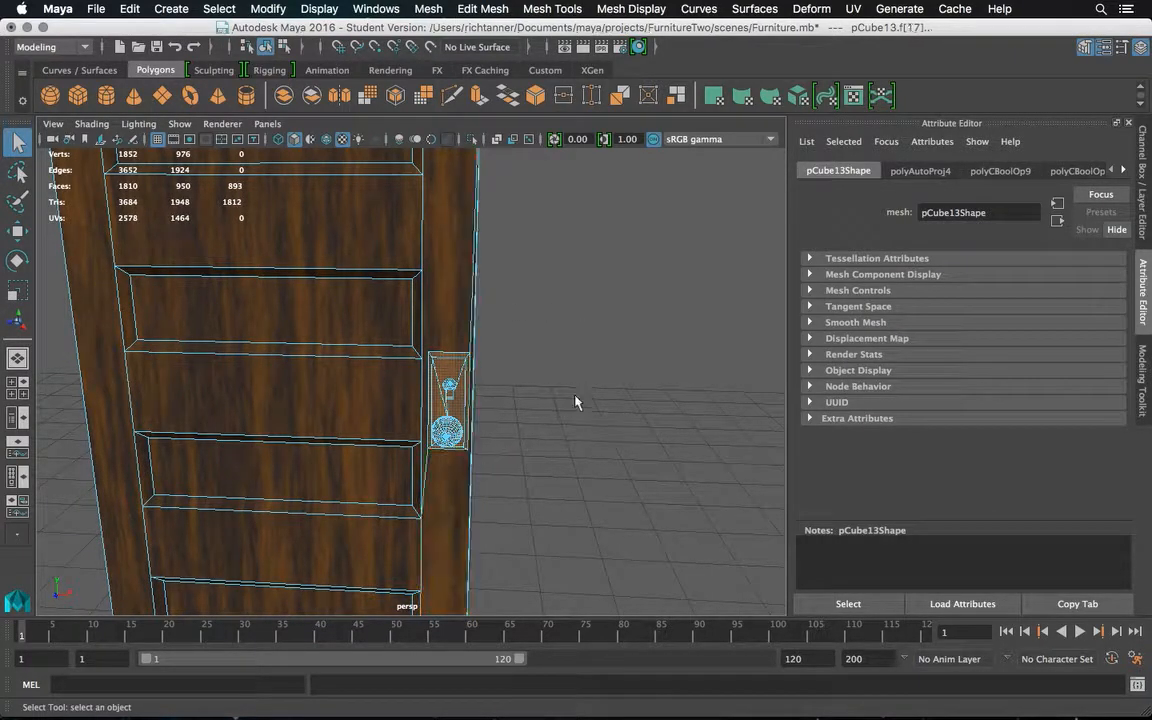
alt+drag(569, 338, 553, 381)
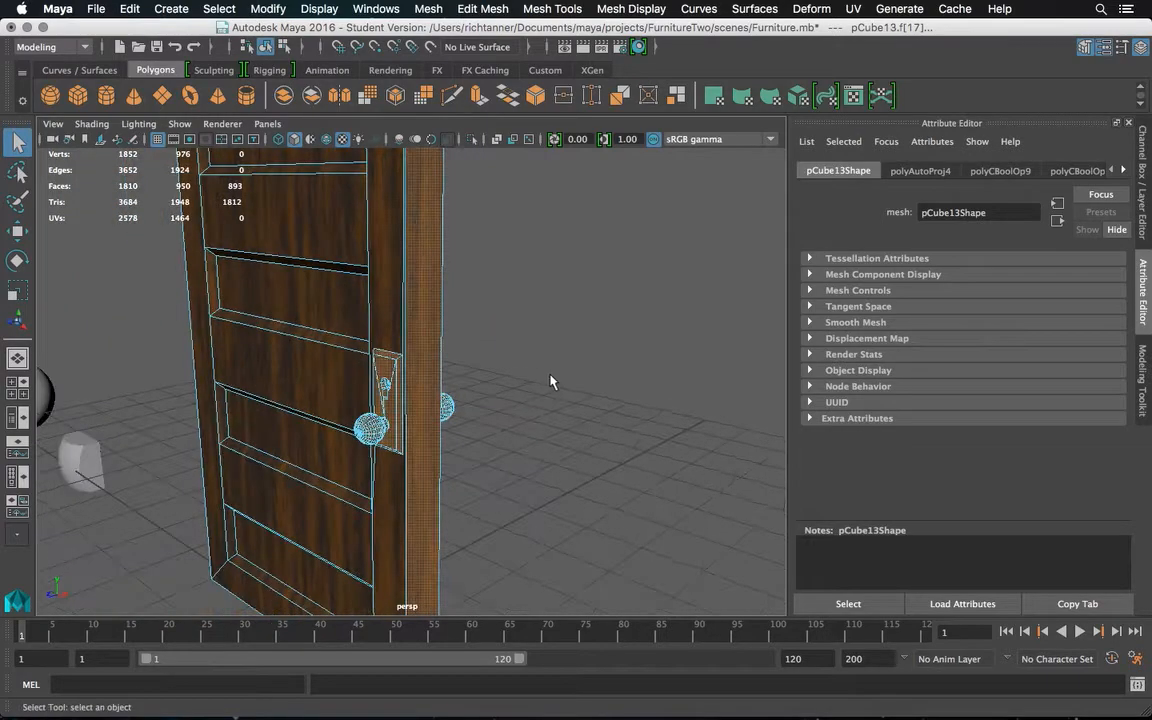
ctrl+click(428, 350)
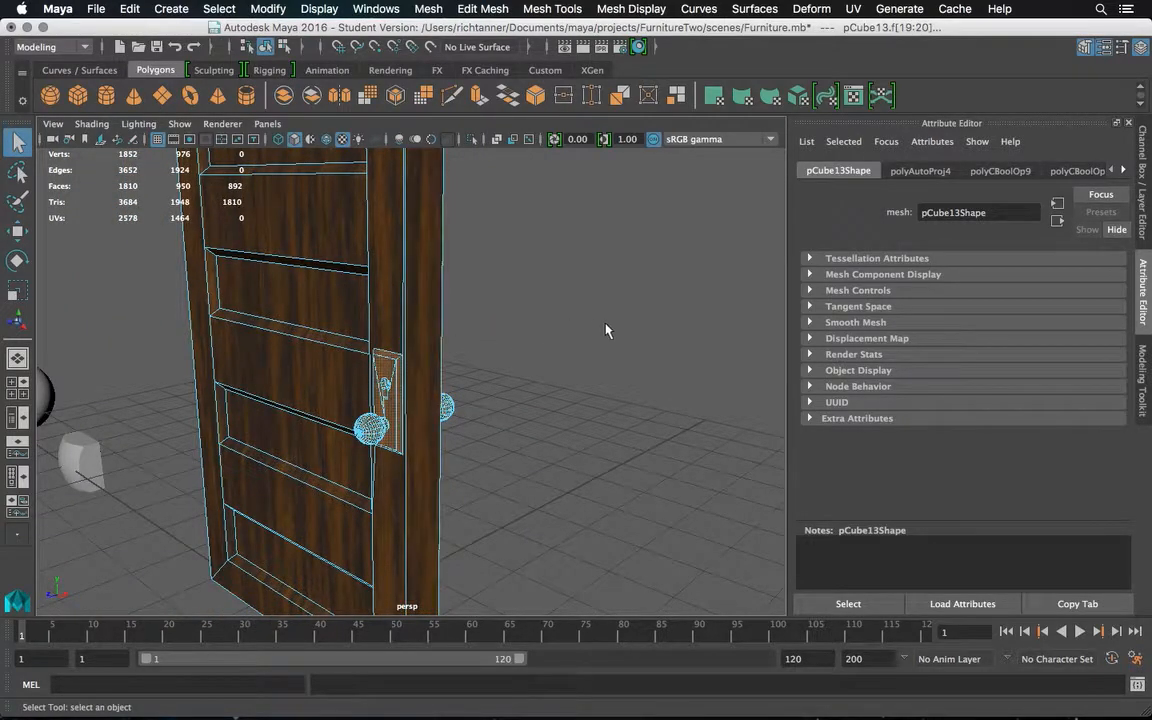
alt+drag(612, 330, 429, 316)
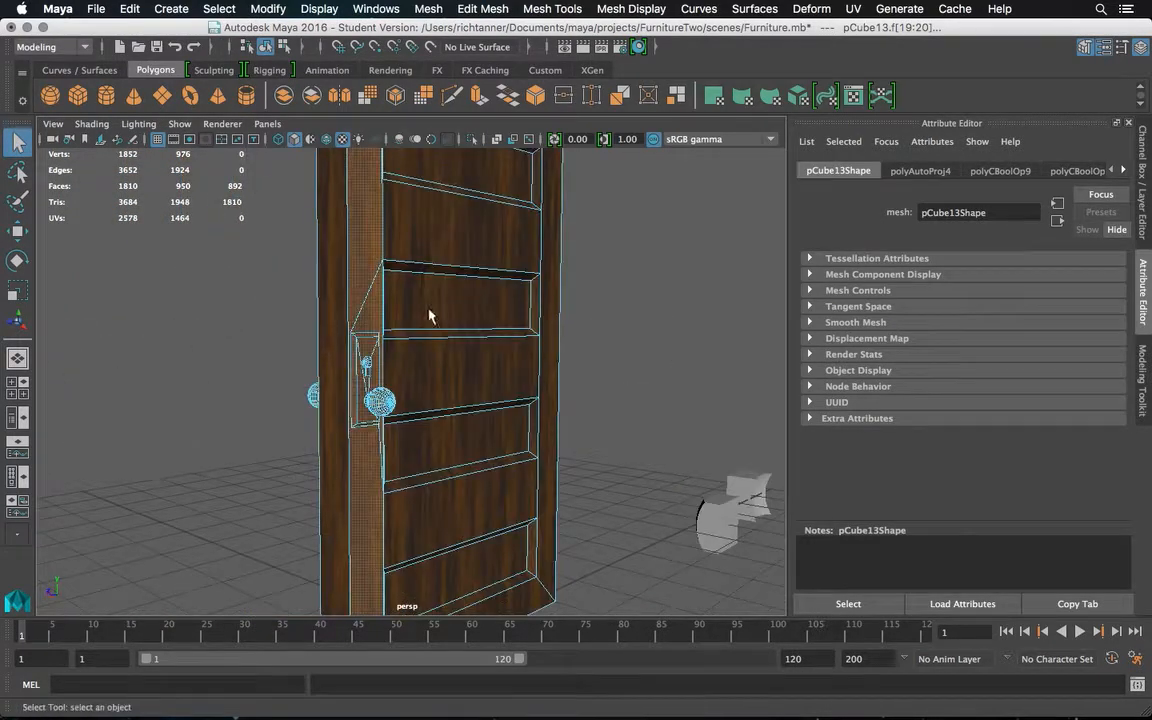
ctrl+click(370, 276)
ctrl+click(369, 298)
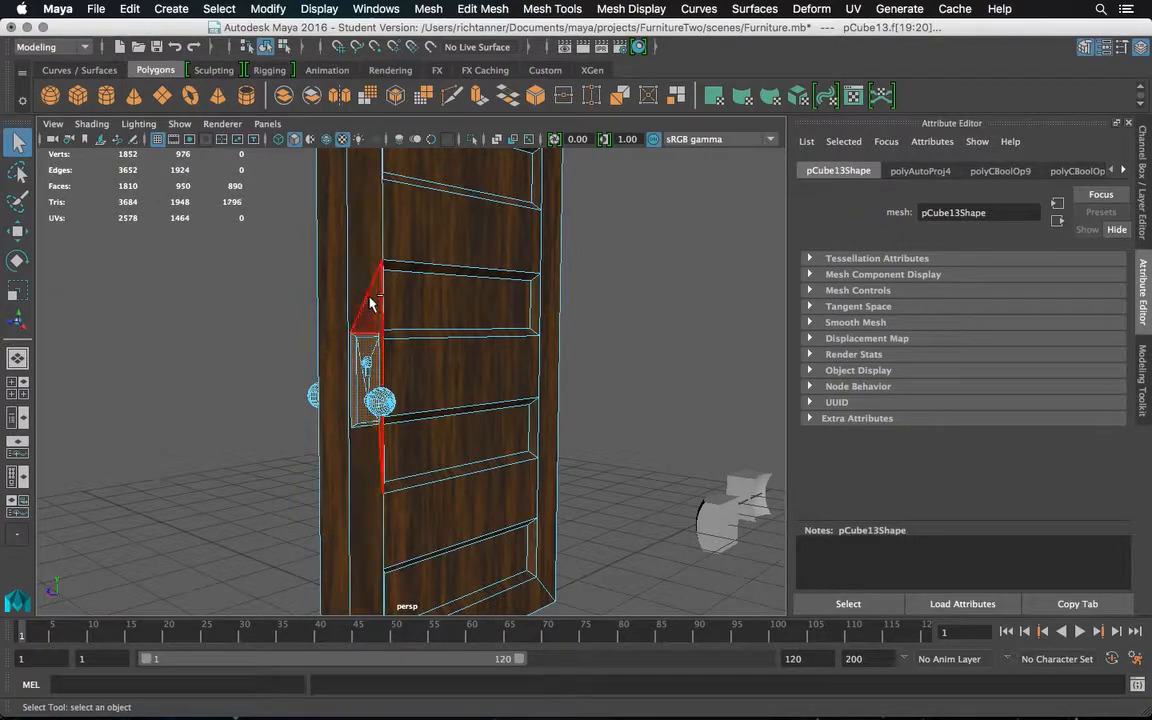
alt+drag(678, 299, 764, 316)
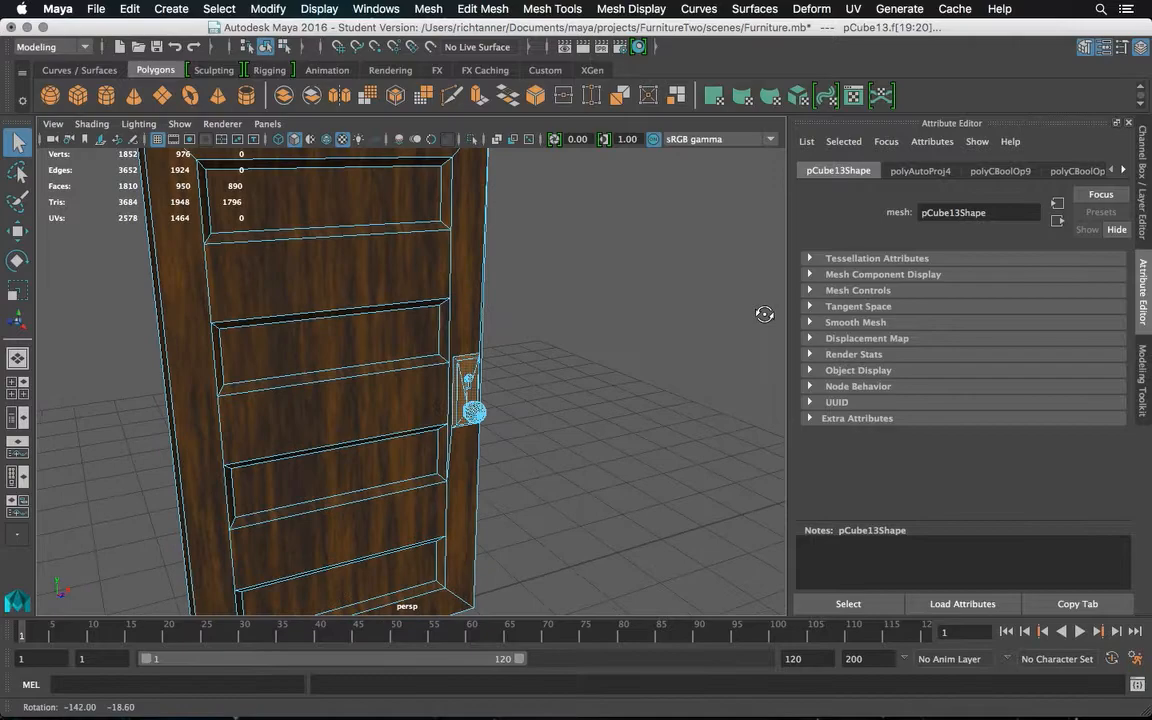
Assign the grey lambert1 material to the selected knob, plate and keyhole faces and inspect the hardware
scroll(574, 358, up, 8)
click(588, 340)
right_drag(591, 258, 700, 669)
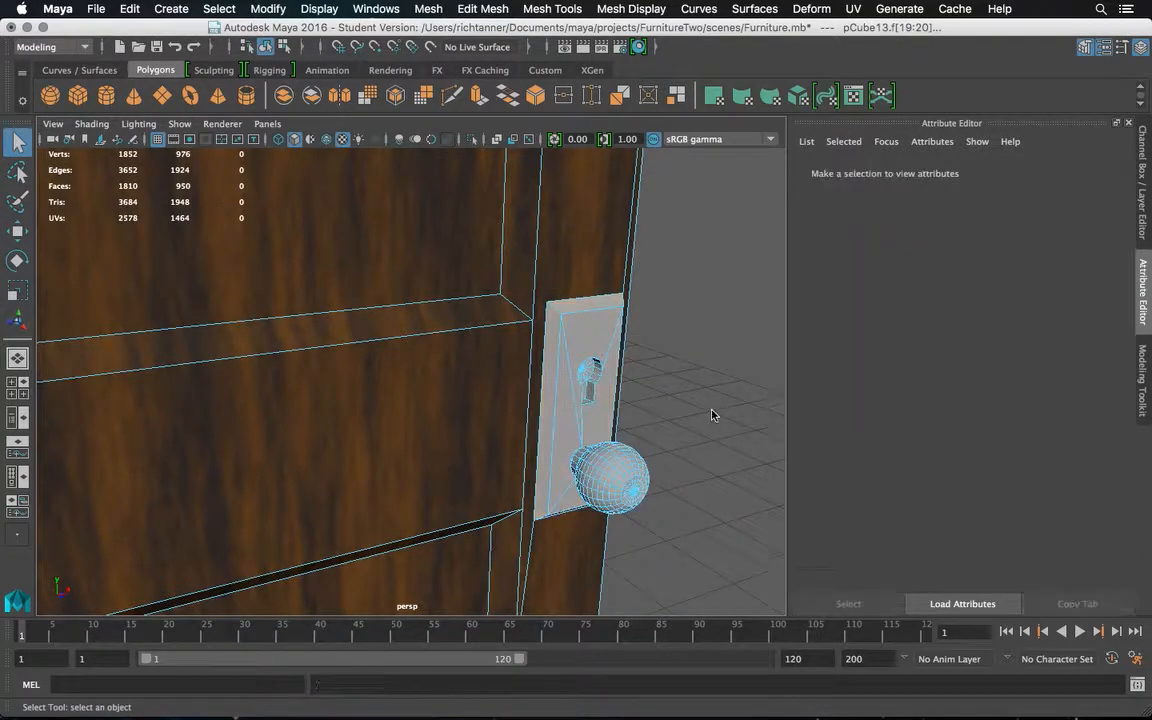
alt+drag(684, 342, 496, 324)
scroll(657, 342, down, 5)
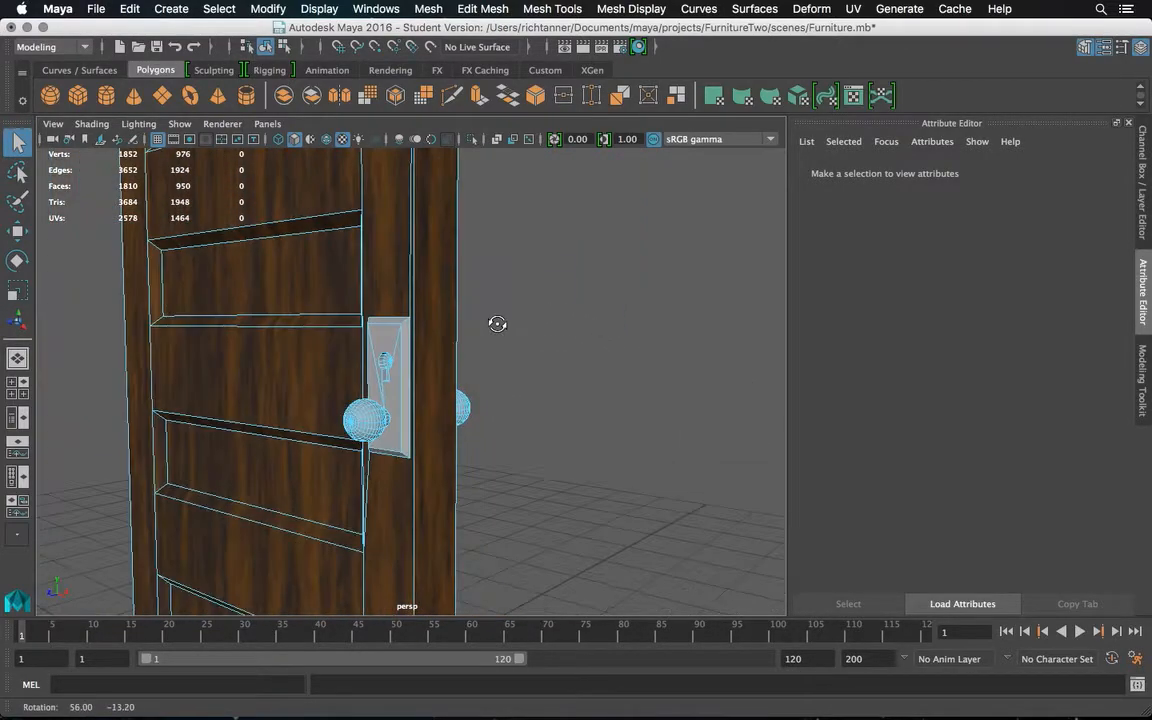
Open the Hypershade and create a new Blinn material
click(638, 47)
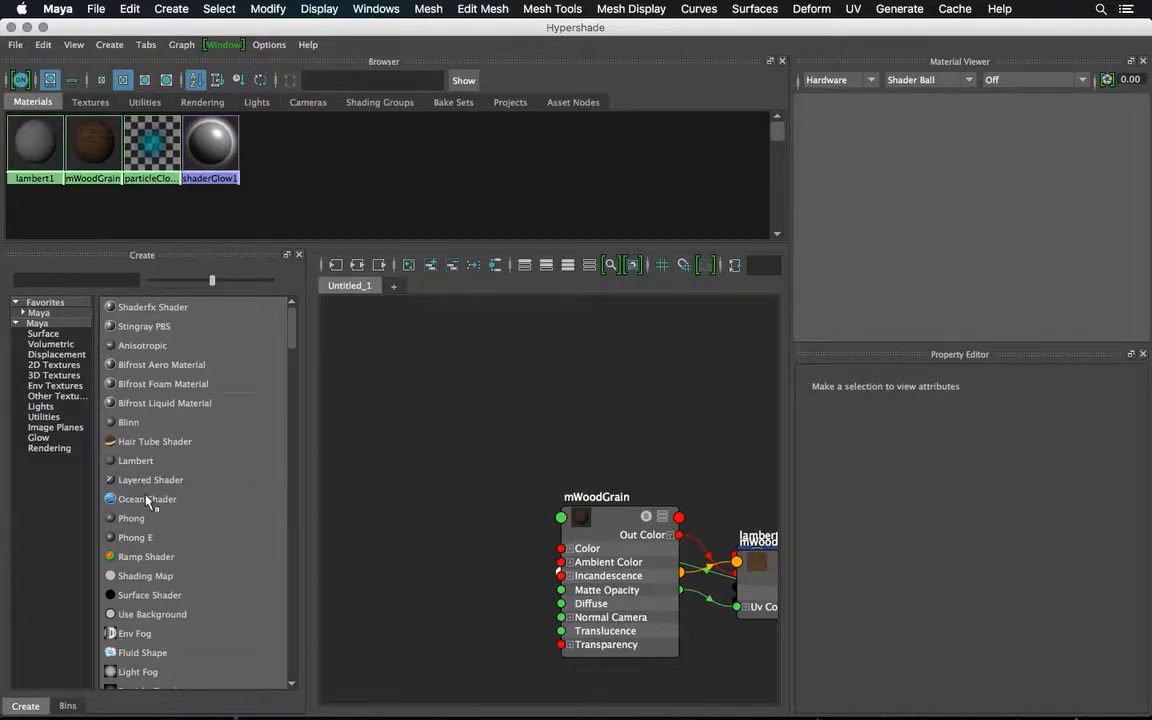
click(143, 423)
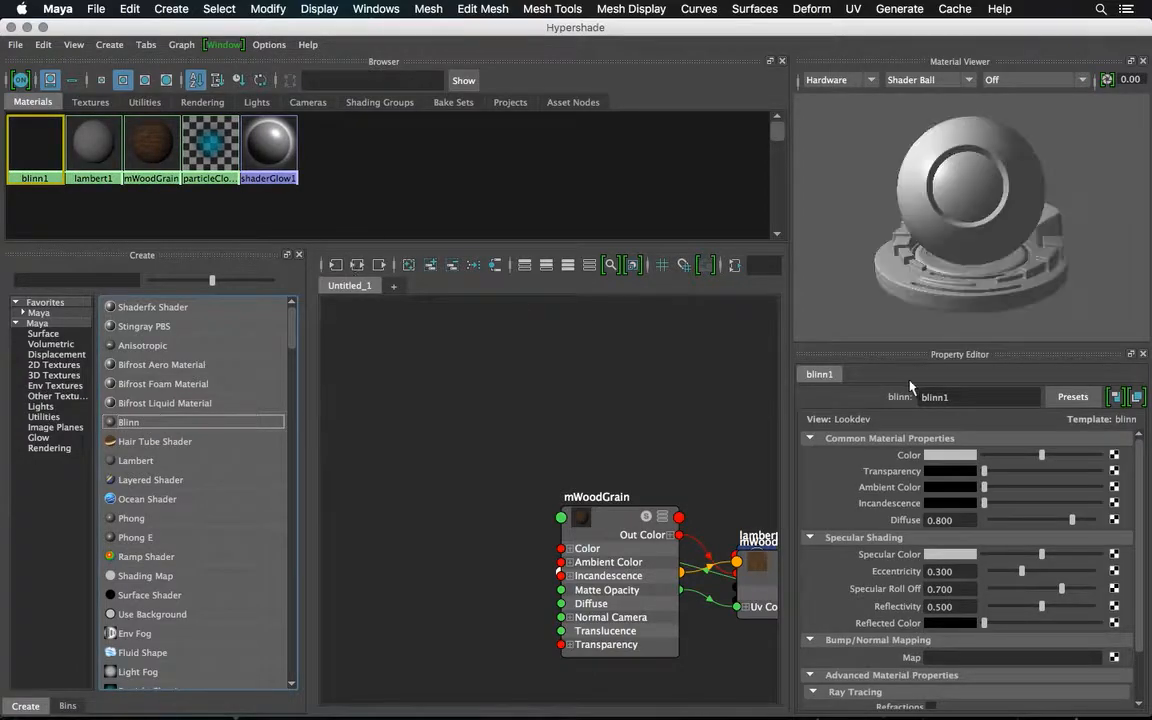
Rename the new Blinn material mMetalGray, set its color to dark grey and close the Hypershade
double_click(969, 399)
text(mMetalGrai)
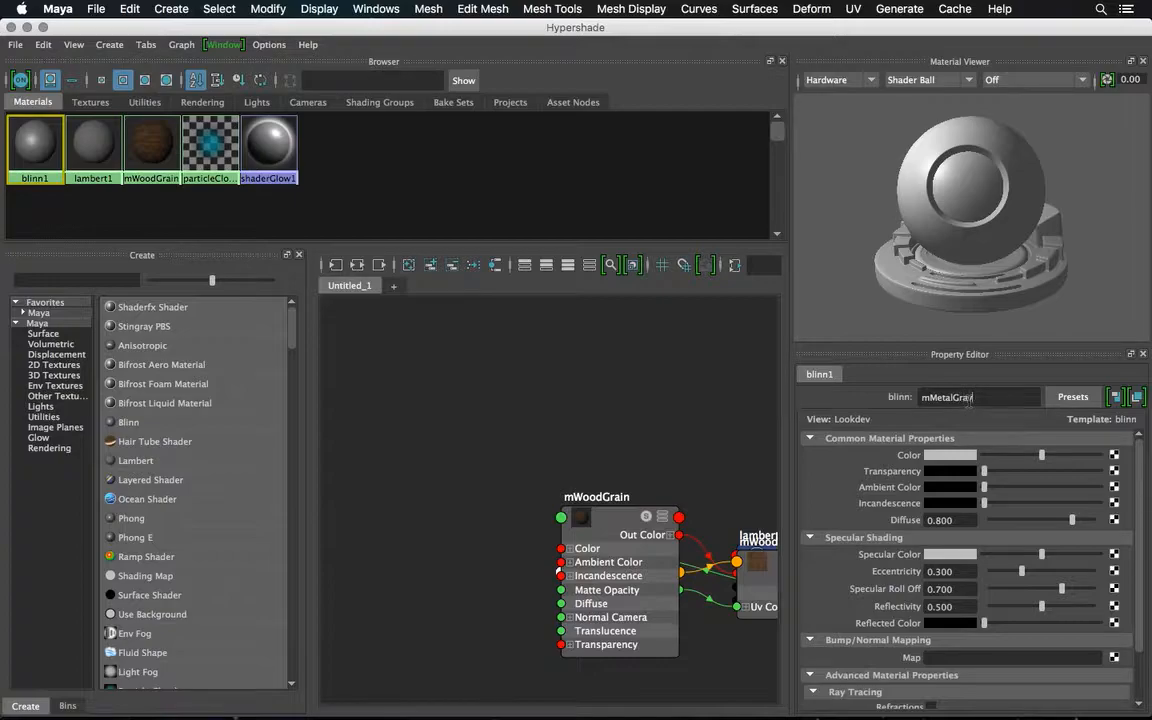
key(Return)
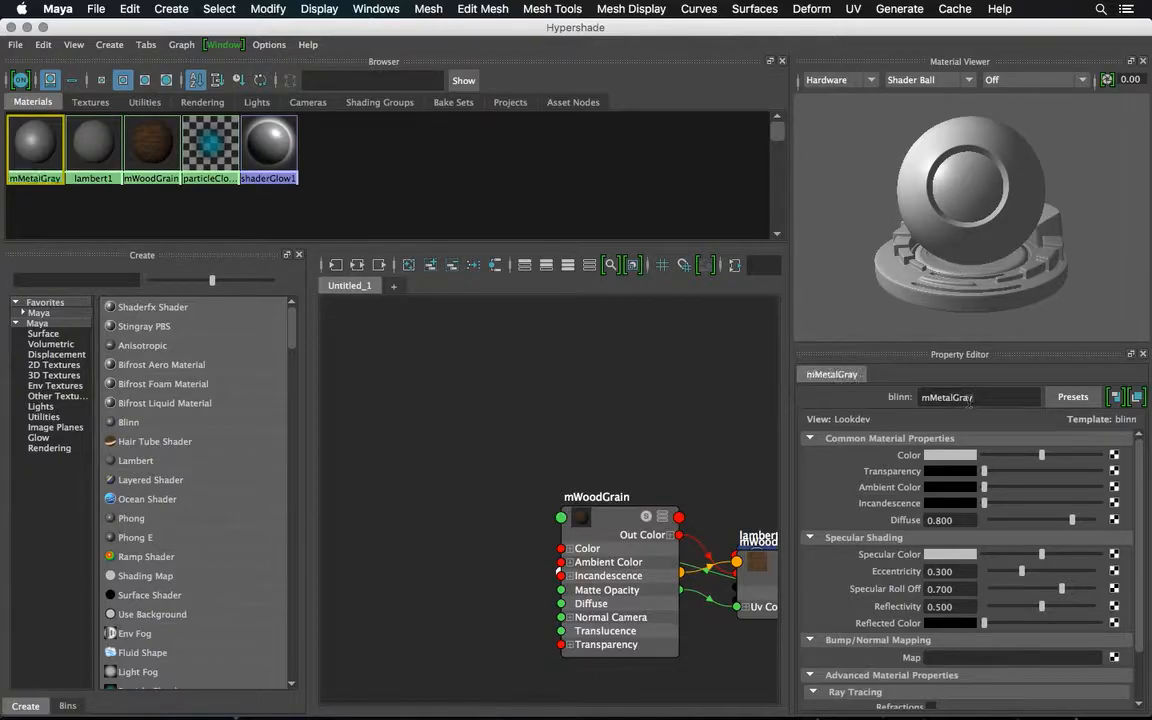
click(946, 458)
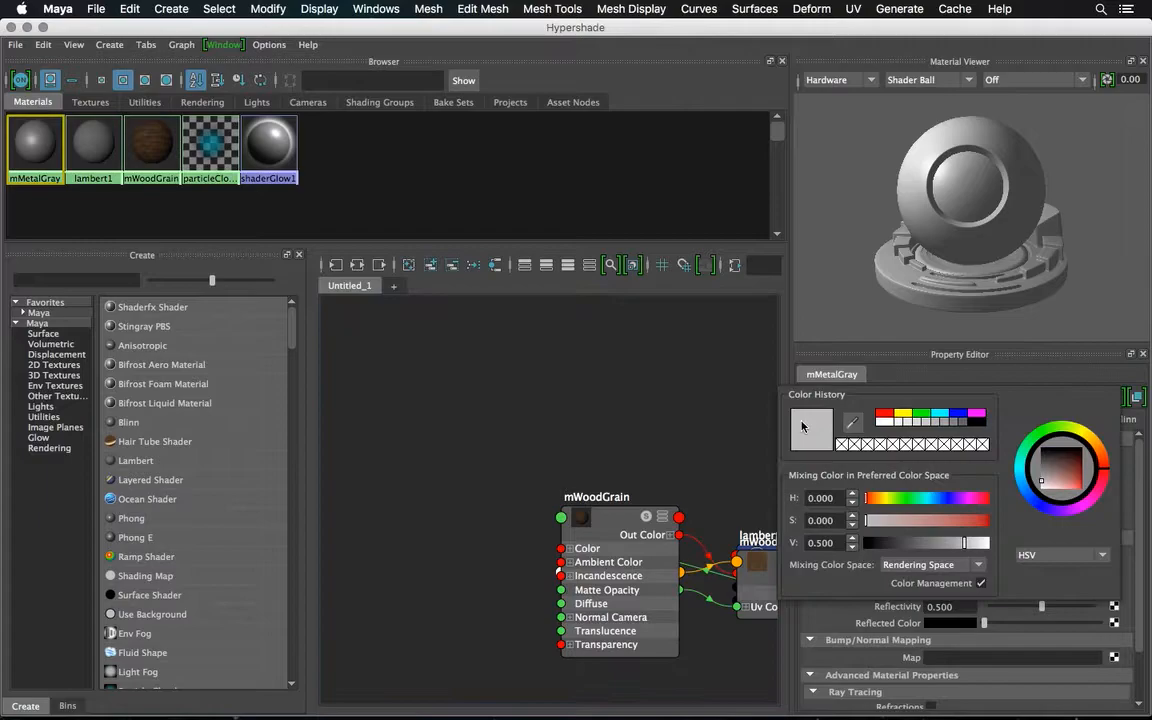
click(966, 424)
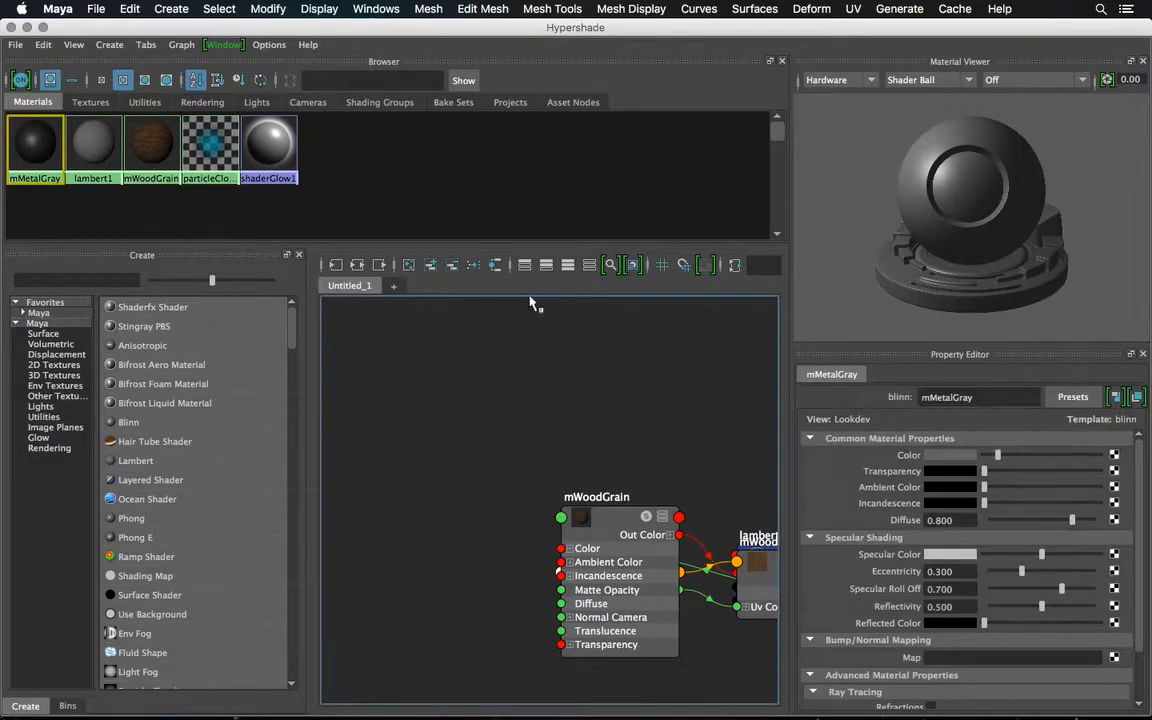
click(11, 28)
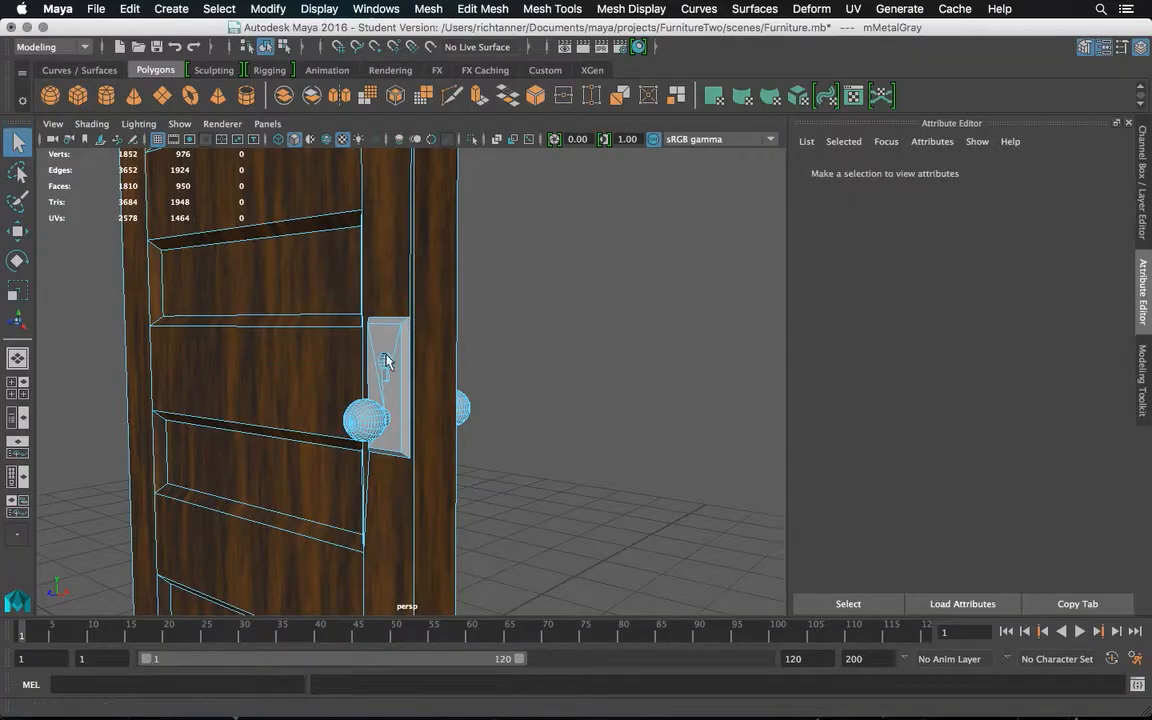
Undo the material edits back to before the Hypershade was opened to try to recover the hardware face selection
key(ctrl+z)
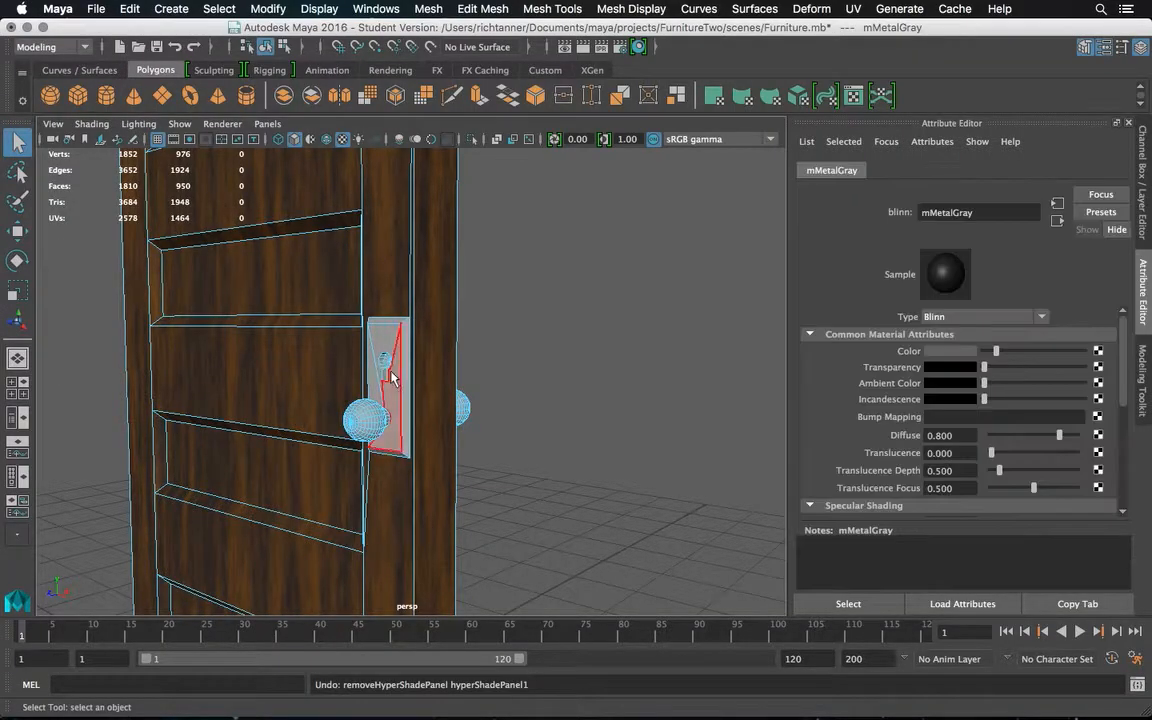
click(519, 366)
key(ctrl+z)
key(ctrl+z)
key(ctrl+z)
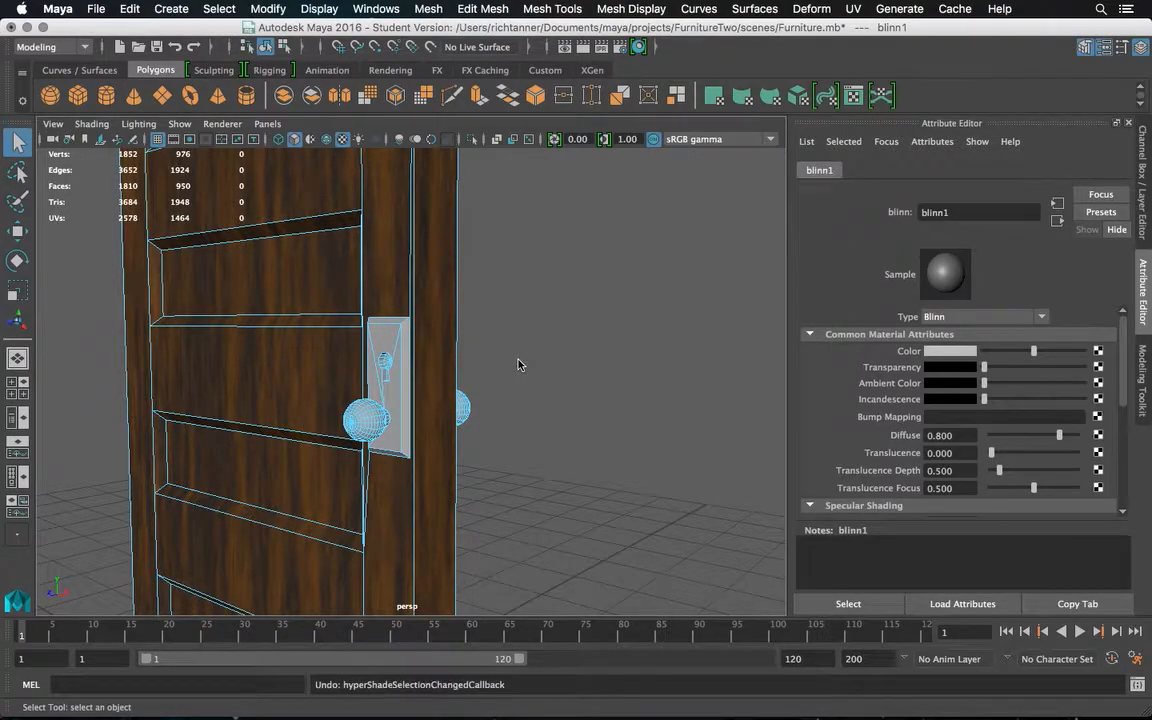
key(ctrl+z)
key(ctrl+z)
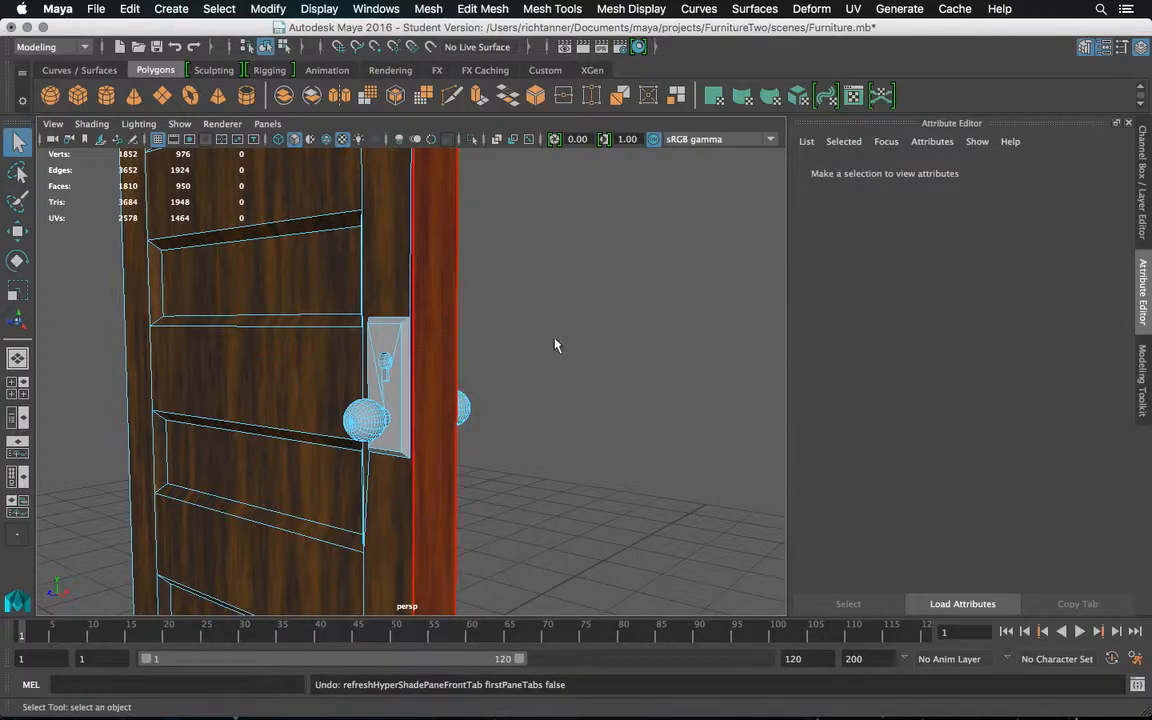
Redo the undone creation and renaming of the mMetalGray material
click(130, 9)
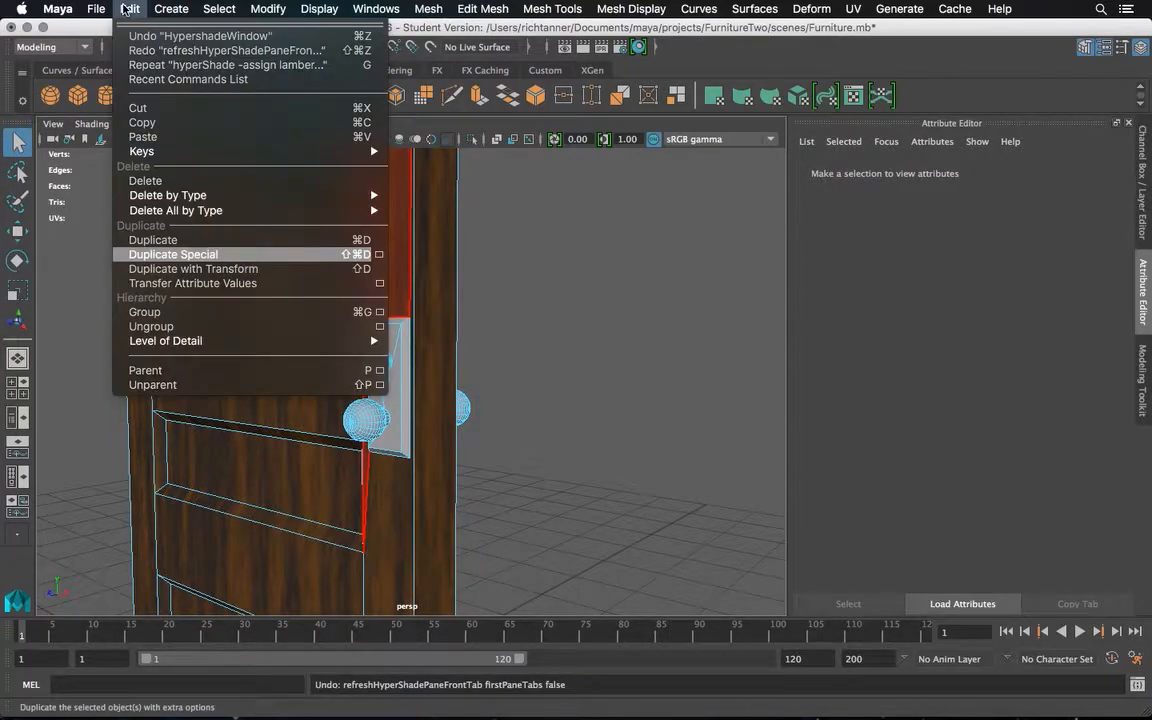
click(145, 50)
key(shift+z)
key(shift+z)
key(shift+z)
key(shift+z)
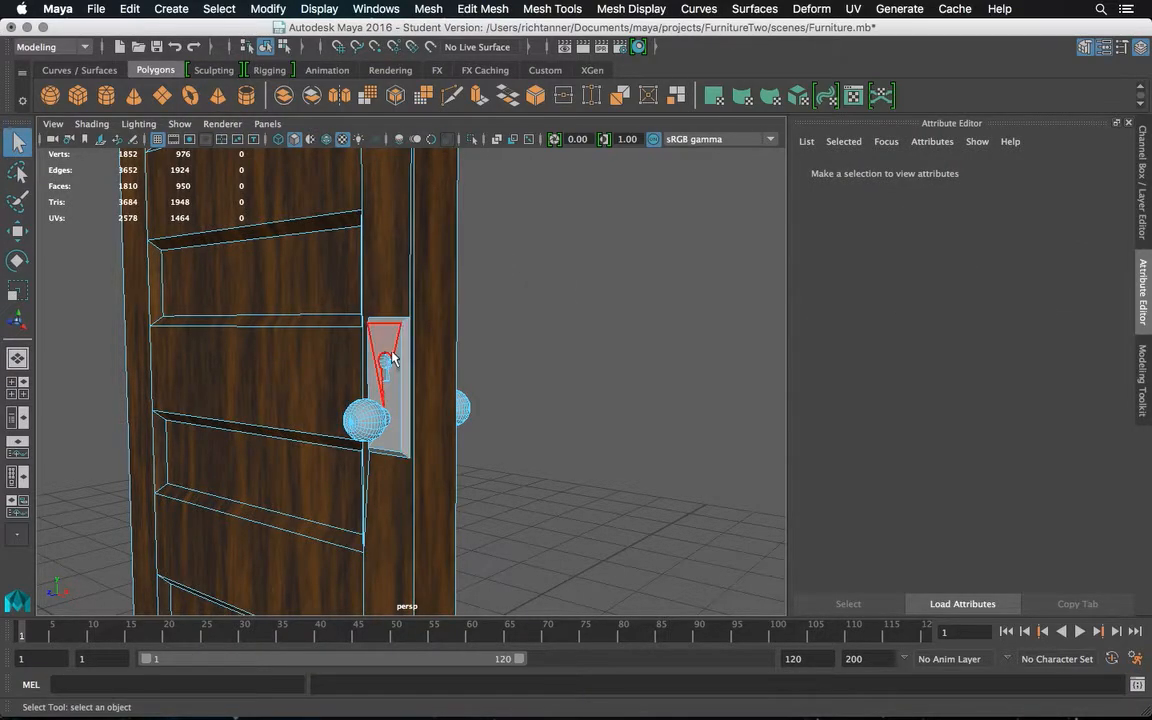
Reopen the Hypershade, set the mMetalGray color to a dark grey with HSV value 0.122, and close the window
alt+drag(525, 319, 599, 324)
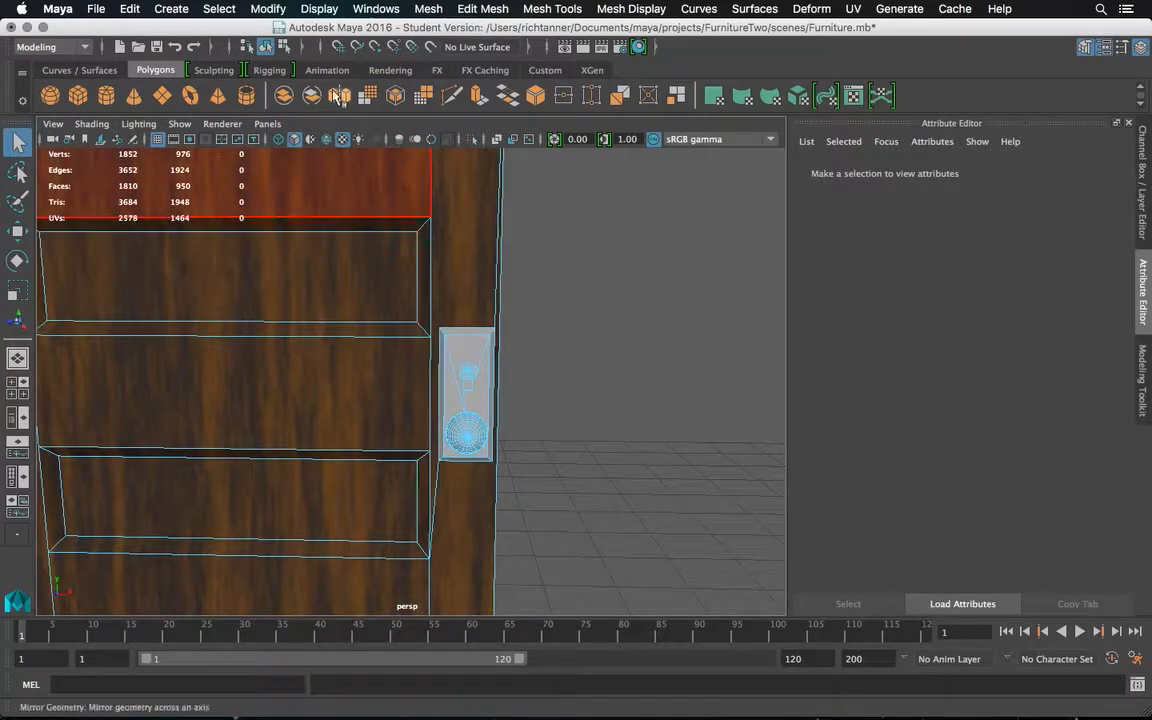
click(640, 47)
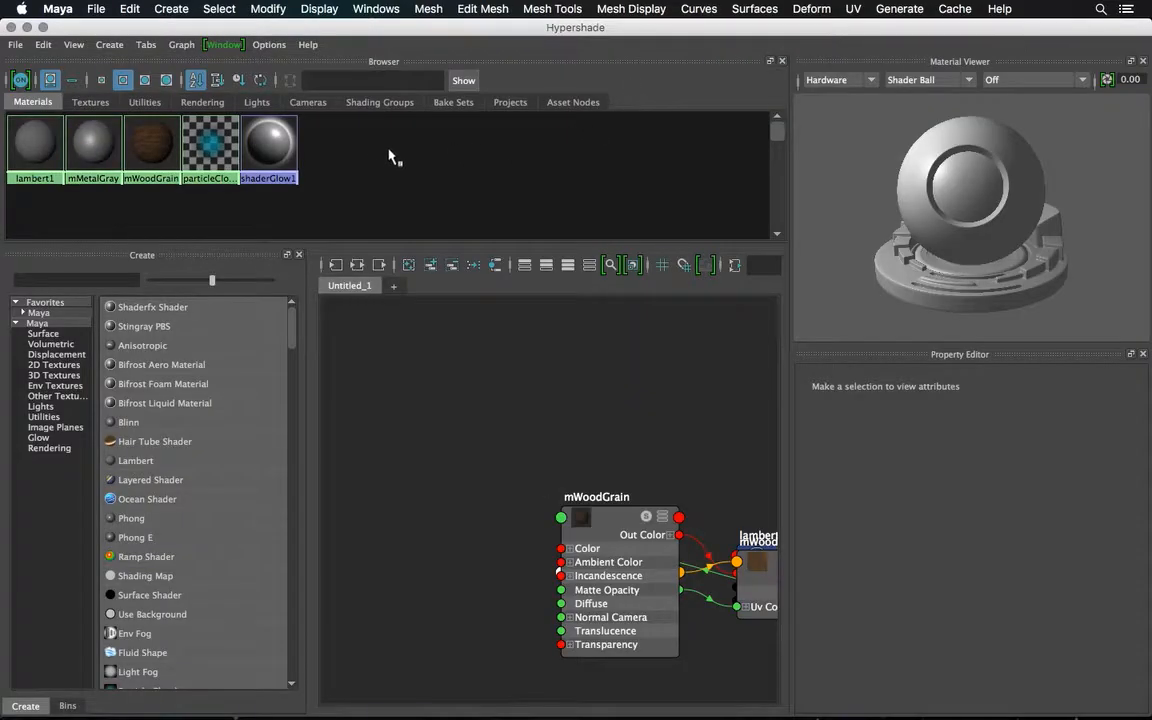
click(95, 145)
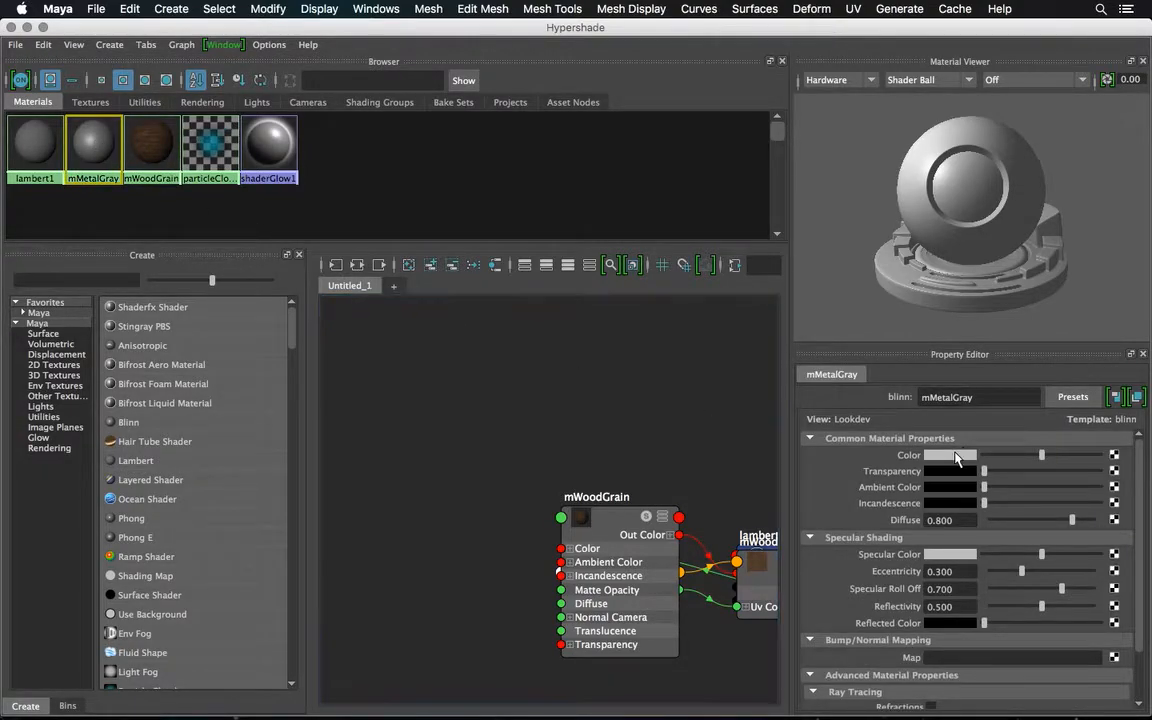
click(955, 456)
click(973, 420)
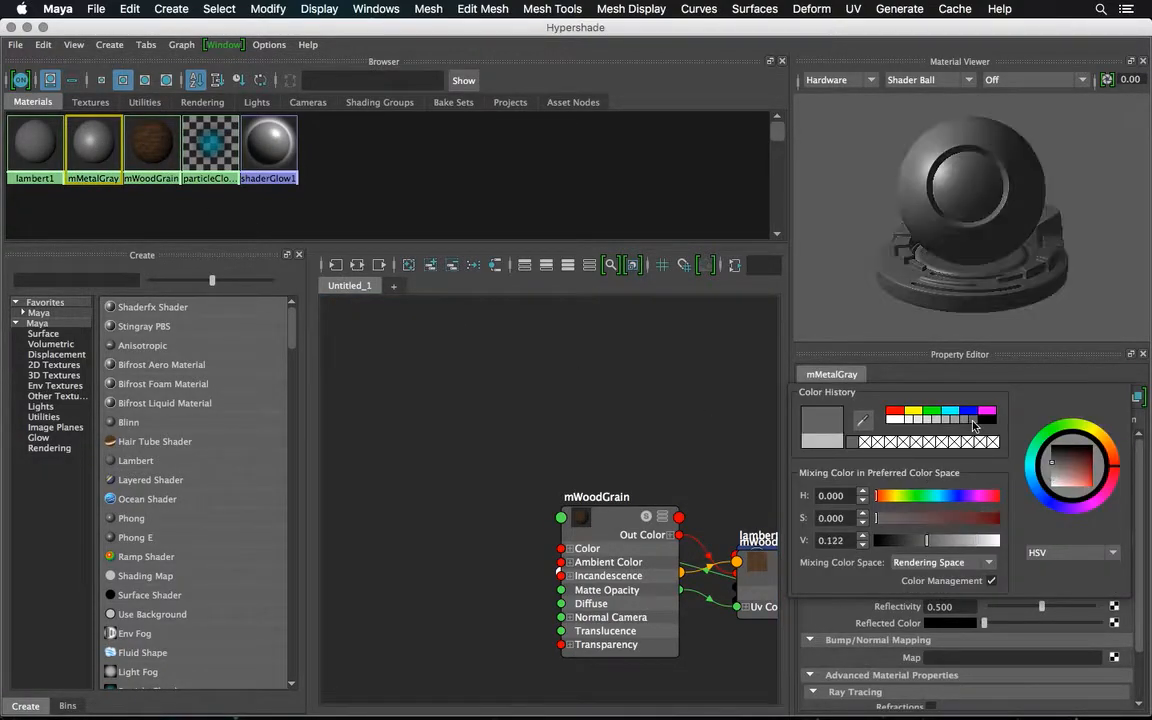
click(12, 27)
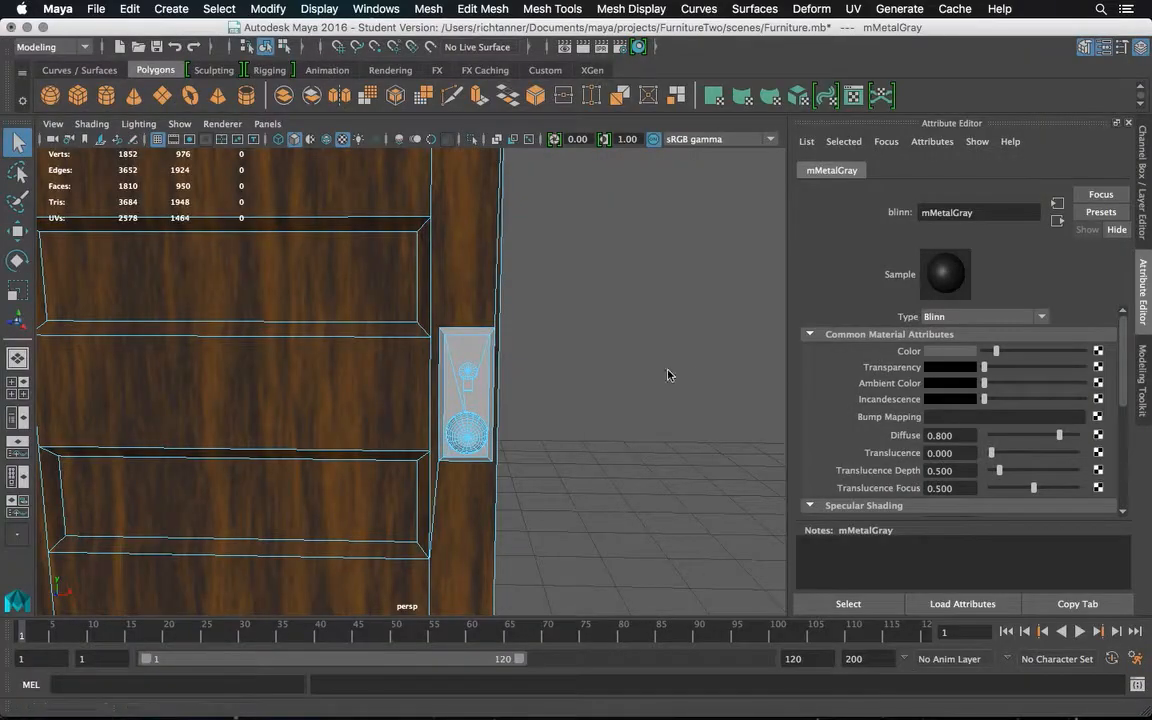
Select the knob, plate and keyhole faces on both door sides, excluding the surrounding wooden frame and side edge faces
click(649, 316)
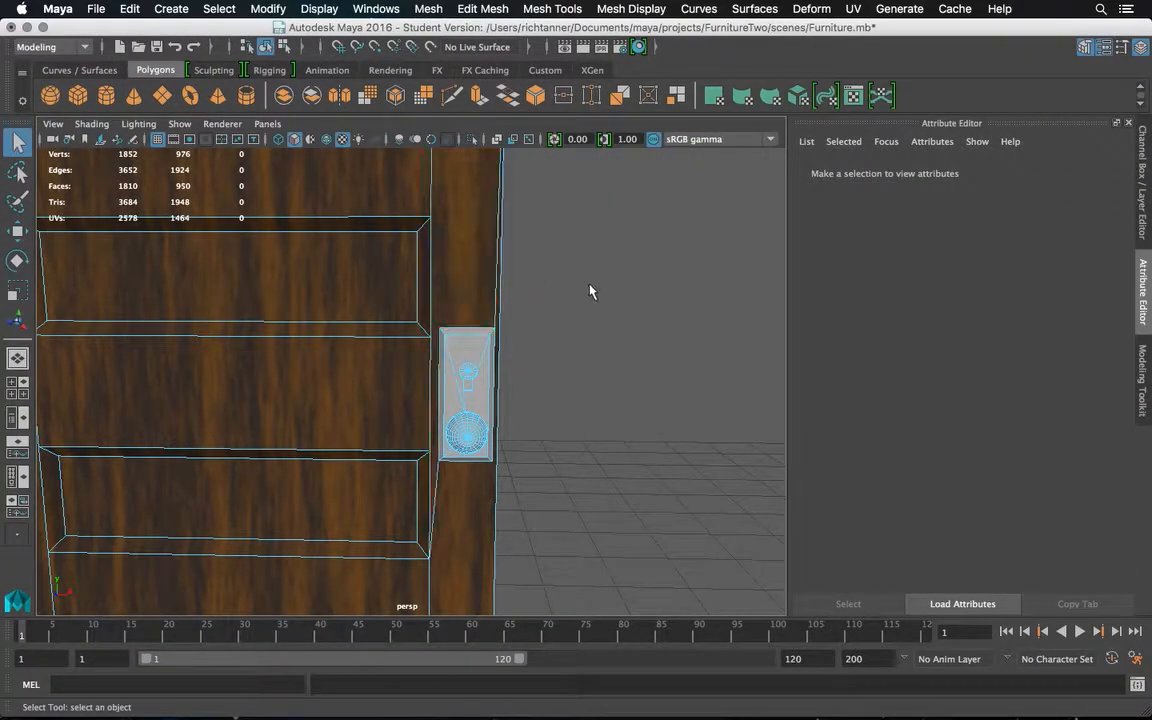
drag(594, 311, 434, 472)
alt+drag(653, 290, 558, 296)
shift+click(390, 232)
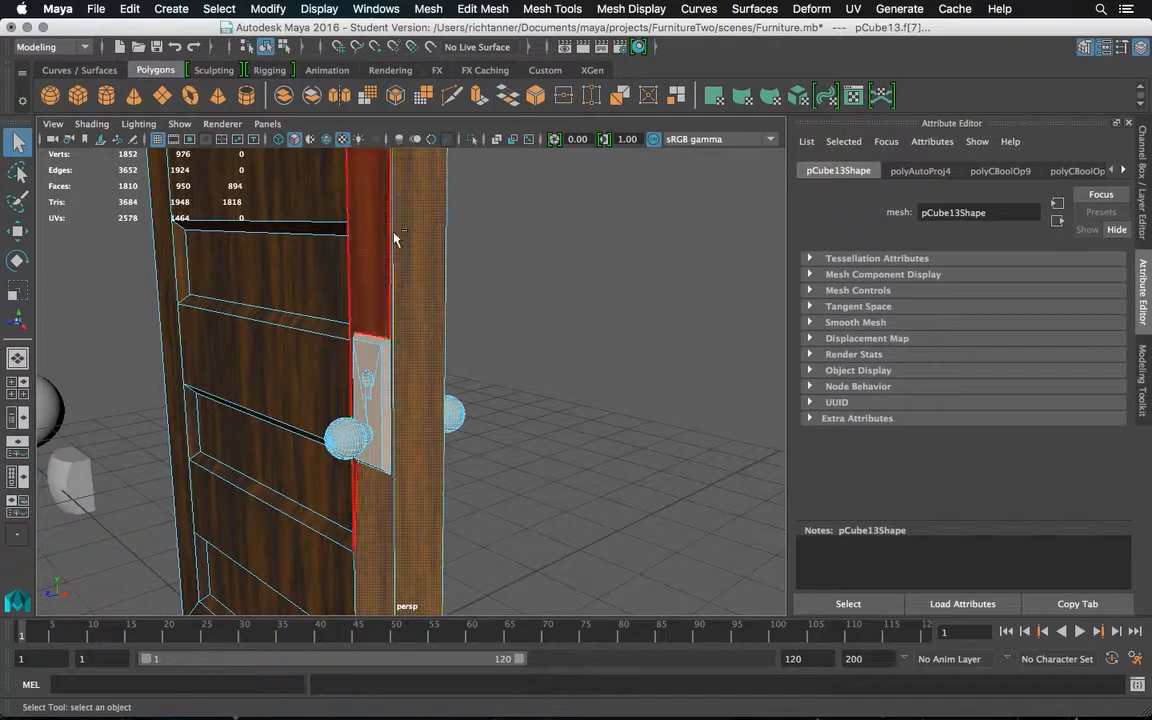
shift+click(405, 239)
shift+click(384, 490)
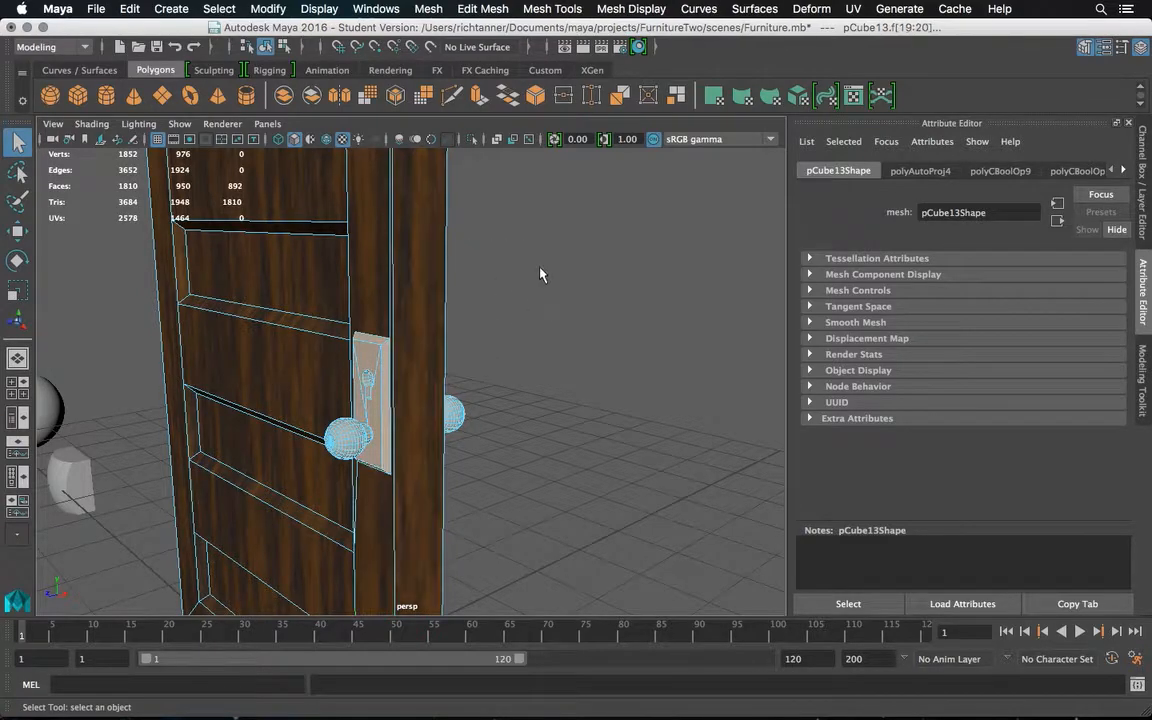
alt+drag(550, 259, 356, 243)
shift+click(356, 238)
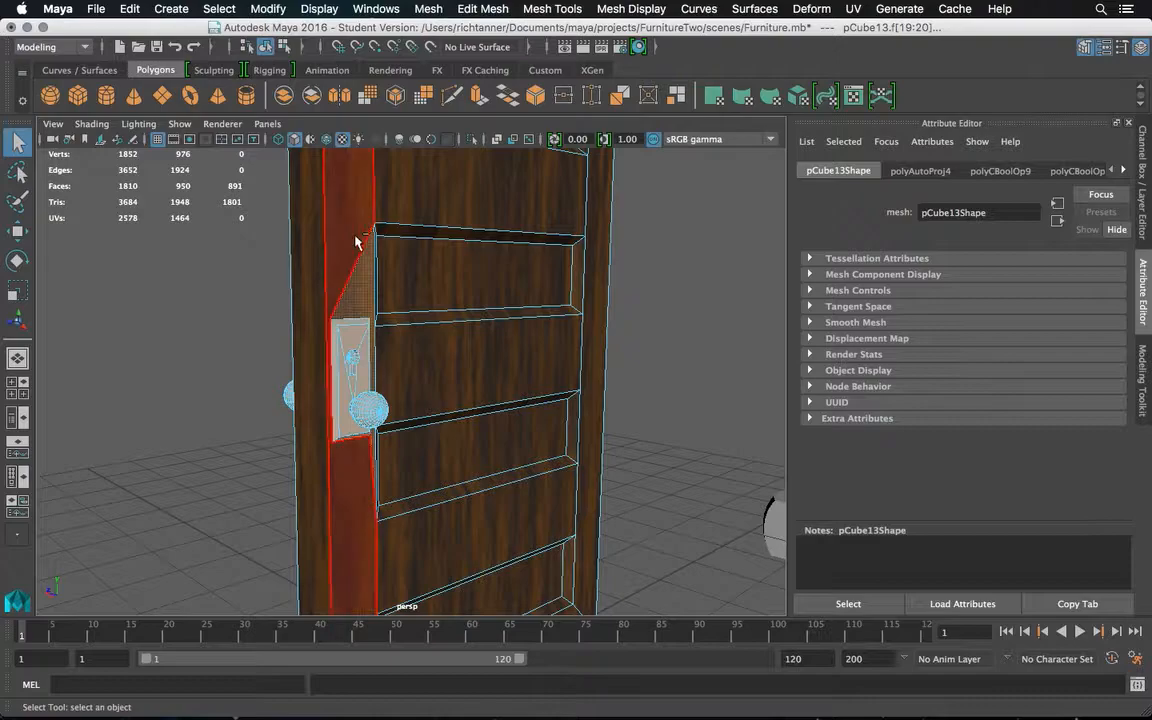
shift+click(360, 276)
Assign the existing mMetalGray material to the selected hardware faces and return the door to object mode
alt+drag(452, 256, 625, 329)
right_drag(439, 259, 440, 375)
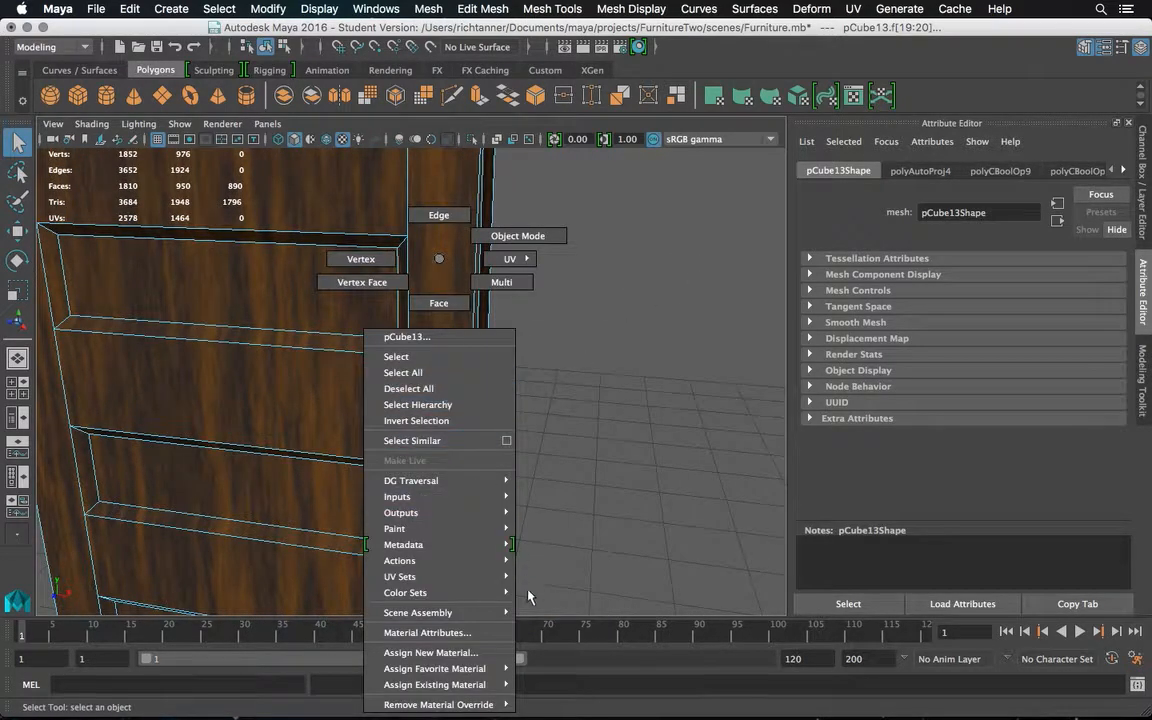
mouse_move(460, 684)
right_drag(549, 677, 552, 672)
click(568, 425)
mouse_move(625, 301)
alt+mouse_down()
mouse_move(602, 339)
mouse_move(556, 320)
mouse_move(622, 283)
mouse_move(615, 298)
alt+mouse_up()
scroll(615, 299, up, 5)
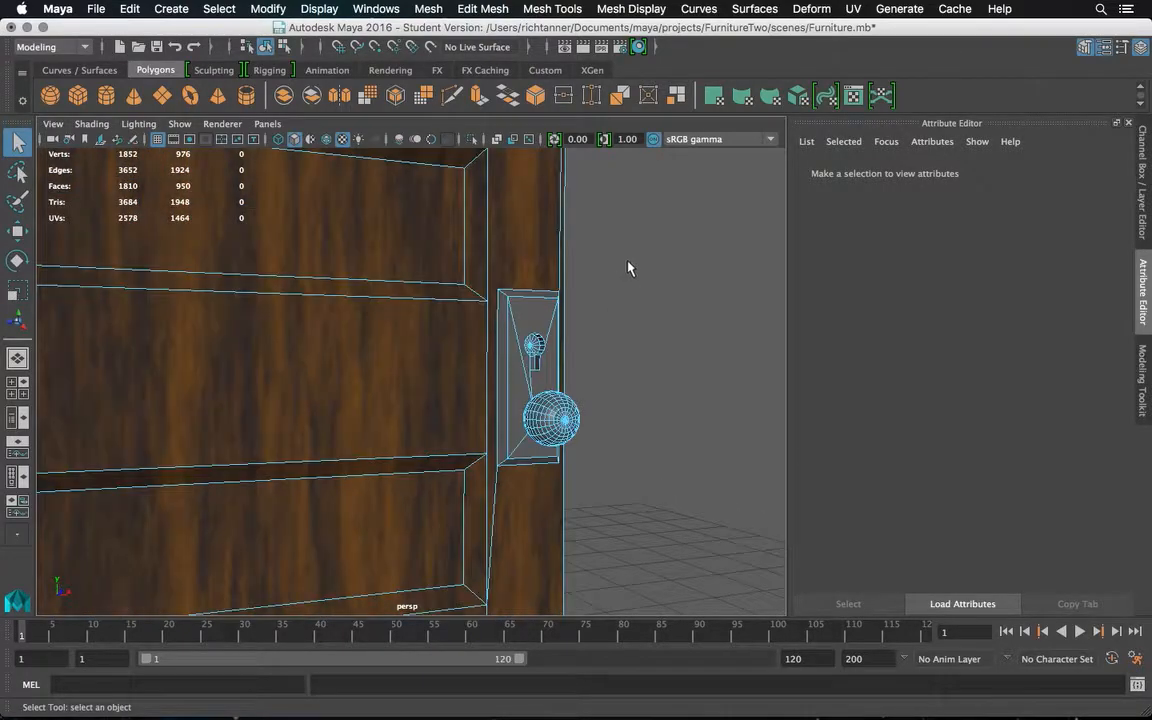
right_drag(612, 280, 645, 246)
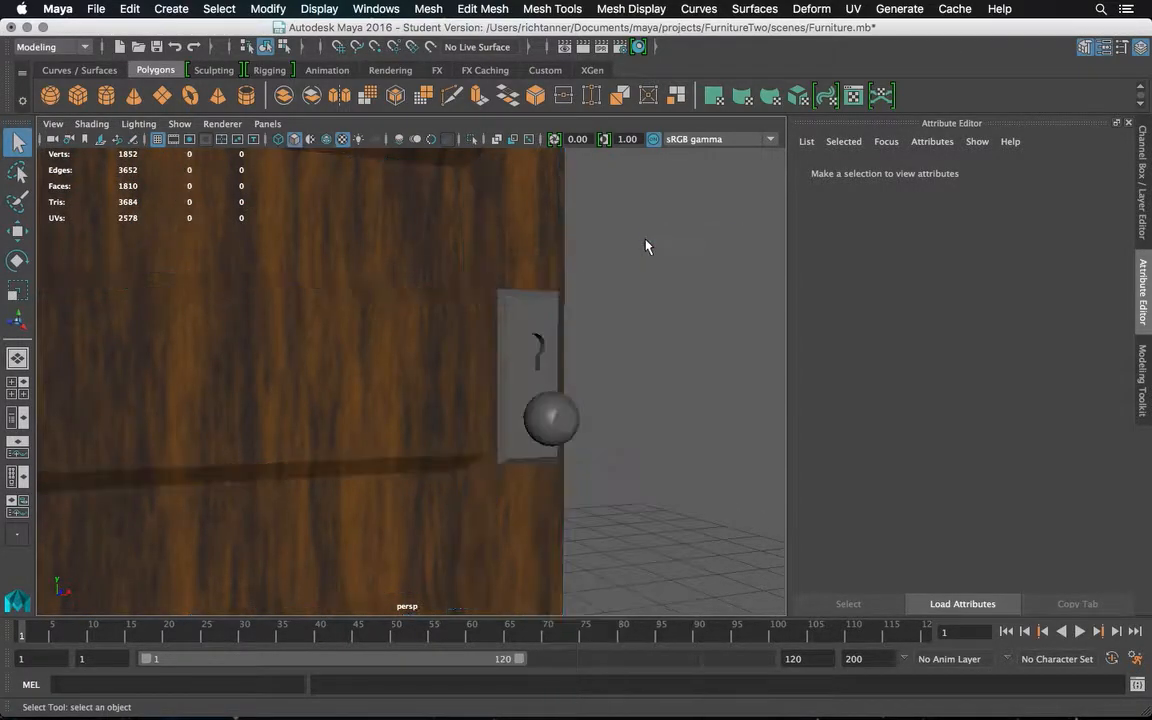
alt+drag(645, 246, 272, 366)
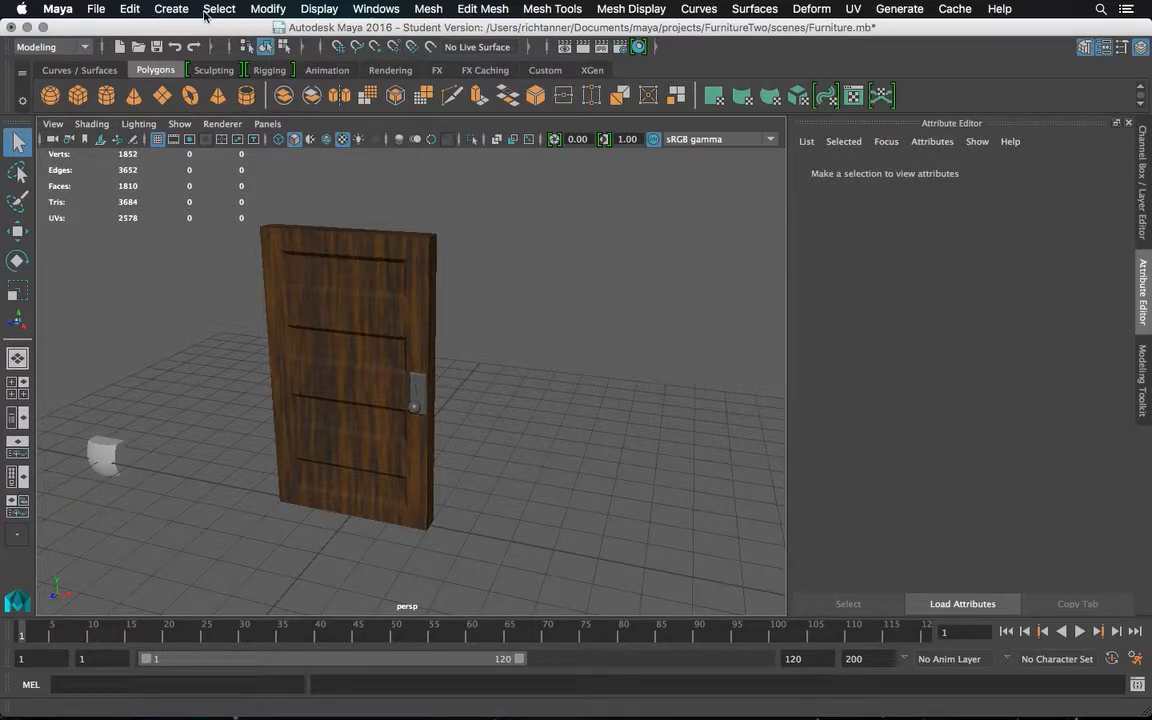
Show all hidden objects in the scene
click(266, 10)
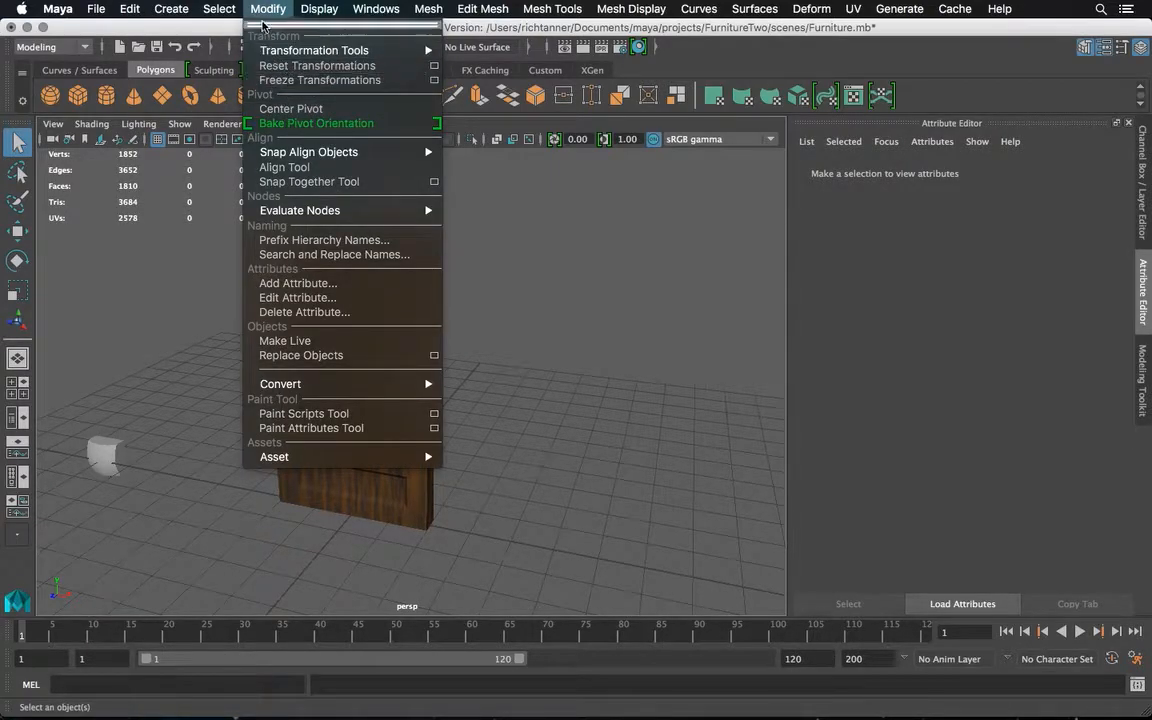
mouse_move(335, 14)
mouse_move(340, 124)
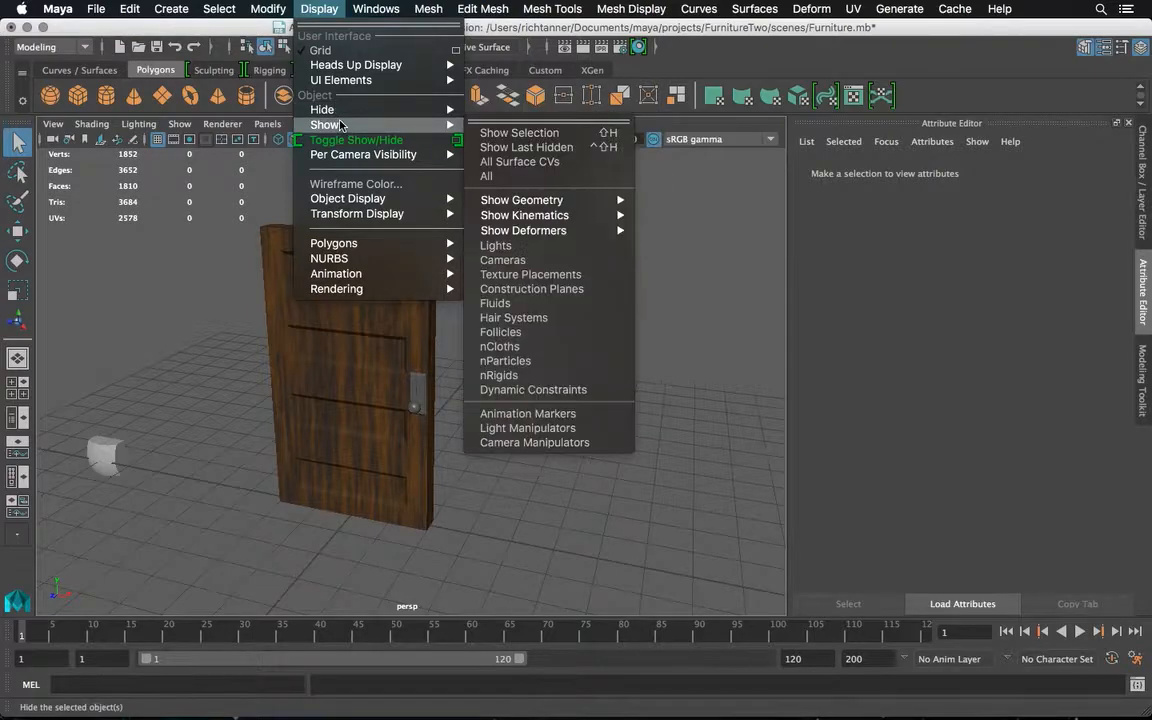
click(490, 176)
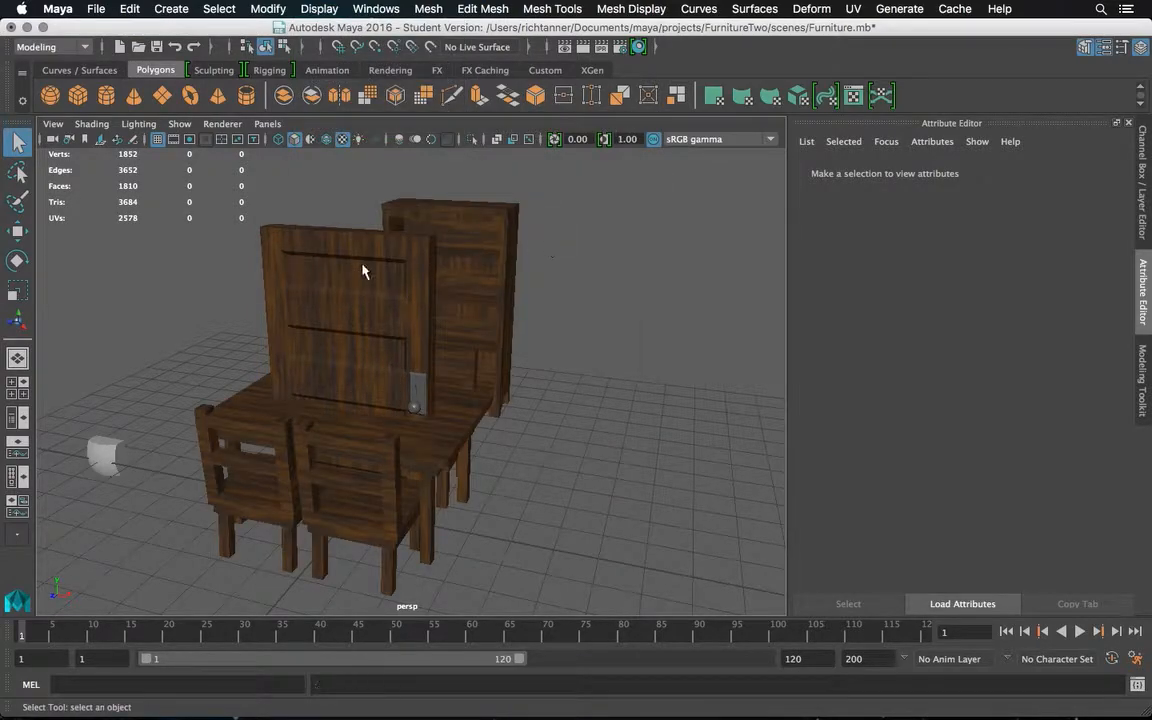
Move the door out of the table to beside the bookshelf, at about X 6.275 and Z -8.689, and deselect it
click(363, 271)
key(w)
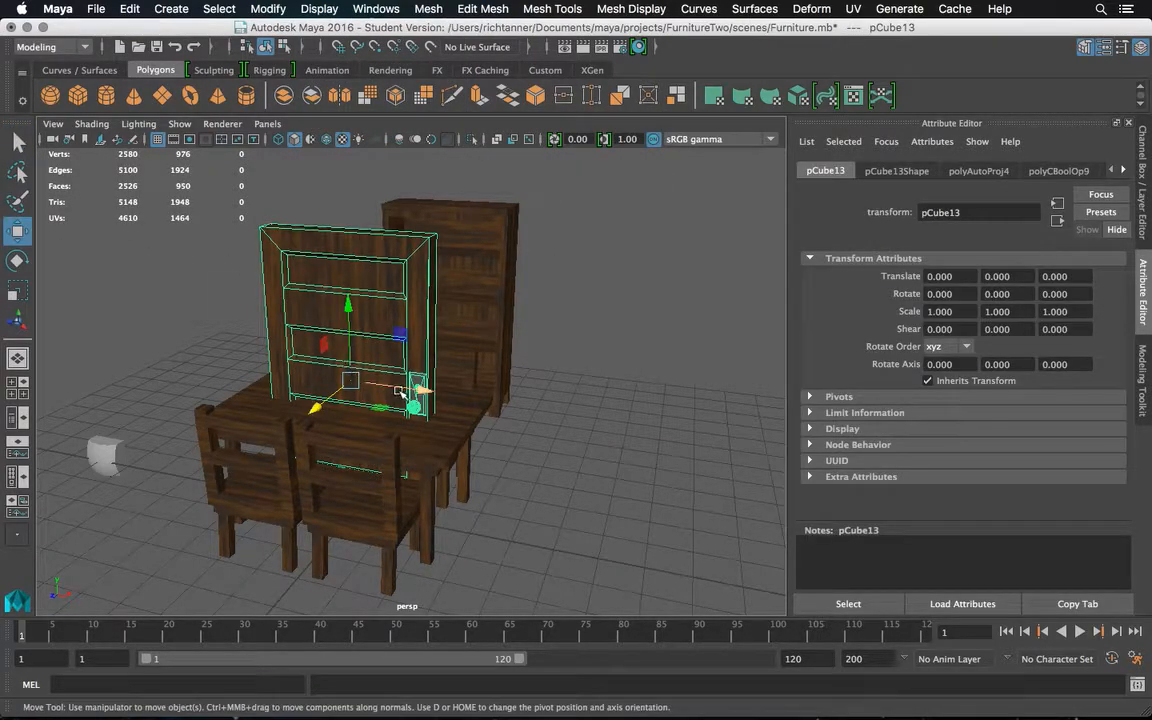
drag(400, 391, 670, 412)
alt+drag(541, 399, 569, 338)
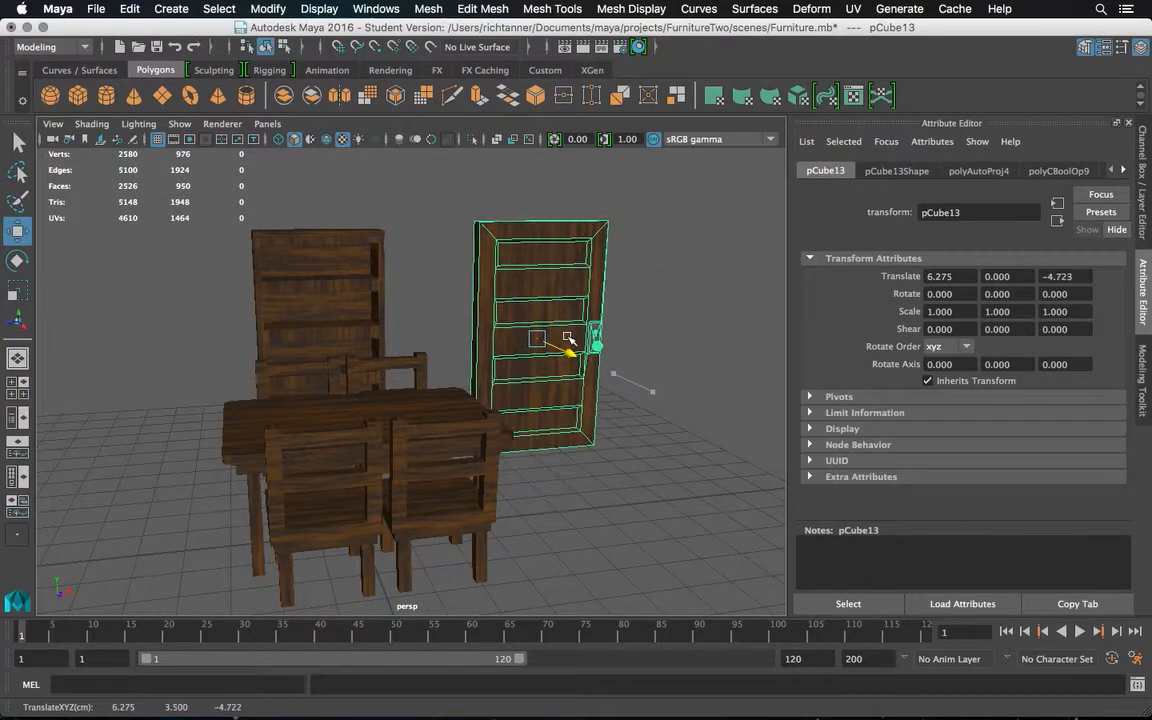
alt+drag(637, 322, 507, 236)
alt+drag(609, 306, 528, 272)
scroll(542, 301, down, 5)
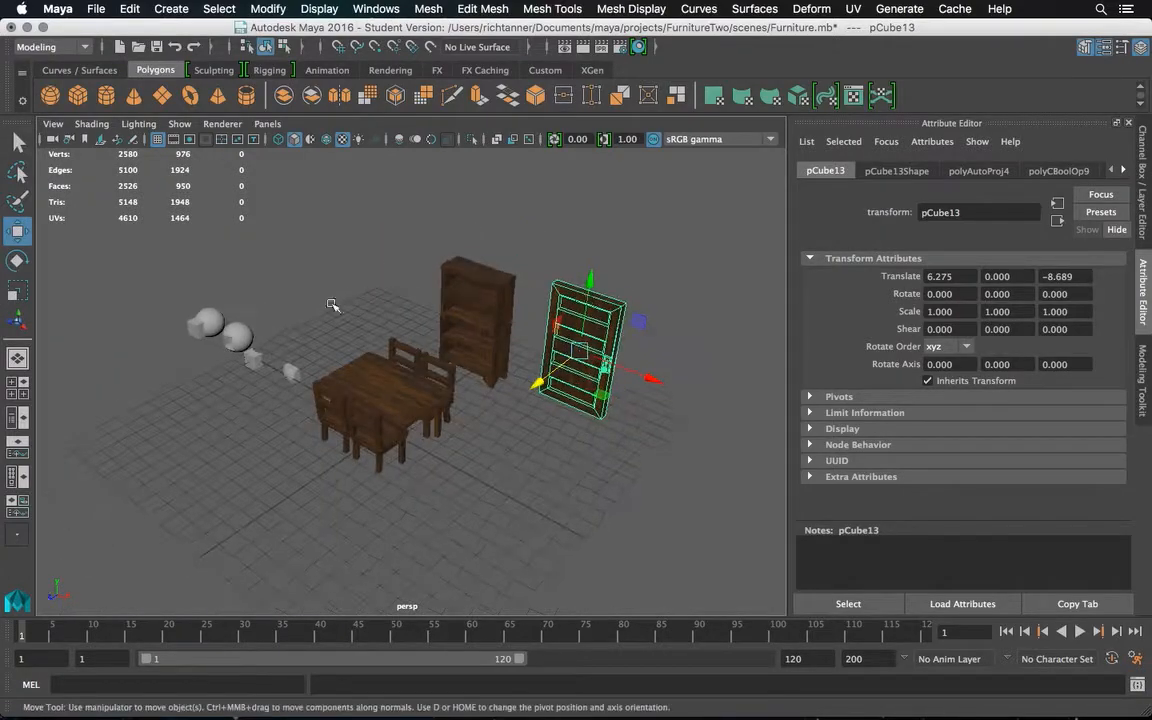
click(668, 260)
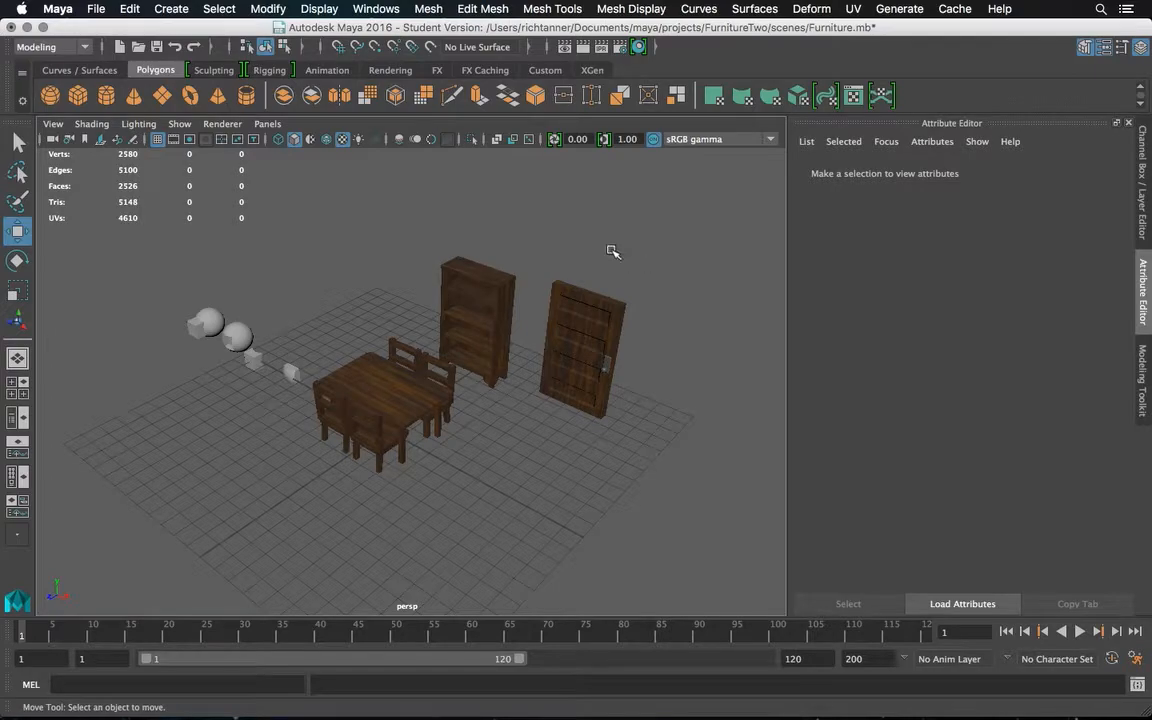
mouse_move(614, 302)
alt+mouse_down()
mouse_move(527, 291)
mouse_move(491, 249)
mouse_move(621, 290)
alt+mouse_up()
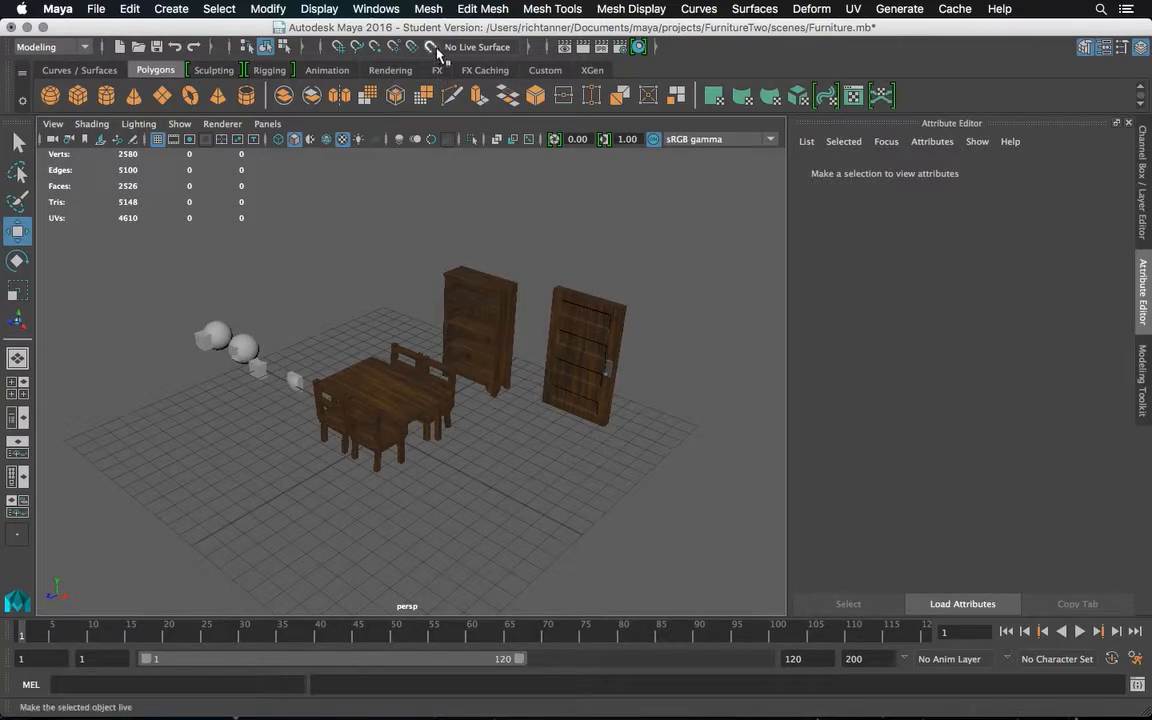
scroll(588, 314, up, 5)
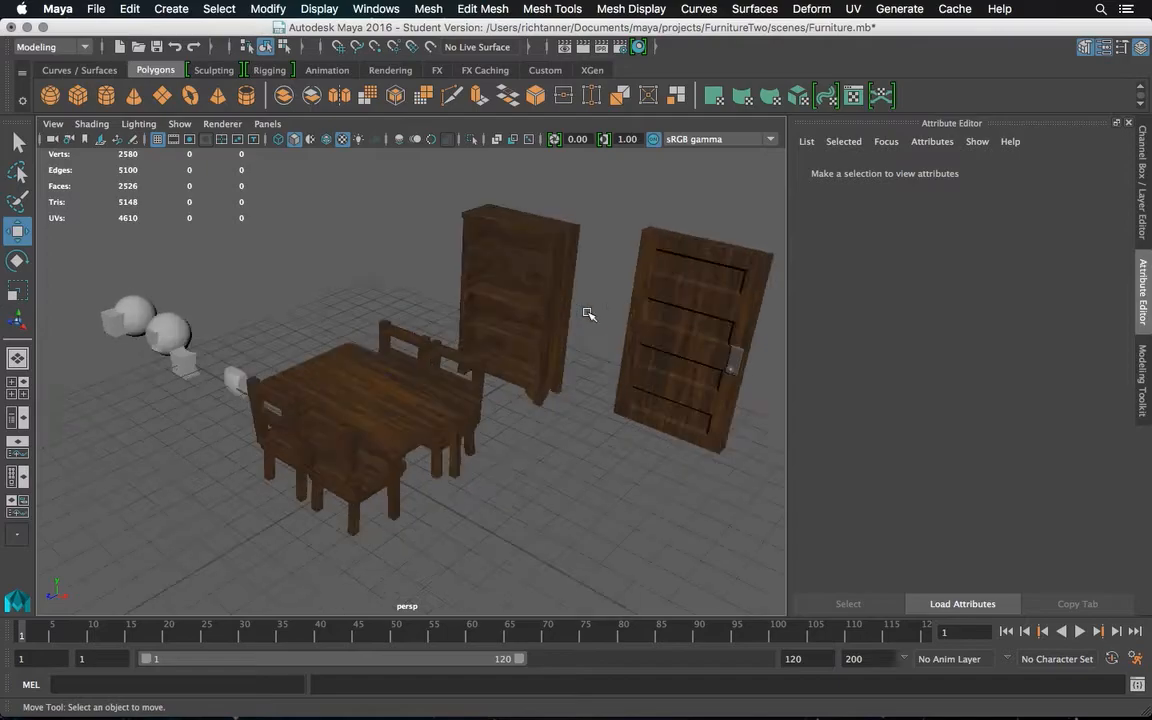
alt+drag(584, 314, 647, 310)
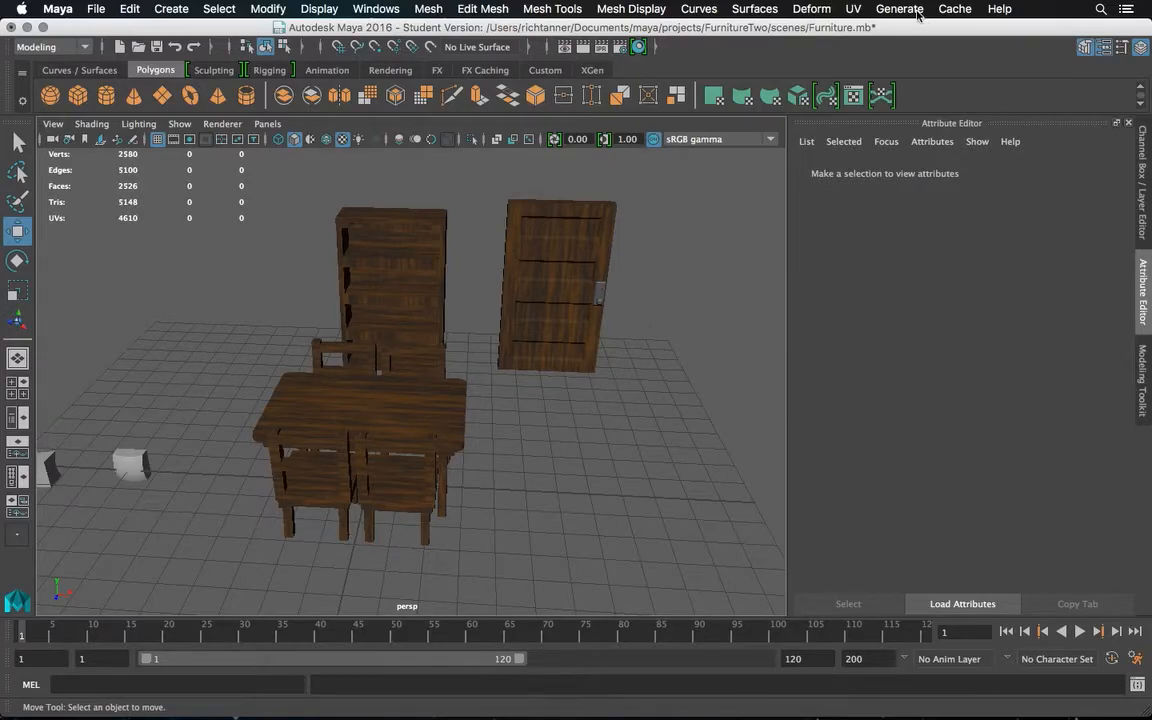
mouse_move(541, 718)
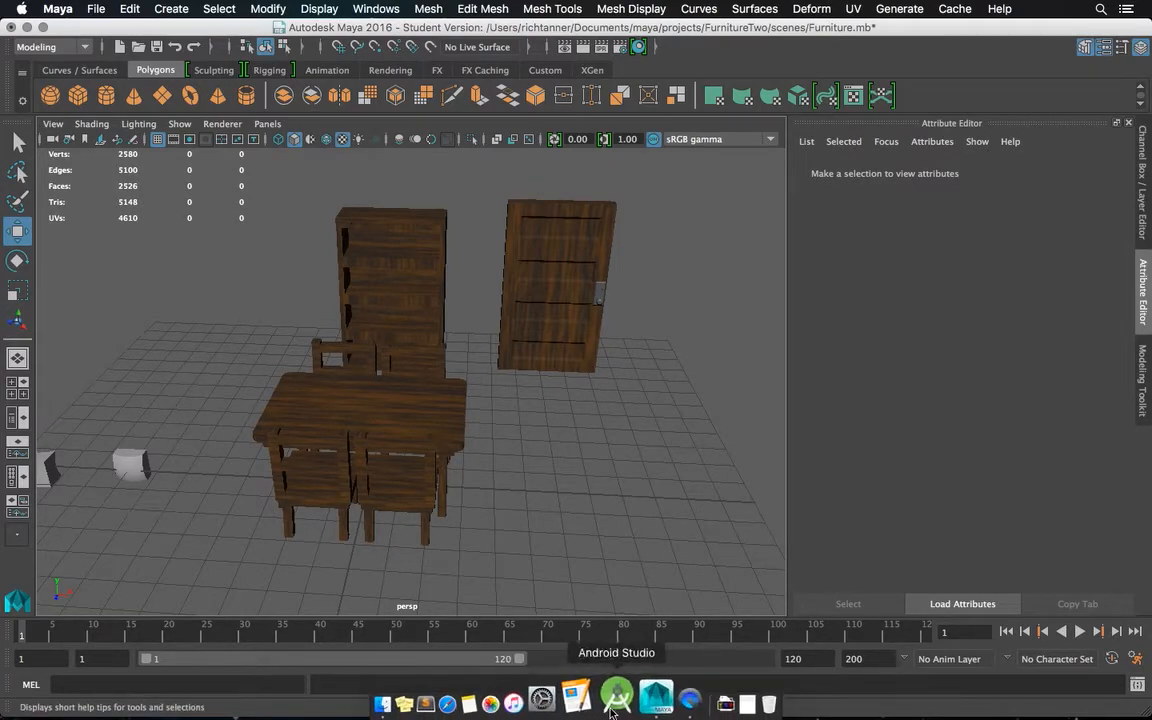